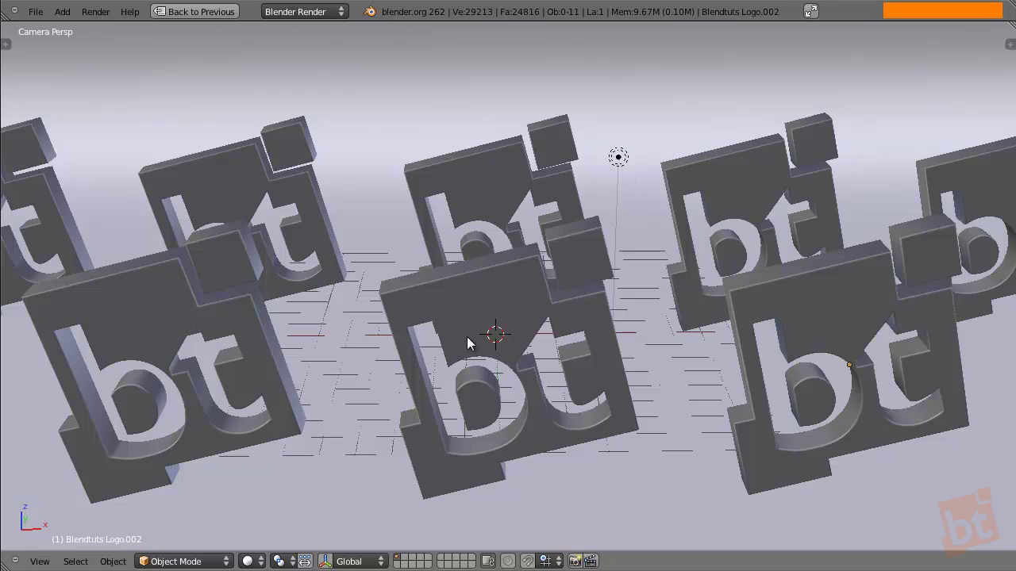
Step: Switch the scene's render engine to Cycles Render
{"action": "key", "text": "F8"}
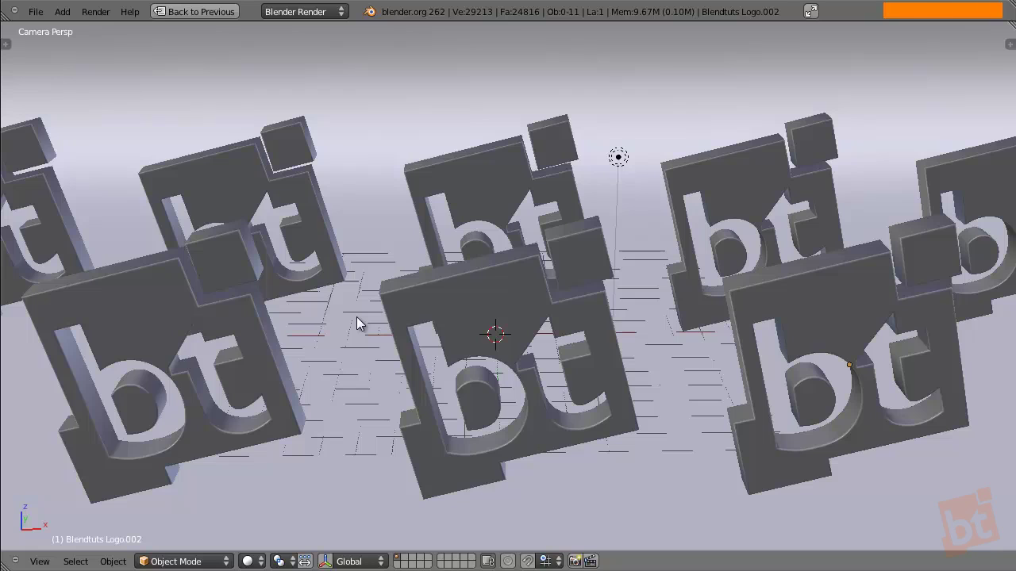
{"action": "middle_click_drag", "start_coordinate": [553, 305], "coordinate": [557, 311]}
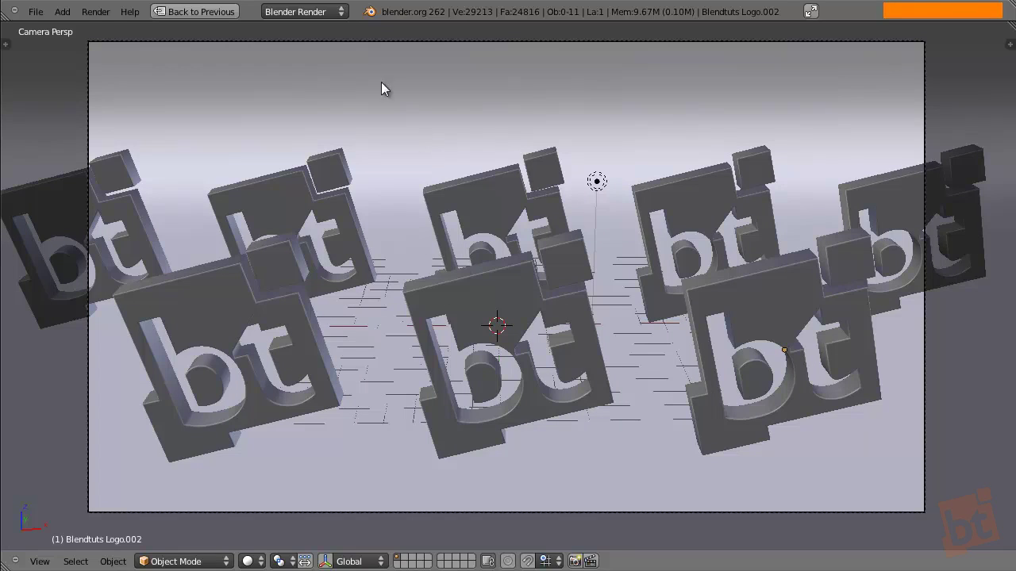
{"action": "left_click", "coordinate": [343, 16]}
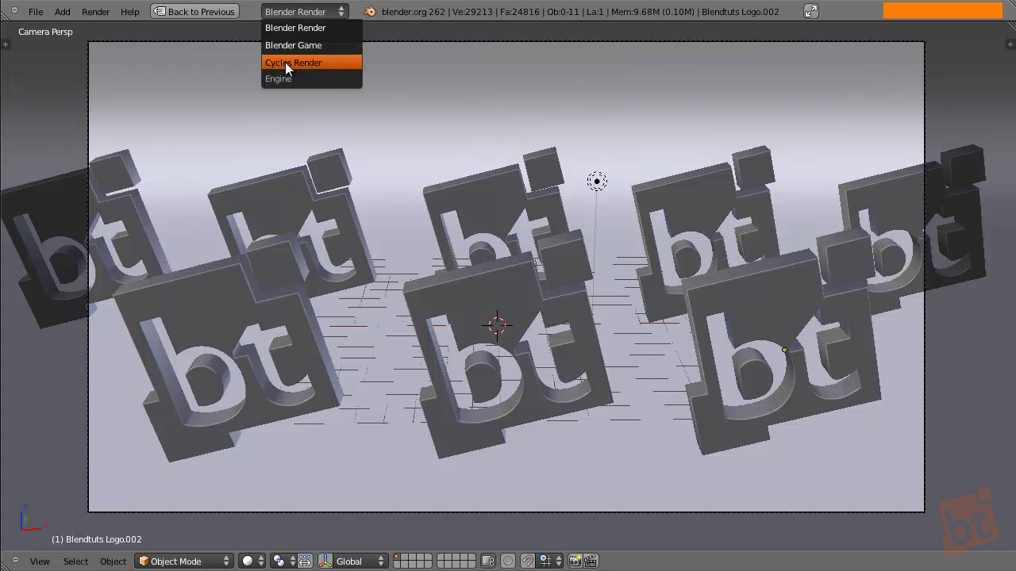
{"action": "left_click", "coordinate": [345, 63]}
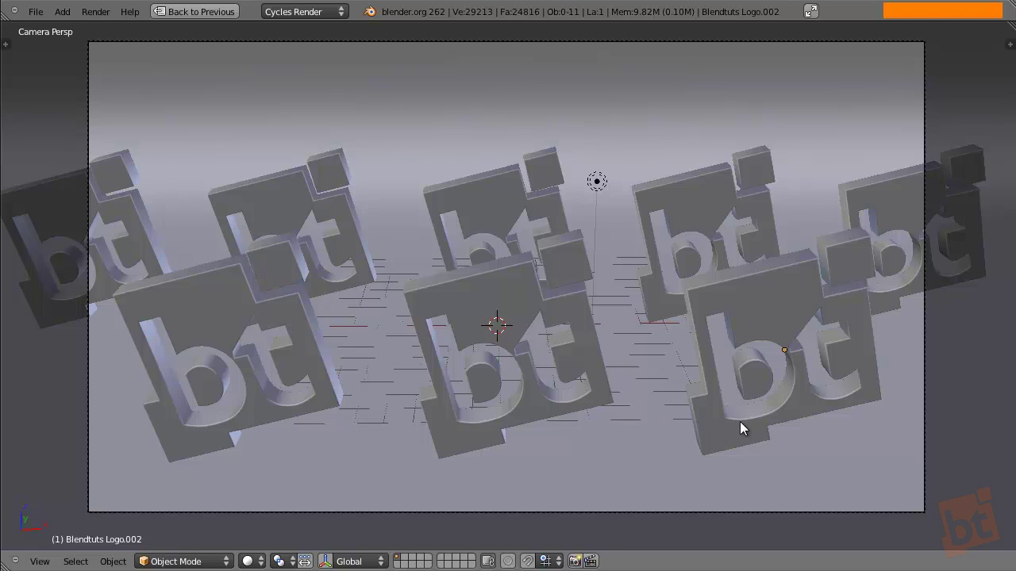
Step: Restore the multi-editor layout from the maximized view and enlarge the camera view over the user perspective view beneath it
{"action": "middle_click_drag", "start_coordinate": [603, 253], "coordinate": [579, 261], "text": "shift"}
{"action": "scroll", "coordinate": [578, 254], "scroll_direction": "down", "scroll_amount": 1}
{"action": "scroll", "coordinate": [578, 266], "scroll_direction": "up", "scroll_amount": 2}
{"action": "scroll", "coordinate": [563, 290], "scroll_direction": "down", "scroll_amount": 1}
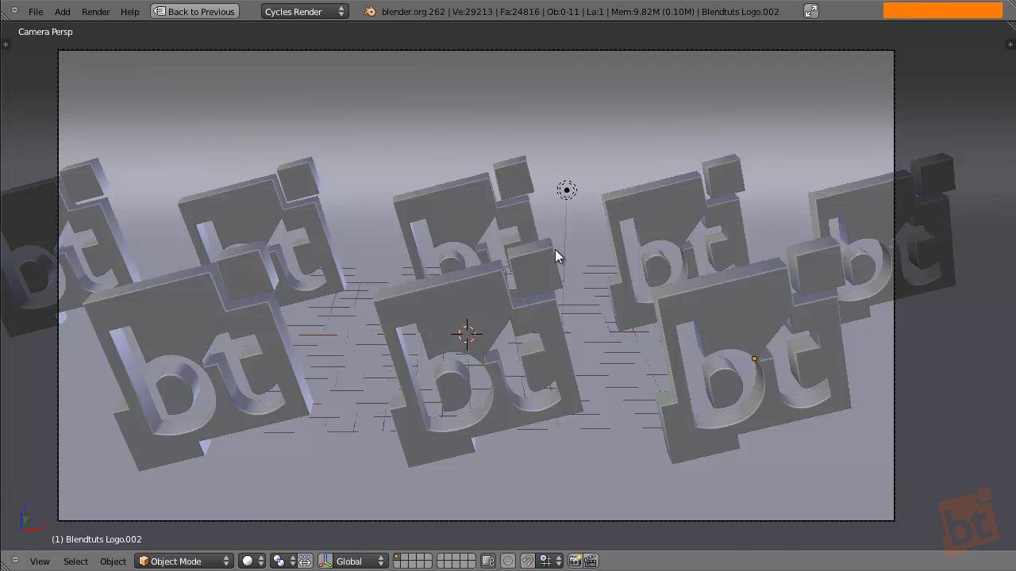
{"action": "key", "text": "shift+space"}
{"action": "left_click_drag", "start_coordinate": [425, 236], "coordinate": [424, 376]}
{"action": "middle_click_drag", "start_coordinate": [412, 295], "coordinate": [434, 298], "text": "shift"}
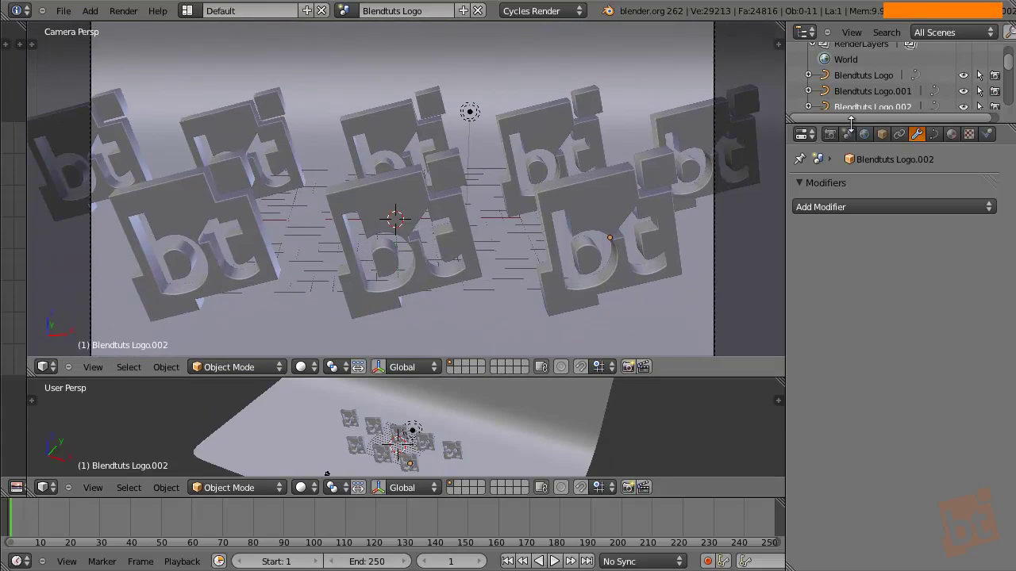
Step: Set the render device to GPU Compute in the render settings
{"action": "left_click", "coordinate": [829, 135]}
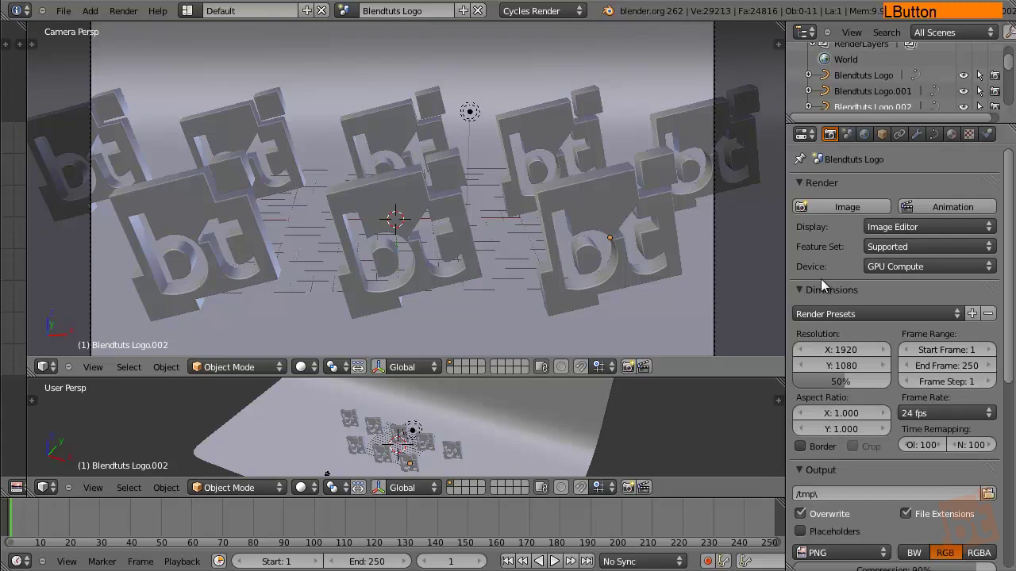
{"action": "scroll", "coordinate": [833, 238], "scroll_direction": "down", "scroll_amount": 1}
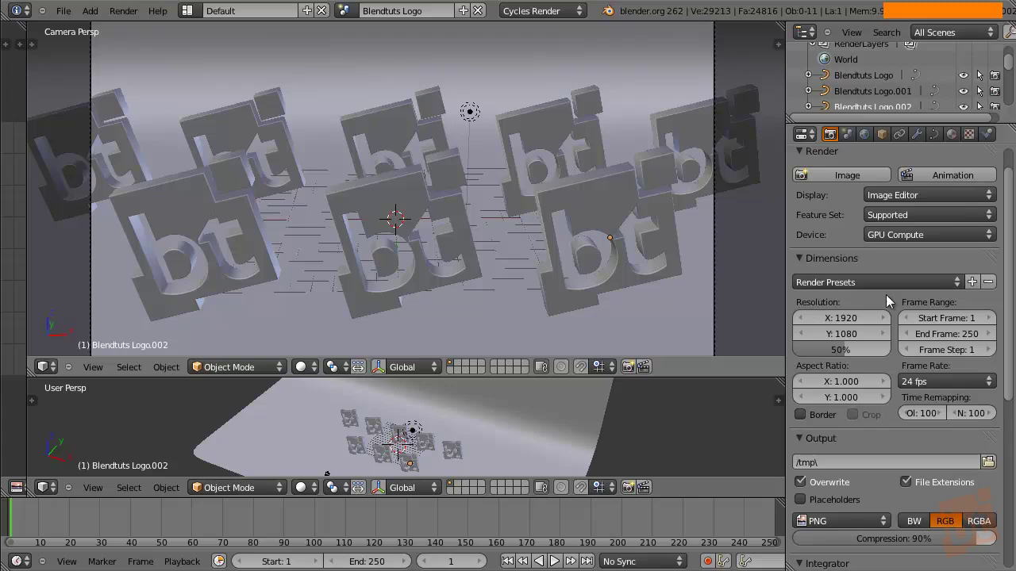
{"action": "scroll", "coordinate": [891, 258], "scroll_direction": "down", "scroll_amount": 1}
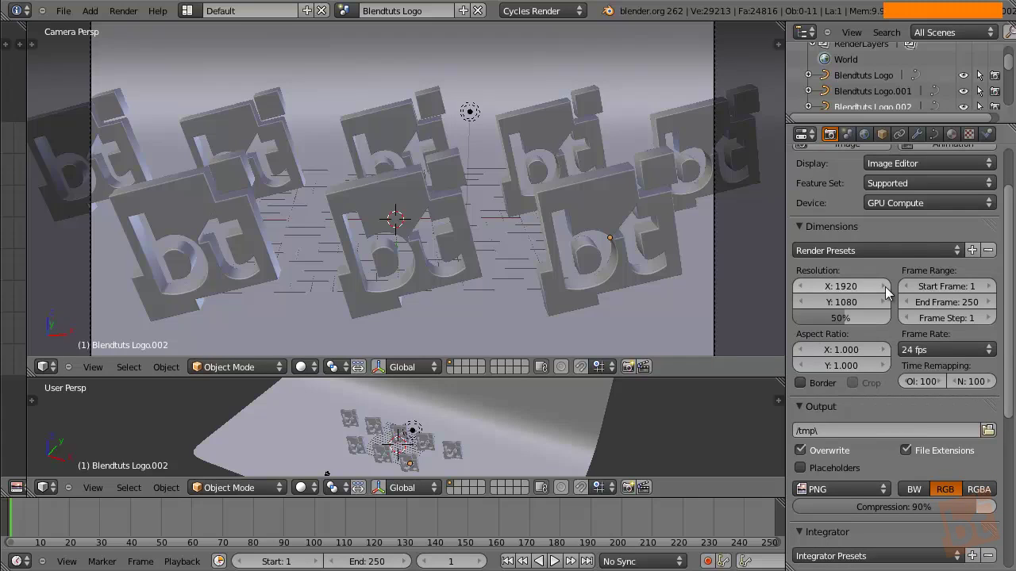
{"action": "scroll", "coordinate": [885, 286], "scroll_direction": "up", "scroll_amount": 2}
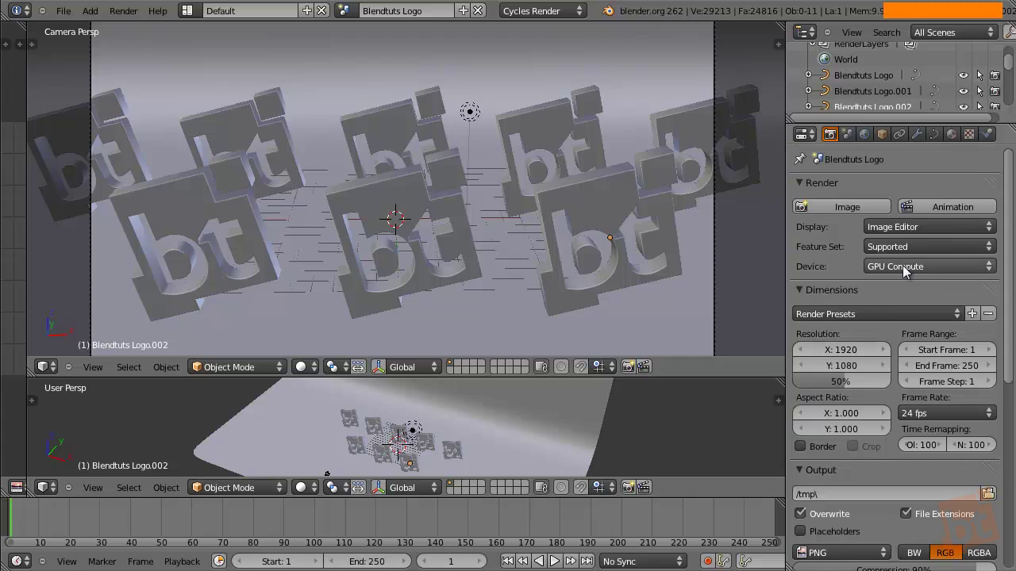
{"action": "left_click", "coordinate": [895, 264]}
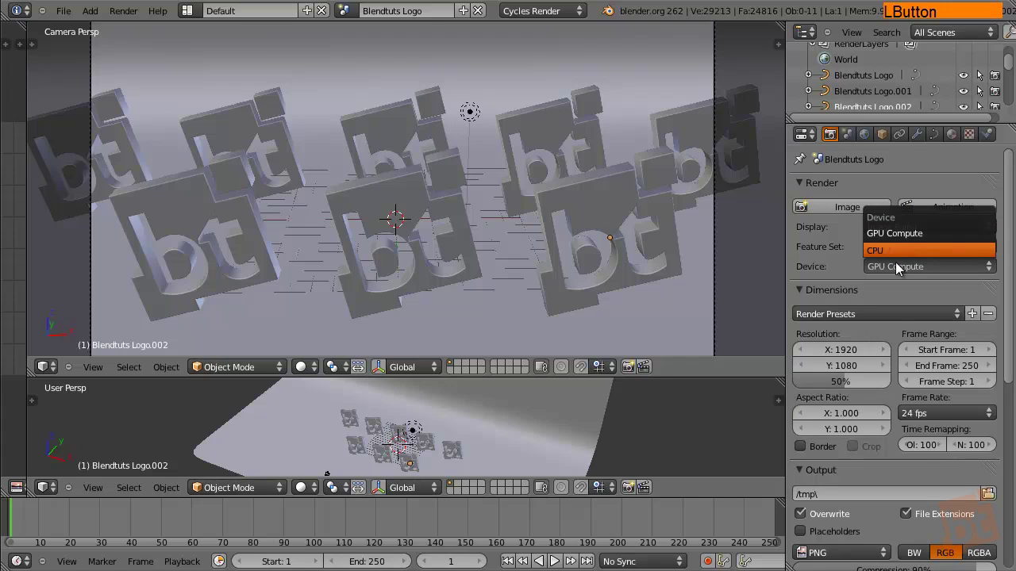
{"action": "left_click", "coordinate": [900, 246]}
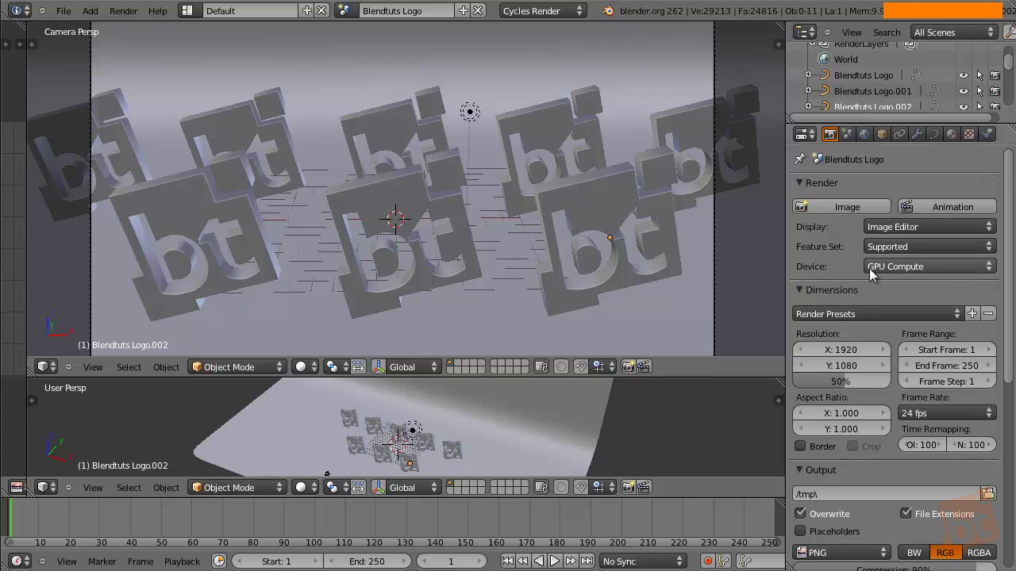
{"action": "left_click", "coordinate": [931, 267]}
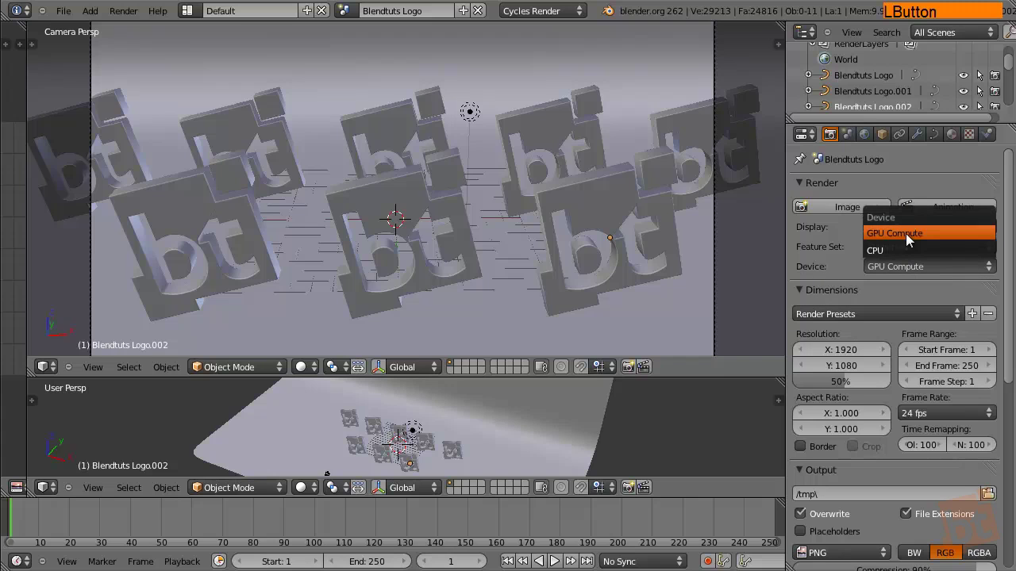
{"action": "left_click", "coordinate": [929, 233]}
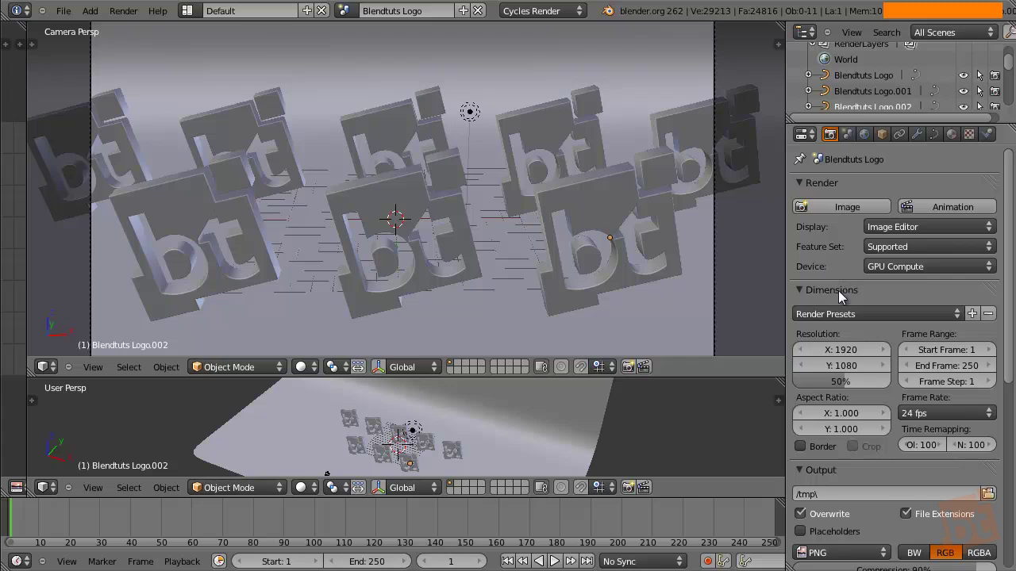
Step: Set the CUDA compute device in the user preferences to a single GeForce GTX 590 and close the preferences
{"action": "scroll", "coordinate": [838, 291], "scroll_direction": "down", "scroll_amount": 5}
{"action": "scroll", "coordinate": [856, 356], "scroll_direction": "down", "scroll_amount": 4}
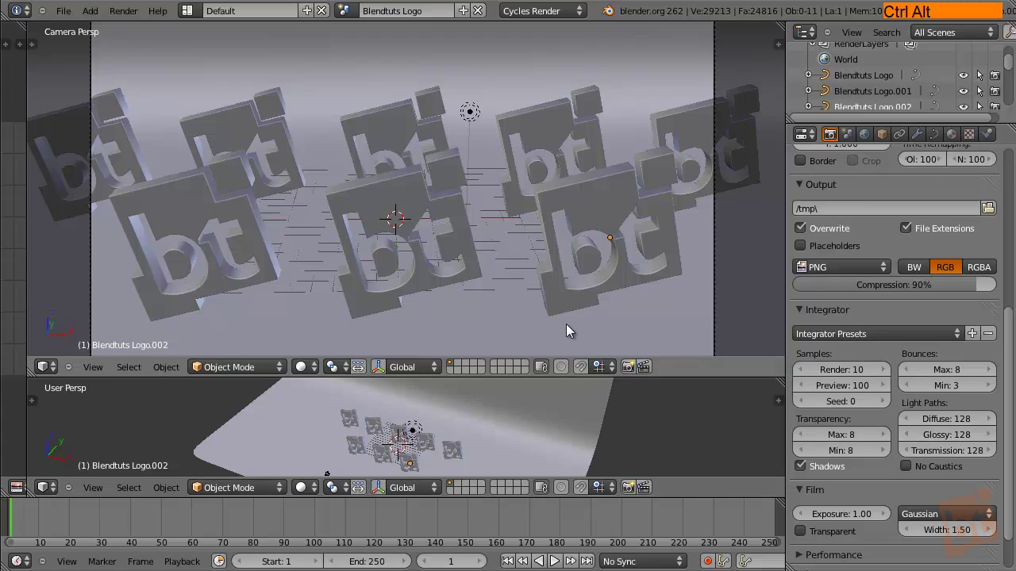
{"action": "key", "text": "ctrl+alt+u"}
{"action": "left_click_drag", "start_coordinate": [591, 123], "coordinate": [476, 72]}
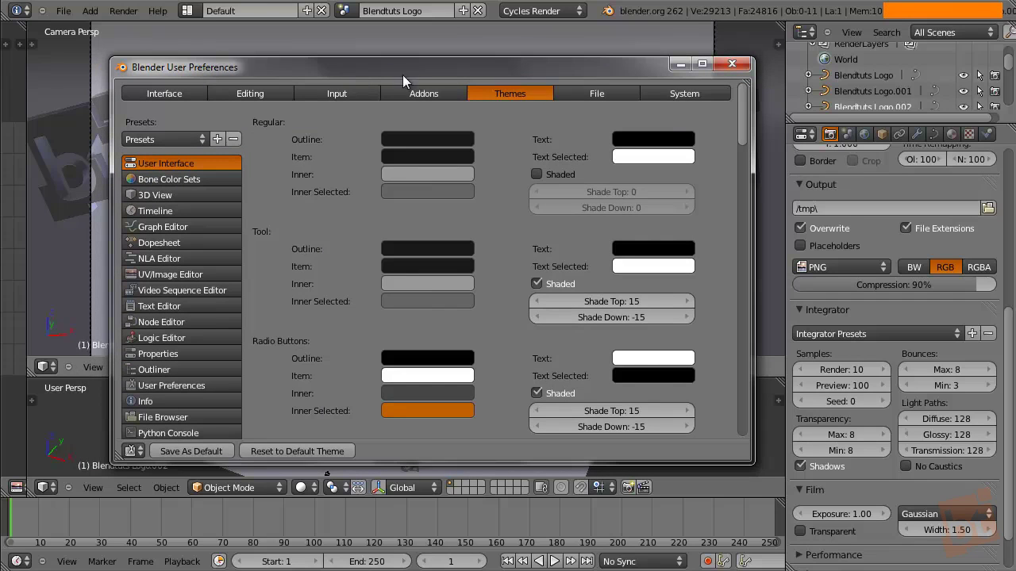
{"action": "left_click", "coordinate": [688, 96]}
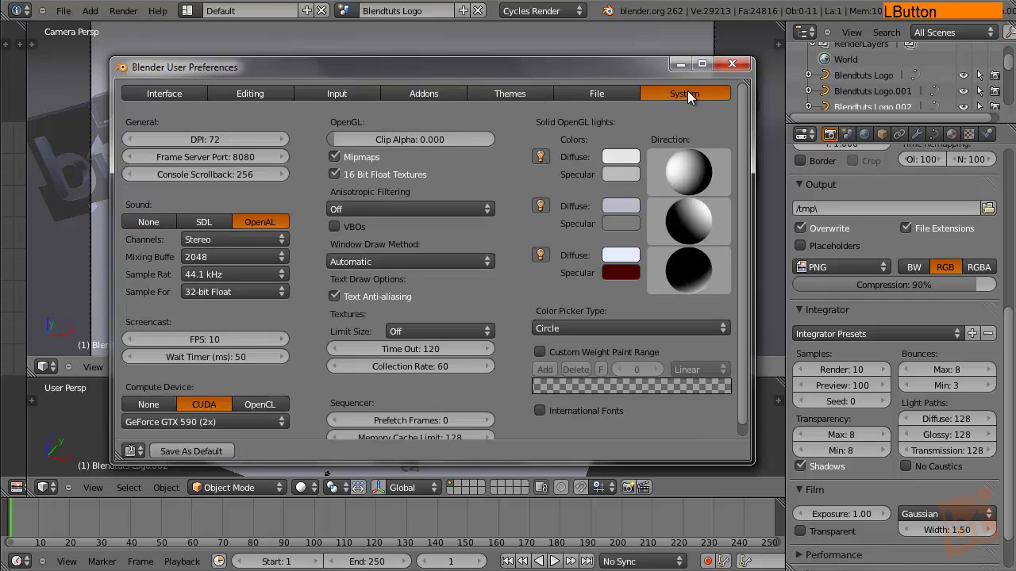
{"action": "scroll", "coordinate": [391, 262], "scroll_direction": "down", "scroll_amount": 1}
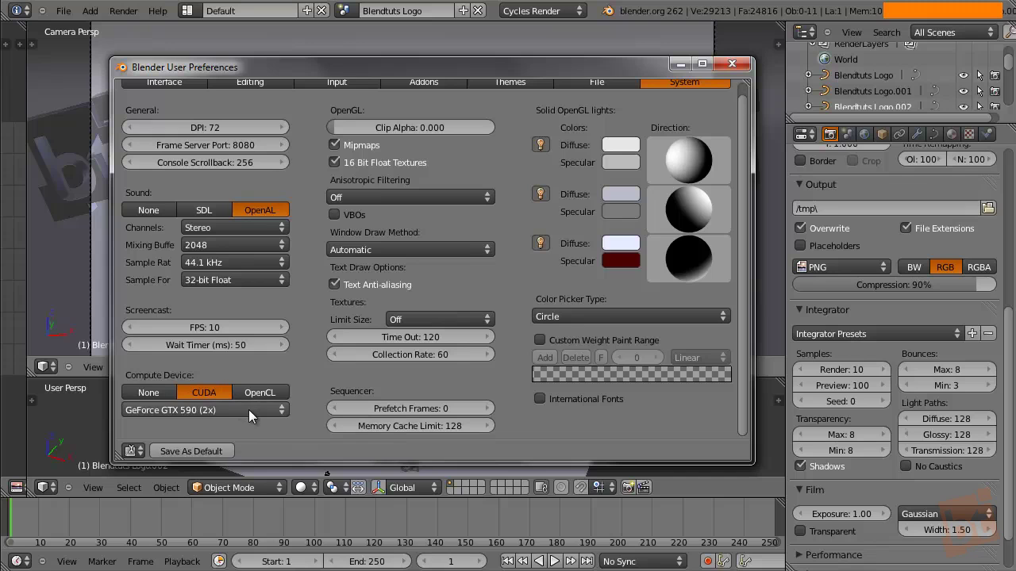
{"action": "left_click", "coordinate": [245, 410]}
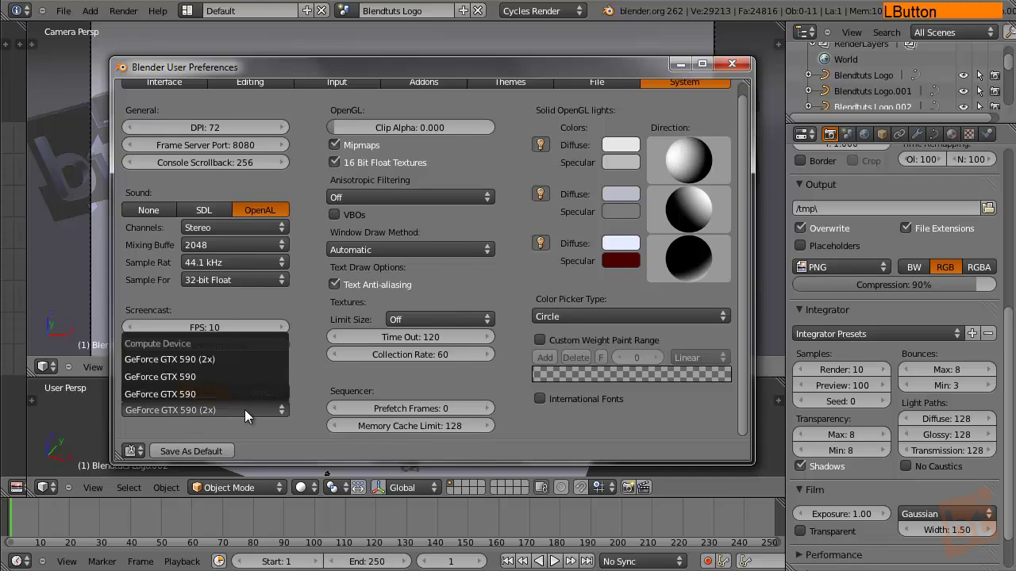
{"action": "left_click", "coordinate": [218, 377]}
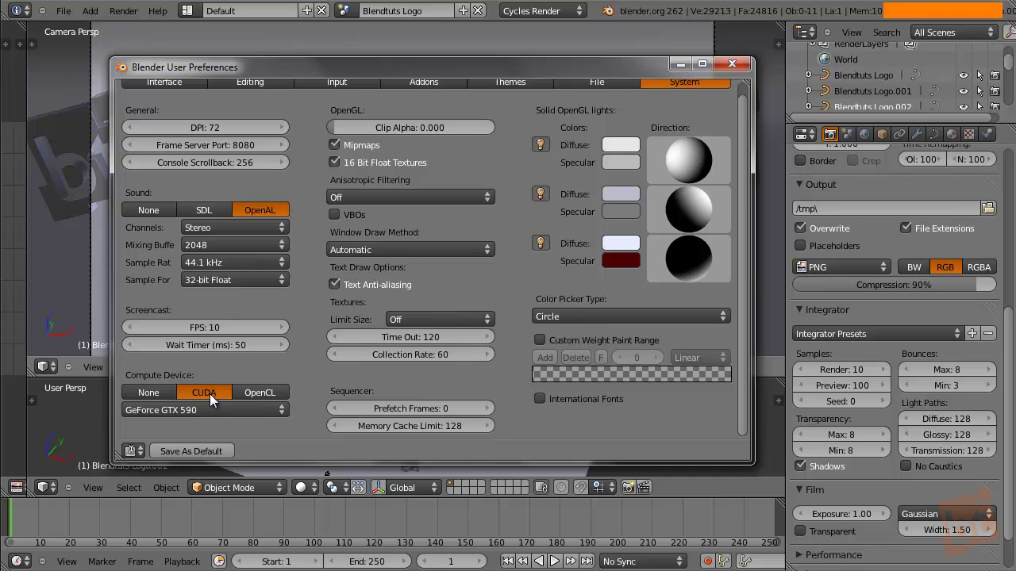
{"action": "left_click", "coordinate": [727, 65]}
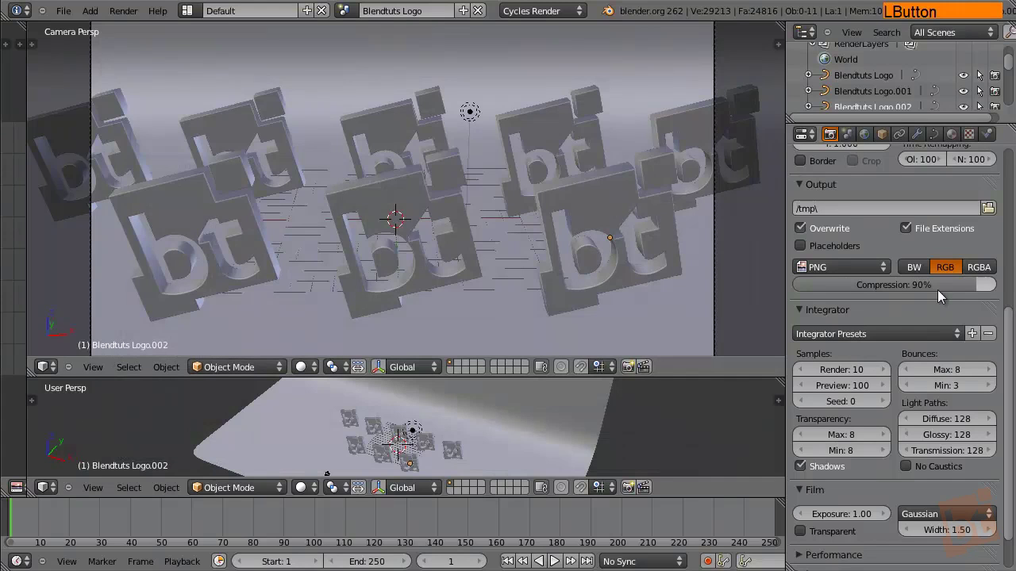
Step: Switch the camera viewport's shading to Rendered for a live preview of the logos
{"action": "scroll", "coordinate": [881, 282], "scroll_direction": "down", "scroll_amount": 2}
{"action": "scroll", "coordinate": [881, 282], "scroll_direction": "down", "scroll_amount": 1}
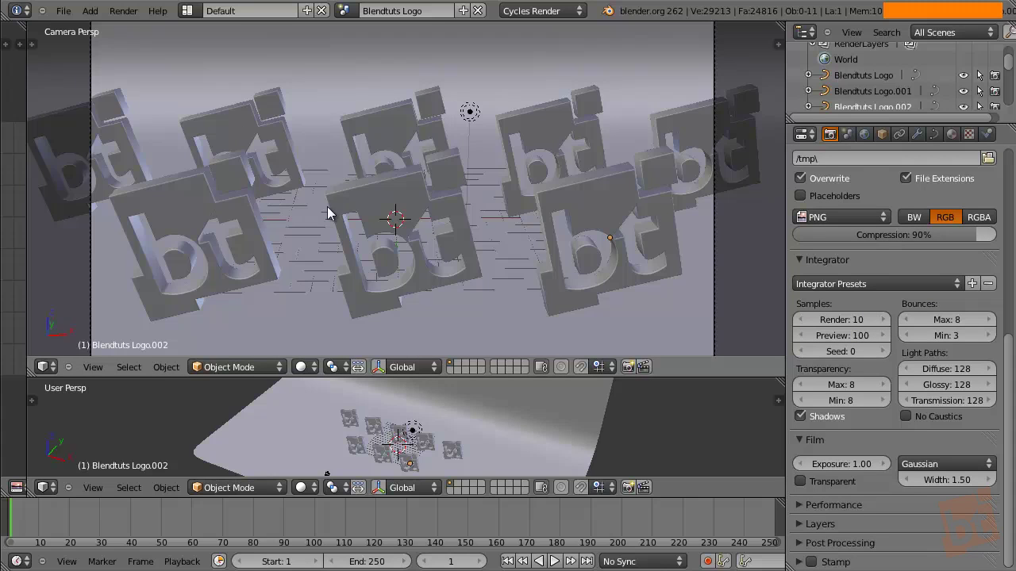
{"action": "left_click", "coordinate": [304, 366]}
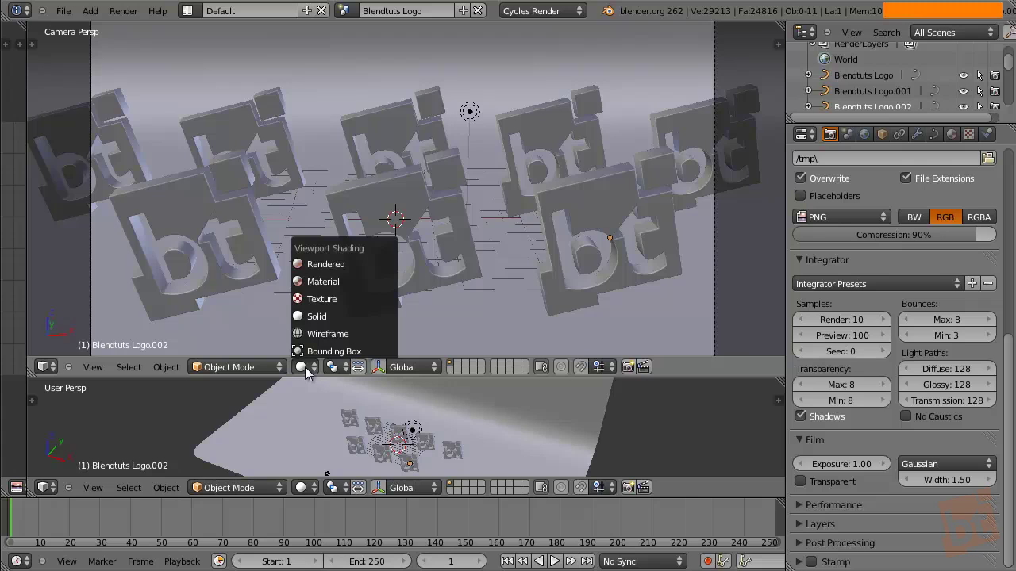
{"action": "left_click", "coordinate": [351, 264]}
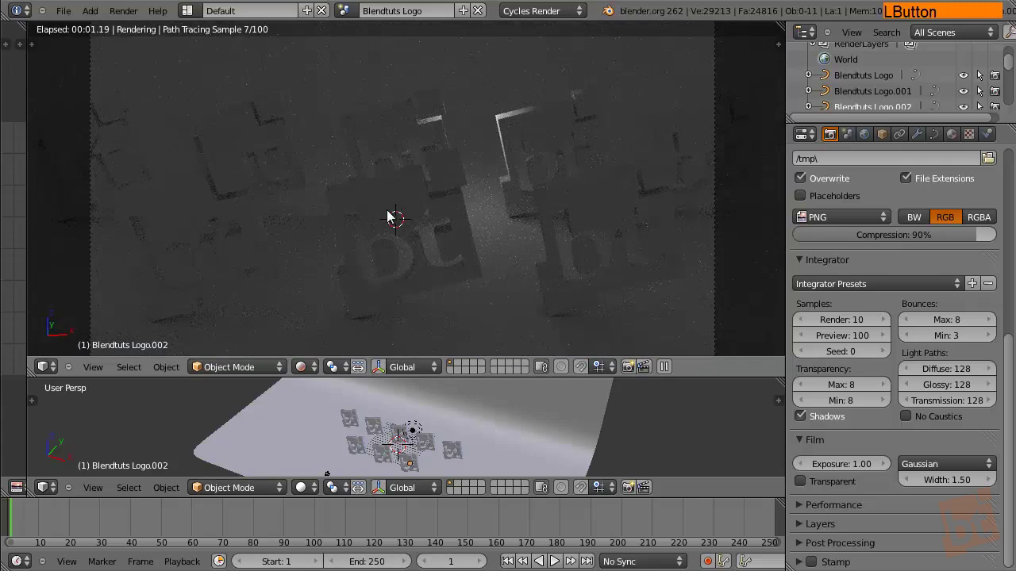
{"action": "middle_click_drag", "start_coordinate": [520, 240], "coordinate": [393, 205], "text": "shift"}
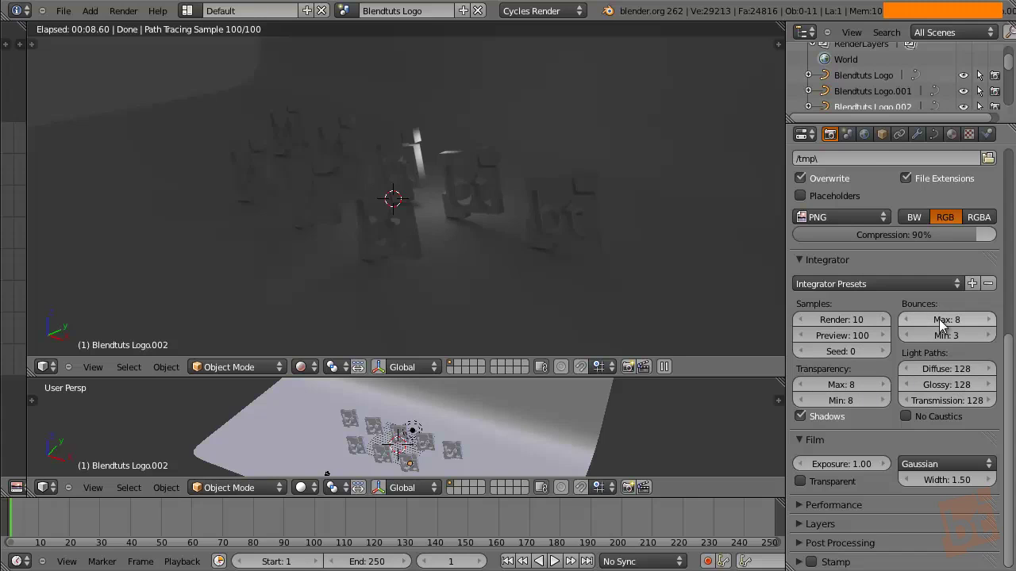
{"action": "left_click", "coordinate": [879, 280]}
{"action": "left_click", "coordinate": [897, 316]}
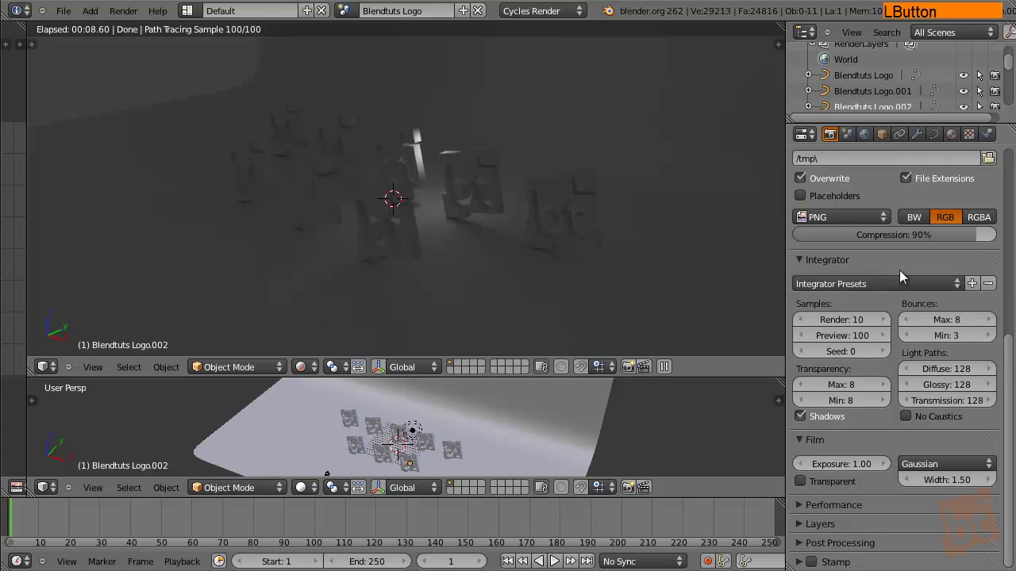
{"action": "left_click", "coordinate": [895, 279]}
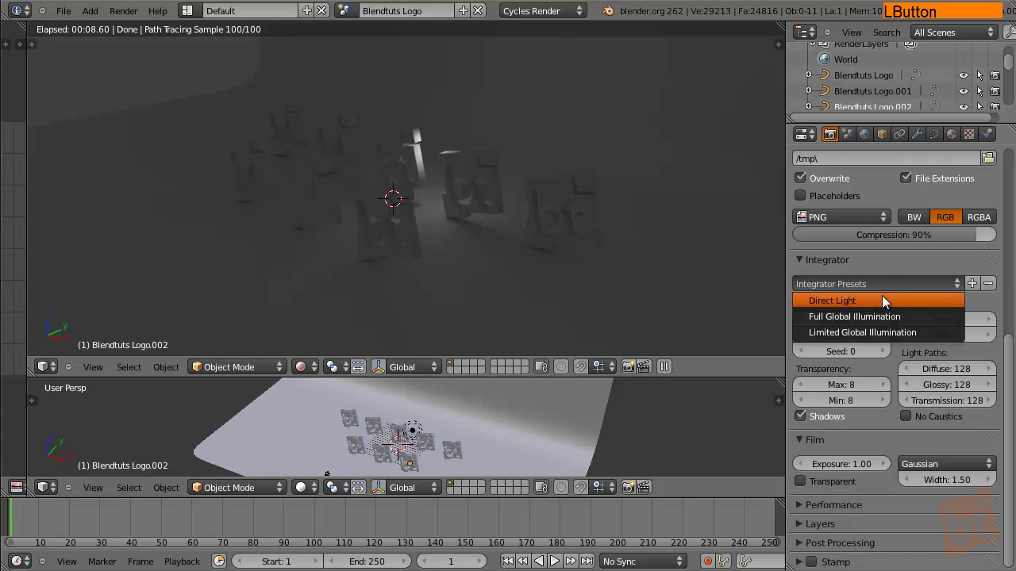
{"action": "left_click", "coordinate": [886, 298]}
{"action": "left_click", "coordinate": [884, 261]}
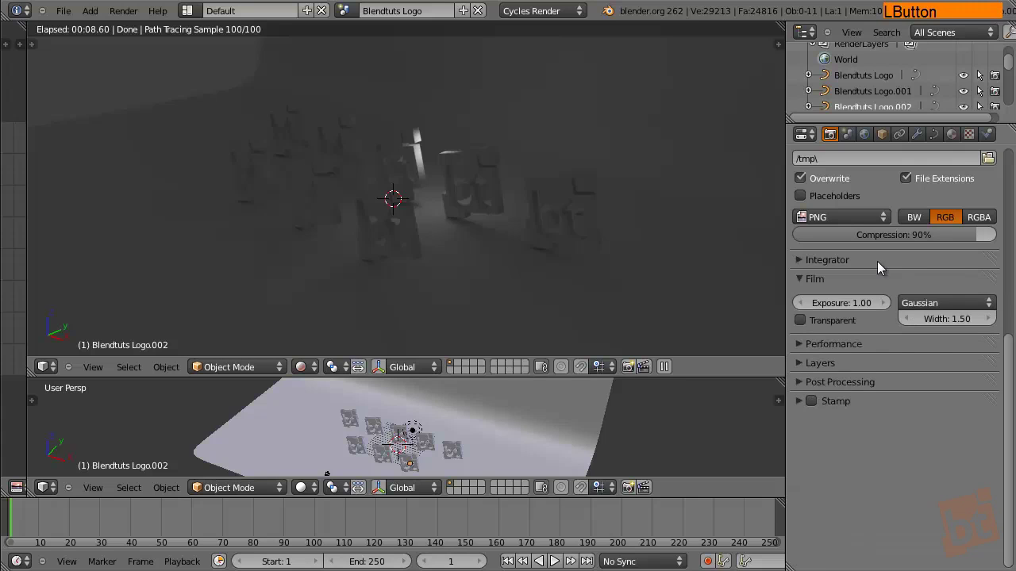
{"action": "left_click", "coordinate": [872, 261]}
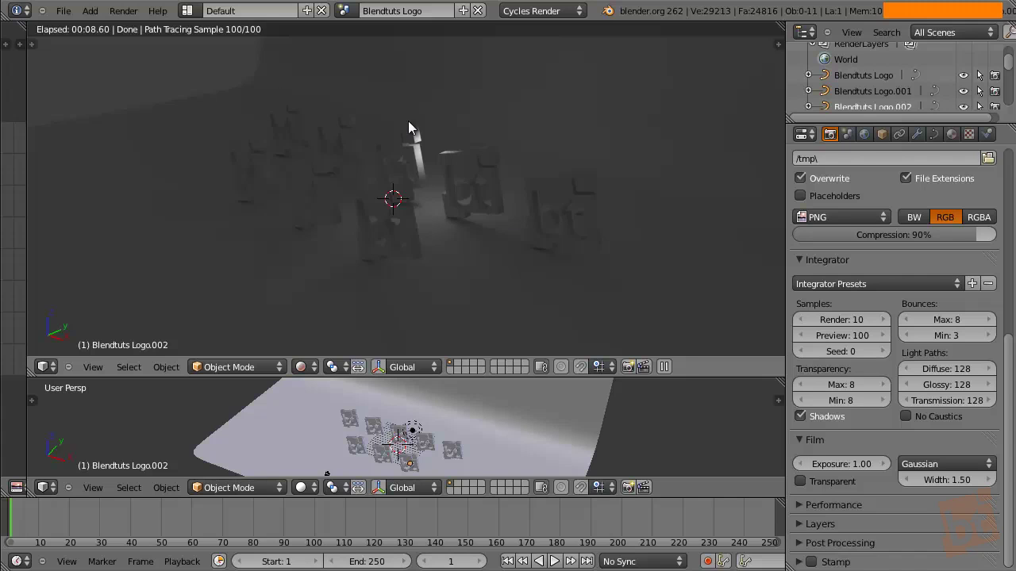
Step: Try the Transparent film option in the rendered viewport preview
{"action": "middle_click_drag", "start_coordinate": [433, 437], "coordinate": [421, 419], "text": "shift"}
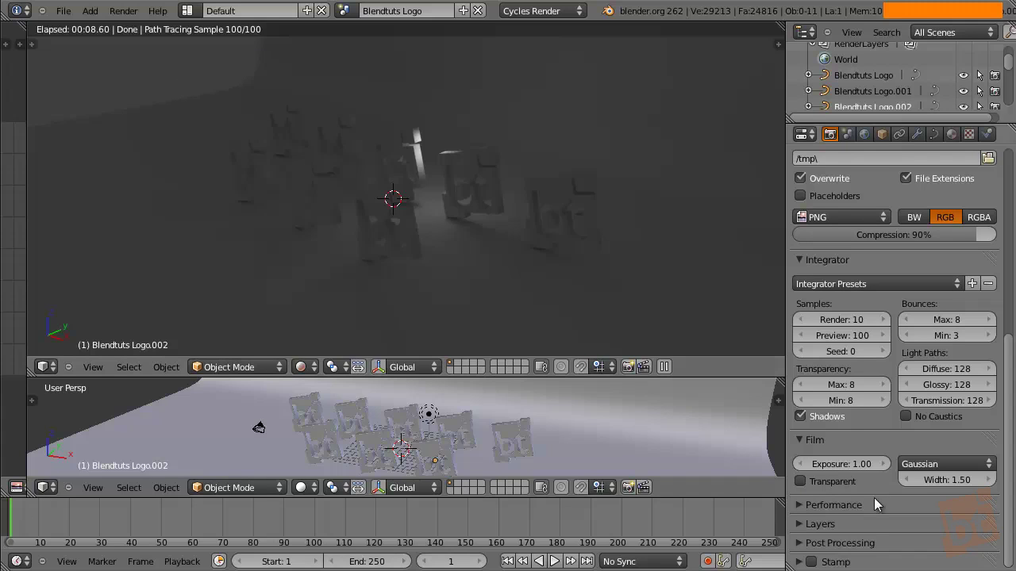
{"action": "left_click", "coordinate": [811, 482]}
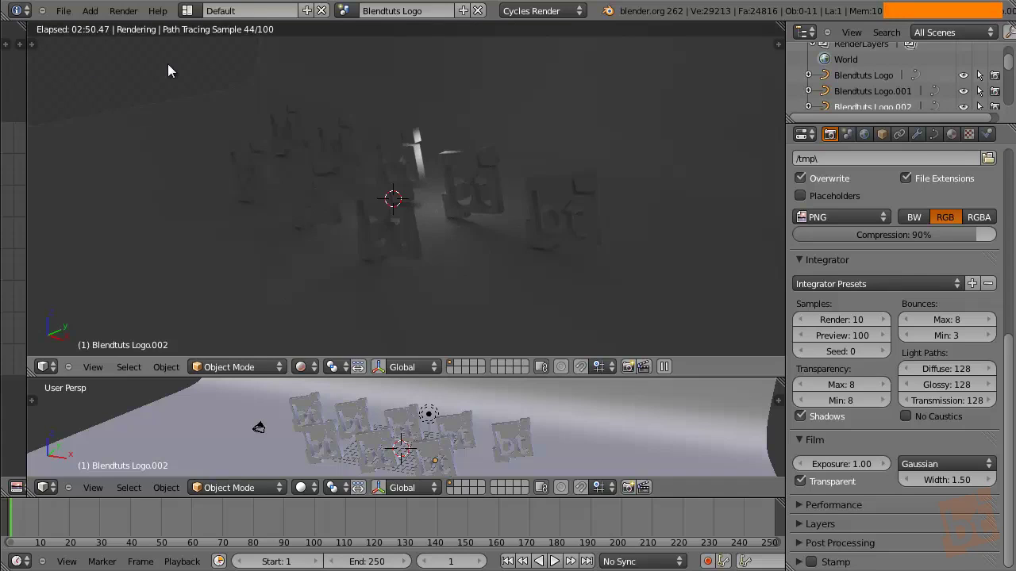
{"action": "left_click", "coordinate": [800, 480]}
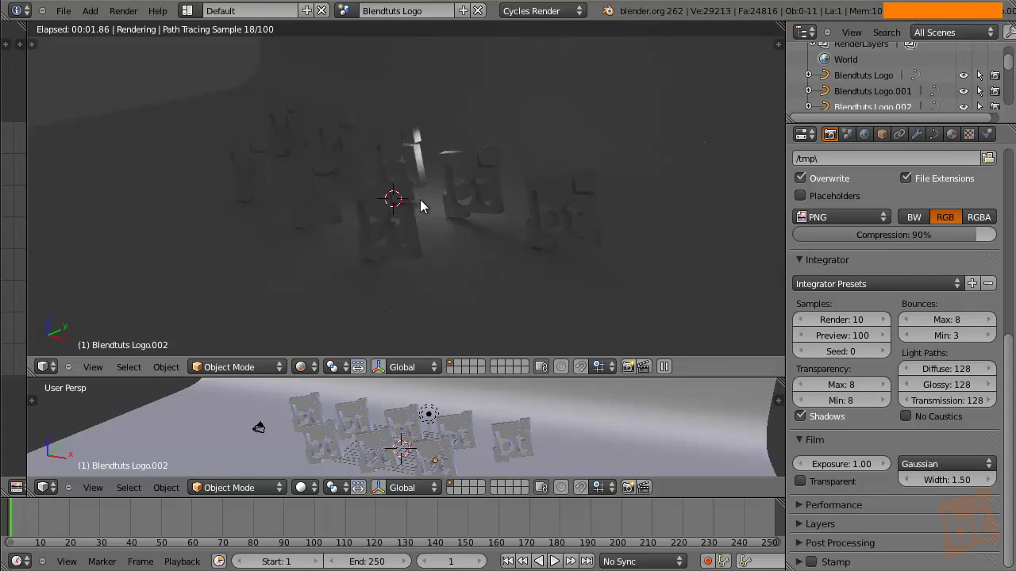
Step: Select the lamp in the user perspective view and open the World settings
{"action": "middle_click_drag", "start_coordinate": [421, 205], "coordinate": [488, 189], "text": "shift"}
{"action": "middle_click_drag", "start_coordinate": [435, 155], "coordinate": [470, 200]}
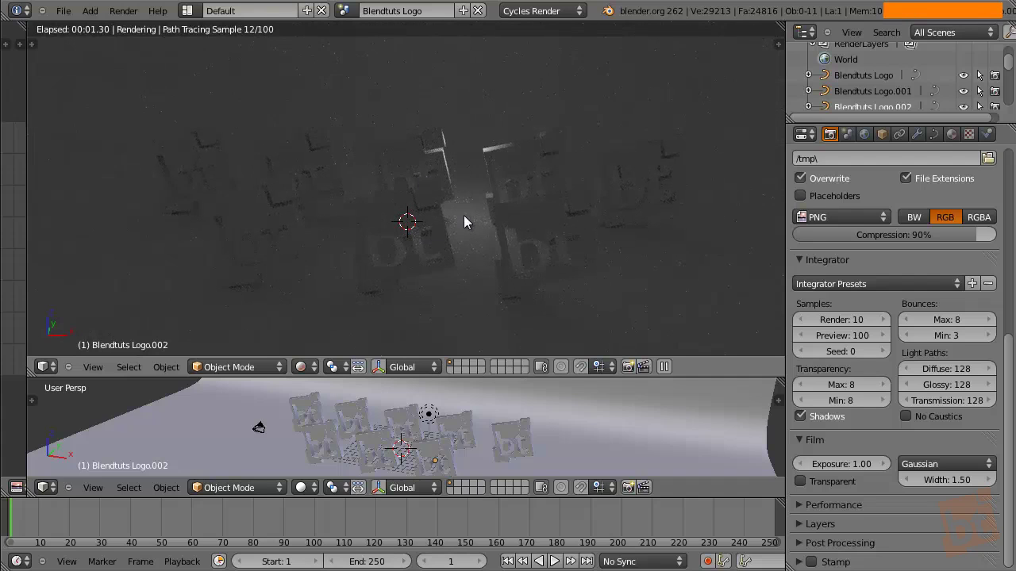
{"action": "right_click", "coordinate": [429, 416]}
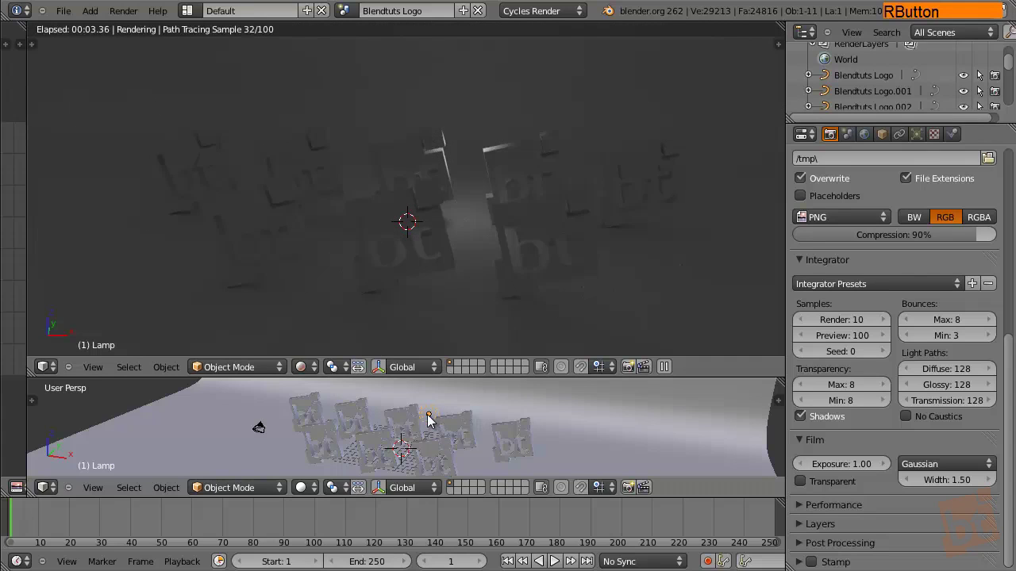
{"action": "left_click", "coordinate": [866, 138]}
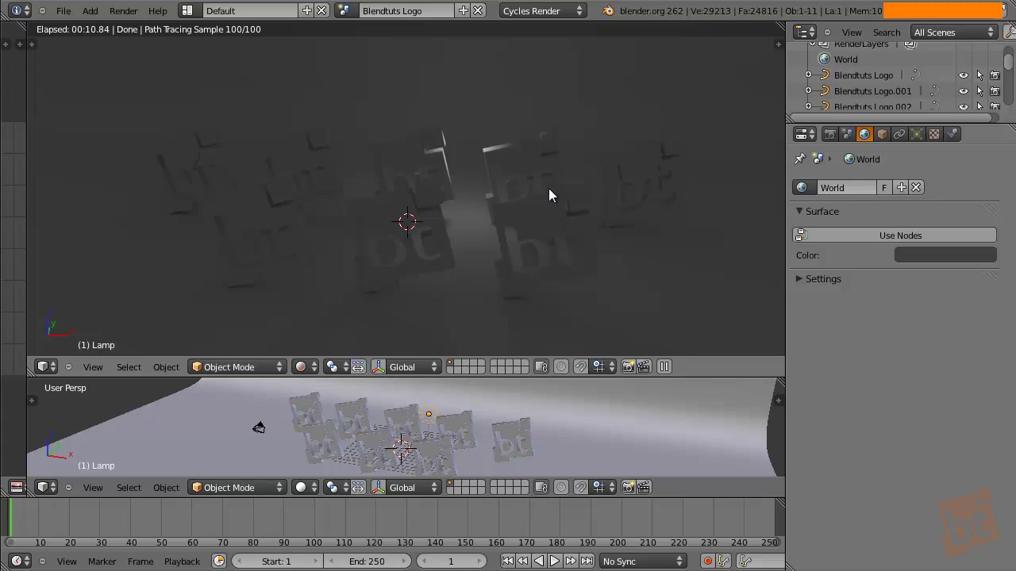
Step: Enable nodes for the world surface and brighten the background color to a lighter gray
{"action": "left_click", "coordinate": [908, 236]}
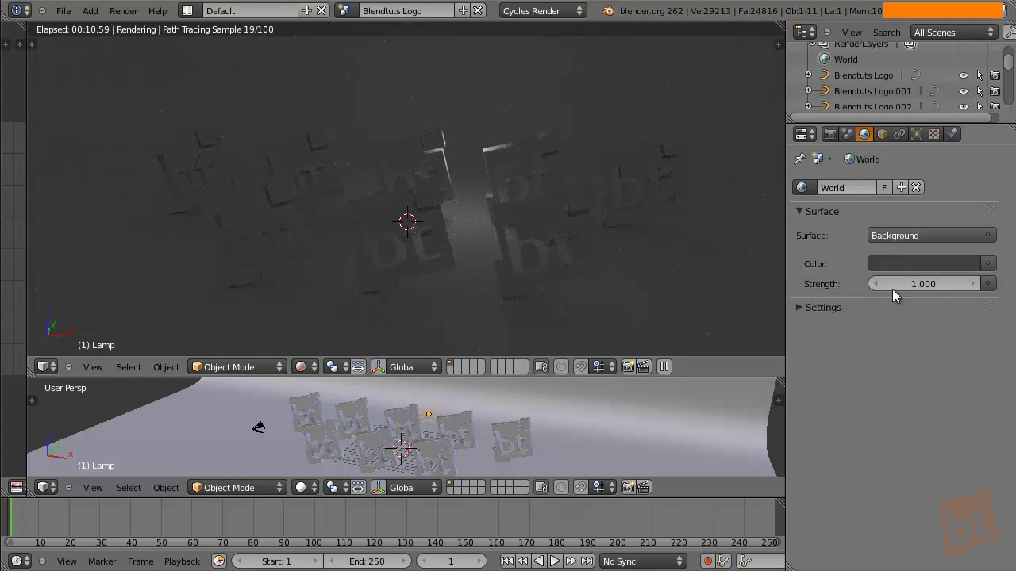
{"action": "left_click", "coordinate": [926, 264]}
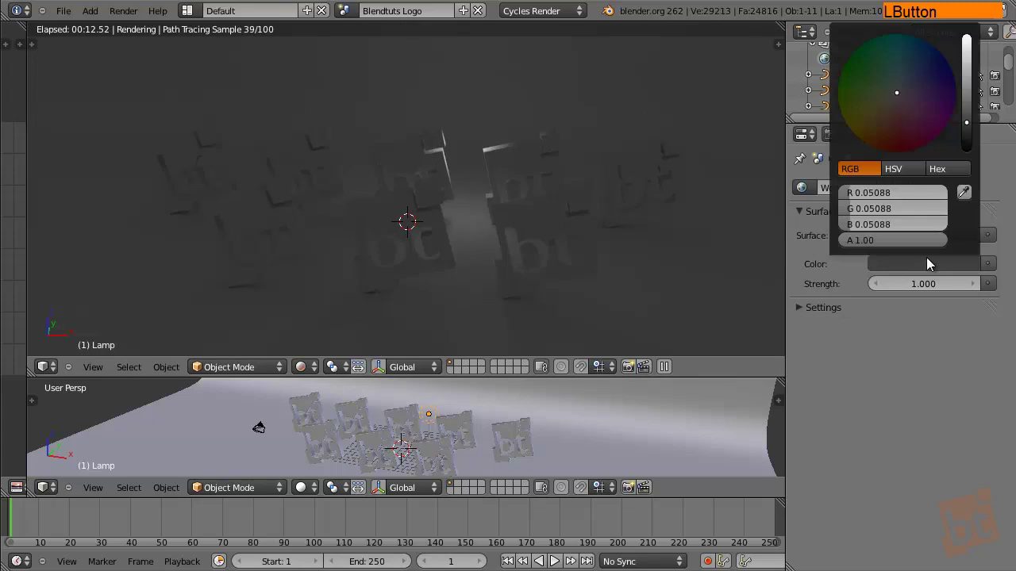
{"action": "left_click_drag", "start_coordinate": [966, 119], "coordinate": [966, 80]}
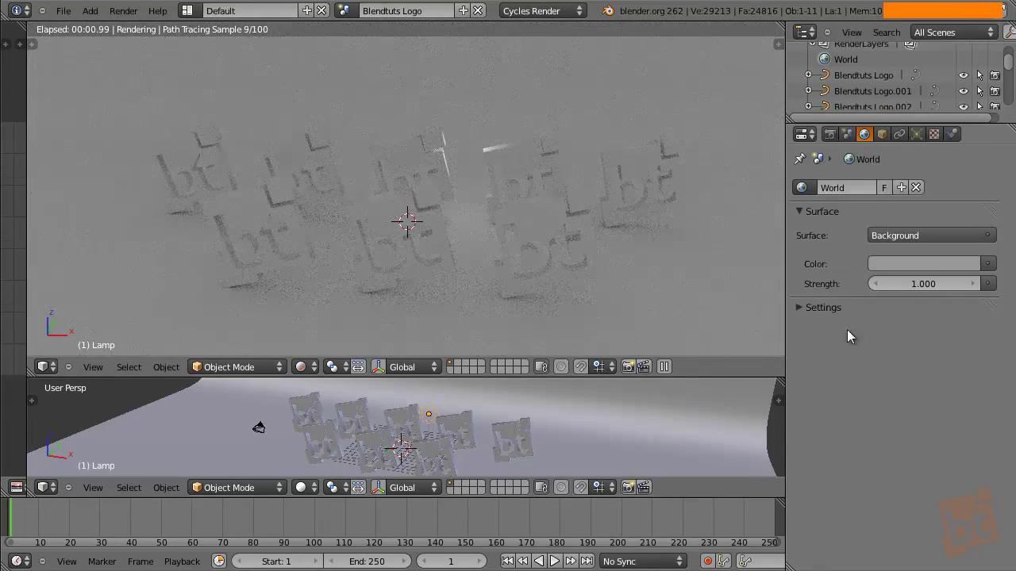
Step: Try world background strengths of 2.6, 0.2 and 0.5, and settle on a strength of 0.3
{"action": "left_click_drag", "start_coordinate": [916, 287], "coordinate": [933, 289]}
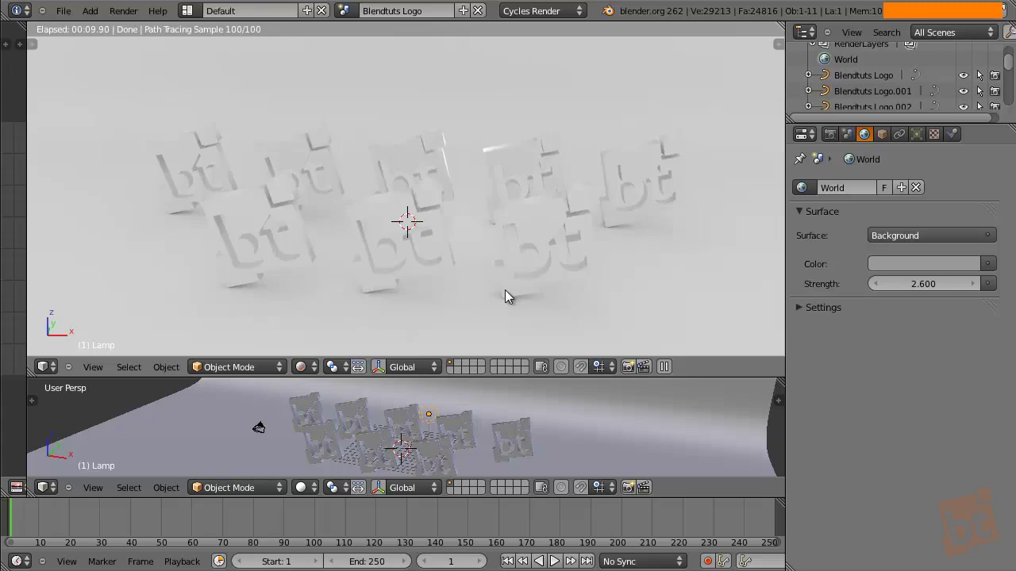
{"action": "left_click", "coordinate": [915, 284]}
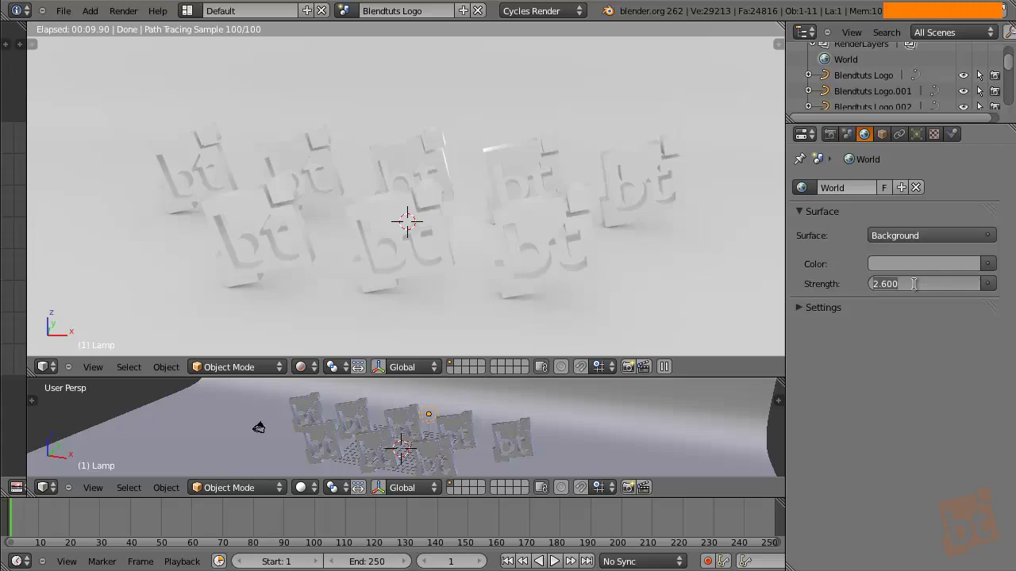
{"action": "key", "text": "BackSpace"}
{"action": "type", "text": ".2"}
{"action": "key", "text": "Return"}
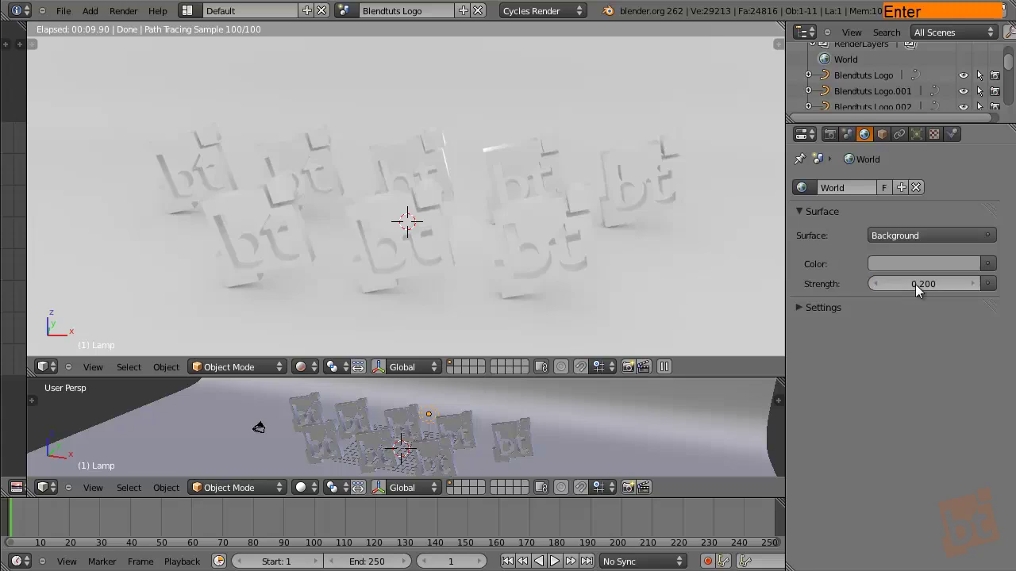
{"action": "left_click", "coordinate": [972, 284]}
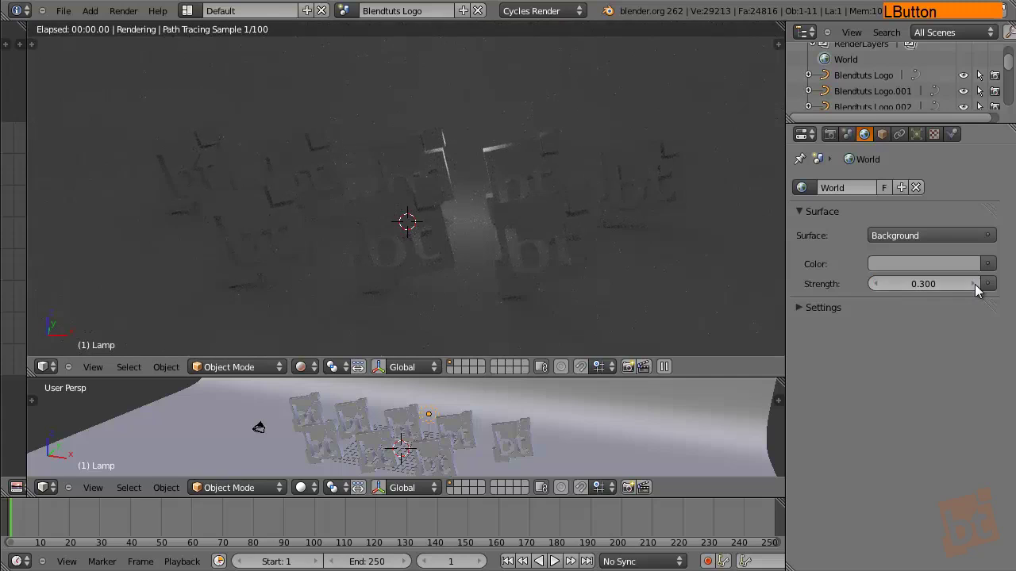
{"action": "left_click", "coordinate": [971, 284]}
{"action": "left_click", "coordinate": [971, 284]}
{"action": "left_click", "coordinate": [875, 286]}
{"action": "left_click", "coordinate": [874, 285]}
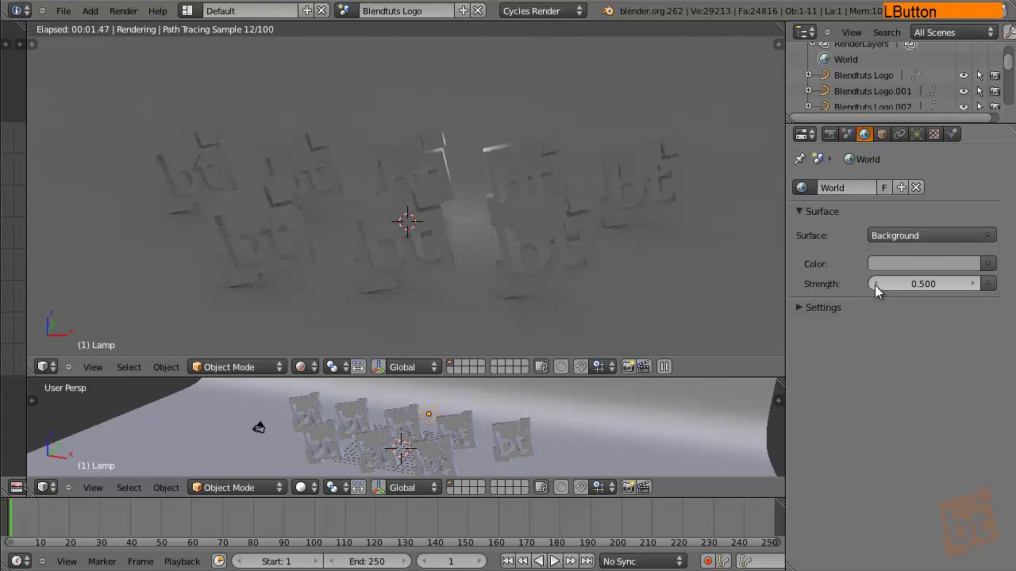
Step: Try a brown tint for the world background color and return it to a neutral gray
{"action": "left_click", "coordinate": [919, 264]}
{"action": "left_click", "coordinate": [879, 125]}
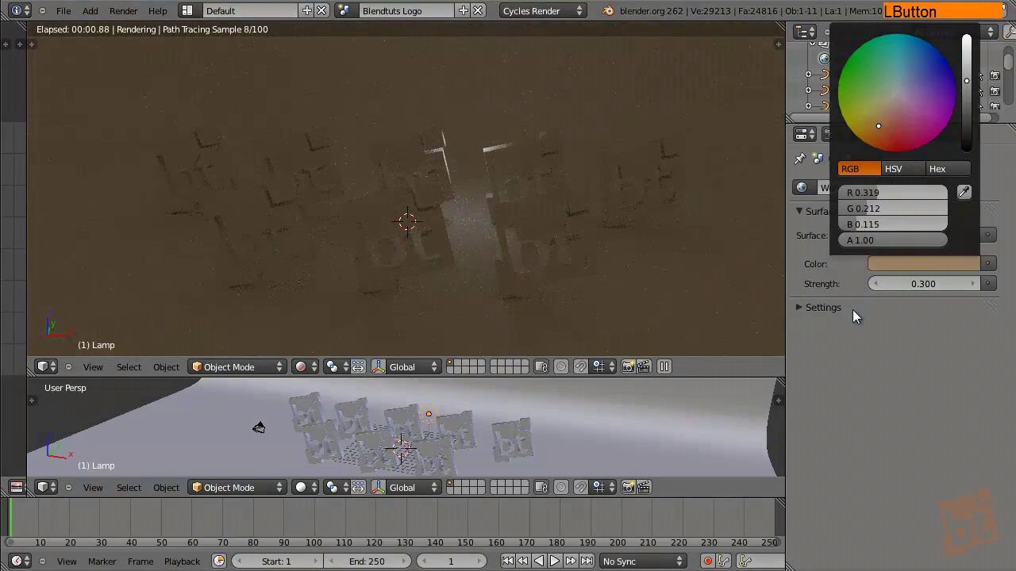
{"action": "left_click", "coordinate": [896, 92]}
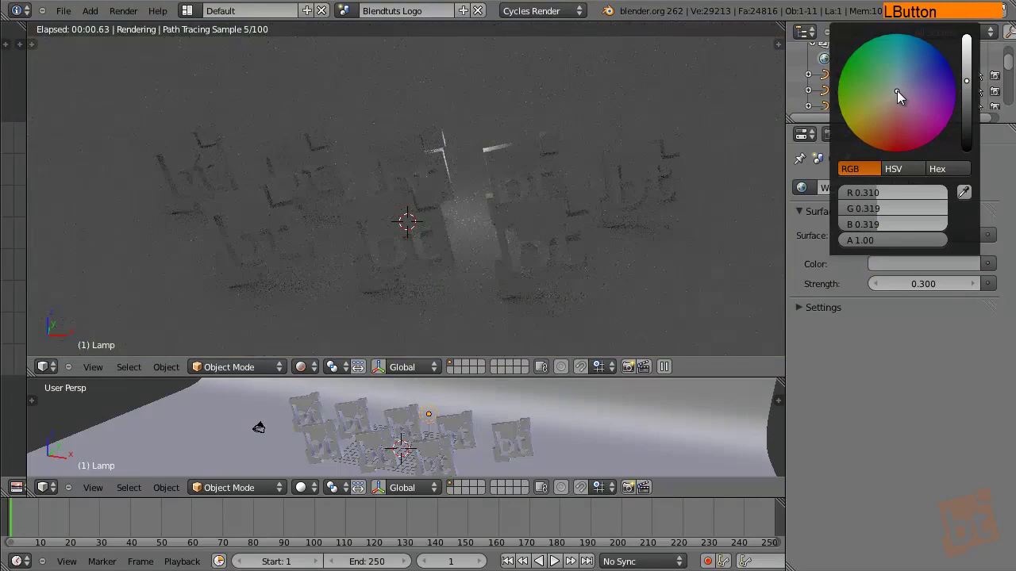
{"action": "left_click", "coordinate": [895, 92]}
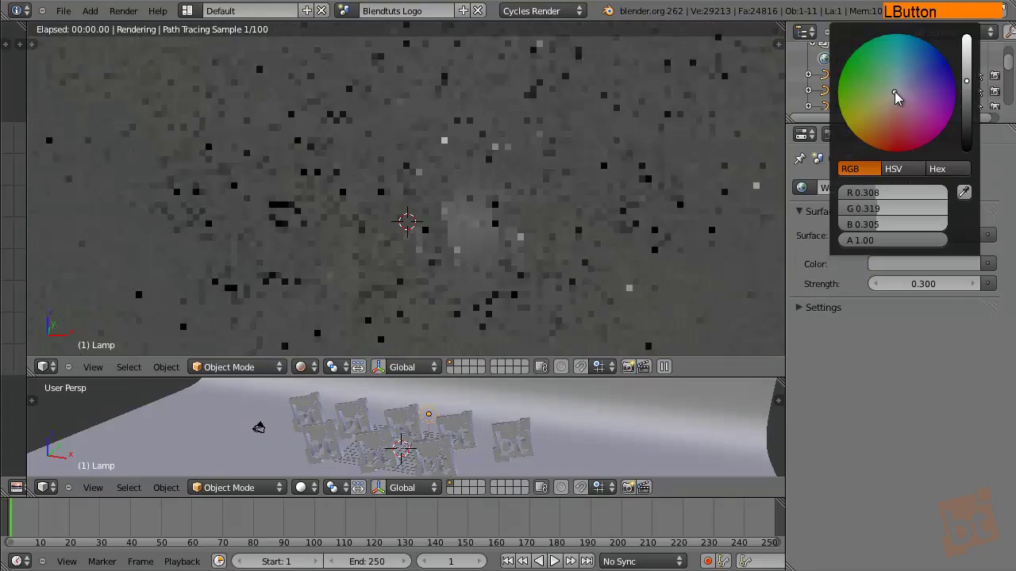
{"action": "left_click", "coordinate": [907, 371]}
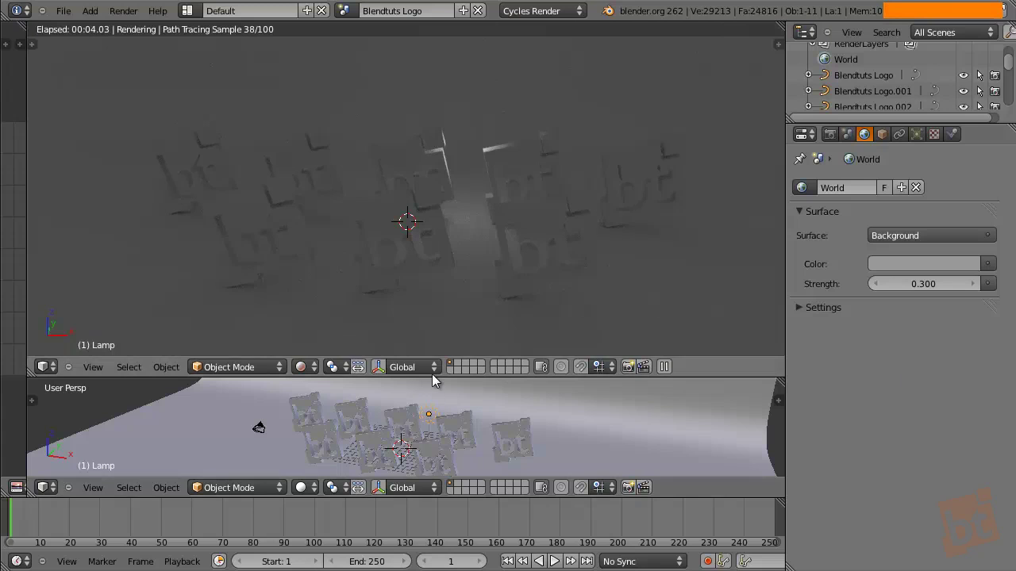
Step: Enlarge the user perspective viewport and enable nodes for the lamp above the logos
{"action": "left_click_drag", "start_coordinate": [433, 378], "coordinate": [426, 275]}
{"action": "middle_click_drag", "start_coordinate": [472, 150], "coordinate": [425, 166]}
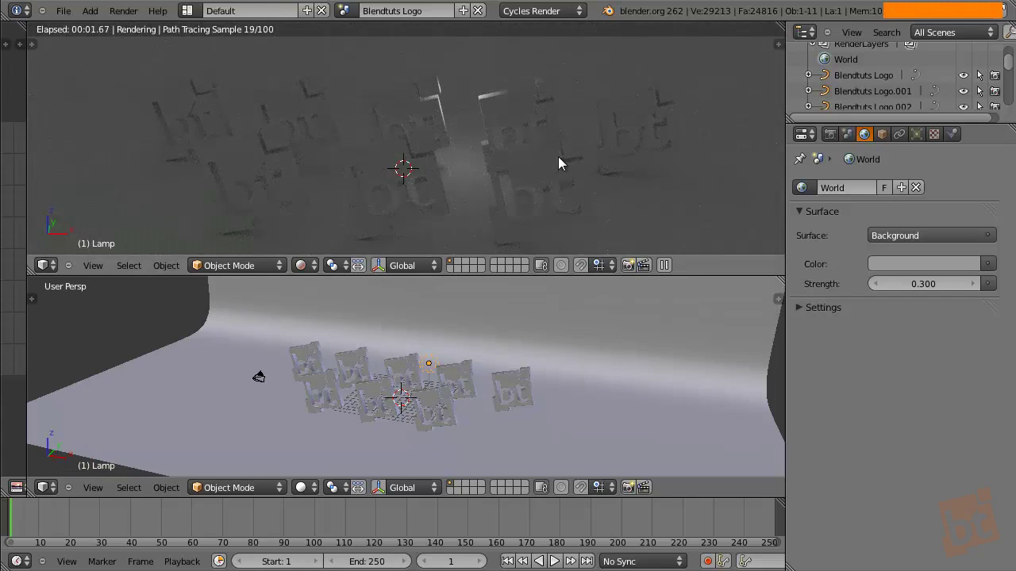
{"action": "right_click", "coordinate": [429, 407]}
{"action": "right_click", "coordinate": [428, 364]}
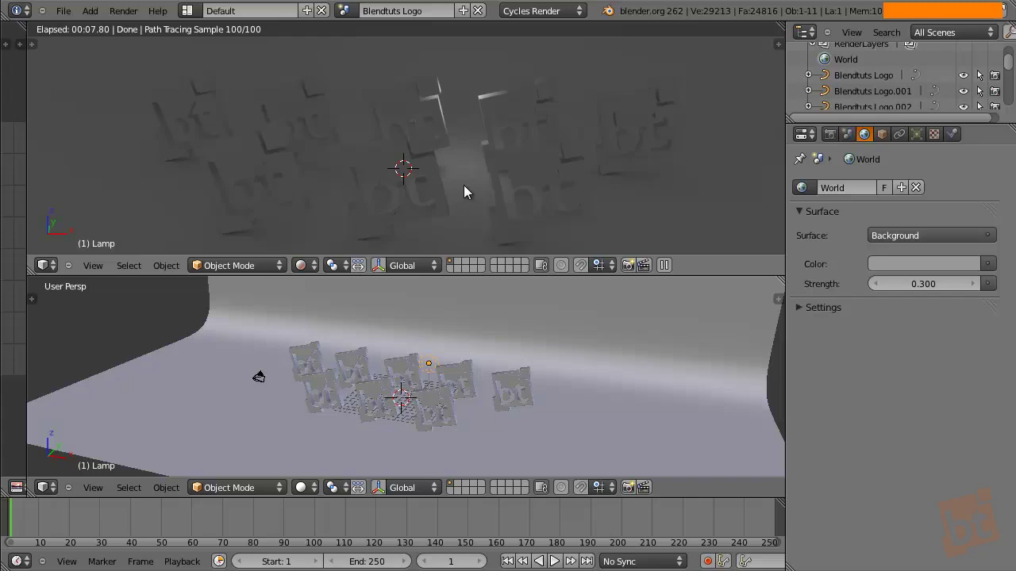
{"action": "right_click", "coordinate": [428, 363]}
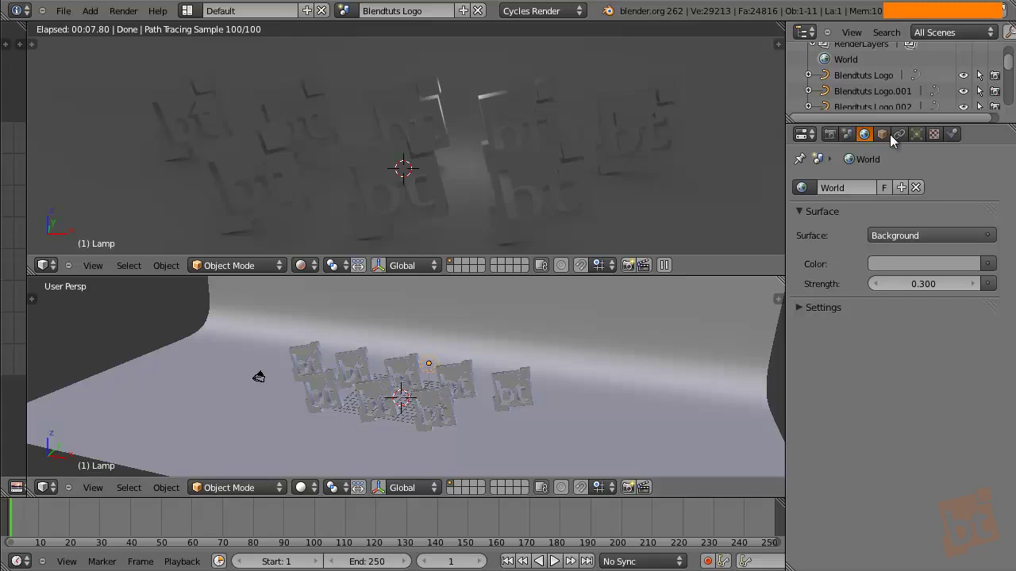
{"action": "left_click", "coordinate": [921, 135]}
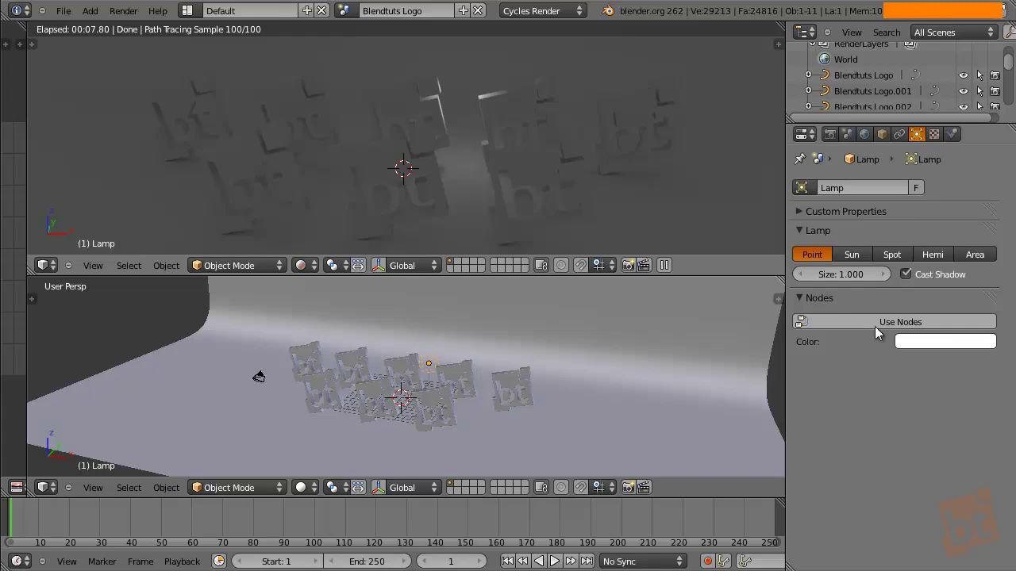
{"action": "left_click", "coordinate": [902, 324]}
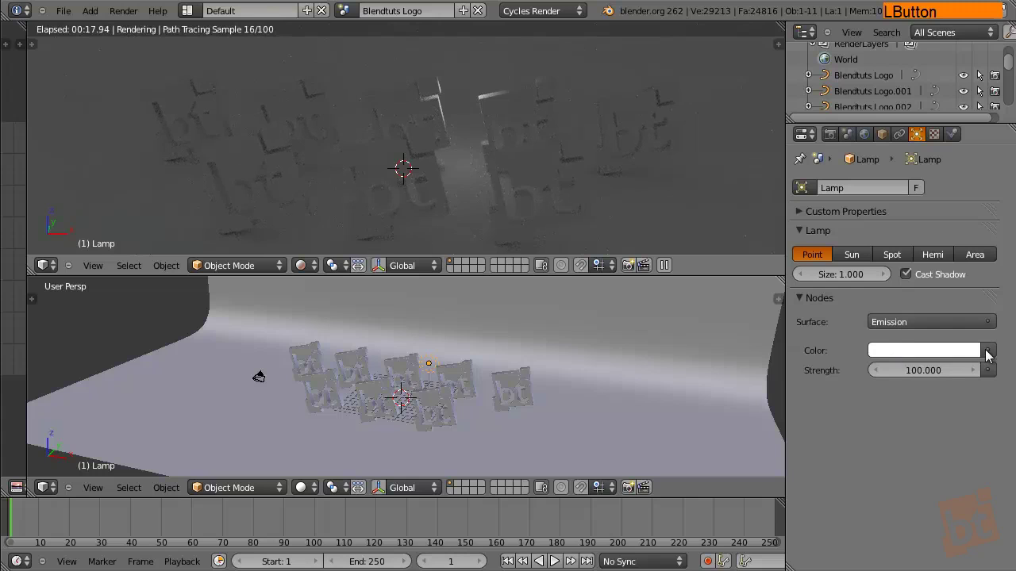
Step: Try an orange-red emission color on the lamp and return it to white
{"action": "left_click", "coordinate": [916, 352]}
{"action": "left_click_drag", "start_coordinate": [893, 172], "coordinate": [889, 254]}
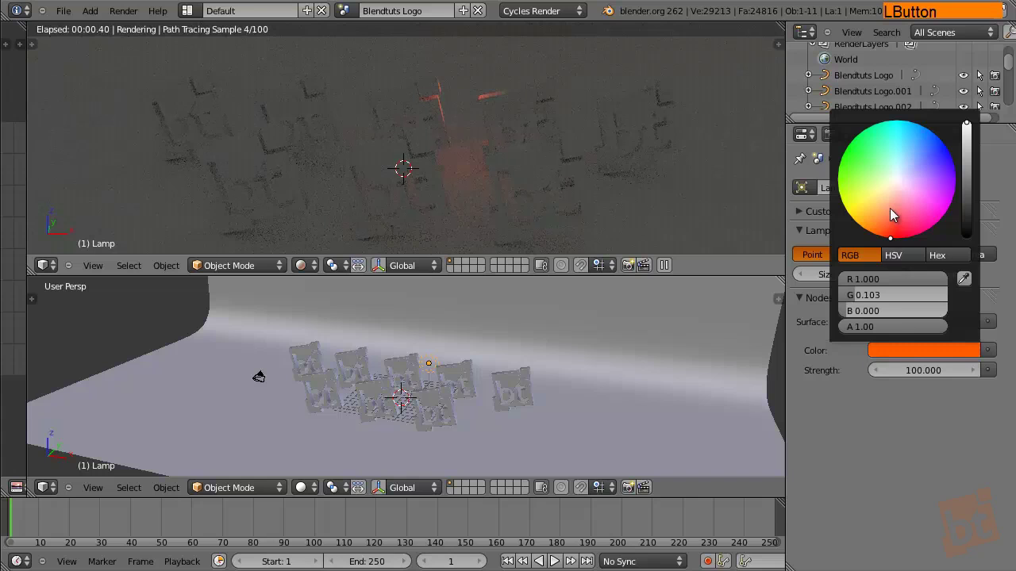
{"action": "left_click", "coordinate": [895, 182]}
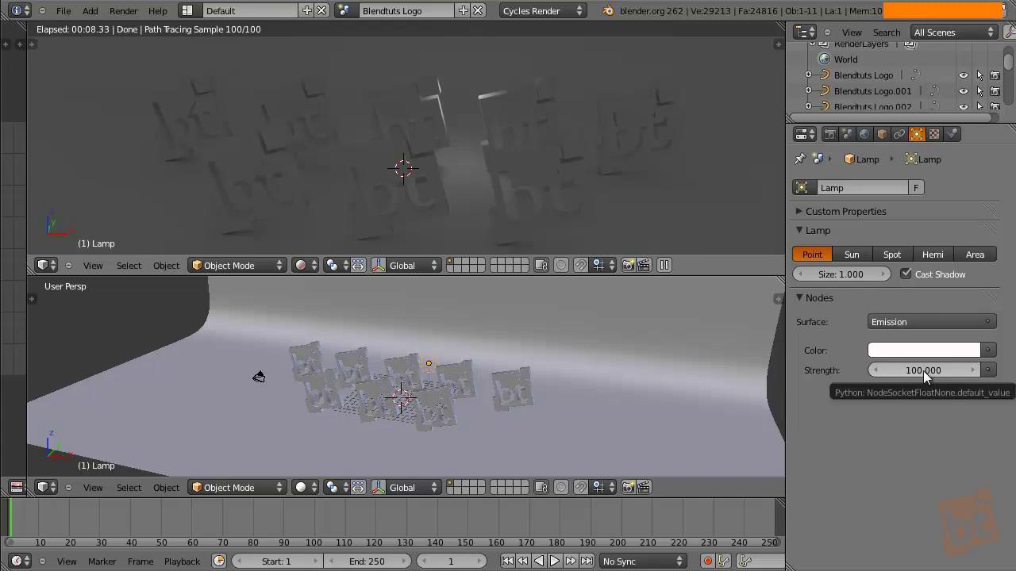
Step: Try a lamp emission strength of 1, and set it to 1000
{"action": "left_click", "coordinate": [922, 370]}
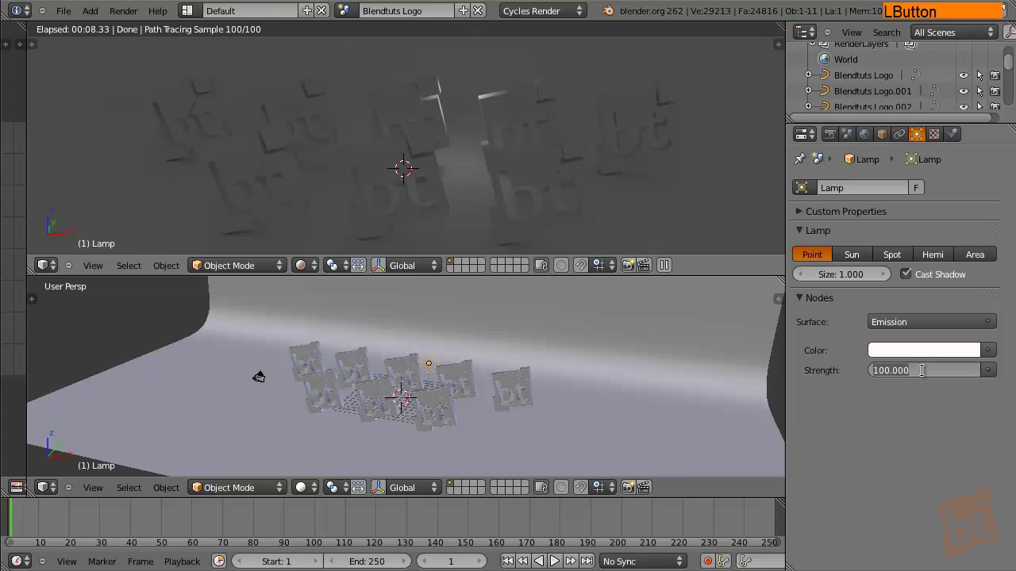
{"action": "type", "text": "1"}
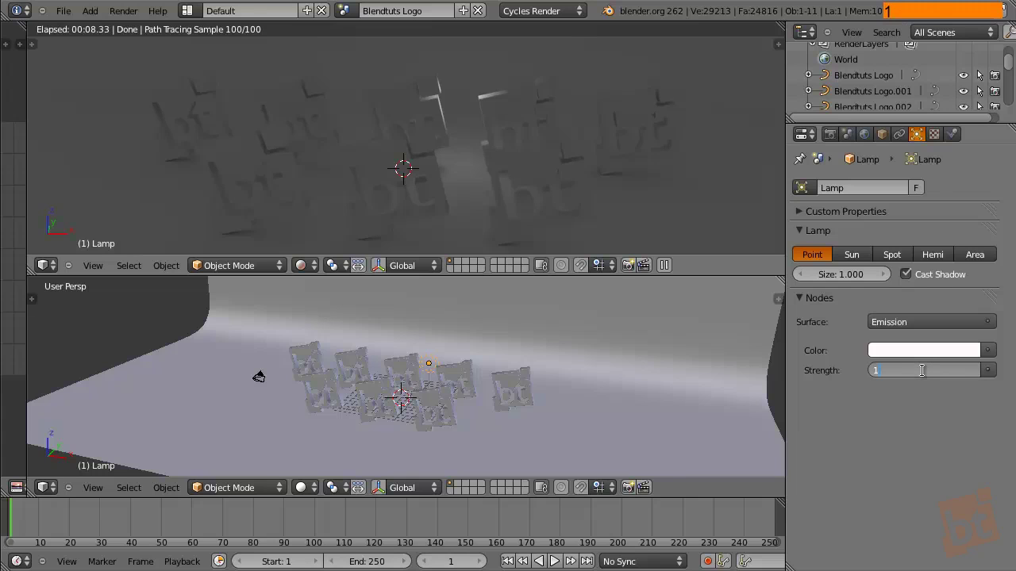
{"action": "key", "text": "Return"}
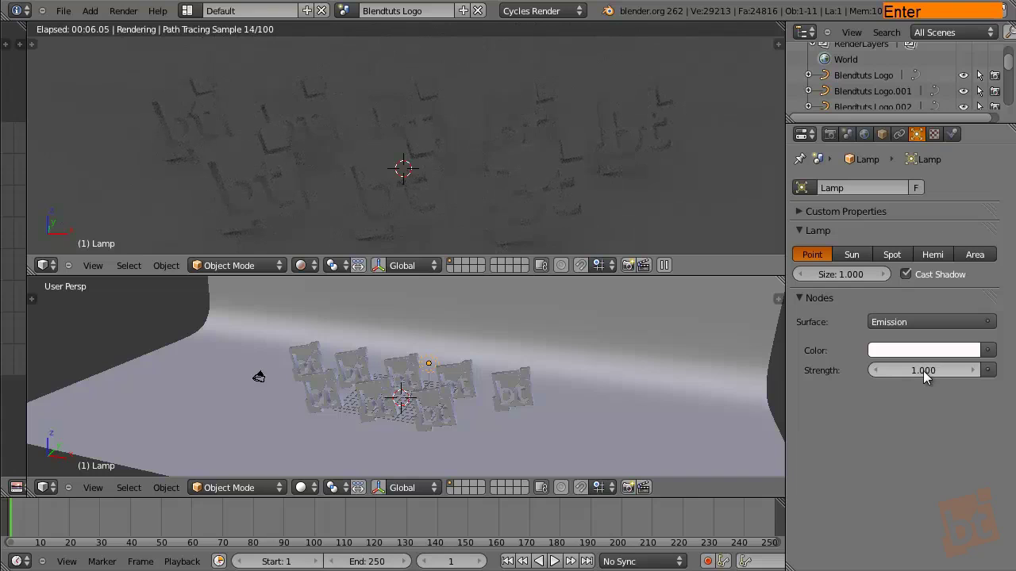
{"action": "left_click", "coordinate": [925, 376]}
{"action": "type", "text": "1000"}
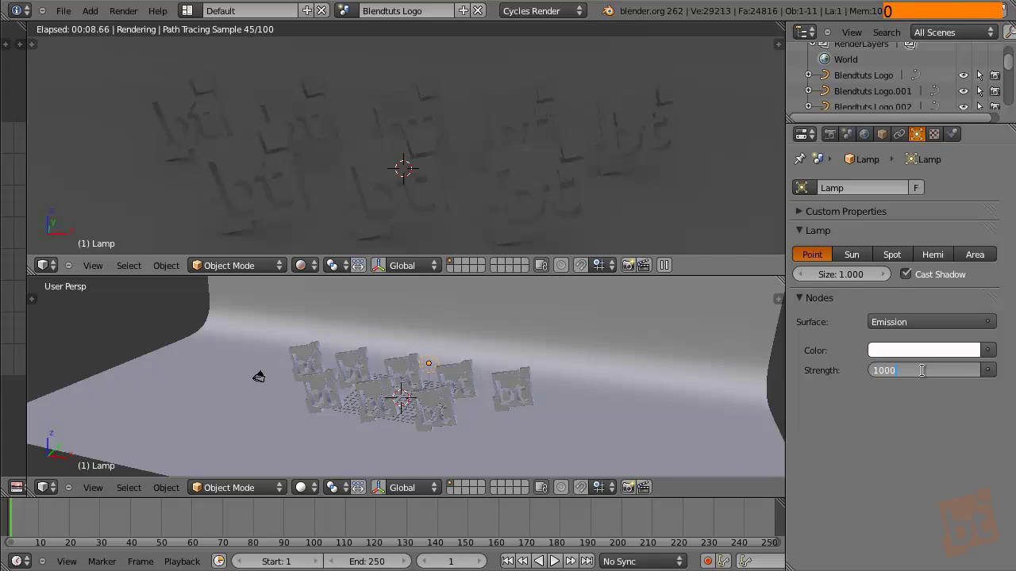
{"action": "key", "text": "Return"}
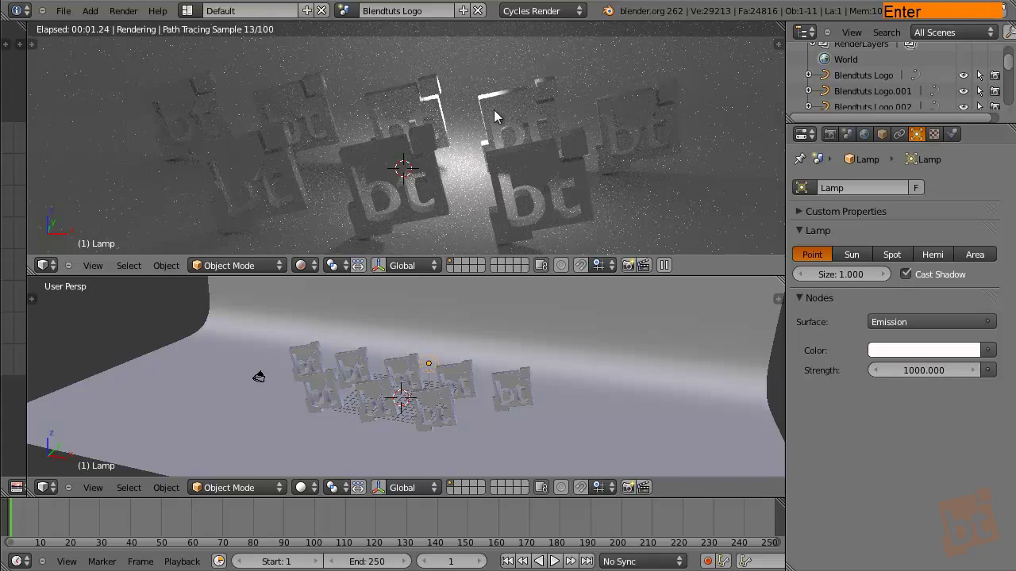
Step: Try moving the lamp freely around the logos while watching the rendered preview, and cancel the move
{"action": "middle_click_drag", "start_coordinate": [492, 168], "coordinate": [376, 224]}
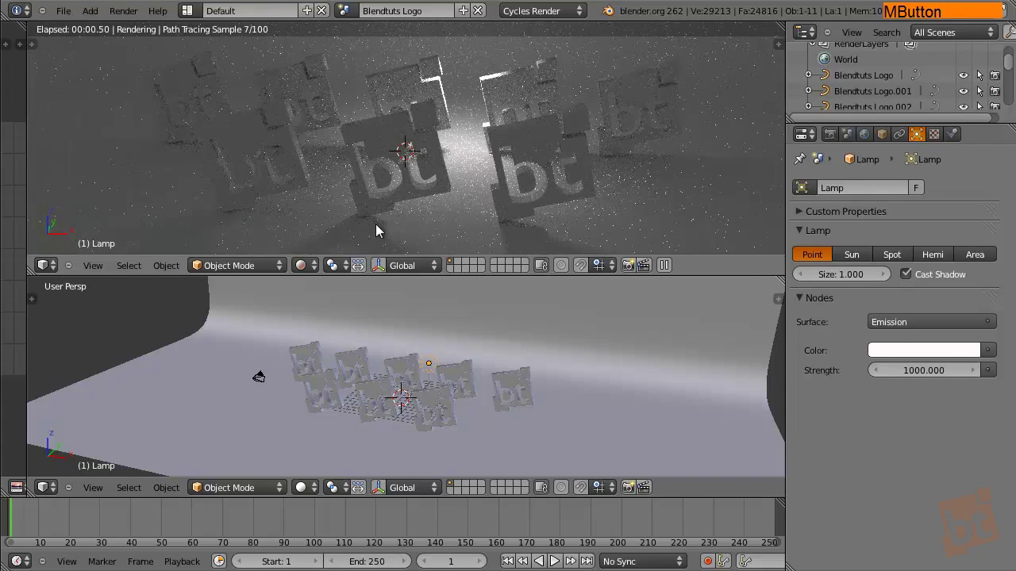
{"action": "middle_click_drag", "start_coordinate": [466, 184], "coordinate": [469, 147]}
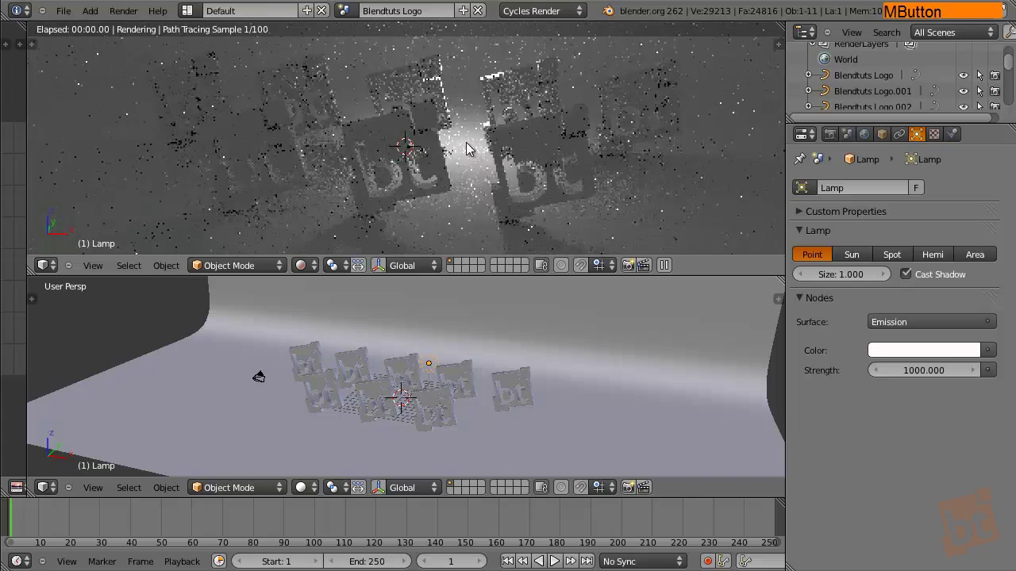
{"action": "key", "text": "g"}
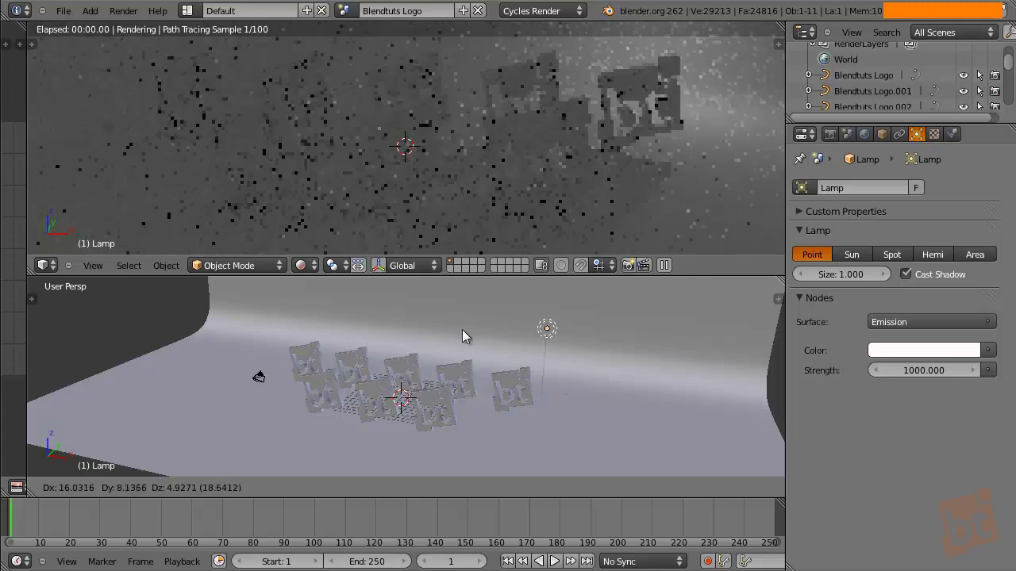
{"action": "right_click", "coordinate": [394, 326]}
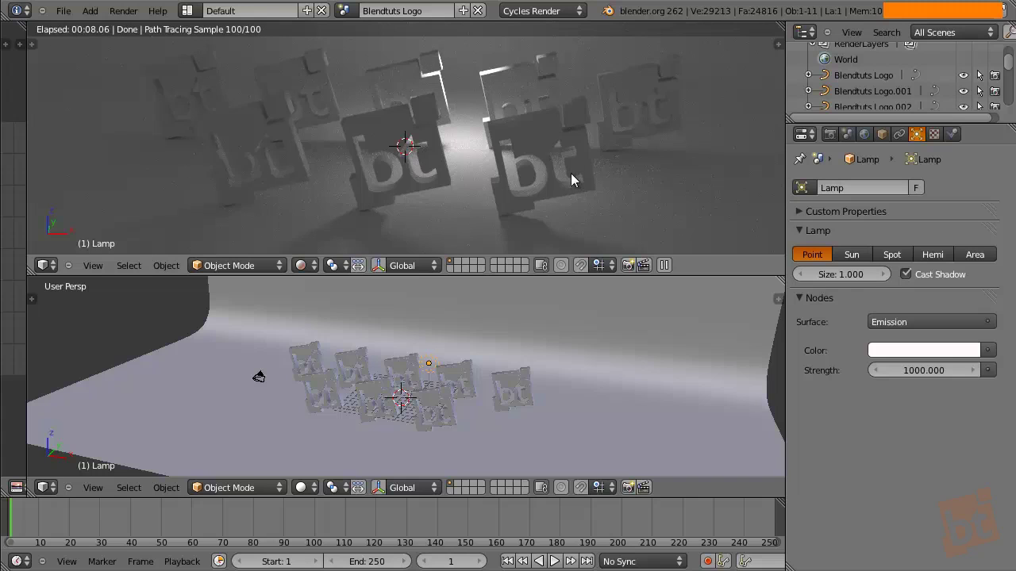
Step: Move the lamp about 14 units along negative Y to the front of the logos, and raise it along Z above them
{"action": "key", "text": "g"}
{"action": "key", "text": "y"}
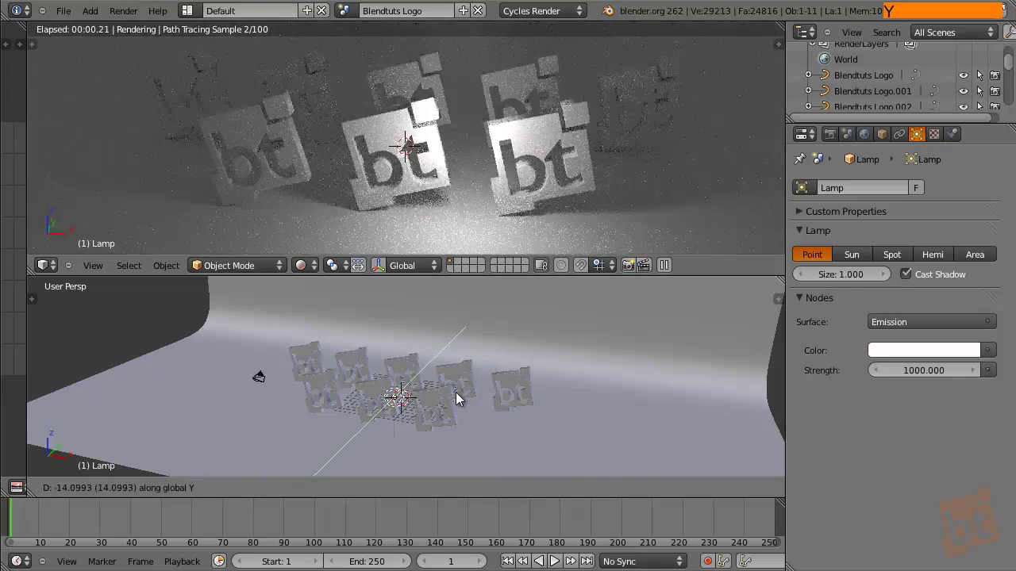
{"action": "key", "text": "z"}
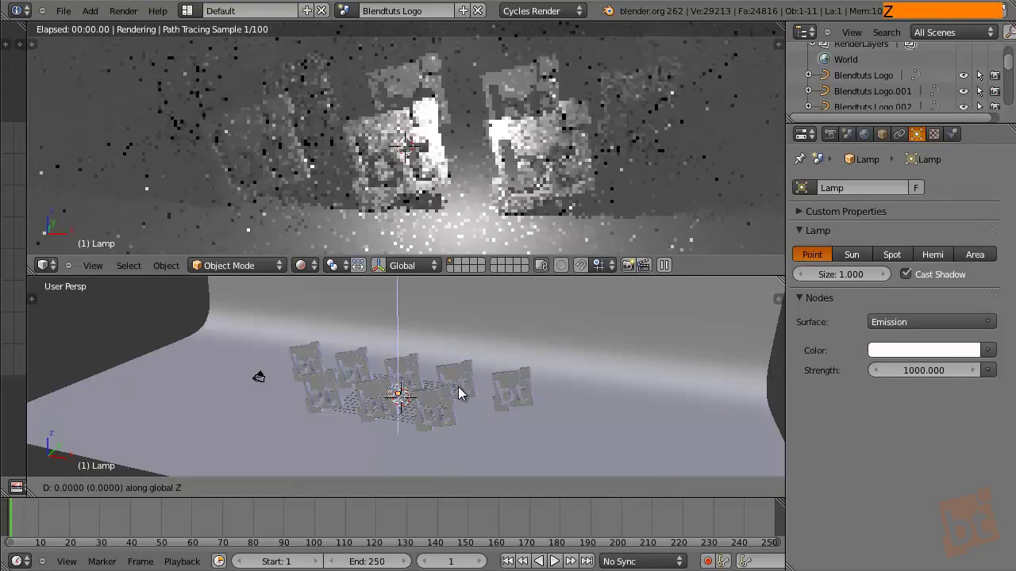
{"action": "left_click", "coordinate": [456, 346]}
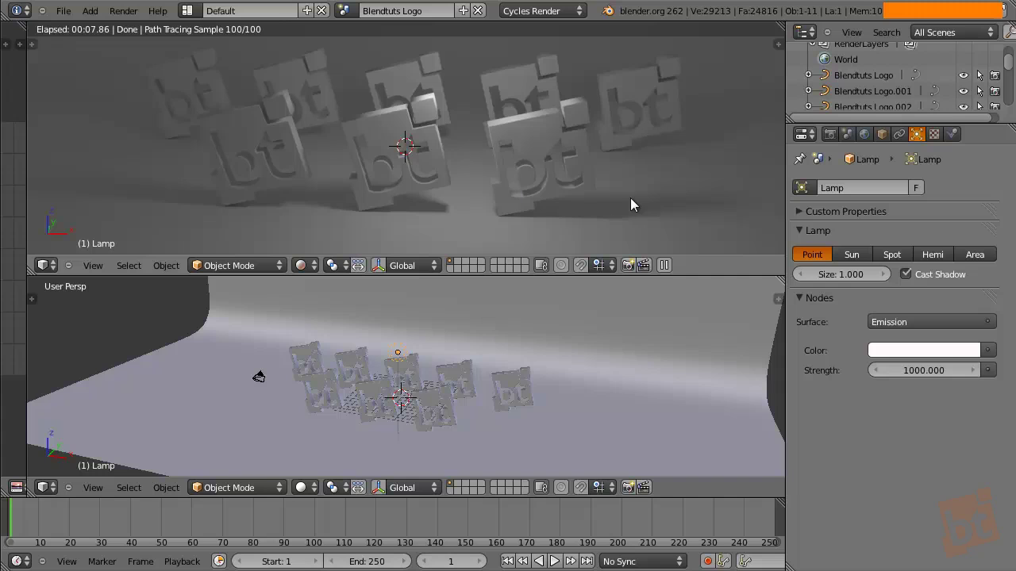
Step: Try lamp sizes of 0, 3 and 10 to compare shadow softness in the rendered preview
{"action": "mouse_move", "coordinate": [847, 275]}
{"action": "left_mouse_down"}
{"action": "mouse_move", "coordinate": [546, 275]}
{"action": "mouse_move", "coordinate": [690, 308]}
{"action": "mouse_move", "coordinate": [518, 338]}
{"action": "mouse_move", "coordinate": [849, 278]}
{"action": "left_mouse_up"}
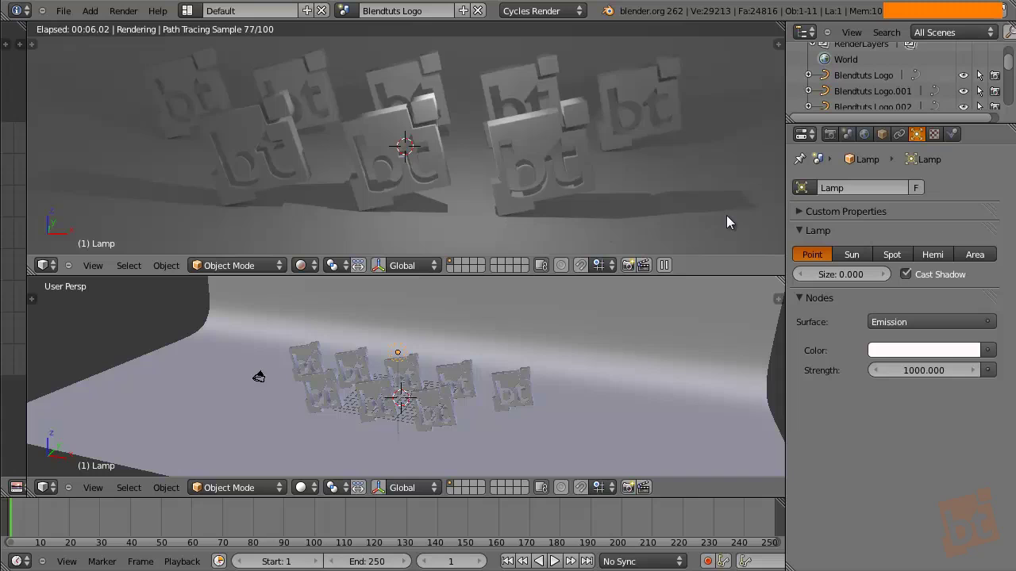
{"action": "left_click", "coordinate": [853, 274]}
{"action": "type", "text": "3"}
{"action": "key", "text": "Return"}
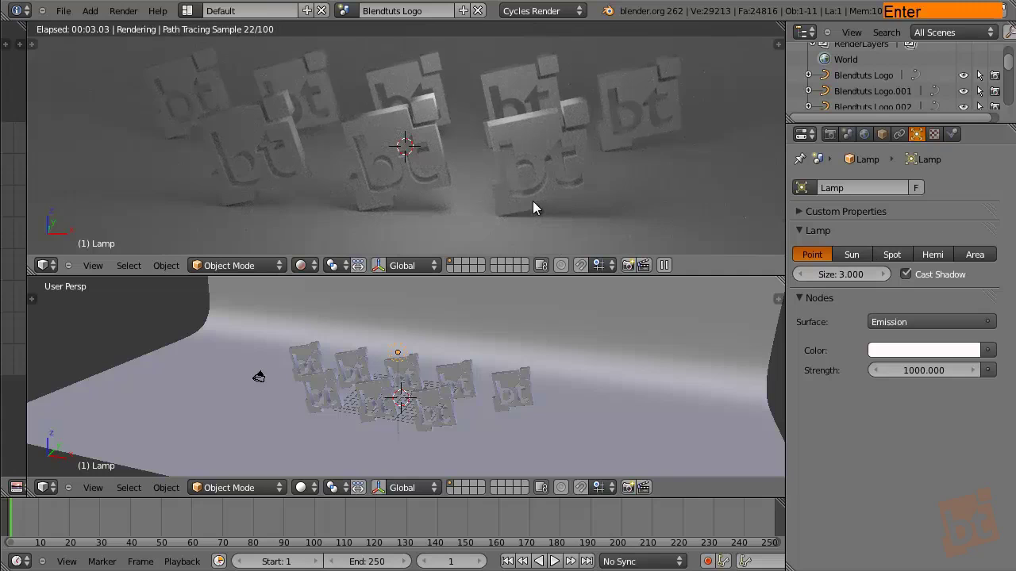
{"action": "left_click", "coordinate": [848, 274]}
{"action": "type", "text": "10"}
{"action": "key", "text": "Return"}
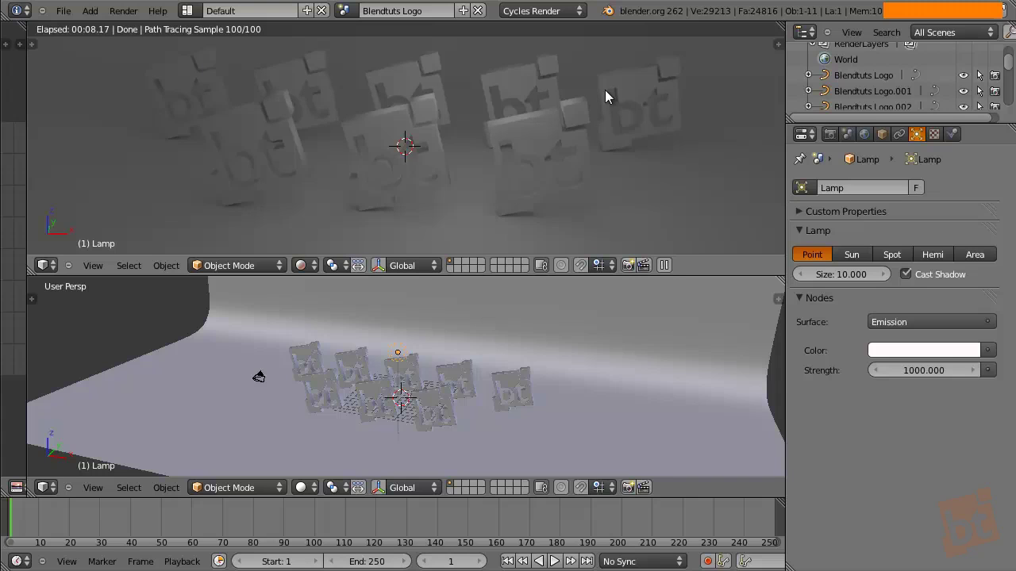
Step: Try a point lamp size of 1, and set it to 3
{"action": "left_click", "coordinate": [847, 274]}
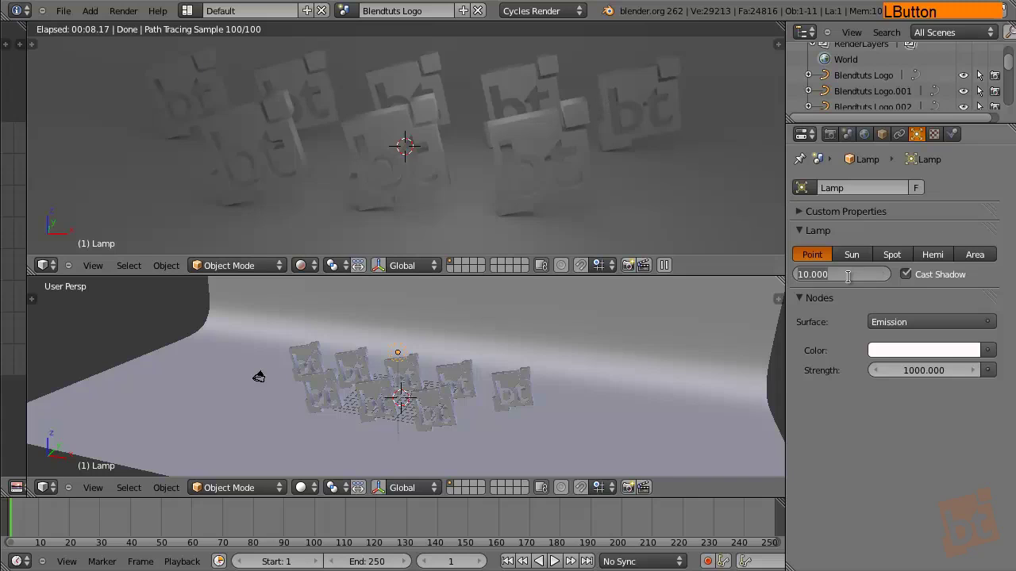
{"action": "type", "text": "1"}
{"action": "key", "text": "Return"}
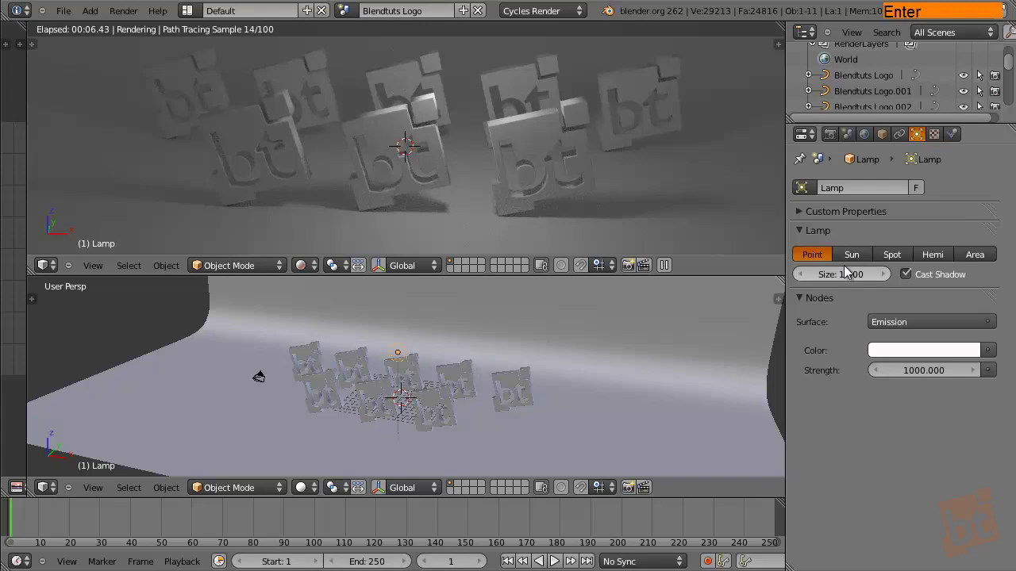
{"action": "left_click", "coordinate": [849, 275]}
{"action": "type", "text": "3"}
{"action": "key", "text": "Return"}
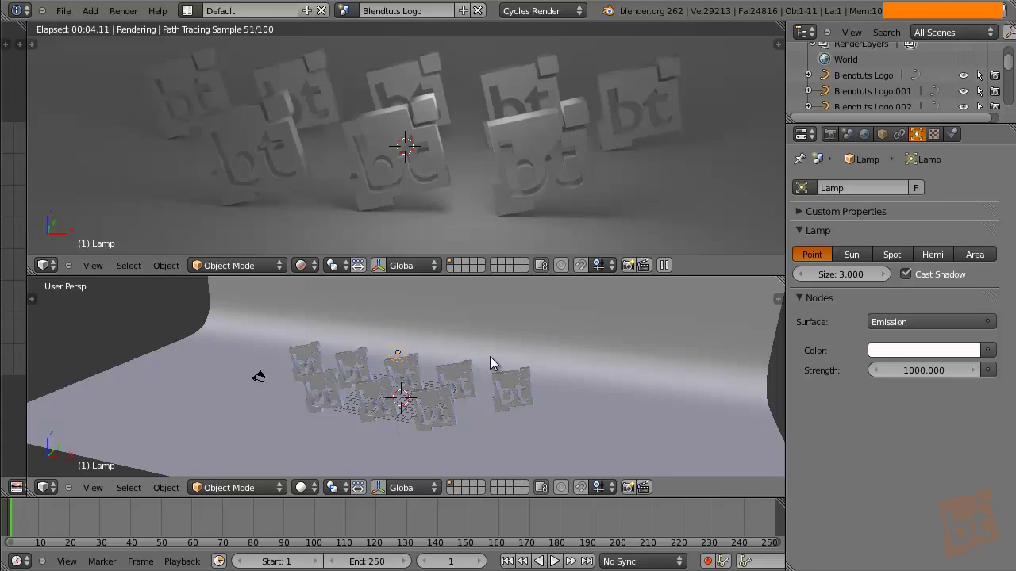
Step: Change the lamp type from Point to Sun
{"action": "middle_click_drag", "start_coordinate": [431, 394], "coordinate": [461, 403], "text": "shift"}
{"action": "scroll", "coordinate": [461, 403], "scroll_direction": "up", "scroll_amount": 3}
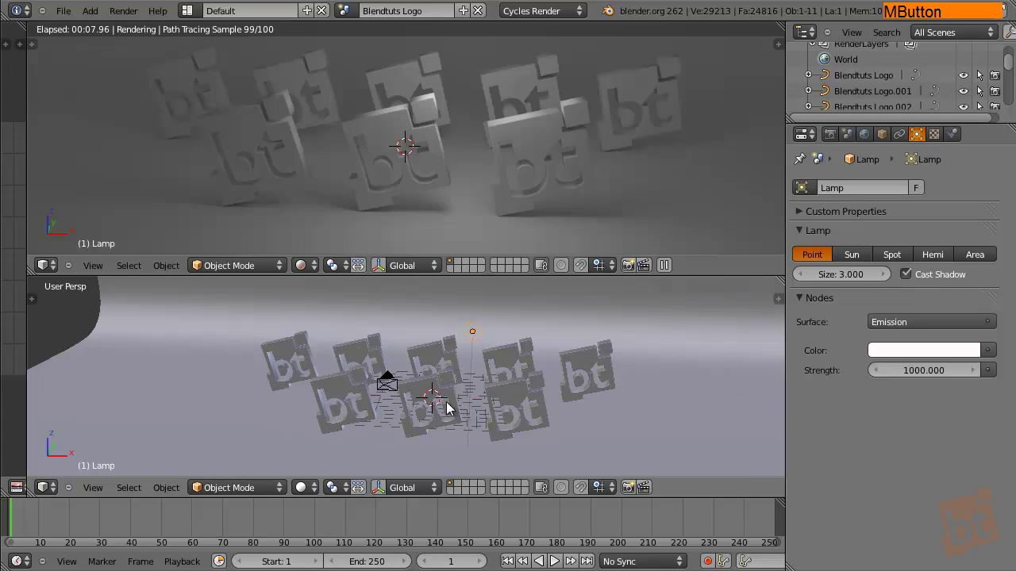
{"action": "key", "text": "F9"}
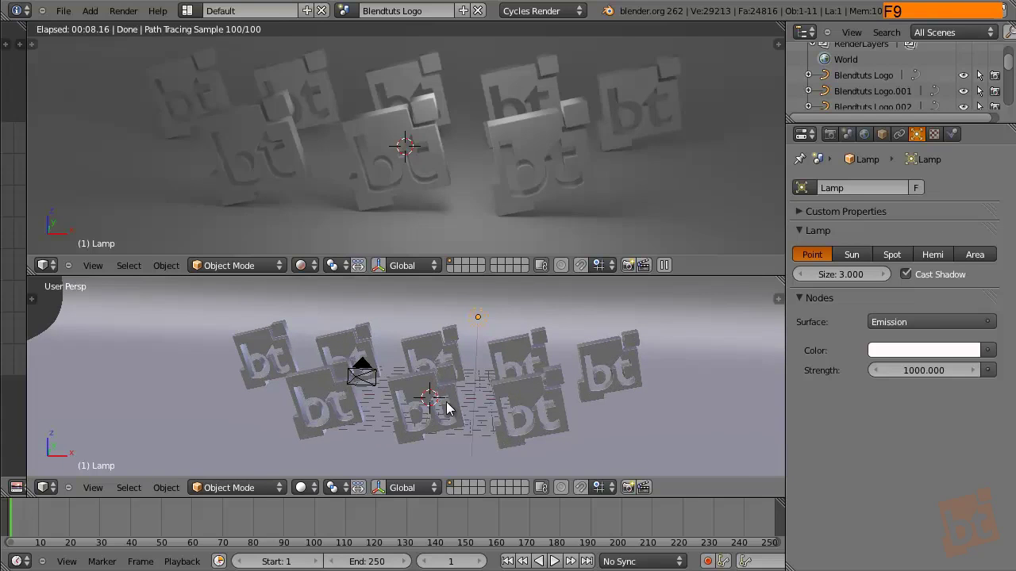
{"action": "middle_click_drag", "start_coordinate": [467, 376], "coordinate": [517, 383]}
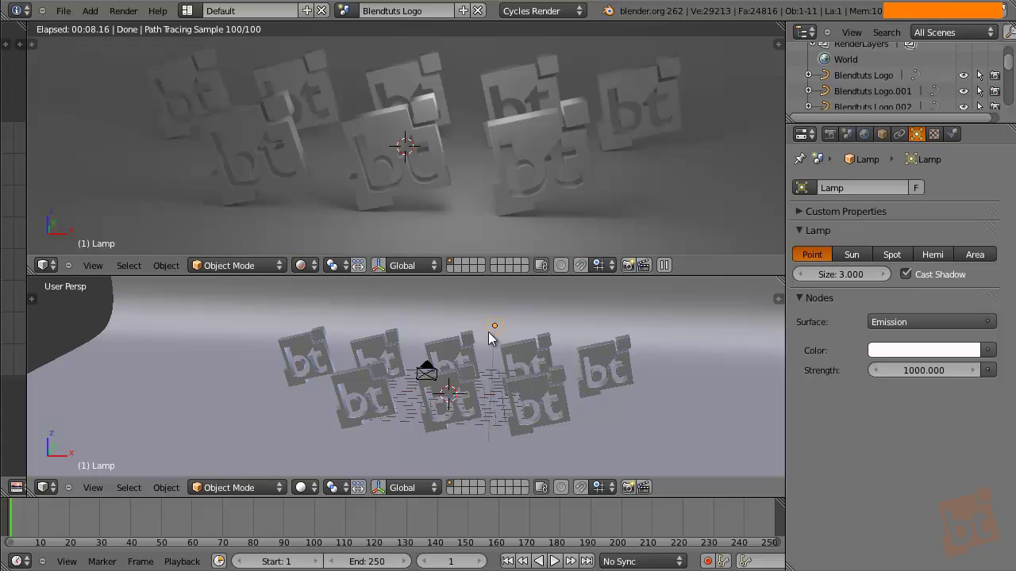
{"action": "left_click", "coordinate": [853, 260]}
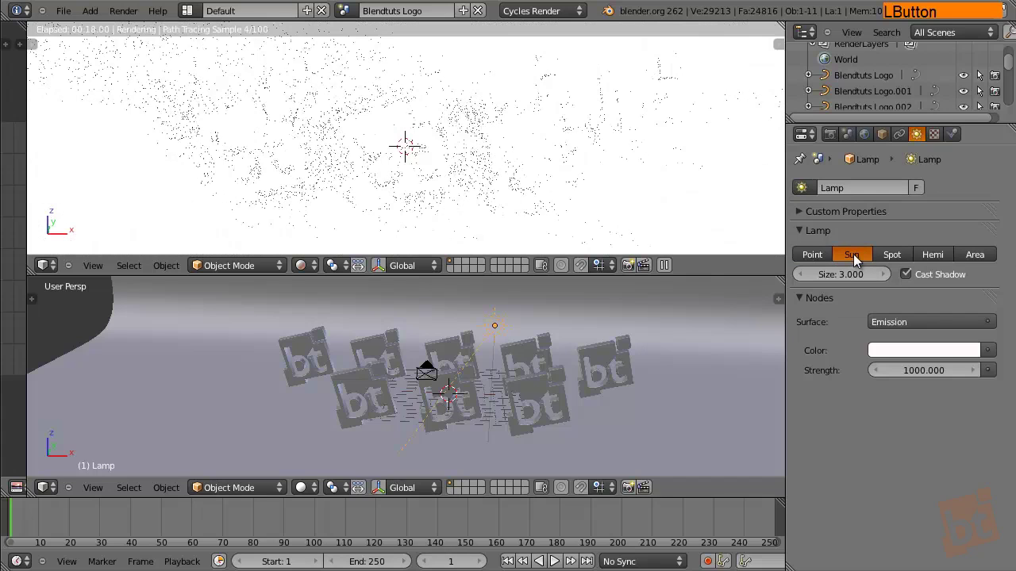
Step: Try sun lamp strengths of 100, 10 and 5 in the rendered preview
{"action": "left_click", "coordinate": [925, 370]}
{"action": "type", "text": "100"}
{"action": "key", "text": "Return"}
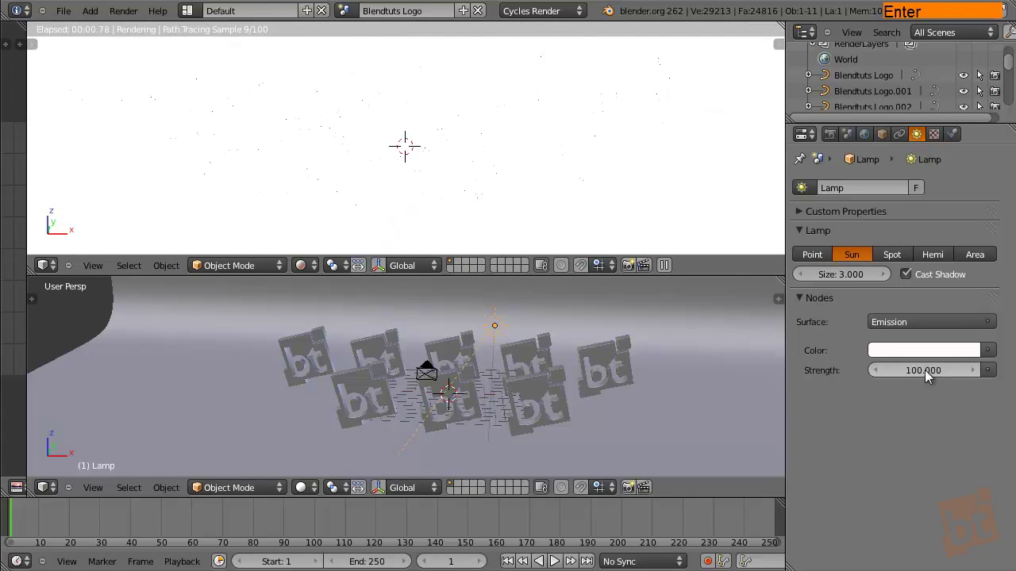
{"action": "left_click", "coordinate": [924, 370]}
{"action": "type", "text": "10"}
{"action": "key", "text": "Return"}
{"action": "left_click", "coordinate": [925, 369]}
{"action": "type", "text": "5"}
{"action": "key", "text": "Return"}
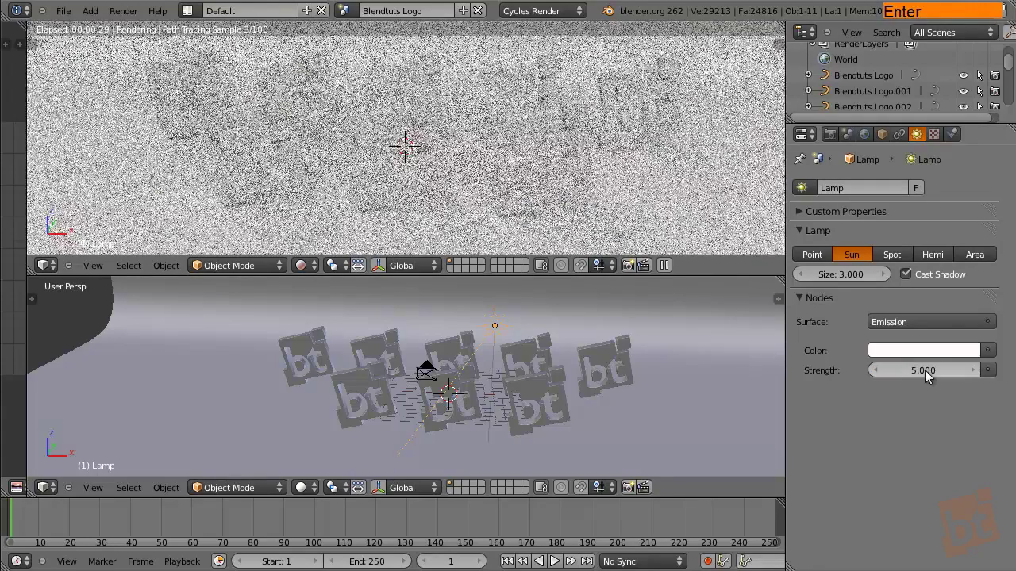
Step: Try a sun lamp strength of 1, and set it to 2
{"action": "left_click", "coordinate": [925, 370]}
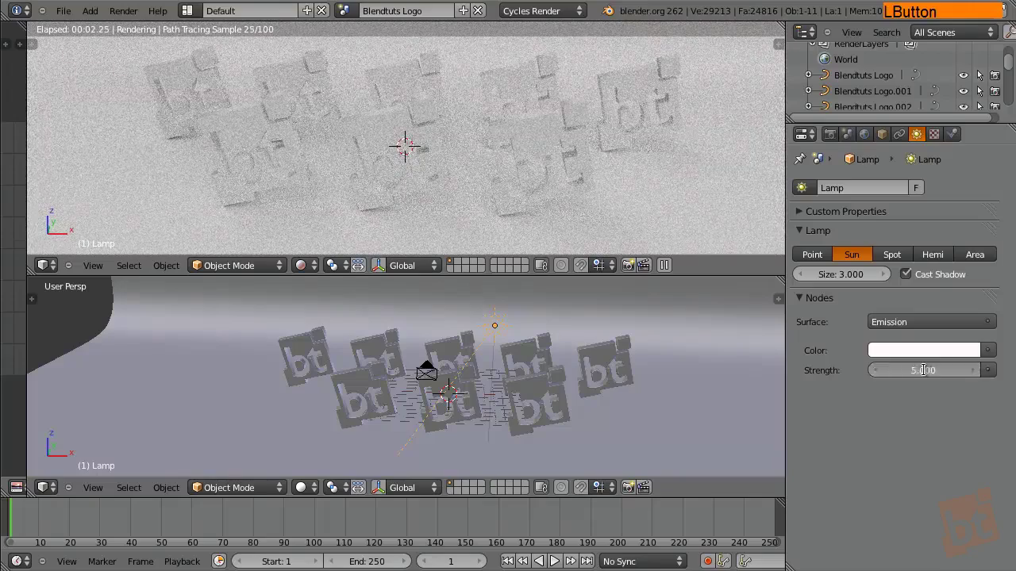
{"action": "type", "text": "1"}
{"action": "key", "text": "Return"}
{"action": "left_click", "coordinate": [924, 370]}
{"action": "type", "text": "2"}
{"action": "key", "text": "Return"}
Step: Try a sun lamp size of 1, and reduce it to 0 for sharp-edged shadows
{"action": "left_click", "coordinate": [846, 275]}
{"action": "type", "text": "1"}
{"action": "key", "text": "Return"}
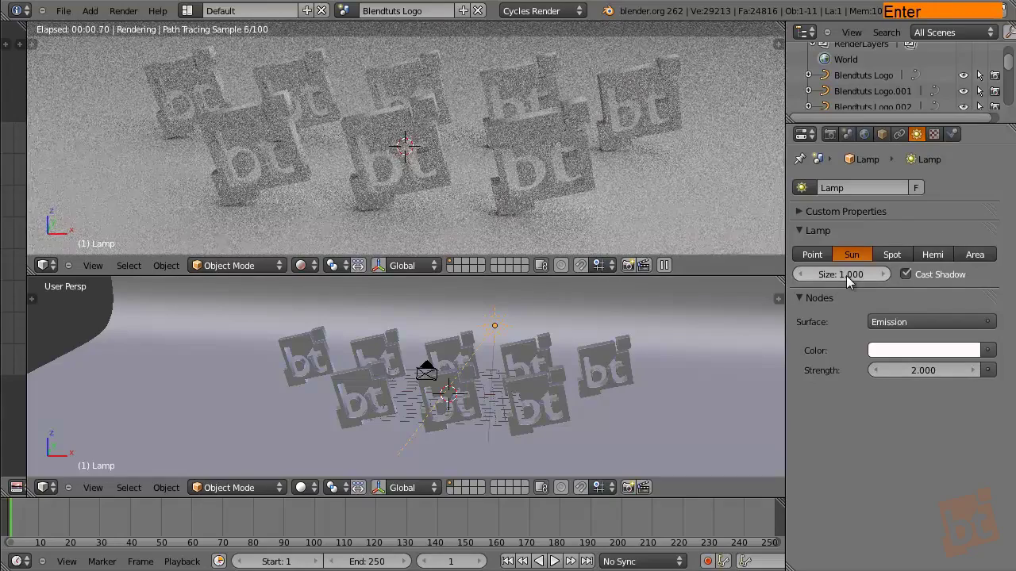
{"action": "left_click_drag", "start_coordinate": [849, 279], "coordinate": [136, 312]}
{"action": "left_click_drag", "start_coordinate": [861, 274], "coordinate": [254, 314]}
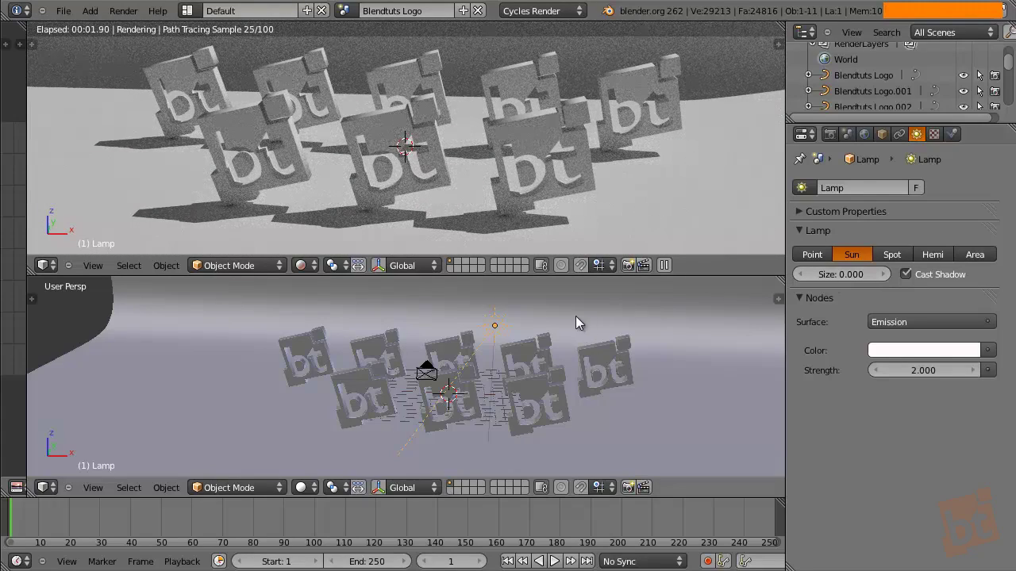
Step: Rotate the sun lamp about the global Z axis until the shadows fall to the right of the logos
{"action": "middle_click_drag", "start_coordinate": [569, 337], "coordinate": [566, 368]}
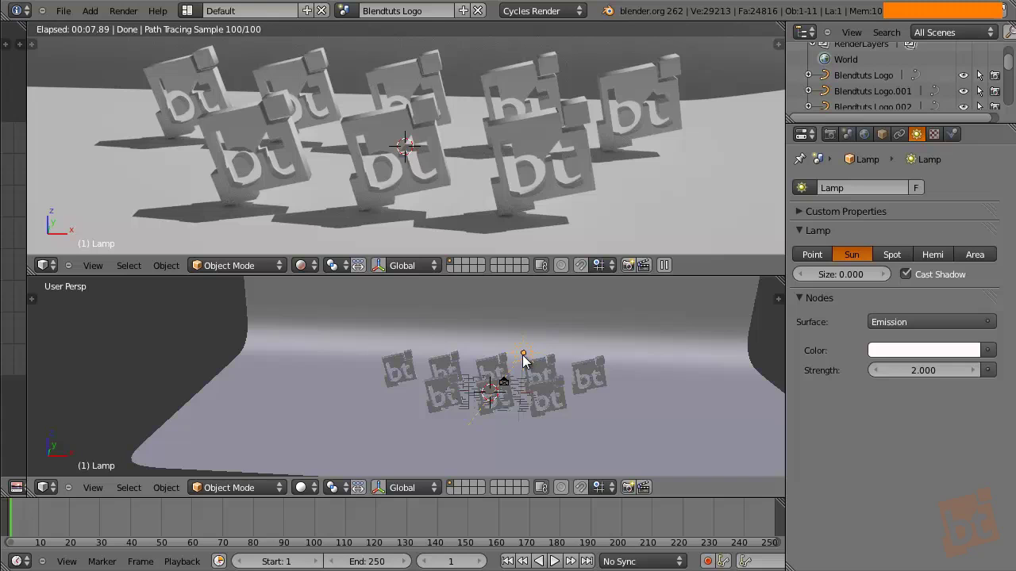
{"action": "key", "text": "r"}
{"action": "key", "text": "z"}
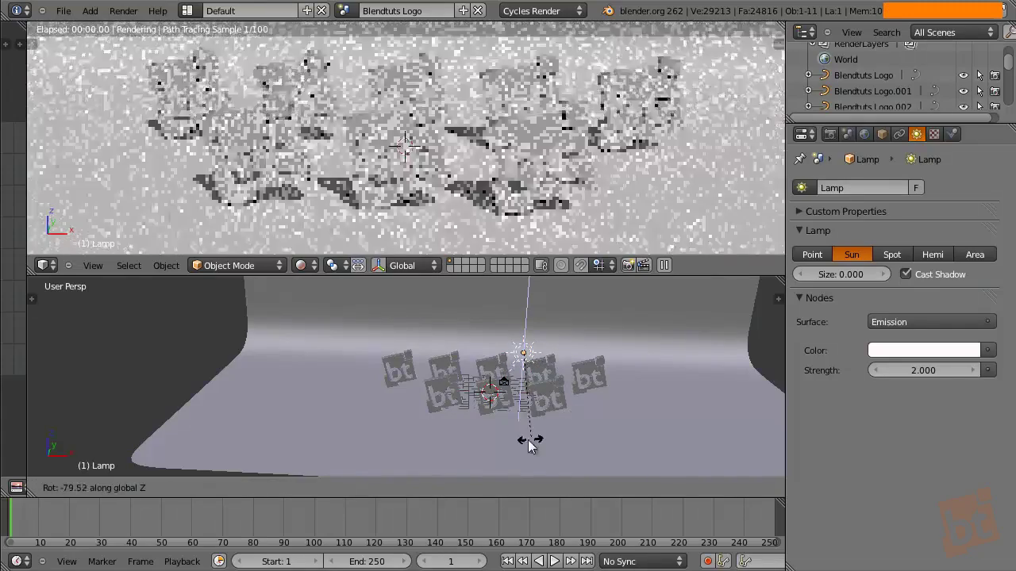
{"action": "left_click", "coordinate": [370, 415]}
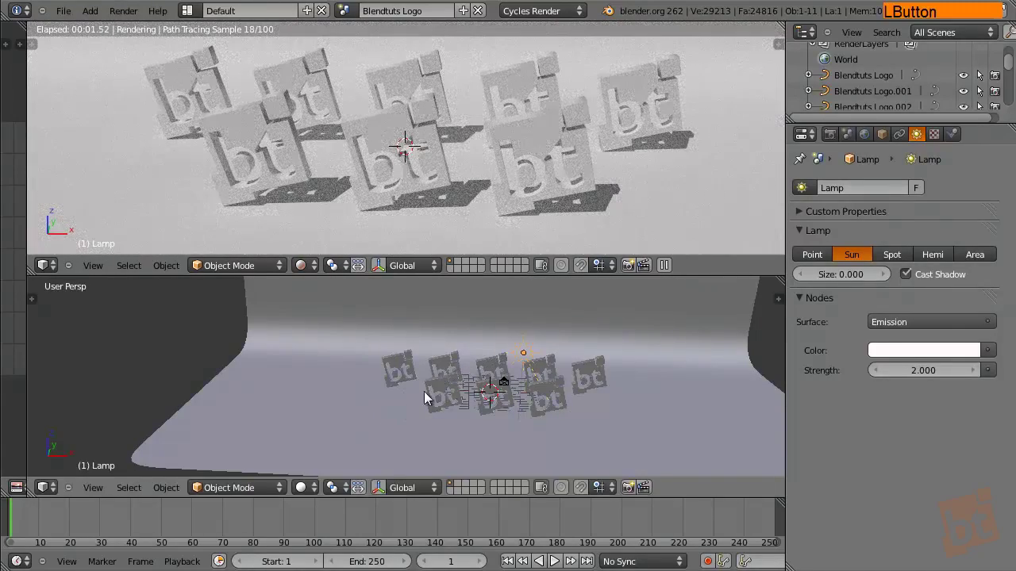
Step: Try a sun lamp size of 0.100, and increase it to 0.223 for softer shadows
{"action": "left_click", "coordinate": [883, 275]}
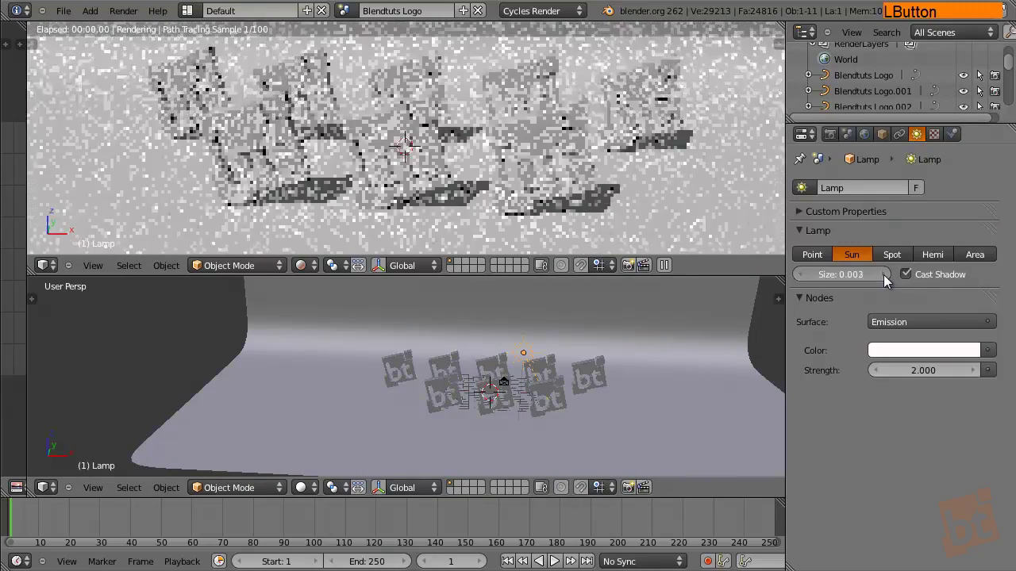
{"action": "left_click_drag", "start_coordinate": [849, 274], "coordinate": [929, 291]}
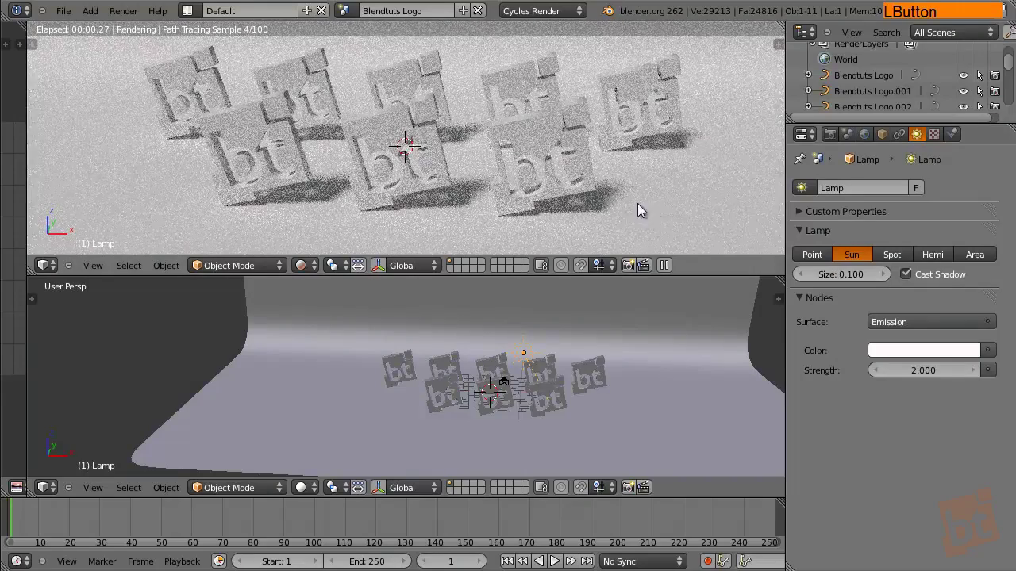
{"action": "left_click_drag", "start_coordinate": [862, 275], "coordinate": [952, 277]}
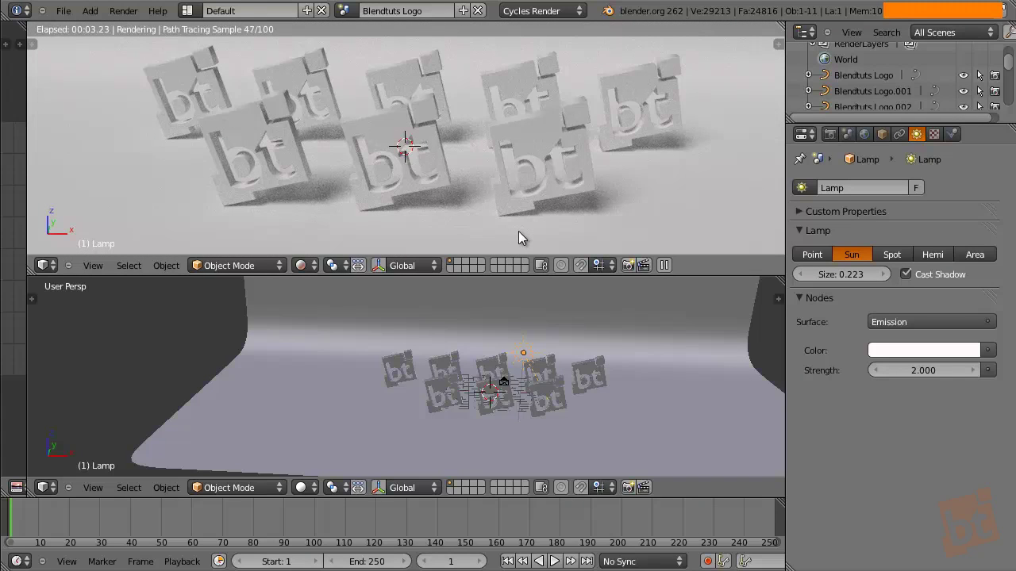
Step: Shift the sun lamp's emission color slightly to a nearly neutral white
{"action": "left_click", "coordinate": [883, 349]}
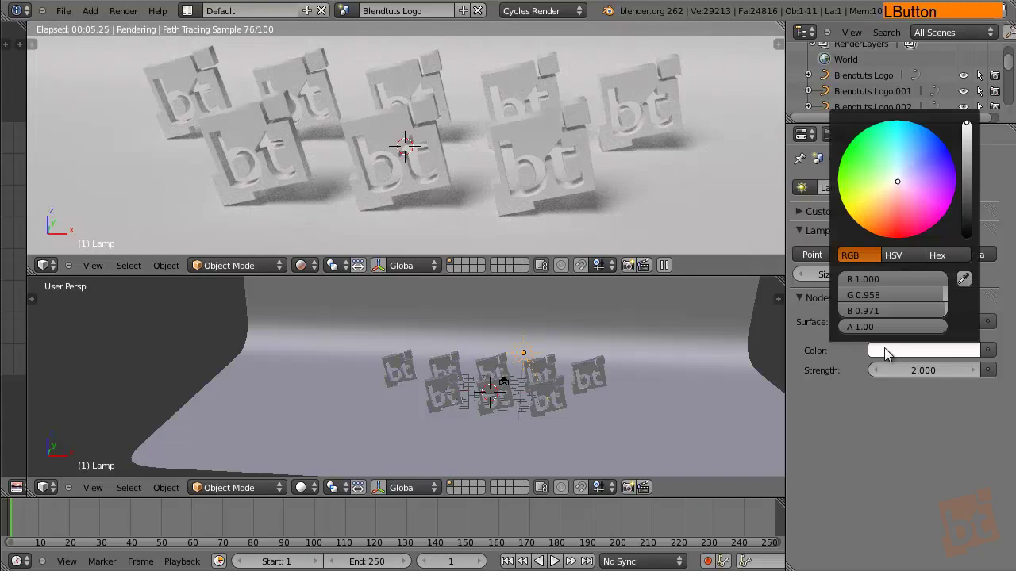
{"action": "mouse_move", "coordinate": [901, 181]}
{"action": "left_mouse_down"}
{"action": "mouse_move", "coordinate": [865, 227]}
{"action": "mouse_move", "coordinate": [880, 248]}
{"action": "mouse_move", "coordinate": [886, 170]}
{"action": "mouse_move", "coordinate": [894, 188]}
{"action": "mouse_move", "coordinate": [896, 180]}
{"action": "left_mouse_up"}
{"action": "left_click", "coordinate": [879, 393]}
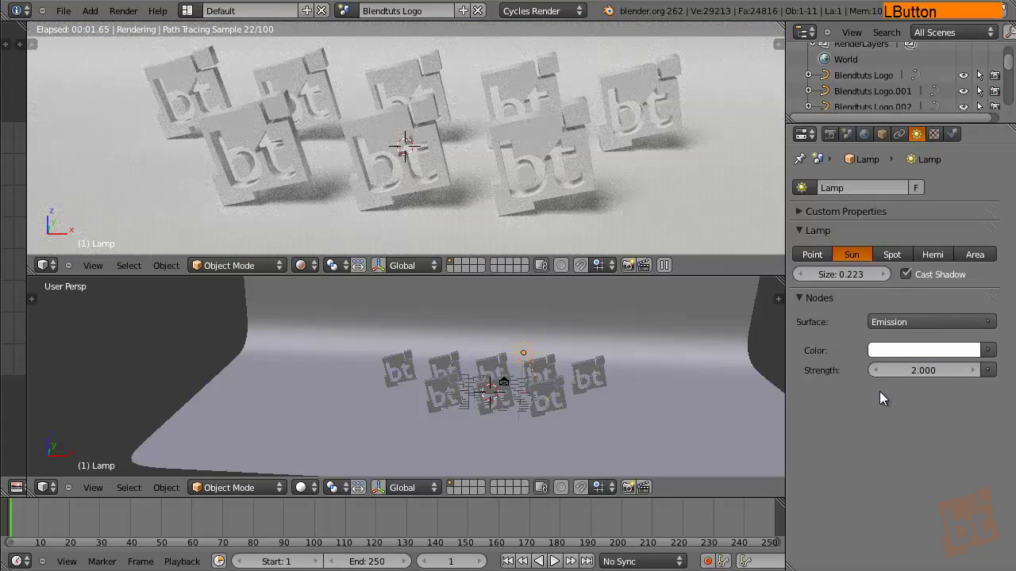
Step: Select the front middle Blendtuts Logo and add a new material to it
{"action": "middle_click_drag", "start_coordinate": [523, 379], "coordinate": [500, 399]}
{"action": "scroll", "coordinate": [500, 388], "scroll_direction": "up", "scroll_amount": 2}
{"action": "right_click", "coordinate": [485, 379]}
{"action": "scroll", "coordinate": [485, 384], "scroll_direction": "up", "scroll_amount": 4}
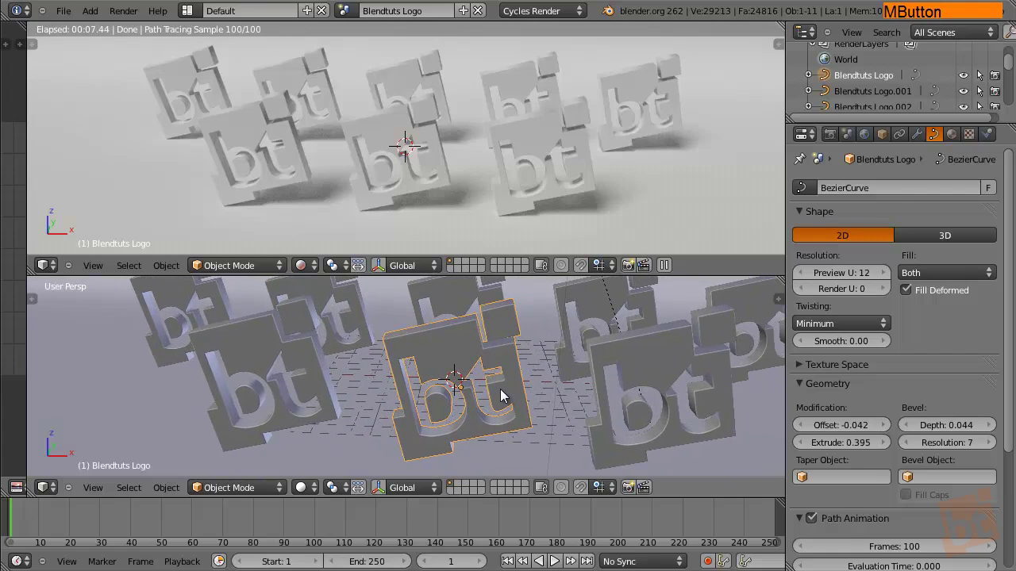
{"action": "left_click", "coordinate": [951, 137]}
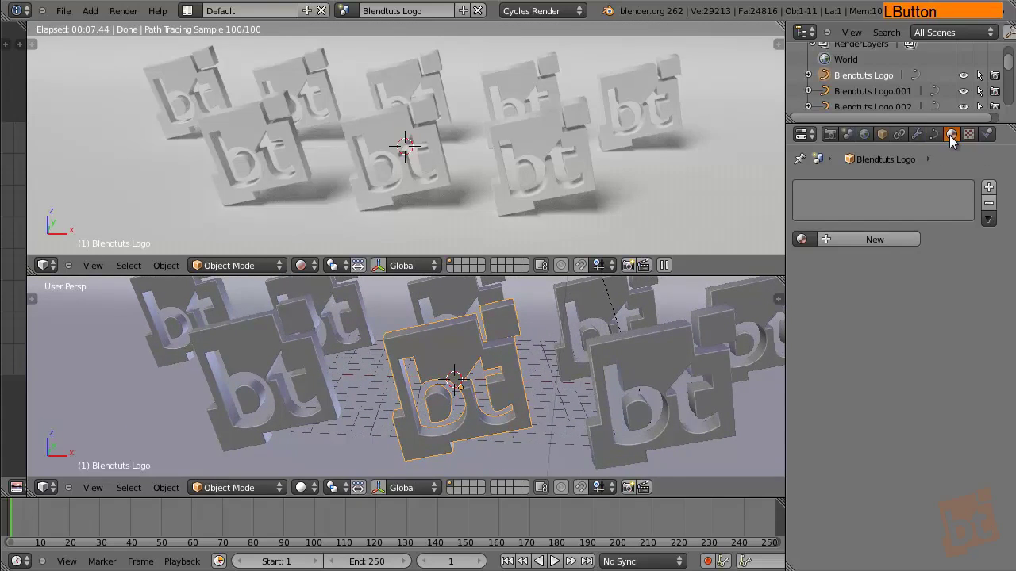
{"action": "left_click", "coordinate": [858, 238]}
Step: Rename the logo's new material to Glass Mat
{"action": "left_click", "coordinate": [856, 238]}
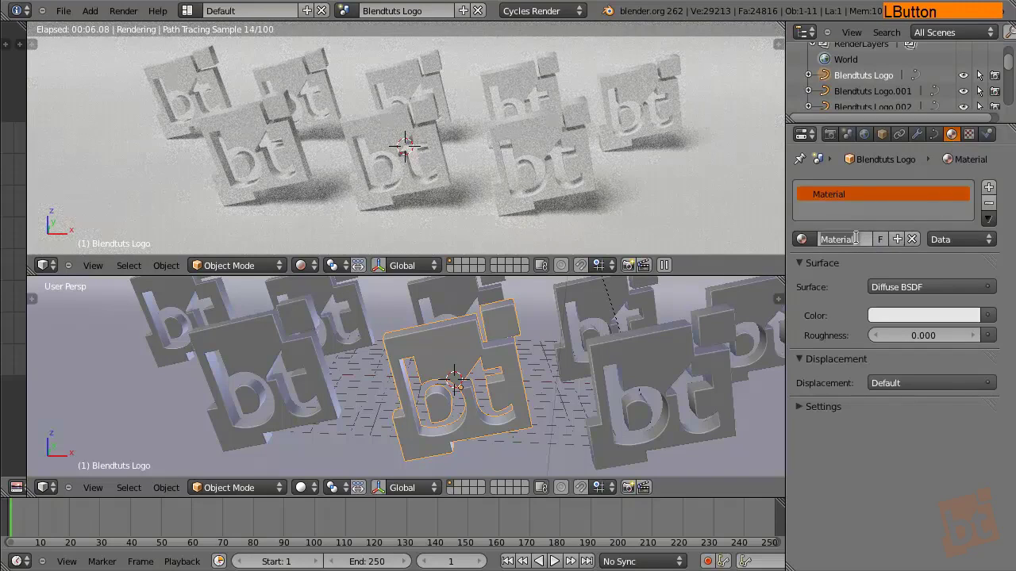
{"action": "type", "text": "Blend"}
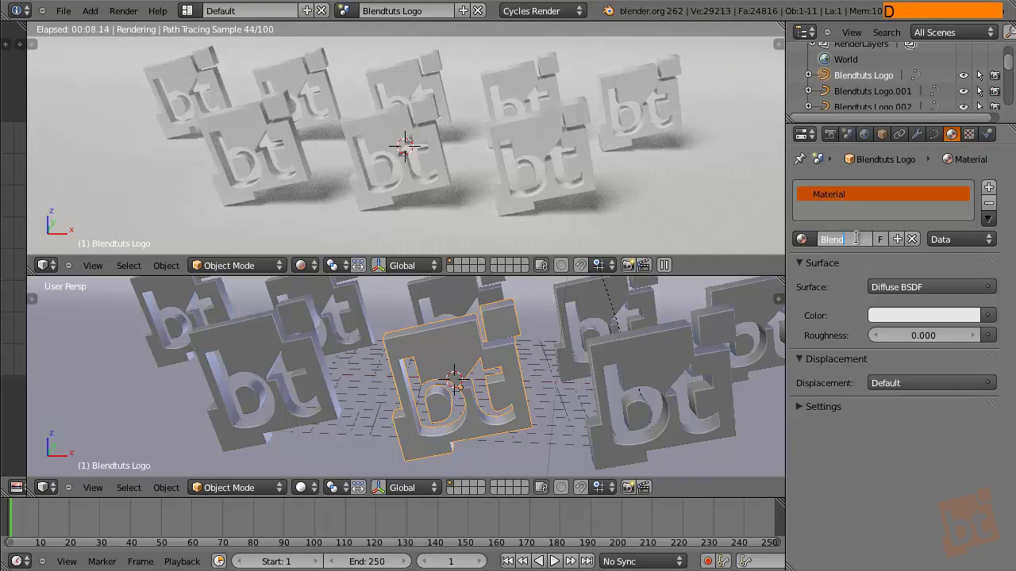
{"action": "key", "text": "BackSpace"}
{"action": "key", "text": "BackSpace"}
{"action": "key", "text": "BackSpace"}
{"action": "key", "text": "BackSpace"}
{"action": "key", "text": "BackSpace"}
{"action": "type", "text": "L"}
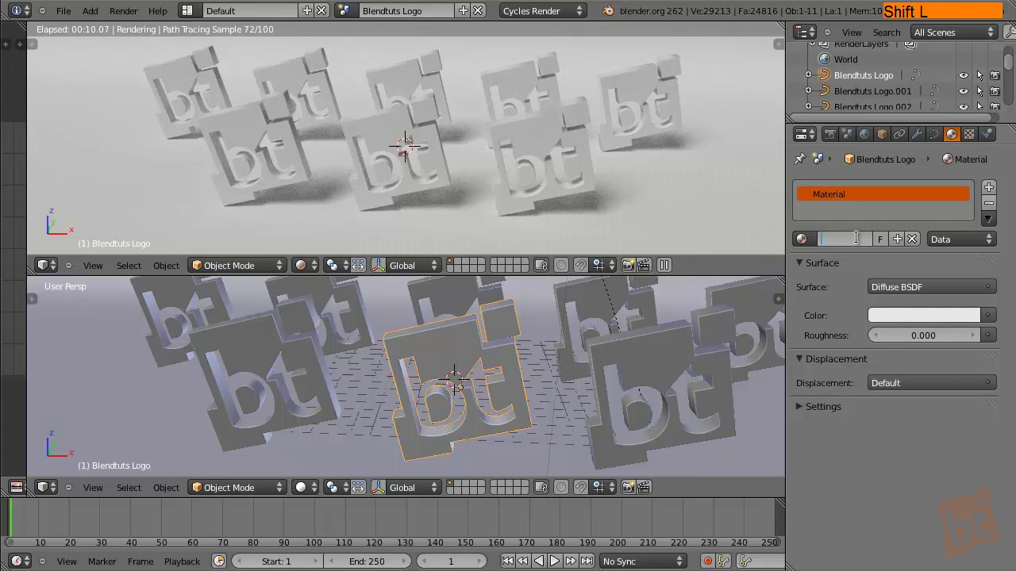
{"action": "type", "text": "og"}
{"action": "key", "text": "BackSpace"}
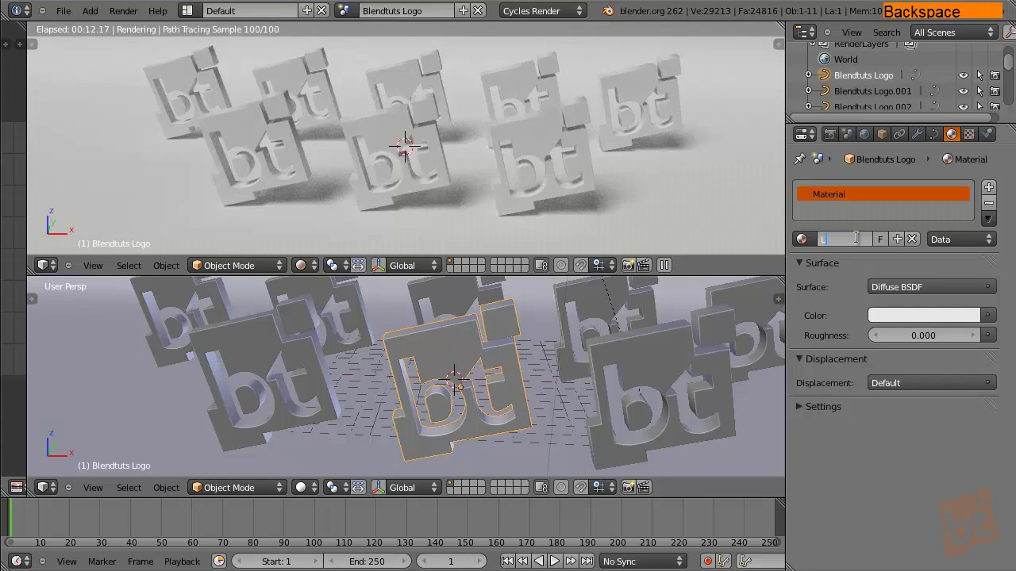
{"action": "key", "text": "shift"}
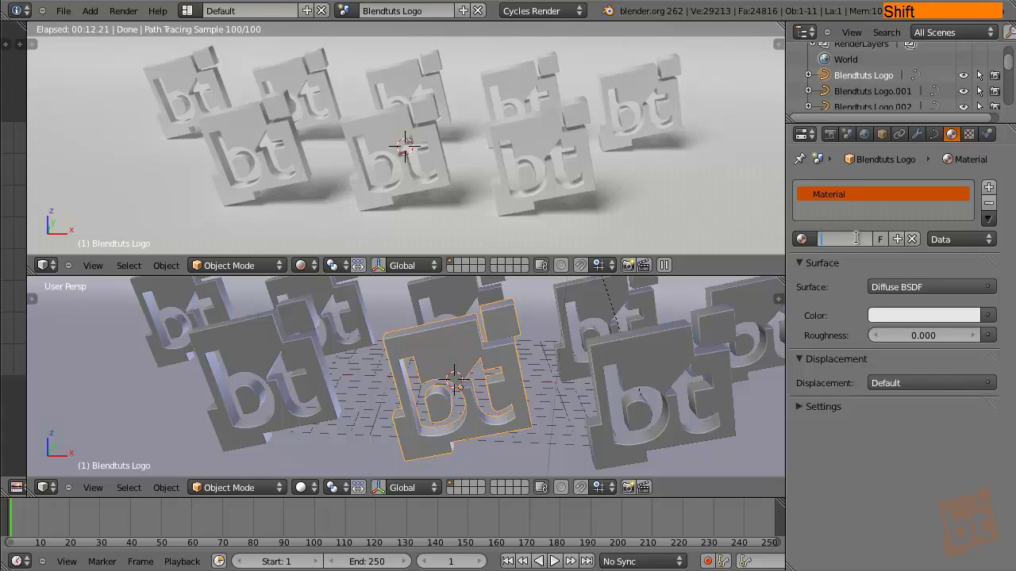
{"action": "type", "text": "Glass Mat"}
{"action": "key", "text": "Return"}
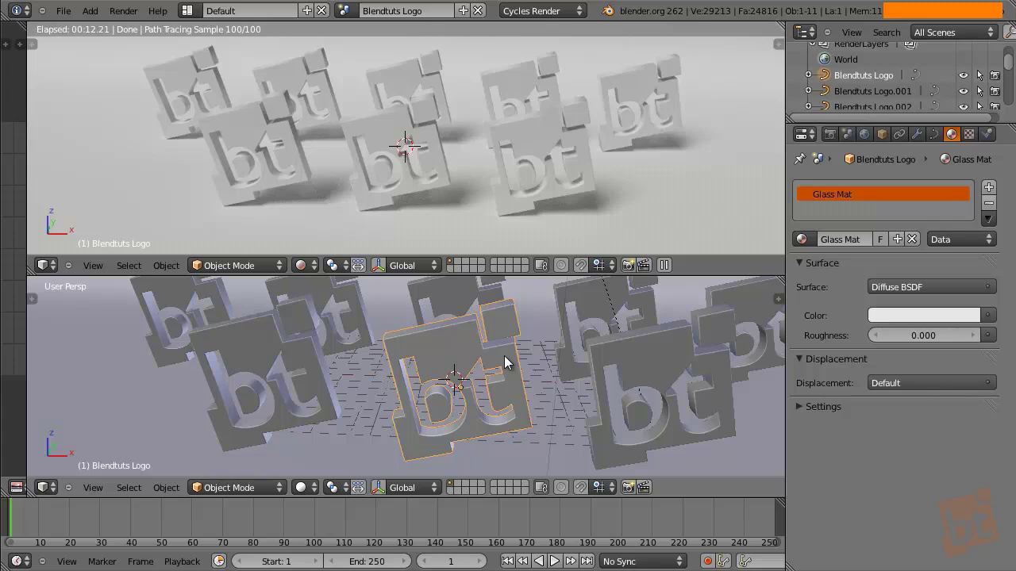
Step: Set the Glass Mat diffuse color to orange (R 0.800, G 0.161, B 0.000), and show the rendered preview through the camera
{"action": "left_click", "coordinate": [941, 319]}
{"action": "left_click_drag", "start_coordinate": [890, 154], "coordinate": [884, 203]}
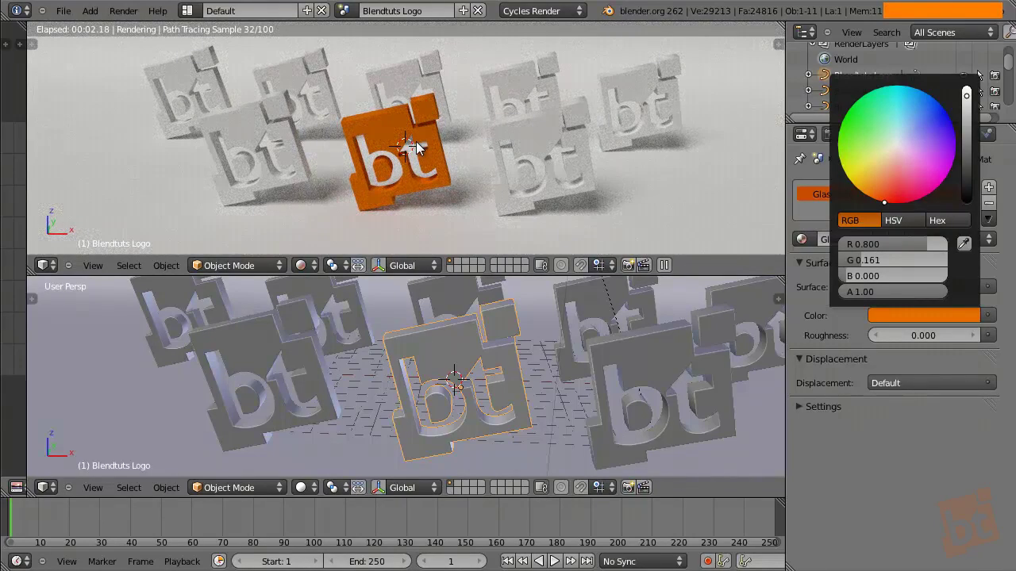
{"action": "key", "text": "KP_0"}
{"action": "middle_click", "coordinate": [437, 113]}
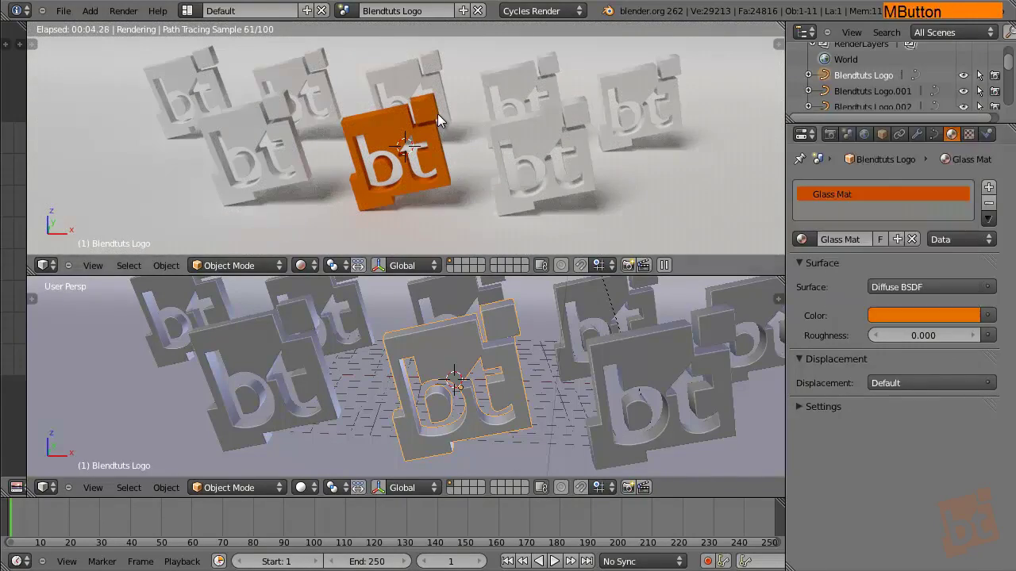
{"action": "key", "text": "KP_0"}
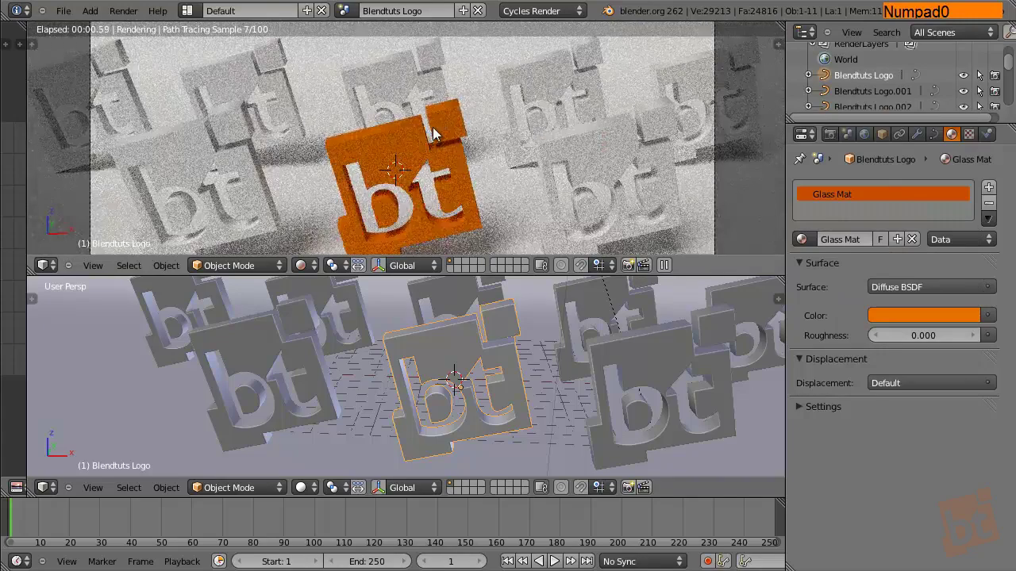
{"action": "middle_click_drag", "start_coordinate": [433, 134], "coordinate": [444, 181], "text": "ctrl"}
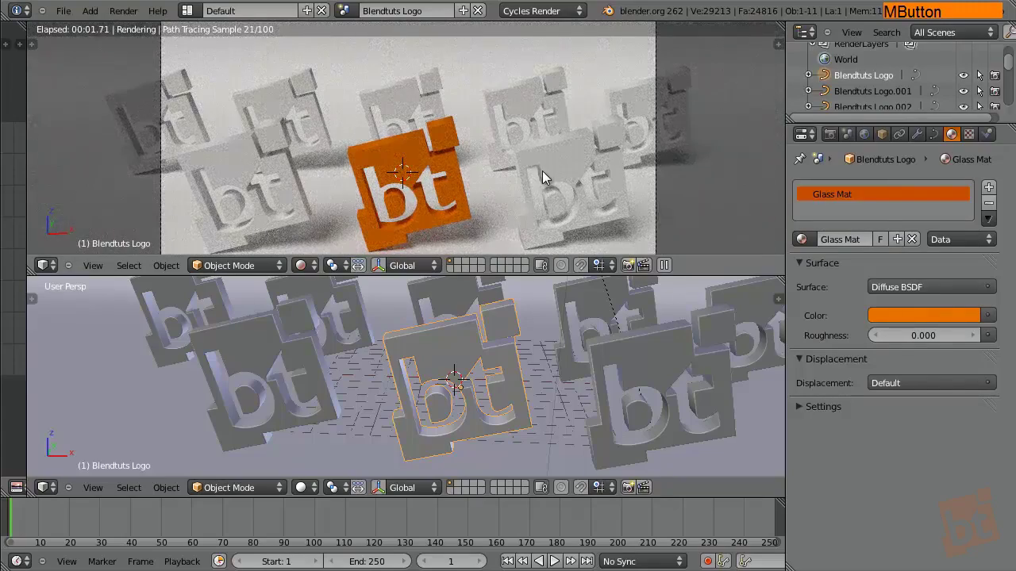
Step: Try a roughness of 1.000 on the Glass Mat's diffuse shader, comparing it with 0.000, and return it to 0.000
{"action": "middle_click_drag", "start_coordinate": [542, 172], "coordinate": [542, 161], "text": "shift"}
{"action": "left_click_drag", "start_coordinate": [912, 335], "coordinate": [966, 337]}
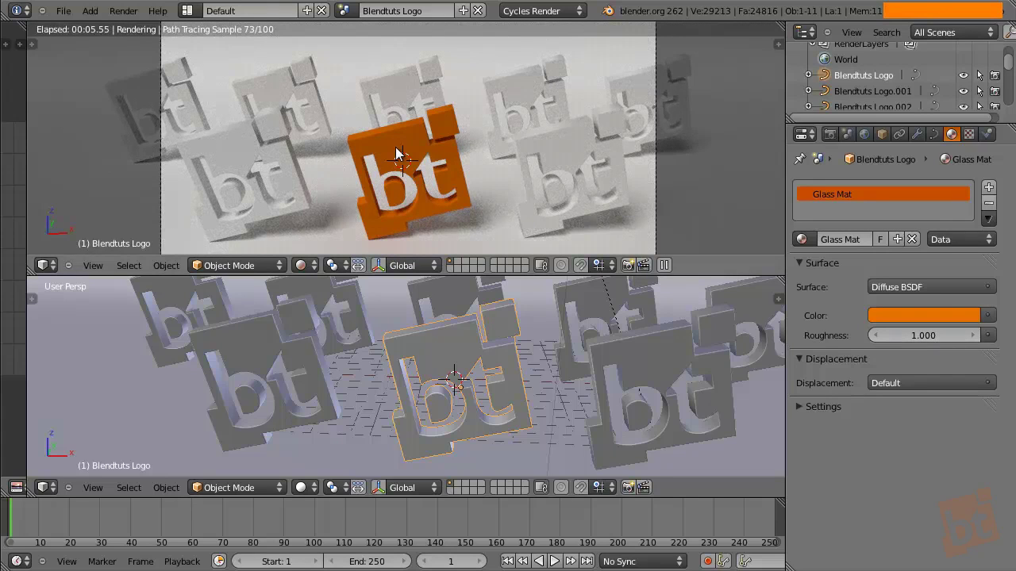
{"action": "left_click_drag", "start_coordinate": [962, 335], "coordinate": [876, 333]}
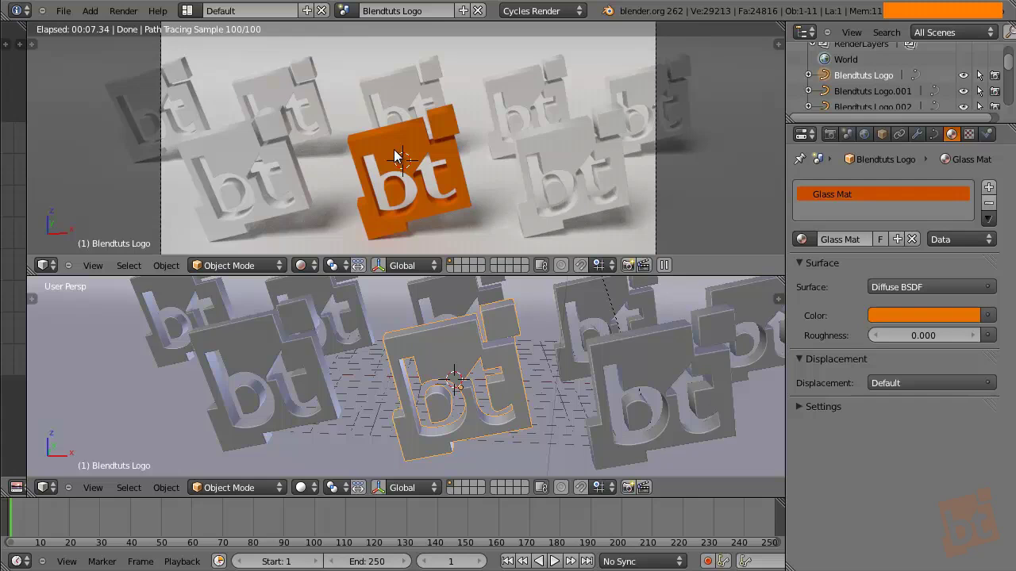
{"action": "left_click_drag", "start_coordinate": [913, 335], "coordinate": [311, 330]}
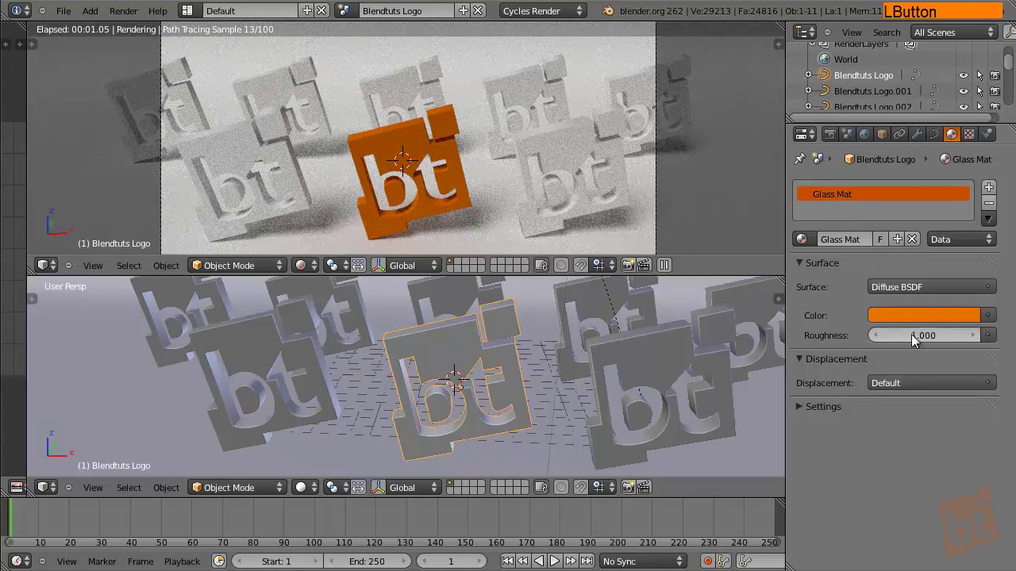
{"action": "left_click_drag", "start_coordinate": [935, 337], "coordinate": [326, 353]}
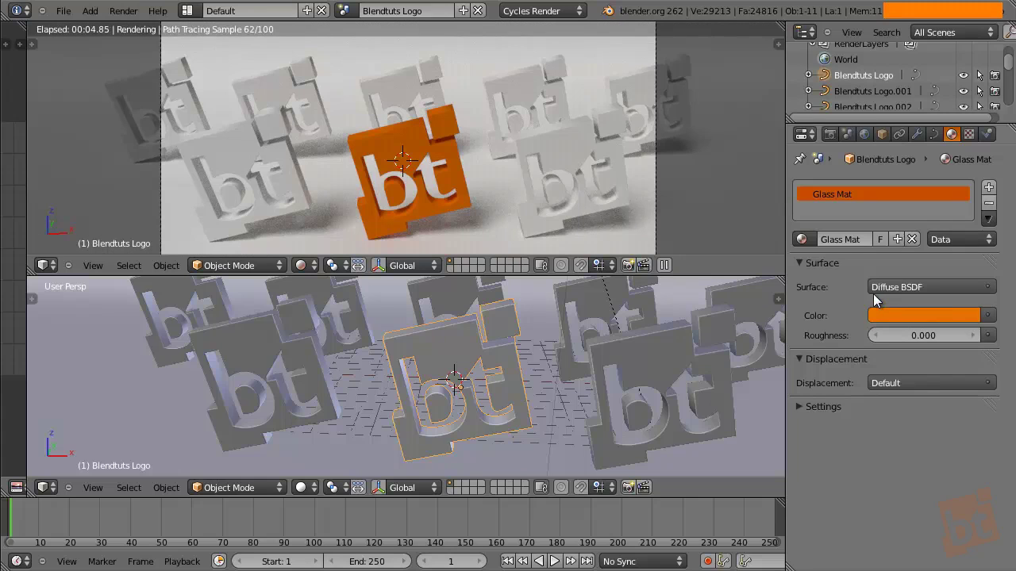
Step: Change the Glass Mat surface shader to Glossy BSDF and view the orange logo's reflections from the side
{"action": "left_click", "coordinate": [908, 287]}
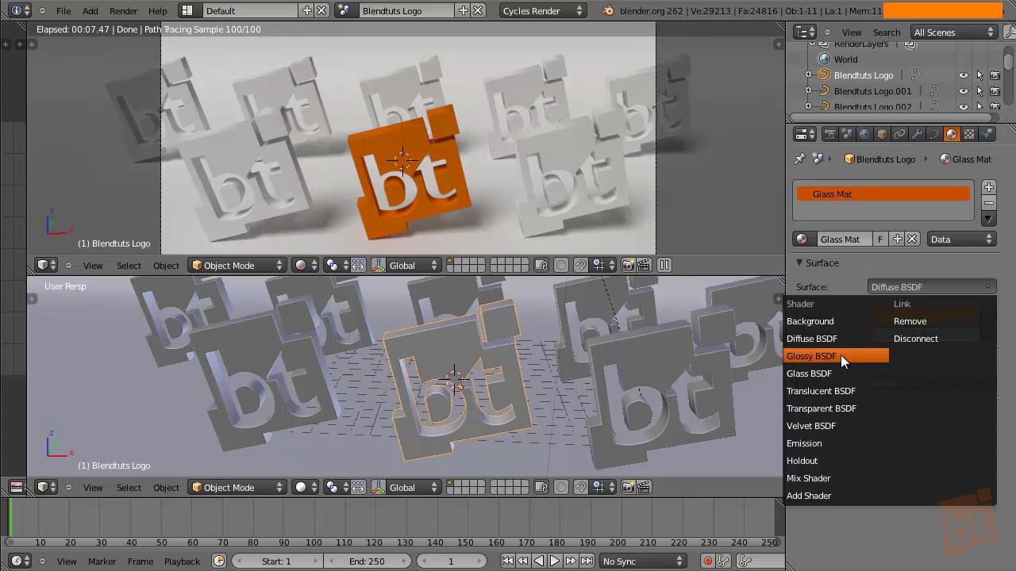
{"action": "left_click", "coordinate": [841, 355]}
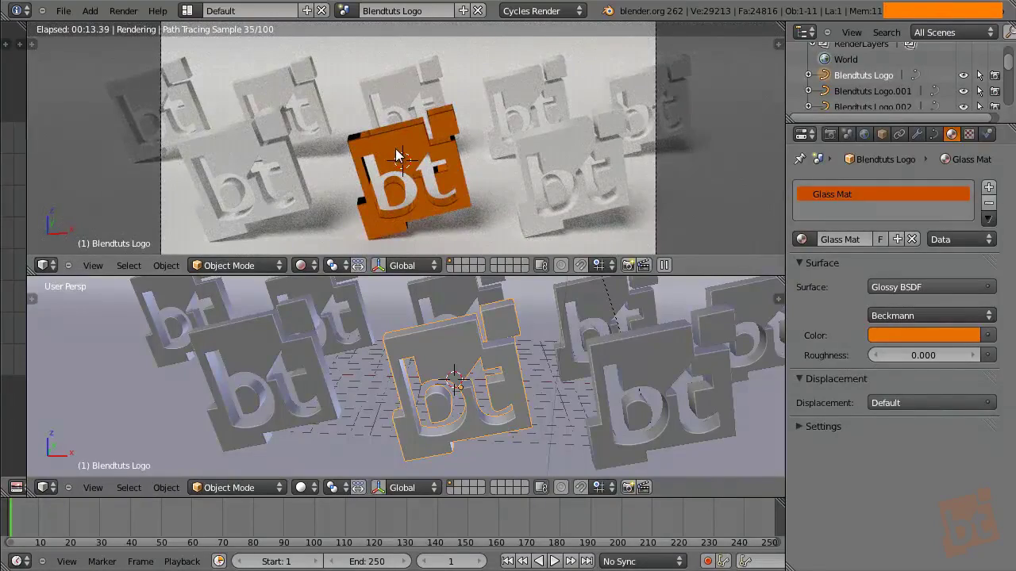
{"action": "middle_click_drag", "start_coordinate": [395, 148], "coordinate": [379, 127], "text": "shift"}
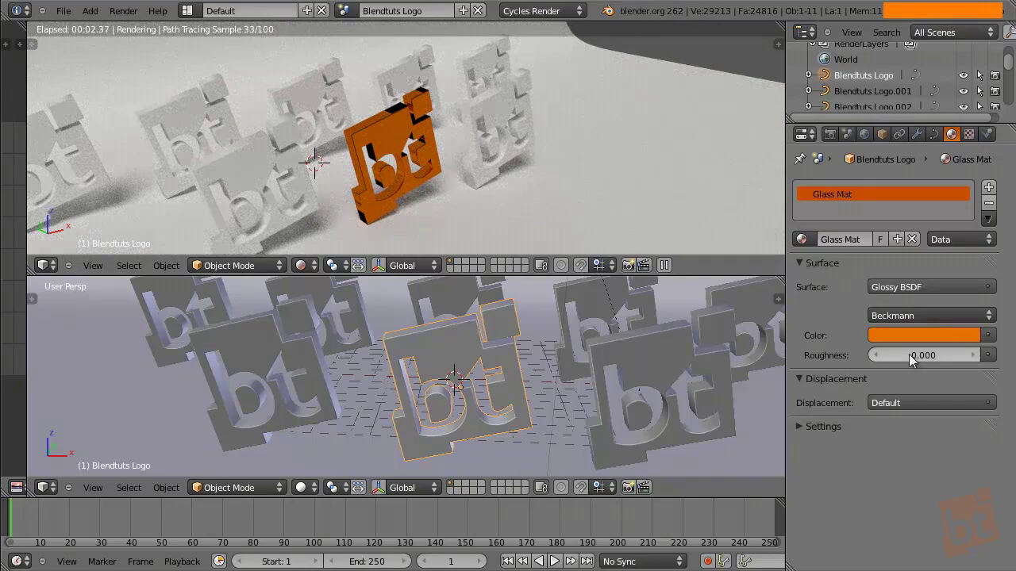
{"action": "middle_click_drag", "start_coordinate": [556, 156], "coordinate": [469, 193], "text": "shift"}
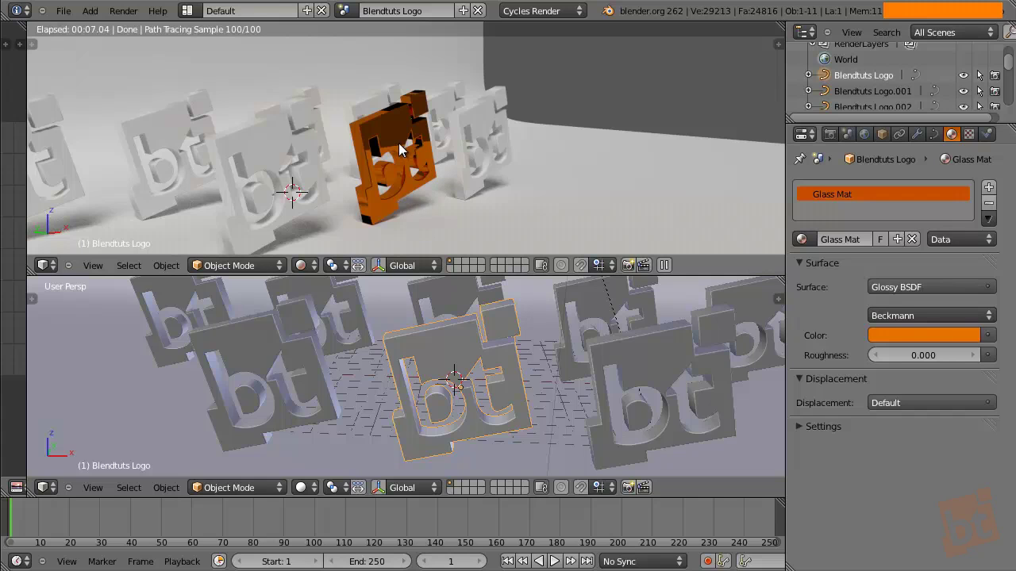
Step: Try glossy roughness values of 0.100 and 0.600 on the Glass Mat, and reset the roughness to 0.000
{"action": "left_click", "coordinate": [976, 355]}
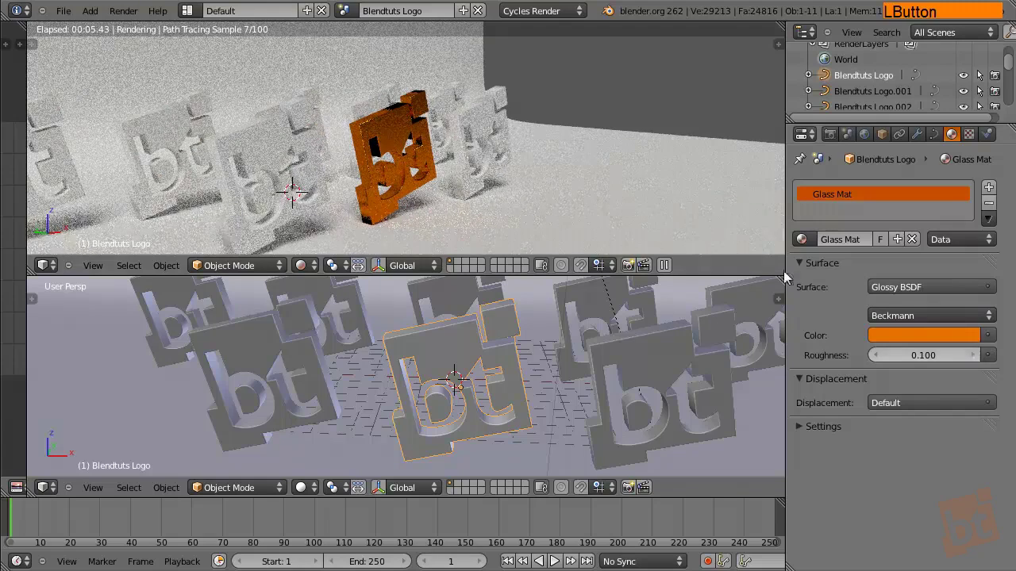
{"action": "middle_click_drag", "start_coordinate": [556, 188], "coordinate": [430, 152], "text": "shift"}
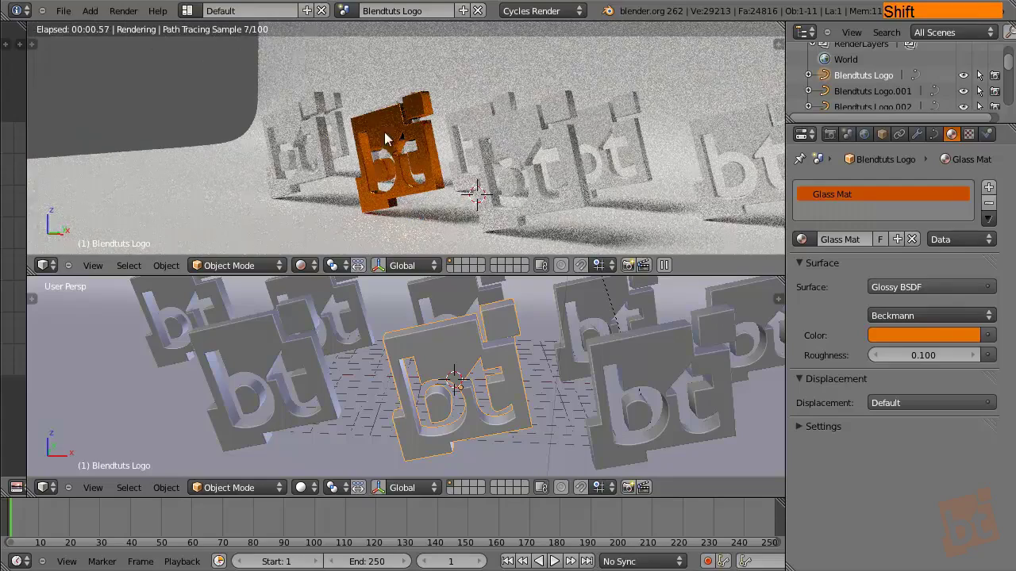
{"action": "left_click_drag", "start_coordinate": [970, 351], "coordinate": [921, 355]}
{"action": "middle_click_drag", "start_coordinate": [393, 188], "coordinate": [523, 184], "text": "shift"}
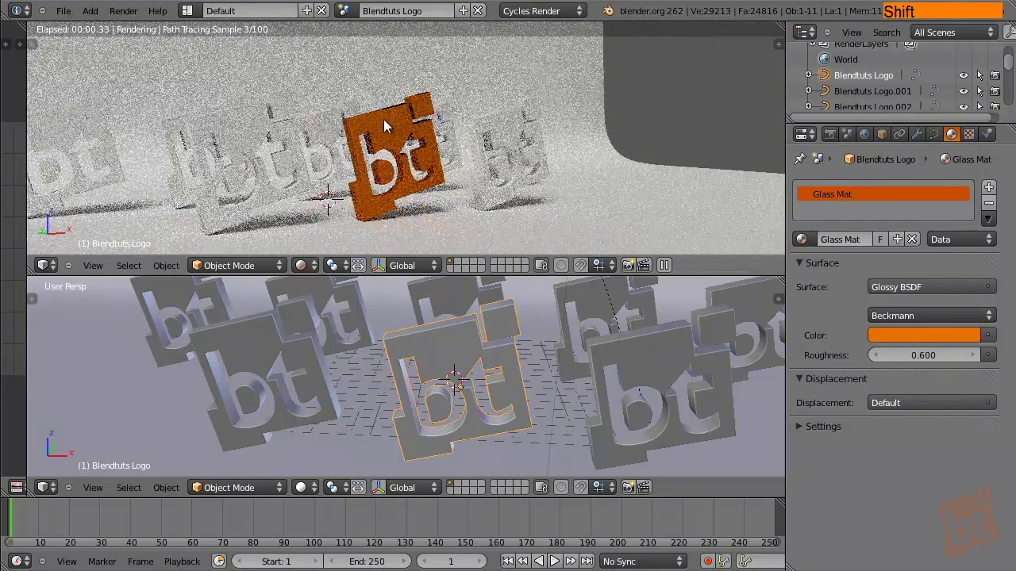
{"action": "scroll", "coordinate": [393, 127], "scroll_direction": "up", "scroll_amount": 2}
{"action": "middle_click_drag", "start_coordinate": [518, 131], "coordinate": [446, 143], "text": "shift"}
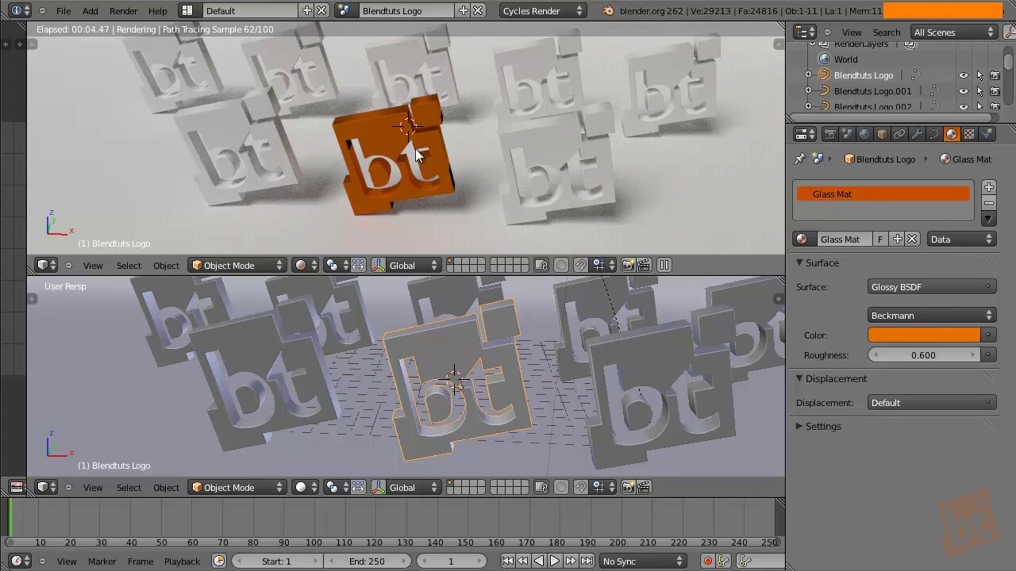
{"action": "middle_click_drag", "start_coordinate": [415, 148], "coordinate": [420, 153], "text": "shift"}
{"action": "left_click_drag", "start_coordinate": [923, 355], "coordinate": [769, 365]}
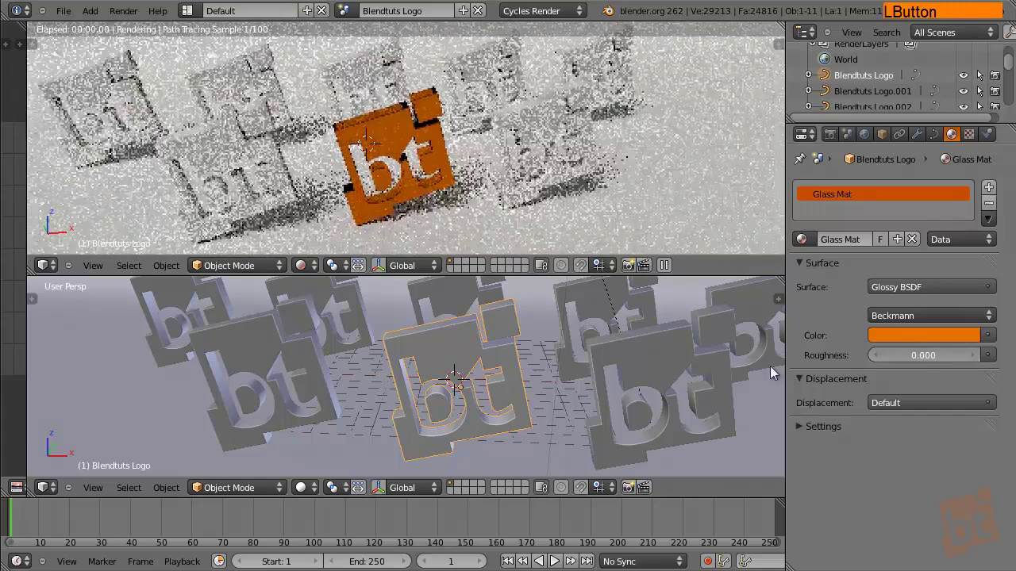
{"action": "middle_click_drag", "start_coordinate": [532, 202], "coordinate": [511, 168], "text": "shift"}
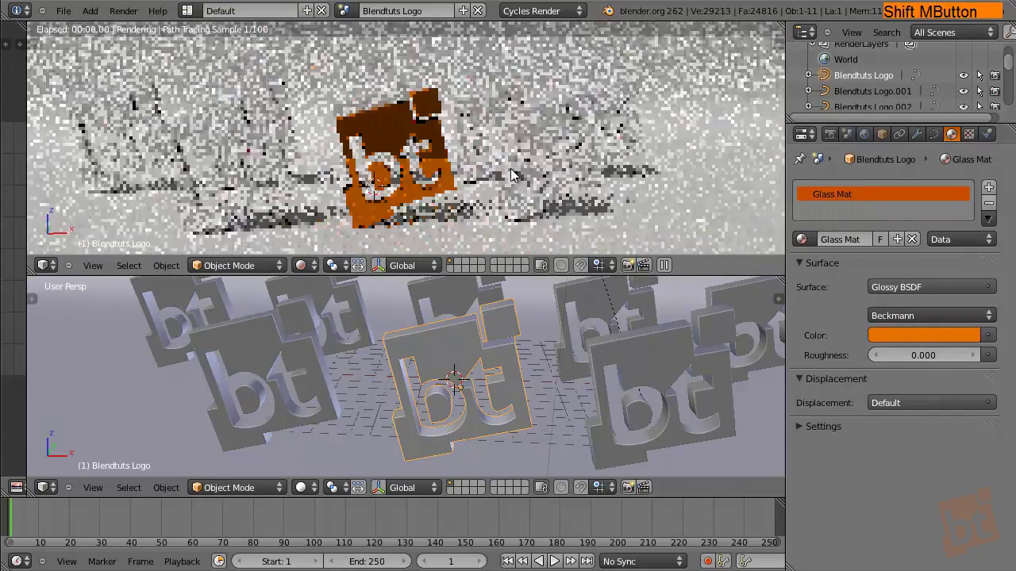
Step: Switch the Glass Mat surface shader to Glass BSDF and check the rendered logo from several angles
{"action": "left_click", "coordinate": [904, 287]}
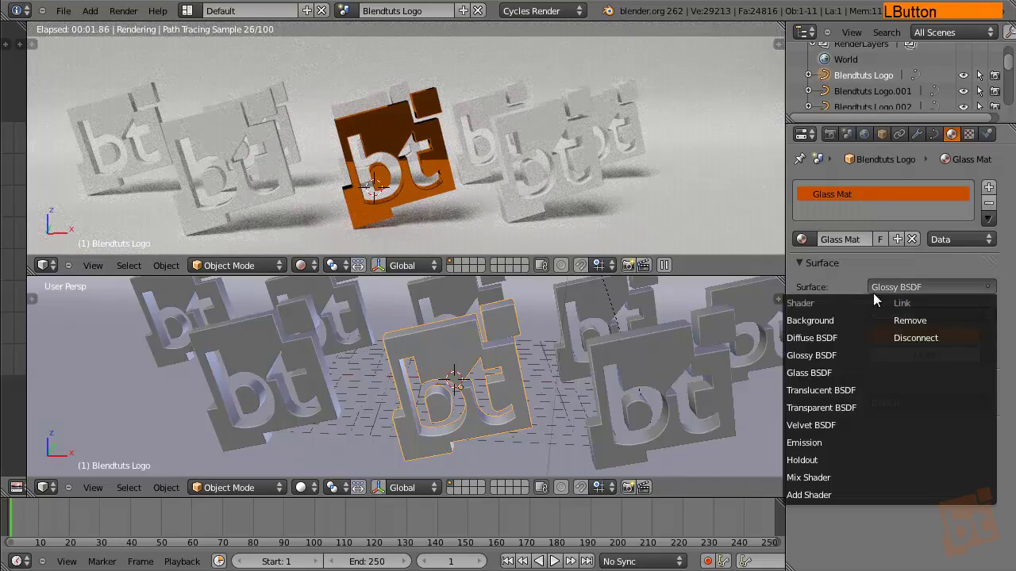
{"action": "left_click", "coordinate": [817, 372]}
{"action": "middle_click_drag", "start_coordinate": [512, 157], "coordinate": [418, 179], "text": "shift"}
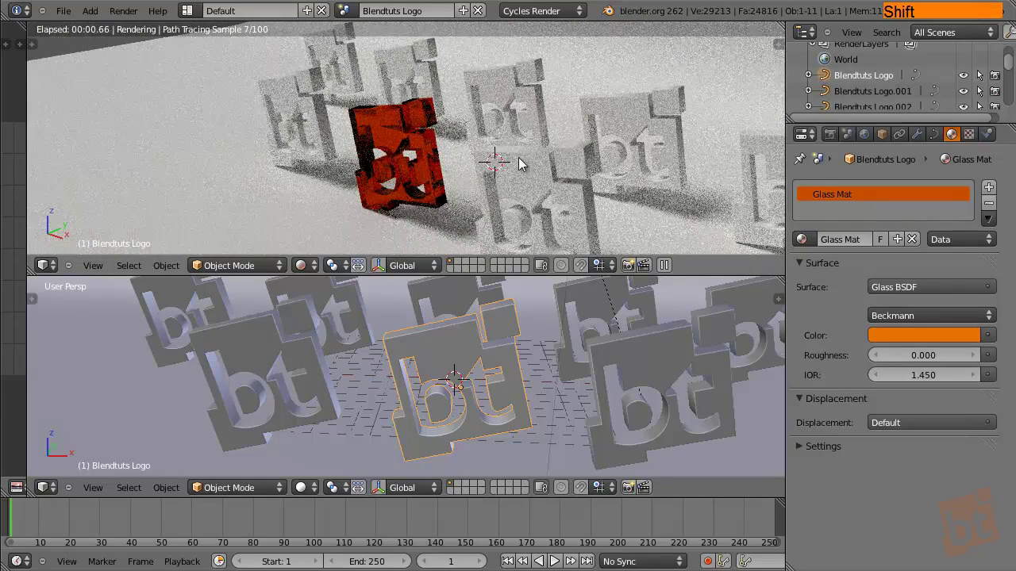
{"action": "middle_click_drag", "start_coordinate": [421, 189], "coordinate": [516, 202], "text": "shift"}
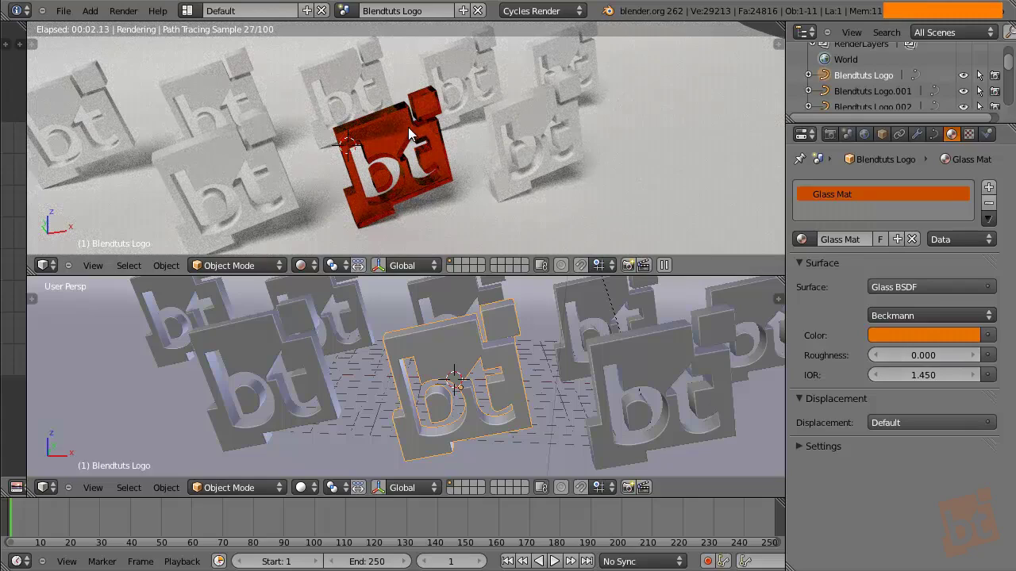
{"action": "middle_click_drag", "start_coordinate": [480, 179], "coordinate": [441, 151], "text": "shift"}
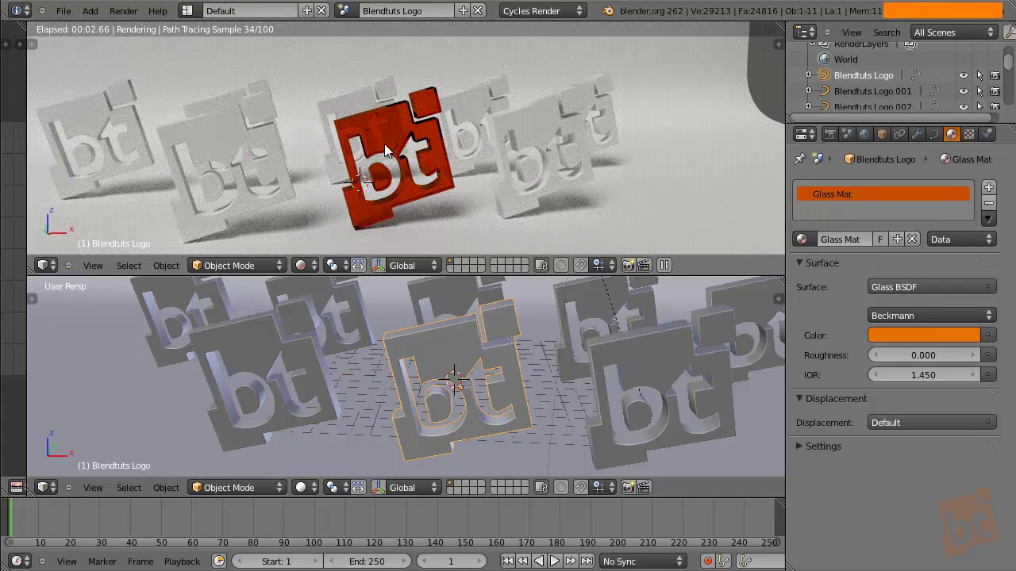
Step: Try a glass roughness of 0.100 on the Glass Mat and return it to 0.000
{"action": "left_click", "coordinate": [972, 355]}
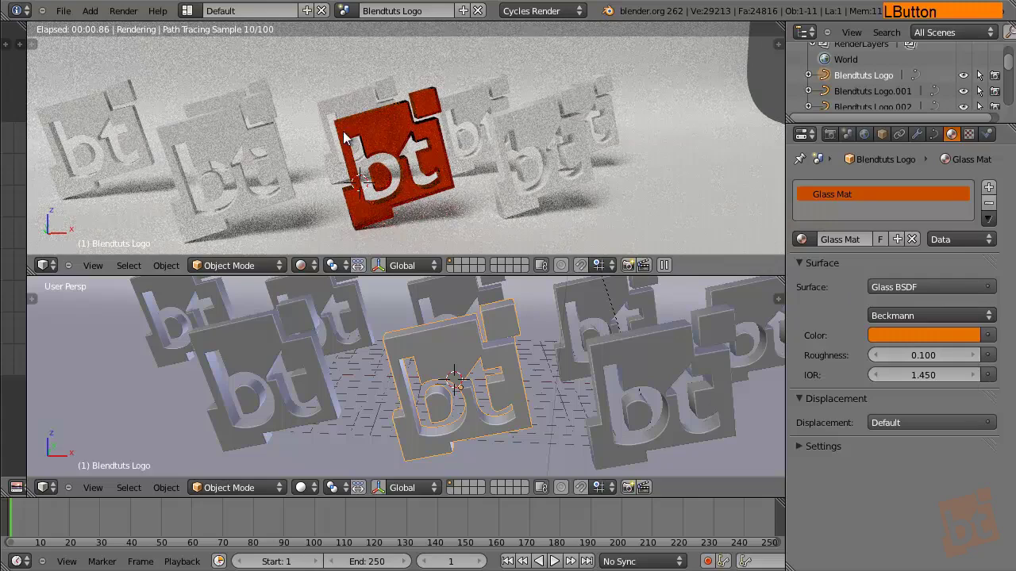
{"action": "left_click_drag", "start_coordinate": [918, 350], "coordinate": [907, 356]}
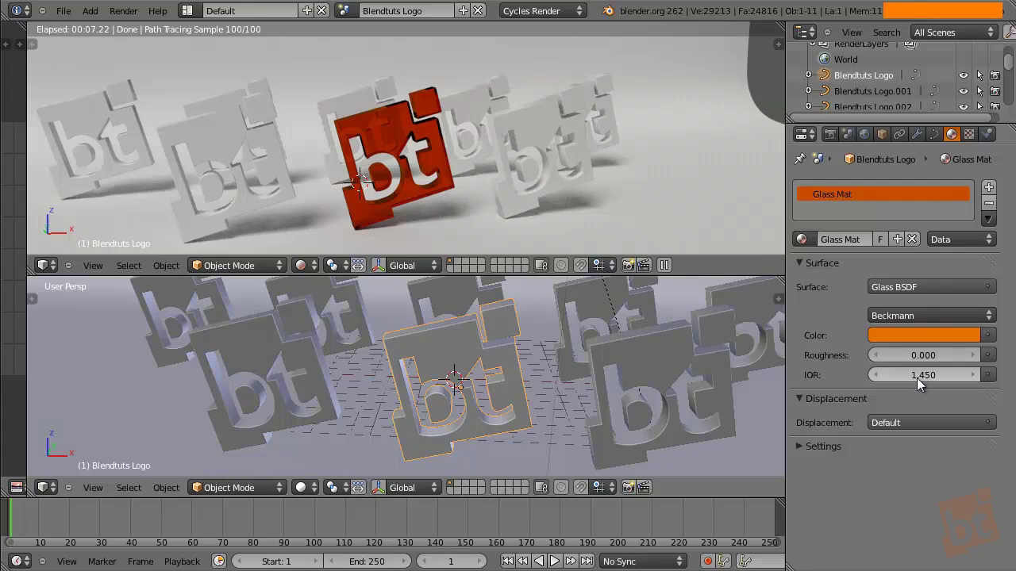
{"action": "middle_click_drag", "start_coordinate": [444, 214], "coordinate": [382, 141], "text": "shift"}
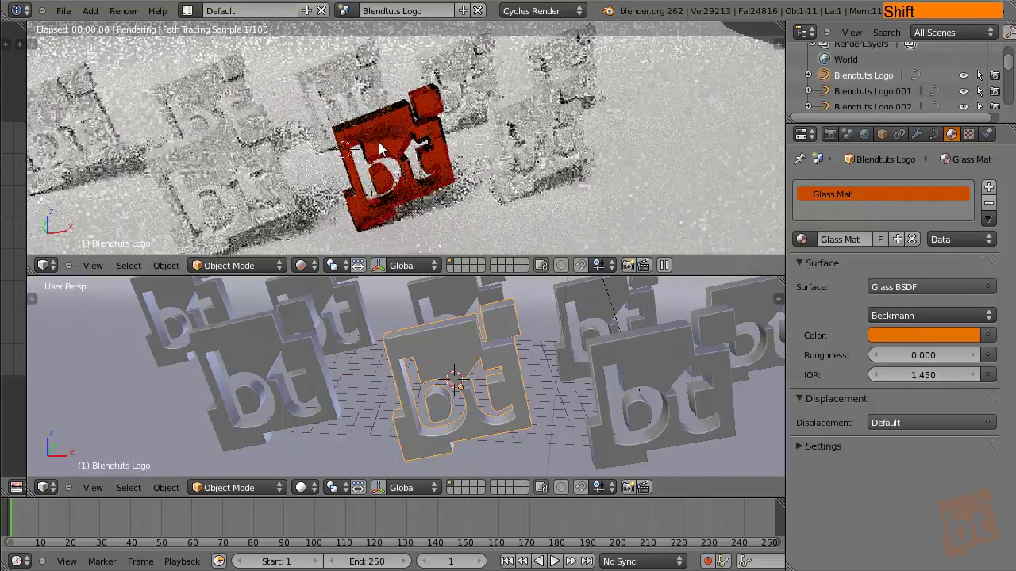
Step: Center both 3D views on the glass logo and examine its refraction up close in the rendered preview
{"action": "right_click", "coordinate": [459, 367]}
{"action": "right_click", "coordinate": [457, 357]}
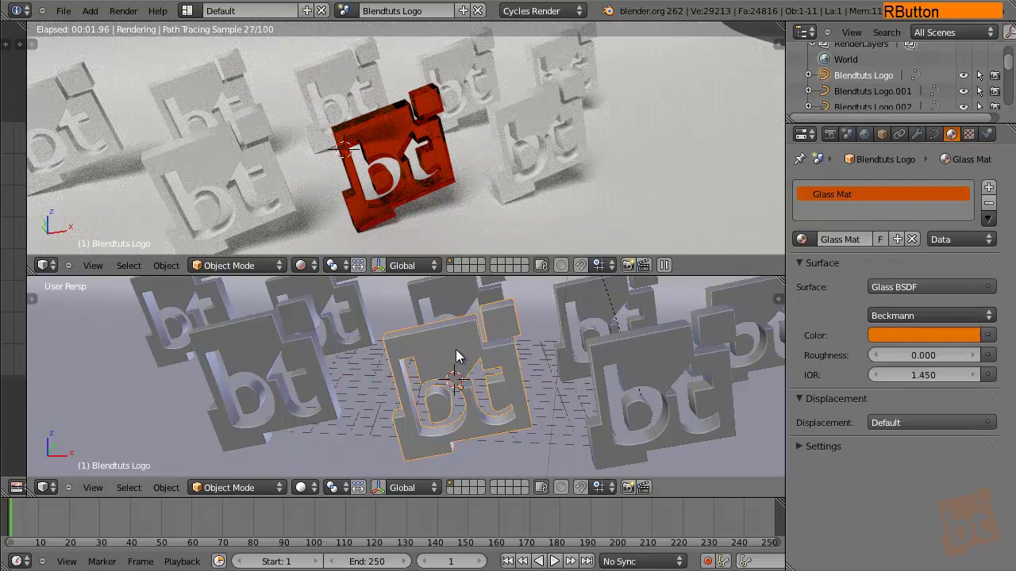
{"action": "key", "text": "KP_Decimal"}
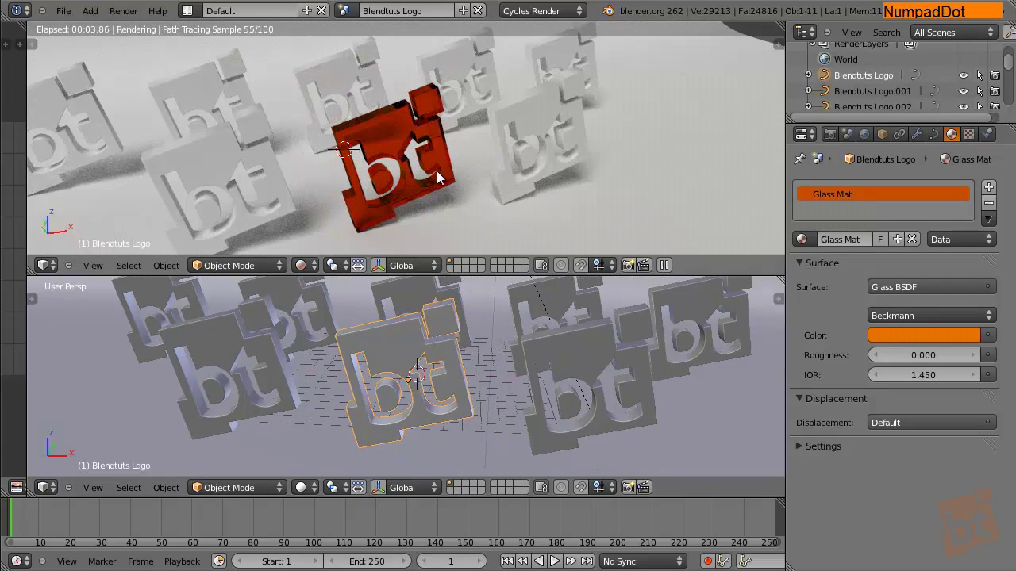
{"action": "middle_click", "coordinate": [429, 175]}
{"action": "key", "text": "KP_Decimal"}
{"action": "middle_click_drag", "start_coordinate": [464, 153], "coordinate": [430, 116], "text": "shift"}
{"action": "middle_click_drag", "start_coordinate": [398, 62], "coordinate": [423, 49]}
{"action": "scroll", "coordinate": [417, 88], "scroll_direction": "up", "scroll_amount": 4}
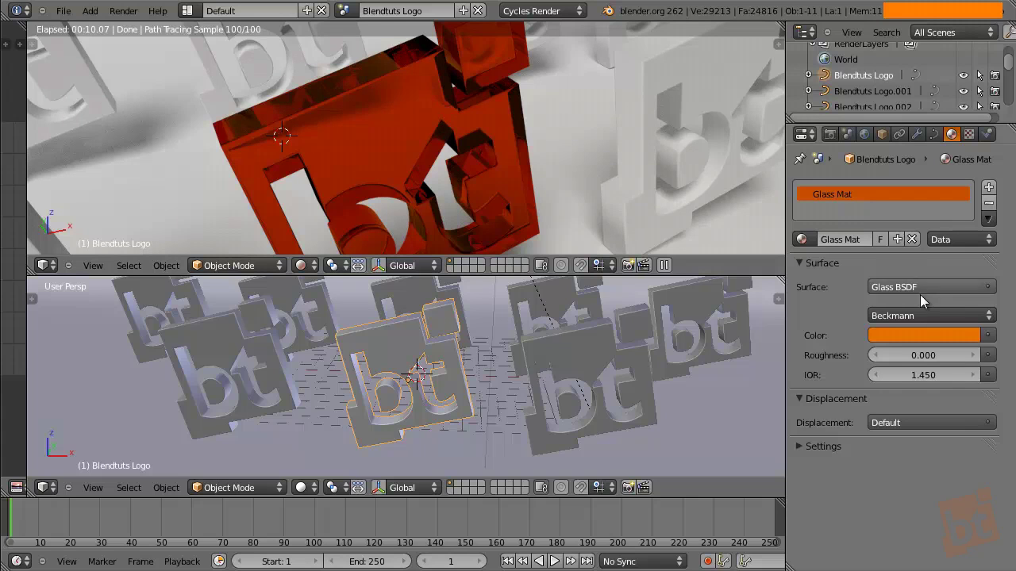
Step: Lower the Glass Mat IOR to 1.000 and inspect the refraction through the logo from different angles
{"action": "left_click", "coordinate": [874, 376]}
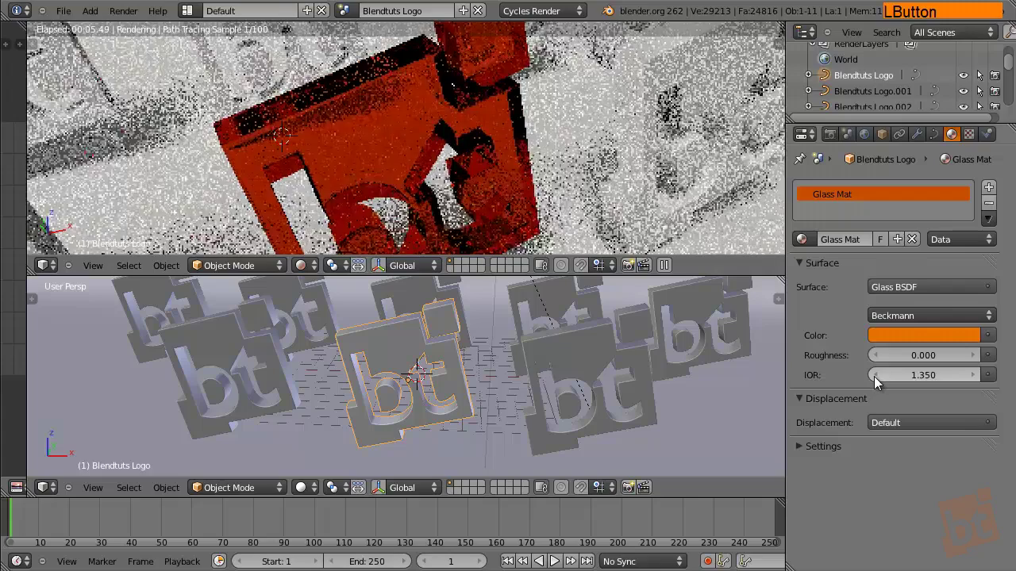
{"action": "left_click", "coordinate": [874, 376]}
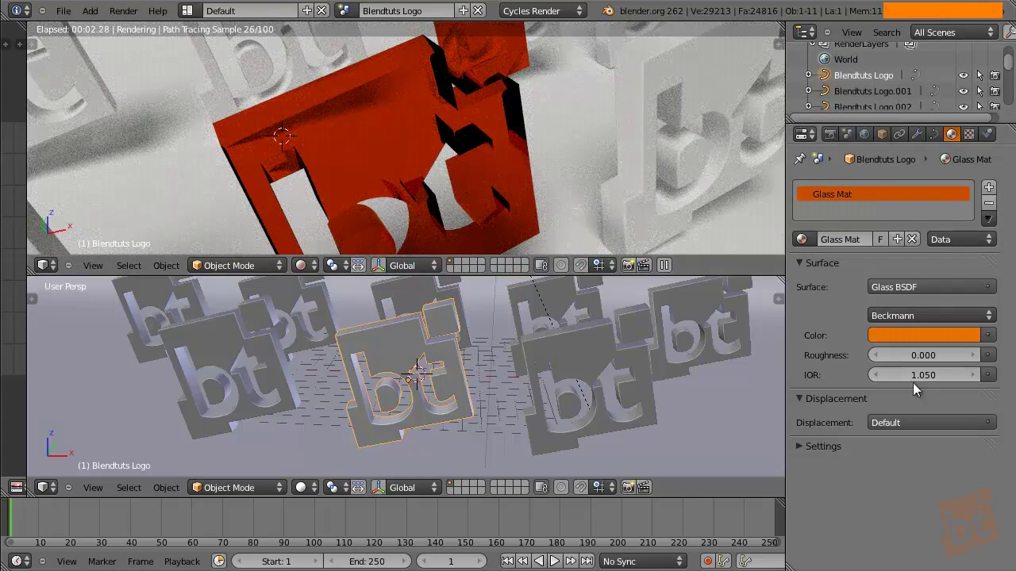
{"action": "left_click", "coordinate": [874, 376]}
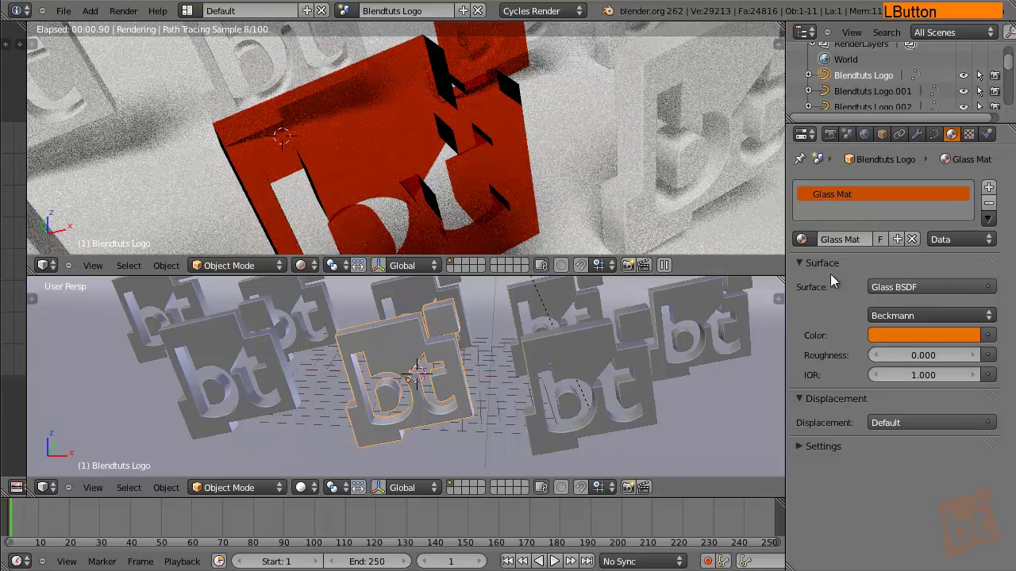
{"action": "middle_click_drag", "start_coordinate": [385, 129], "coordinate": [415, 129], "text": "shift"}
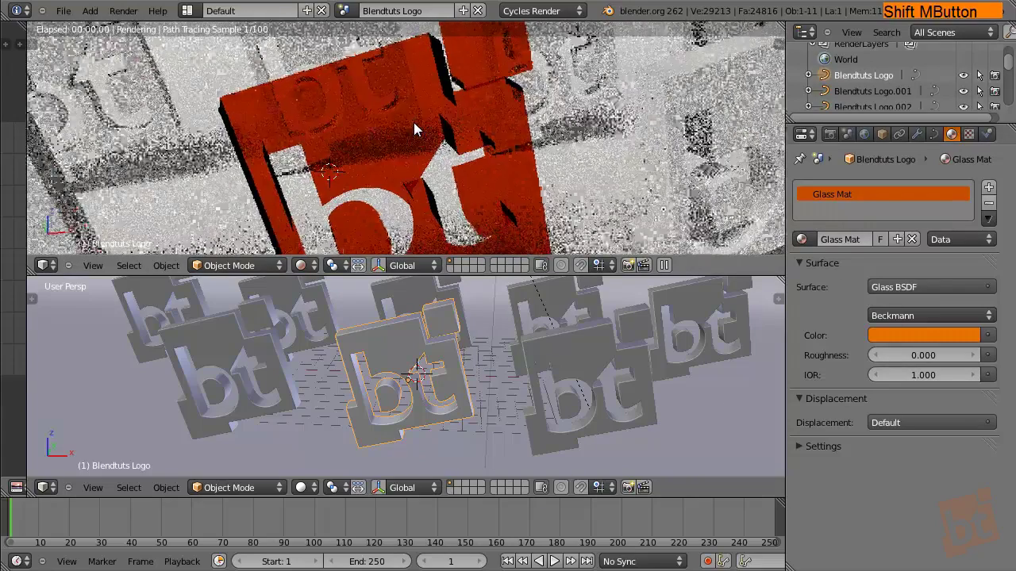
{"action": "middle_click_drag", "start_coordinate": [494, 136], "coordinate": [421, 148], "text": "shift"}
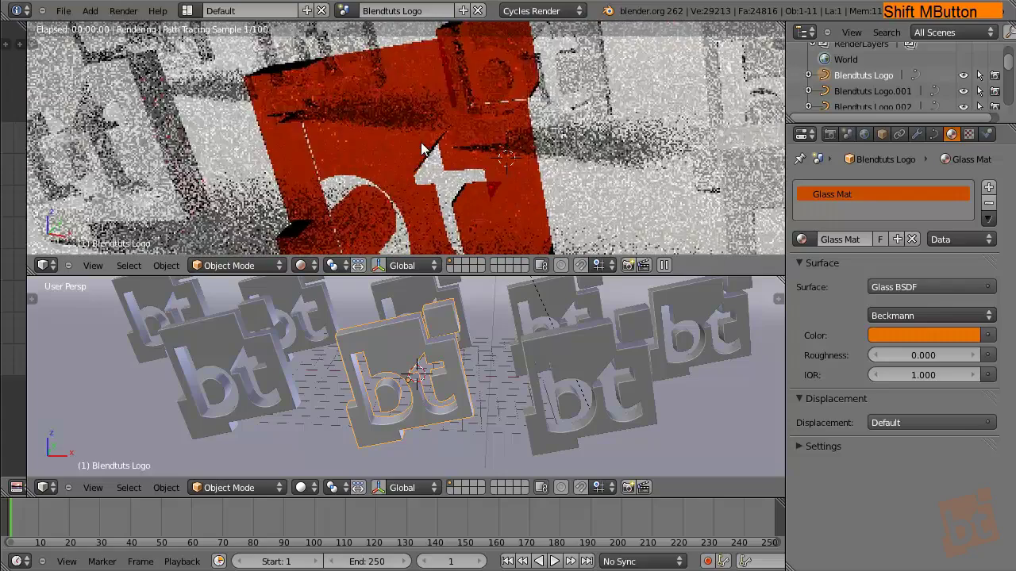
{"action": "middle_click_drag", "start_coordinate": [373, 54], "coordinate": [483, 63], "text": "shift"}
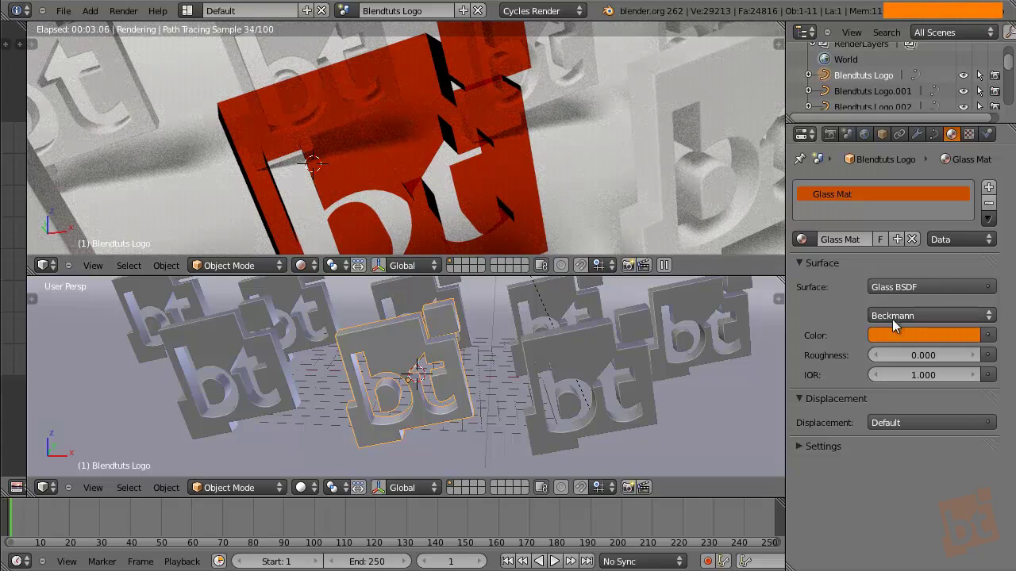
Step: Raise the Glass Mat IOR in increments to 1.500
{"action": "left_click", "coordinate": [974, 376]}
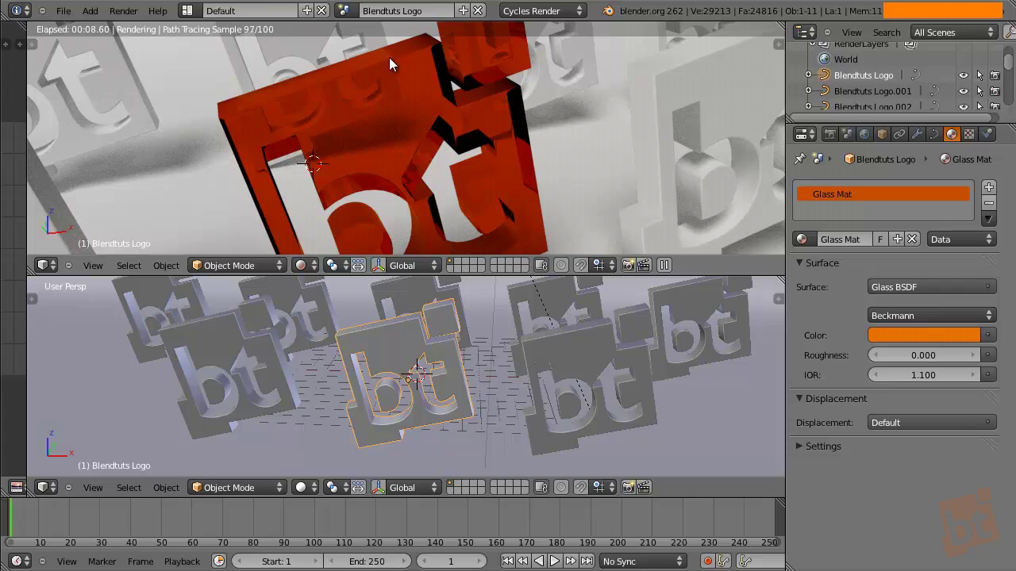
{"action": "left_click", "coordinate": [974, 375]}
{"action": "left_click", "coordinate": [973, 375]}
{"action": "left_click", "coordinate": [974, 375]}
{"action": "left_click", "coordinate": [974, 375]}
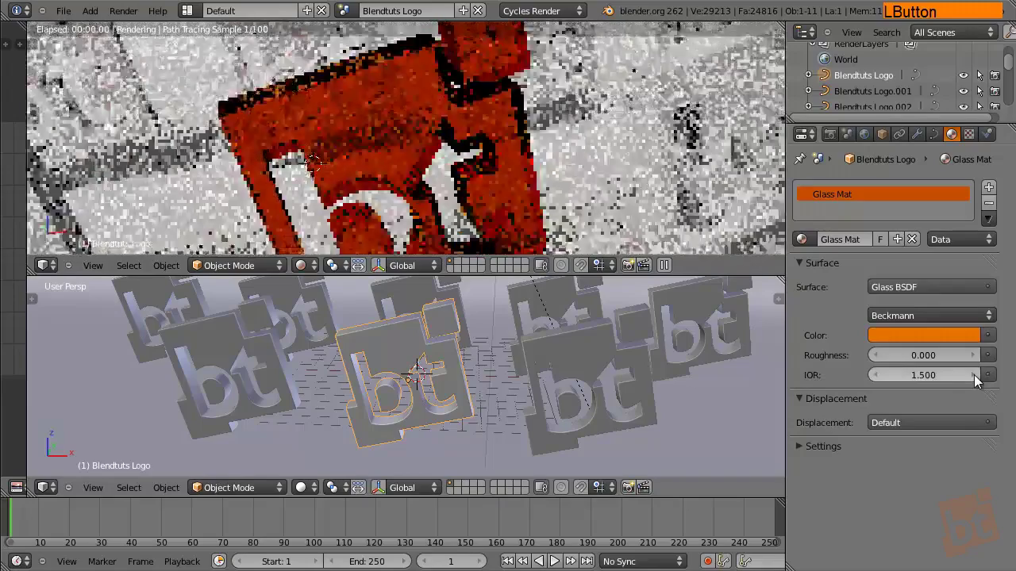
Step: Experiment with higher refraction on the glass logo and set the Glass Mat IOR to 4.000
{"action": "left_click_drag", "start_coordinate": [974, 378], "coordinate": [595, 355]}
{"action": "middle_click_drag", "start_coordinate": [421, 153], "coordinate": [373, 103], "text": "shift"}
{"action": "left_click_drag", "start_coordinate": [919, 374], "coordinate": [508, 423]}
{"action": "left_click", "coordinate": [873, 375]}
{"action": "left_click", "coordinate": [873, 375]}
{"action": "left_click", "coordinate": [873, 374]}
{"action": "left_click", "coordinate": [873, 374]}
{"action": "left_click_drag", "start_coordinate": [873, 374], "coordinate": [902, 377]}
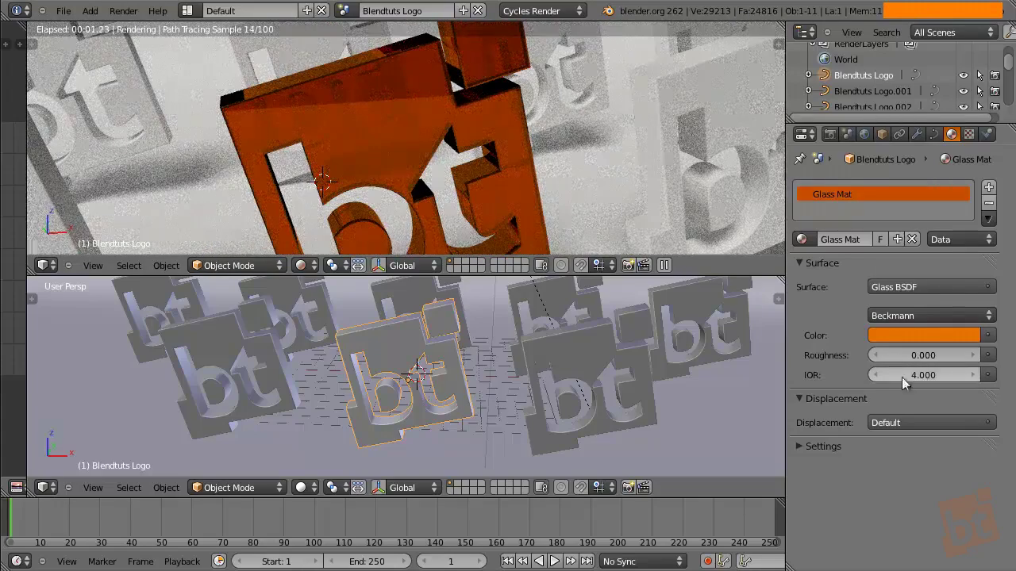
Step: Set the Glass Mat IOR to 1.5 and check the logo's refraction in the rendered preview
{"action": "middle_click_drag", "start_coordinate": [516, 206], "coordinate": [508, 214], "text": "shift"}
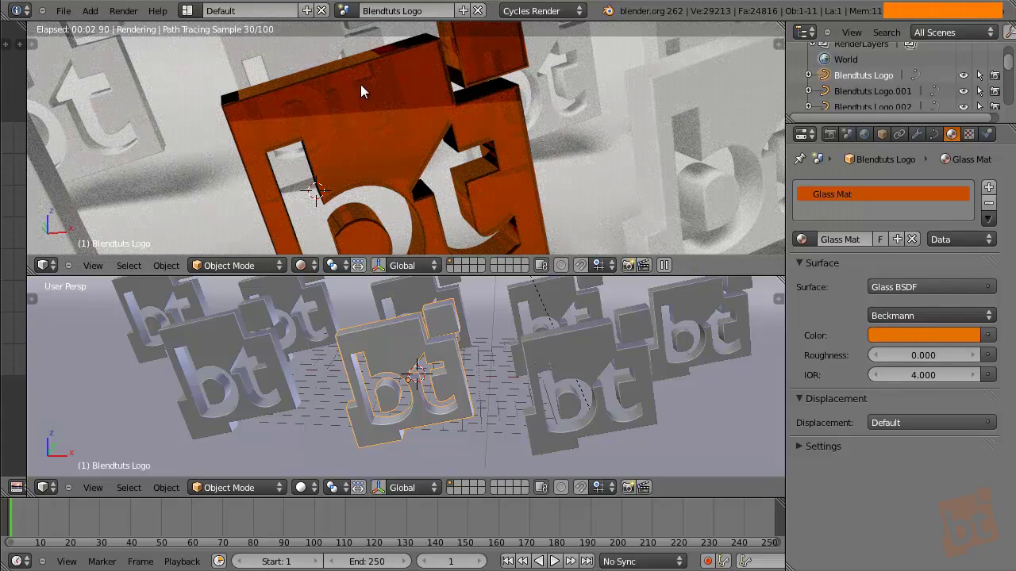
{"action": "middle_click_drag", "start_coordinate": [521, 178], "coordinate": [521, 165], "text": "shift"}
{"action": "left_click", "coordinate": [926, 374]}
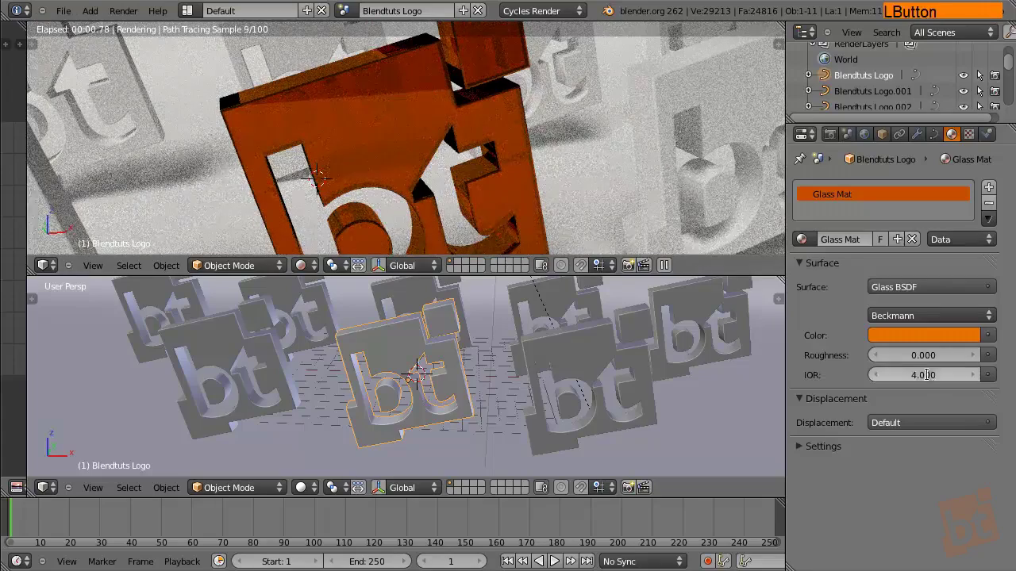
{"action": "type", "text": "1.5"}
{"action": "key", "text": "Return"}
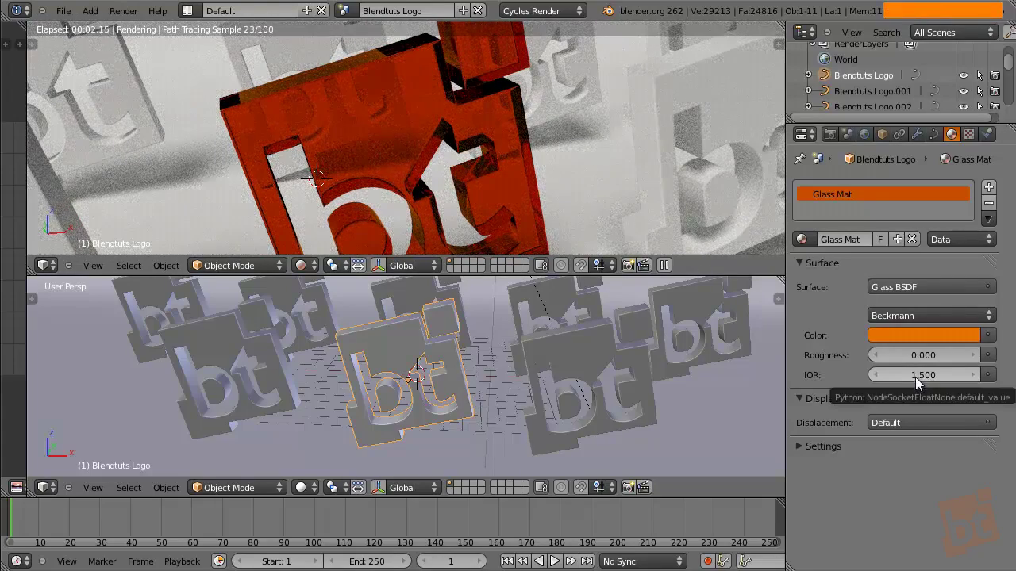
{"action": "middle_click_drag", "start_coordinate": [445, 127], "coordinate": [472, 136], "text": "shift"}
{"action": "middle_click_drag", "start_coordinate": [283, 154], "coordinate": [452, 179], "text": "shift"}
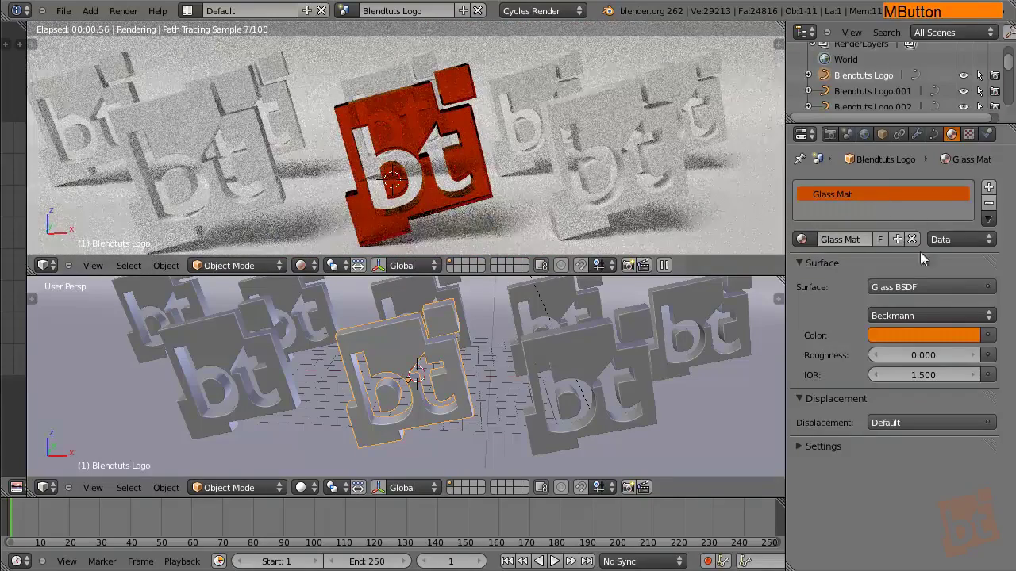
Step: Change the Glass Mat surface to Translucent BSDF and inspect the logo up close from different angles
{"action": "left_click", "coordinate": [921, 289]}
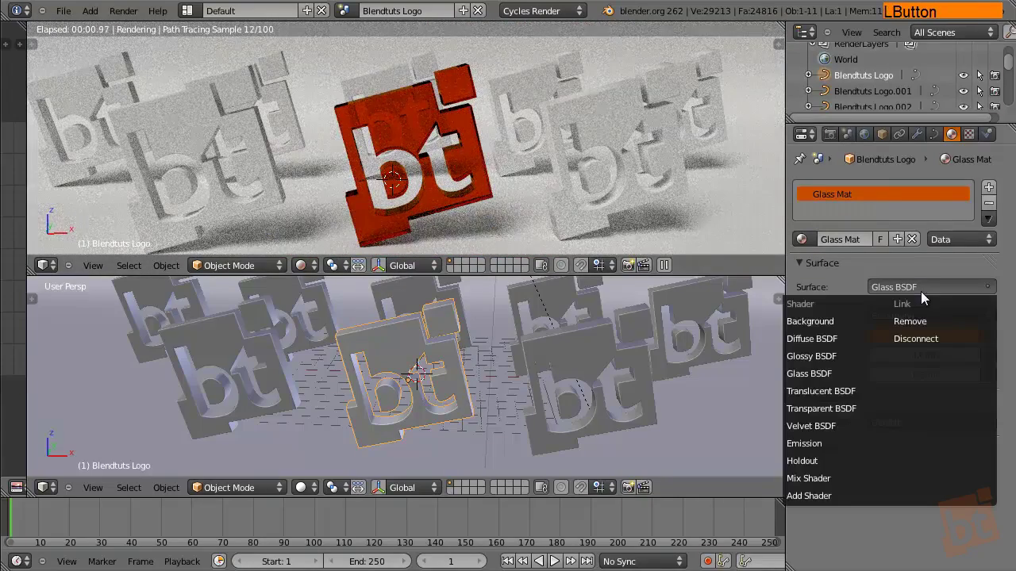
{"action": "left_click", "coordinate": [830, 393]}
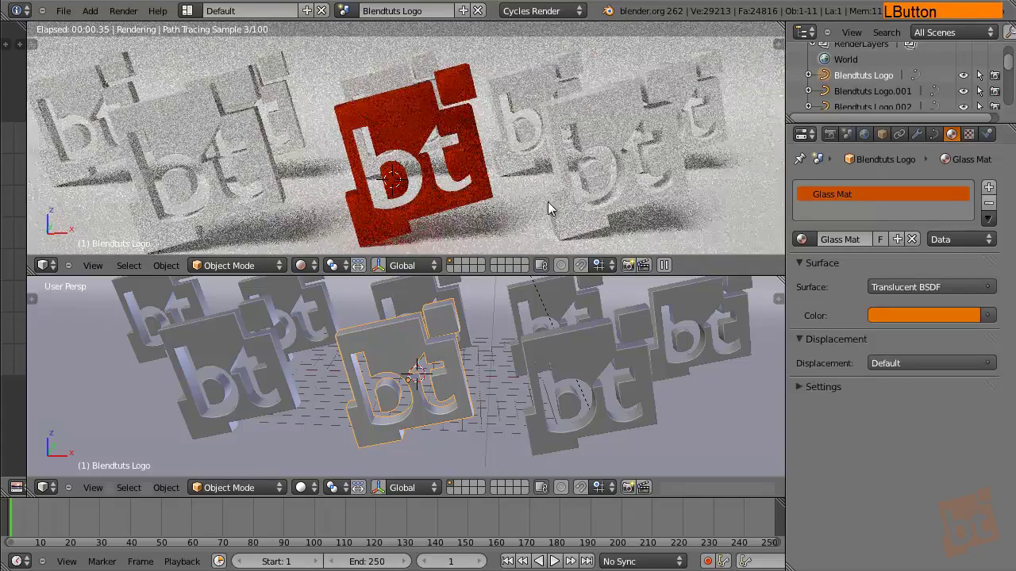
{"action": "mouse_move", "coordinate": [429, 160]}
{"action": "middle_mouse_down", "text": "shift"}
{"action": "mouse_move", "coordinate": [447, 163]}
{"action": "mouse_move", "coordinate": [438, 145]}
{"action": "middle_mouse_up", "text": "shift"}
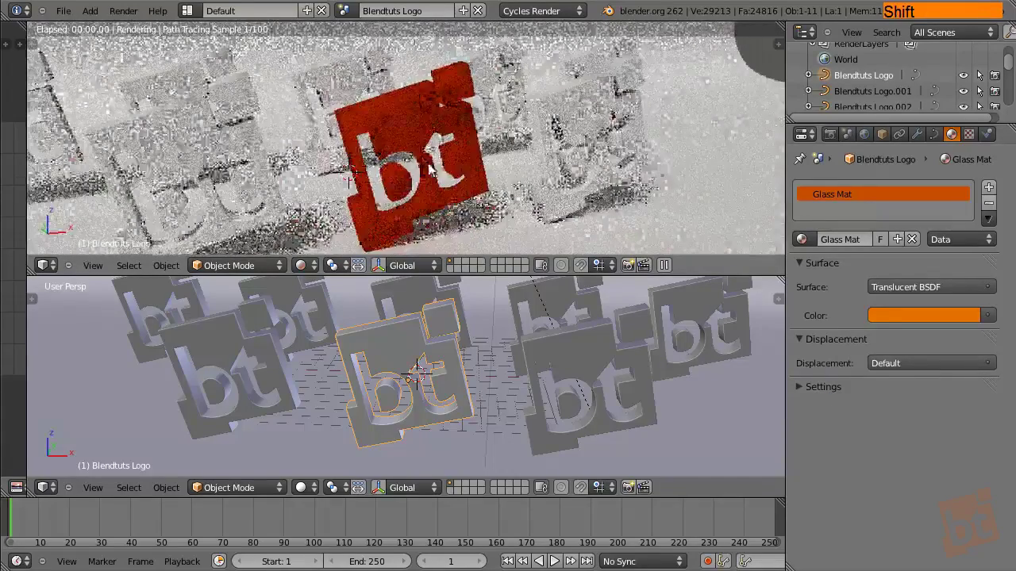
{"action": "scroll", "coordinate": [419, 151], "scroll_direction": "up", "scroll_amount": 4}
{"action": "scroll", "coordinate": [419, 151], "scroll_direction": "down", "scroll_amount": 1}
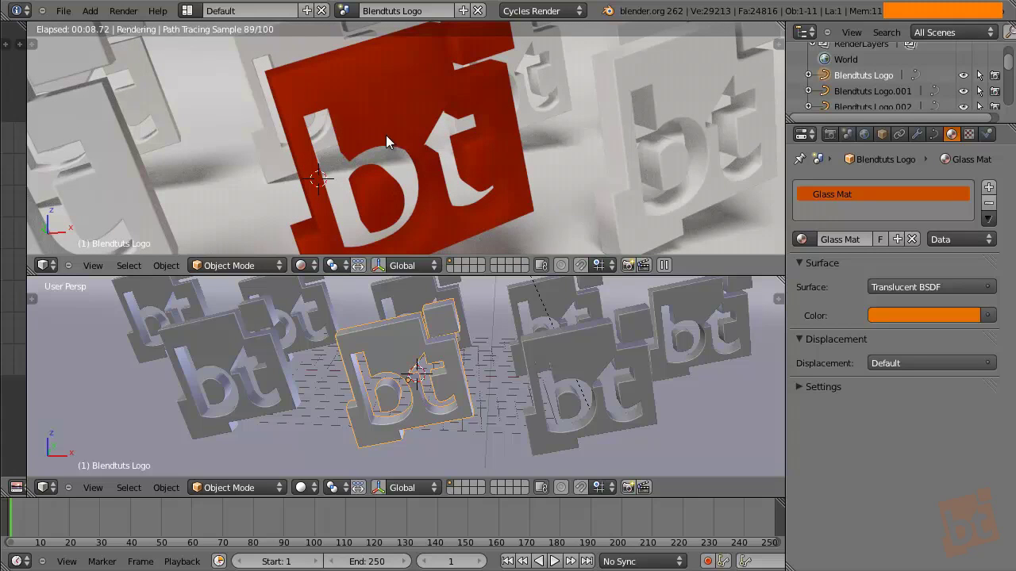
{"action": "middle_click_drag", "start_coordinate": [393, 164], "coordinate": [426, 149], "text": "shift"}
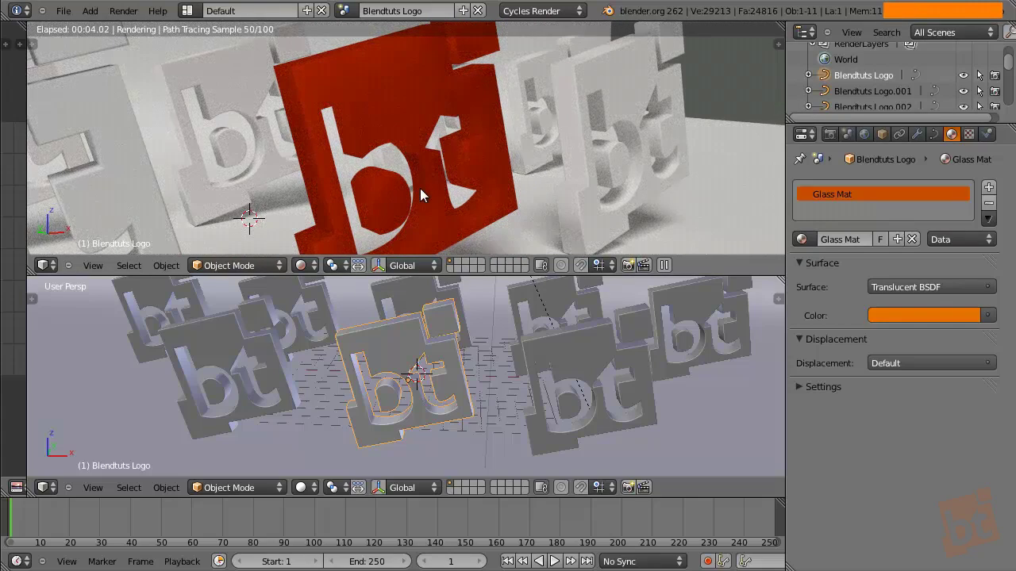
{"action": "middle_click_drag", "start_coordinate": [420, 189], "coordinate": [511, 193], "text": "shift"}
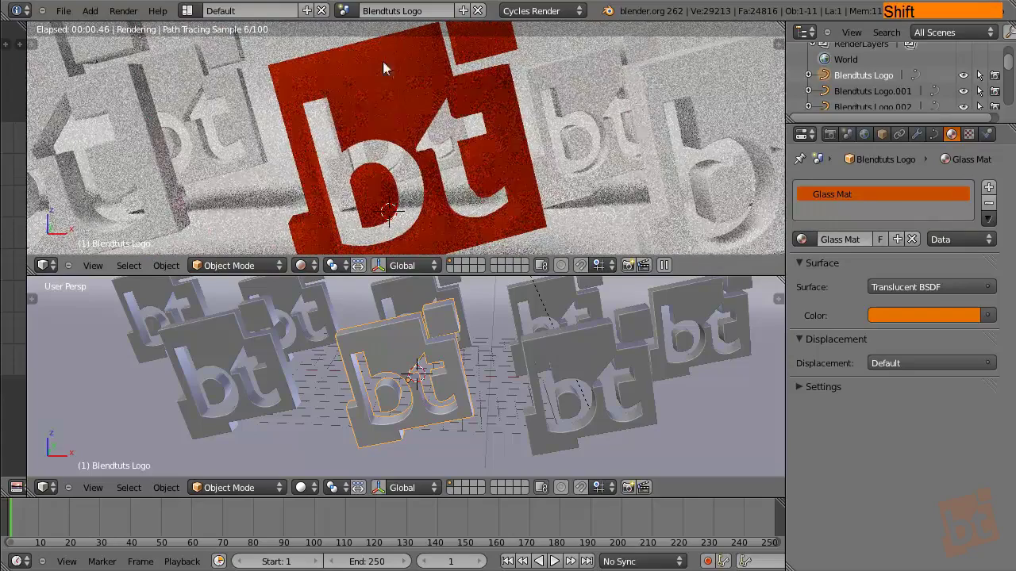
Step: Switch the Glass Mat surface to Transparent BSDF and look through the logo from several angles
{"action": "left_click", "coordinate": [893, 285]}
{"action": "left_click", "coordinate": [831, 407]}
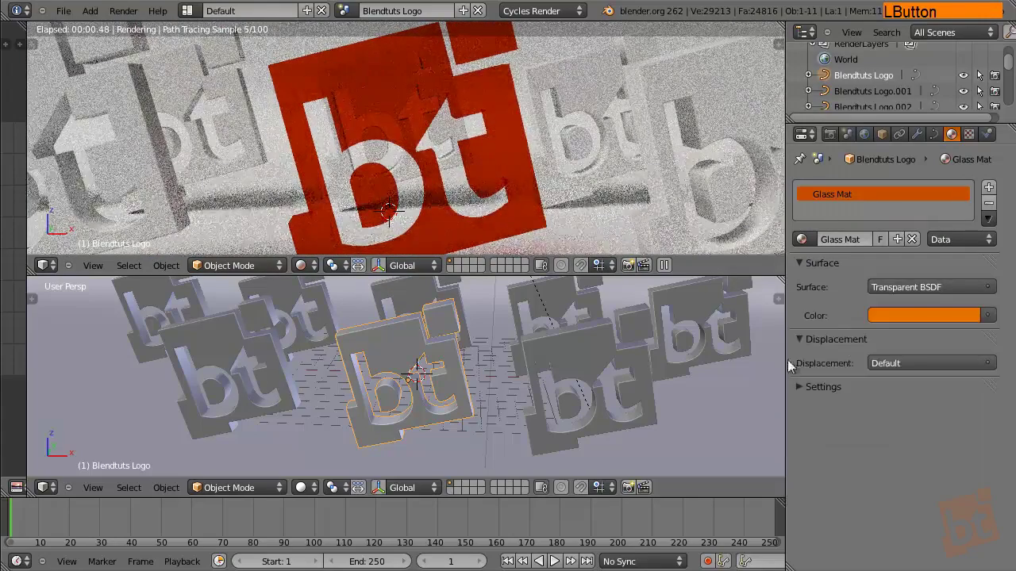
{"action": "middle_click_drag", "start_coordinate": [360, 114], "coordinate": [425, 132], "text": "shift"}
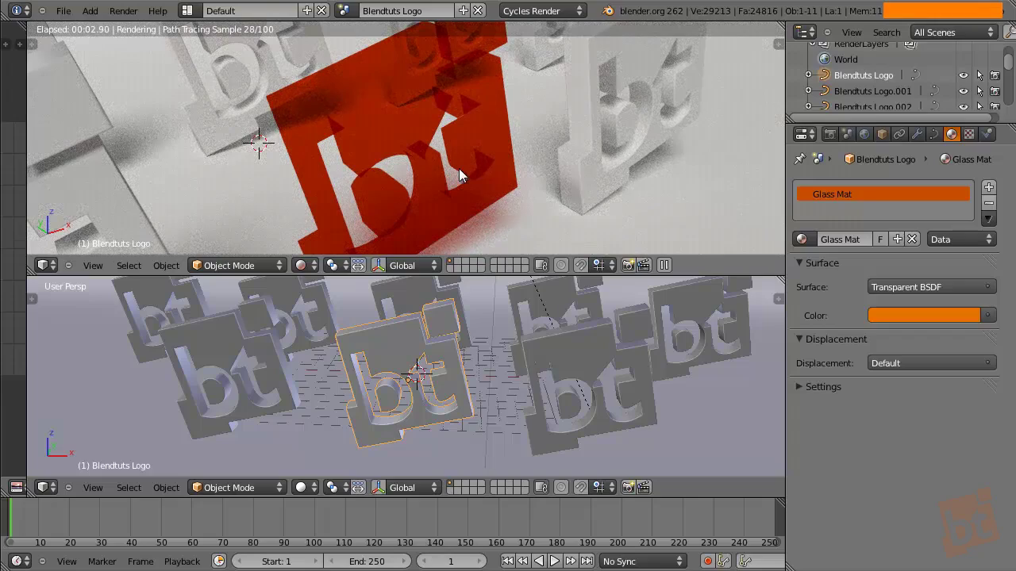
{"action": "middle_click_drag", "start_coordinate": [452, 154], "coordinate": [408, 116], "text": "shift"}
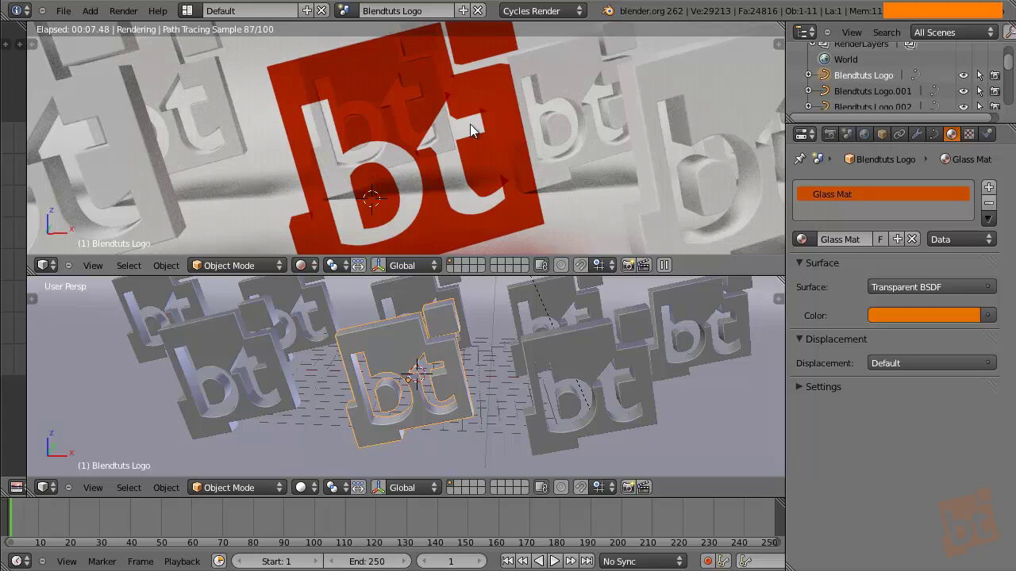
Step: Switch the Glass Mat surface to Velvet BSDF and examine the shading on the logo
{"action": "left_click", "coordinate": [986, 315]}
{"action": "left_click", "coordinate": [825, 426]}
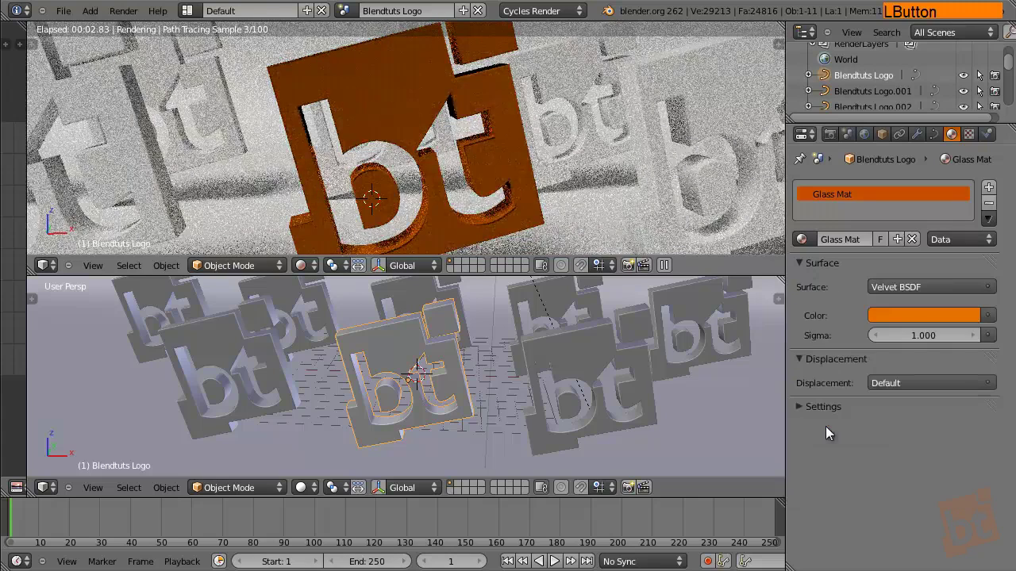
{"action": "middle_click_drag", "start_coordinate": [500, 136], "coordinate": [517, 139]}
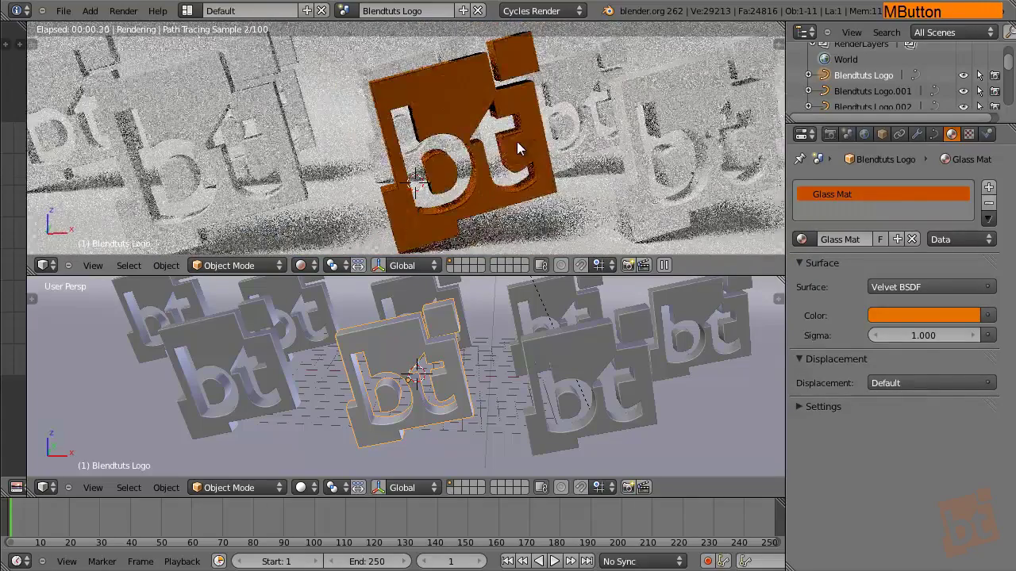
{"action": "middle_click_drag", "start_coordinate": [603, 144], "coordinate": [581, 144]}
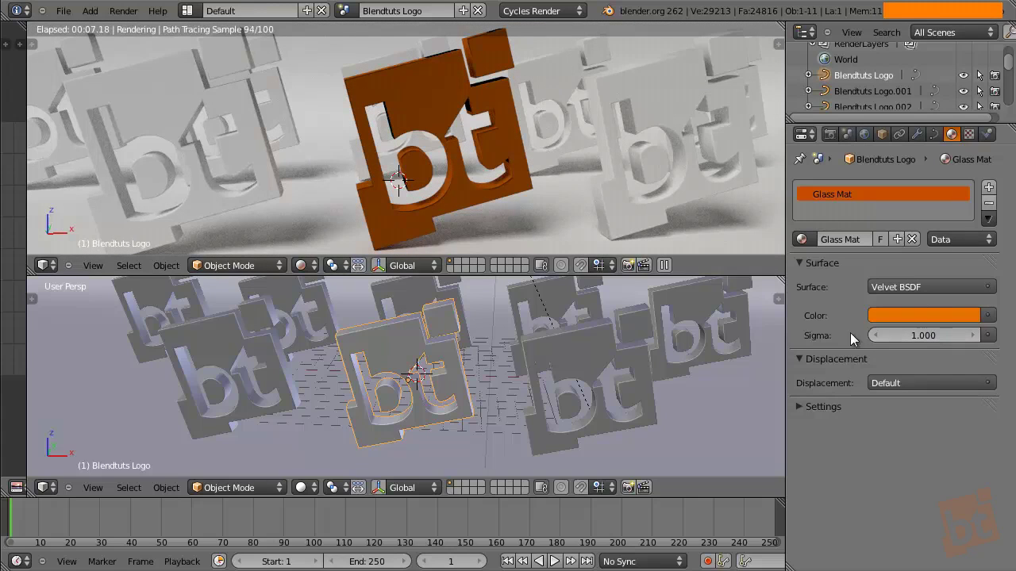
Step: Try lower Velvet Sigma values of 0.700 and 0.800, and return Sigma to 1.000
{"action": "left_click", "coordinate": [921, 336]}
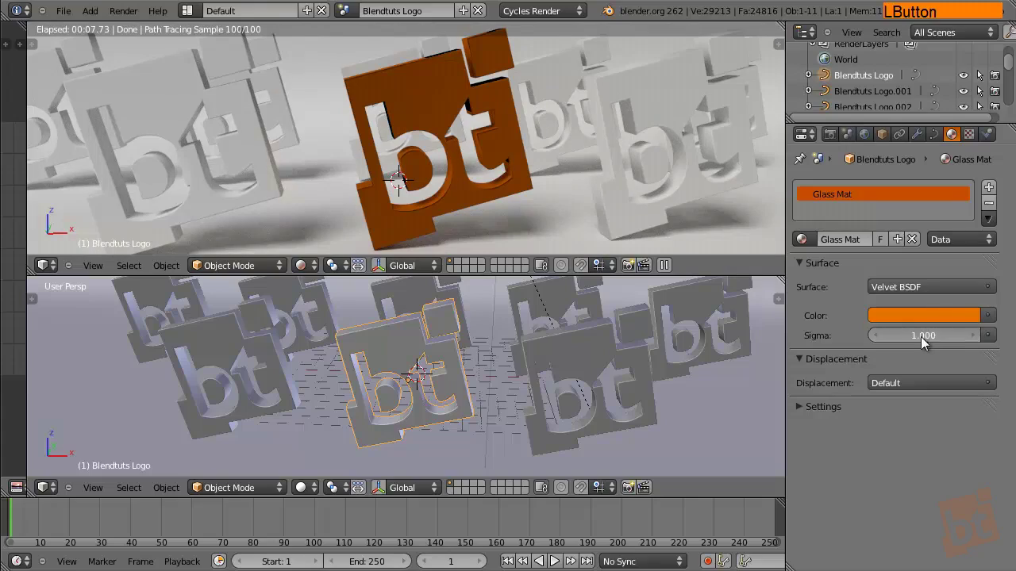
{"action": "left_click_drag", "start_coordinate": [936, 344], "coordinate": [926, 336]}
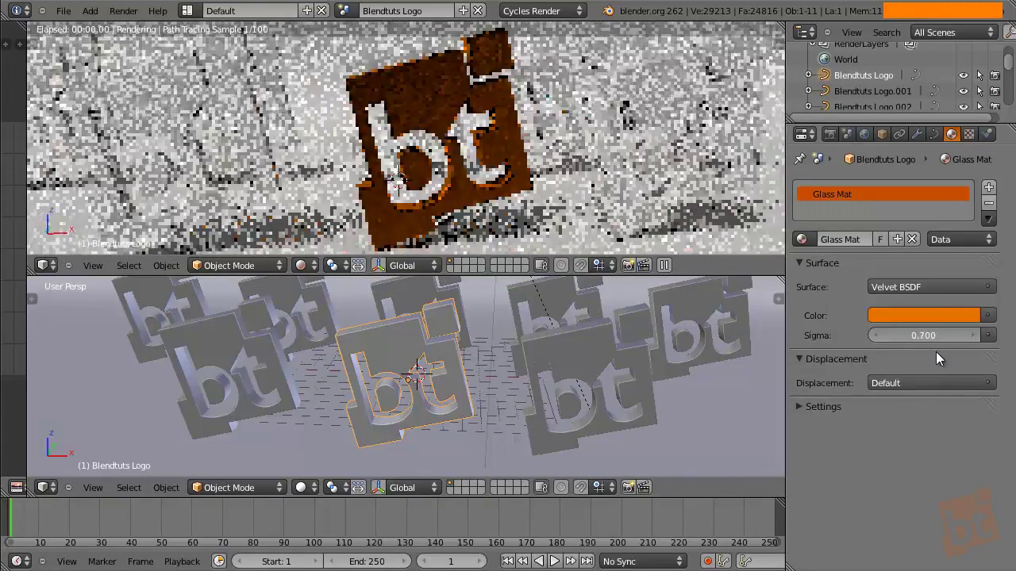
{"action": "left_click", "coordinate": [971, 335]}
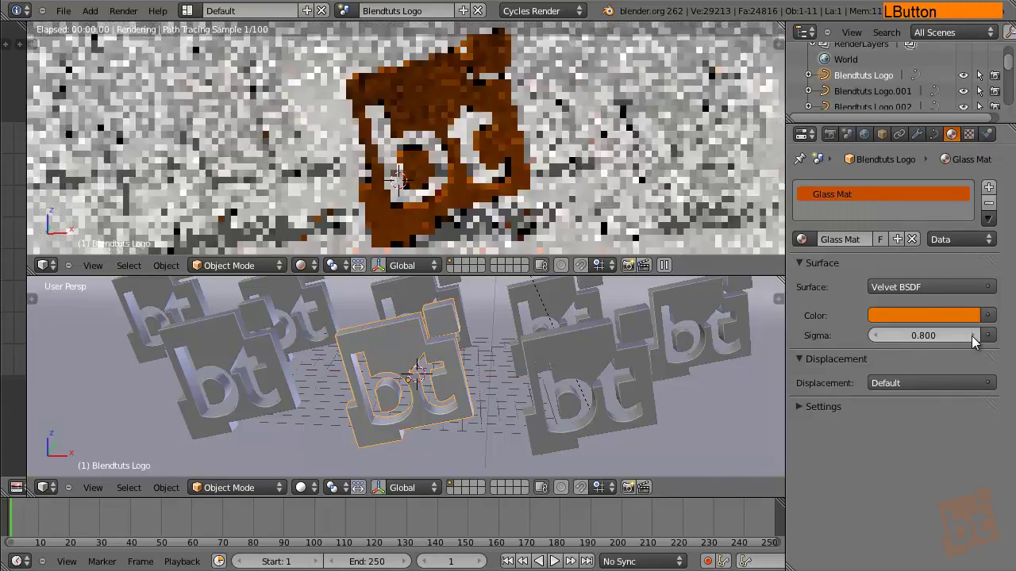
{"action": "left_click_drag", "start_coordinate": [946, 334], "coordinate": [954, 334]}
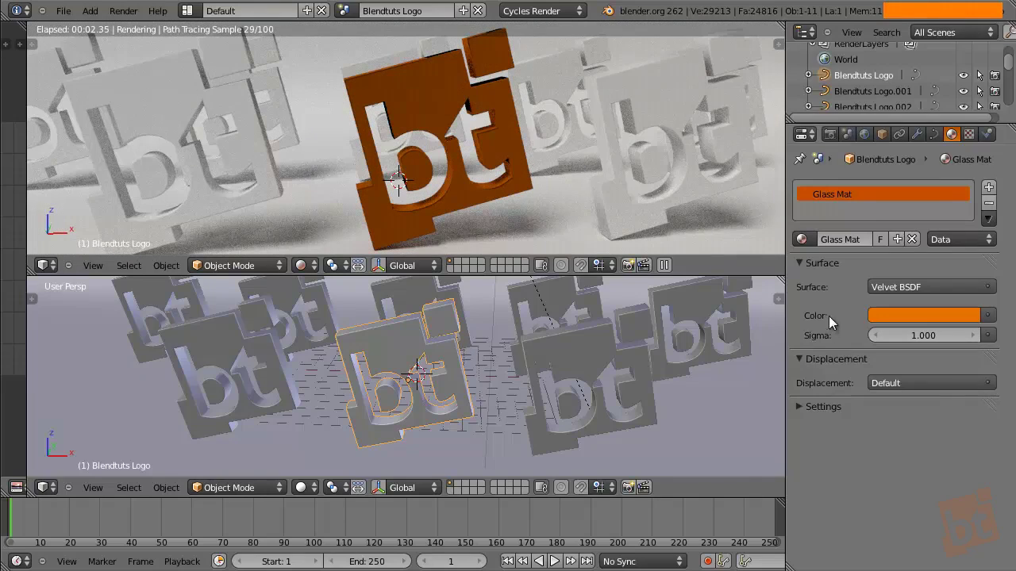
Step: Switch the Glass Mat surface to Emission and raise its strength to 25.200, checking the glow on the surrounding logos
{"action": "left_click", "coordinate": [913, 287]}
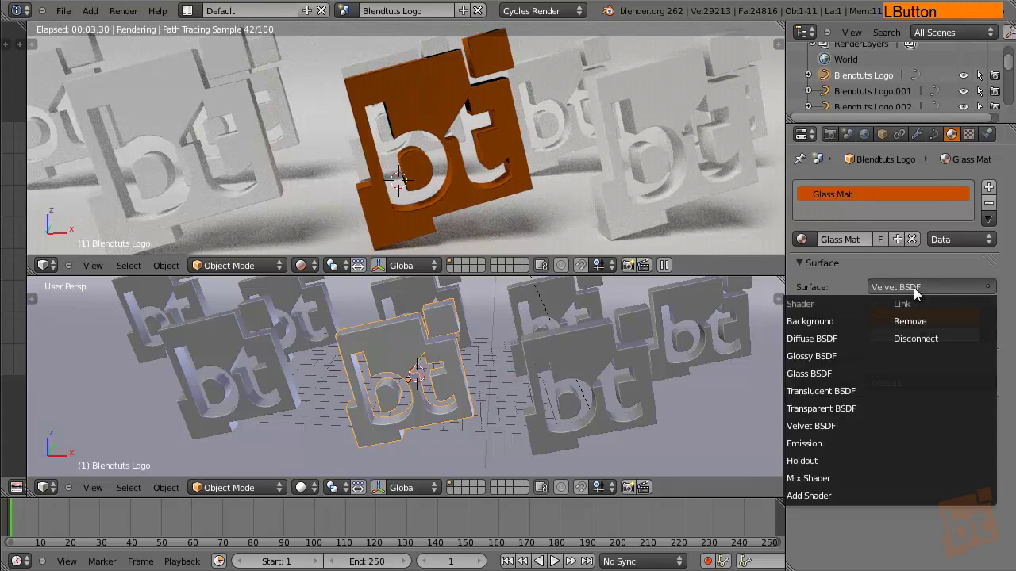
{"action": "left_click", "coordinate": [830, 446]}
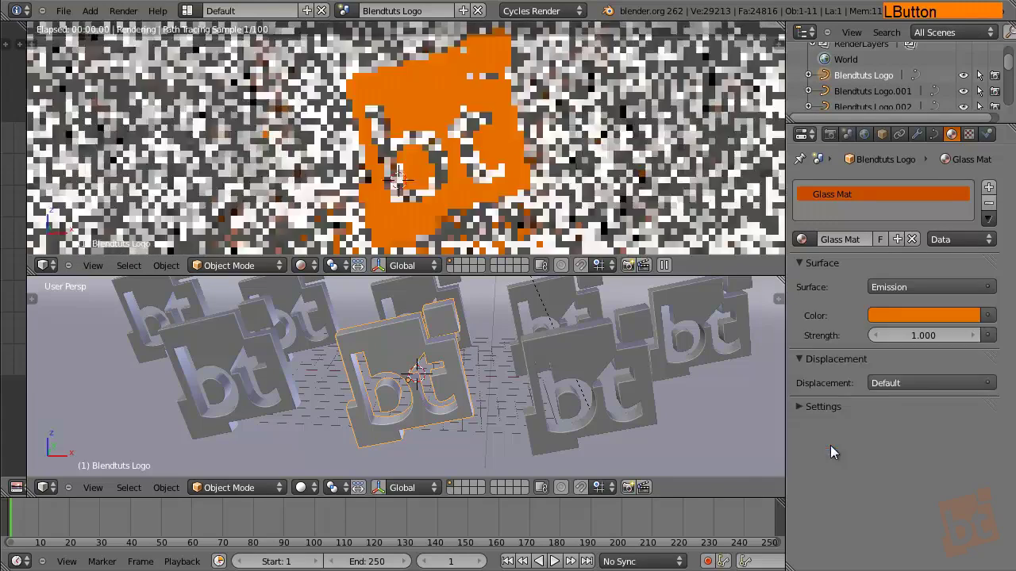
{"action": "middle_click_drag", "start_coordinate": [545, 164], "coordinate": [515, 177], "text": "shift"}
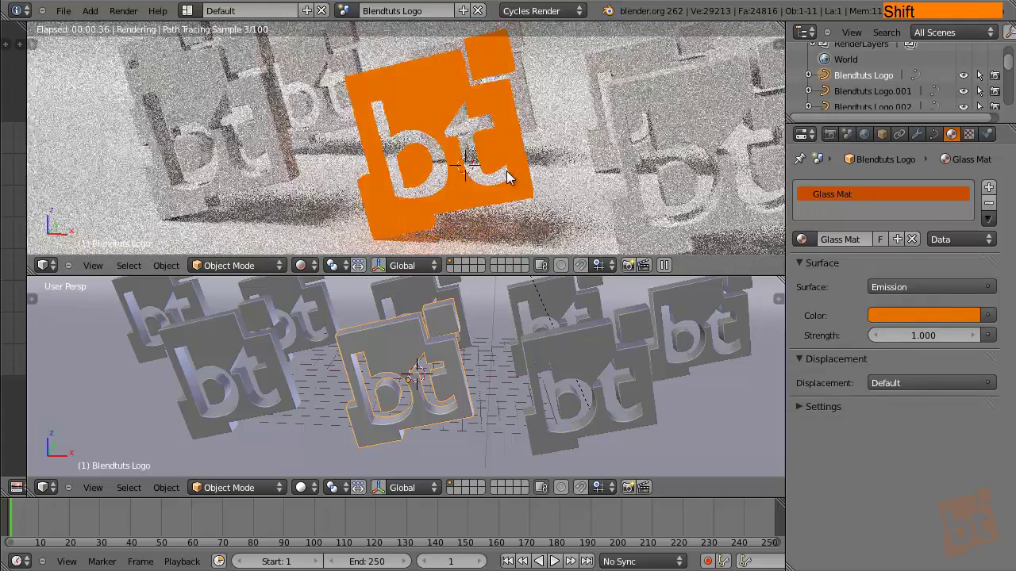
{"action": "left_click_drag", "start_coordinate": [912, 339], "coordinate": [102, 346]}
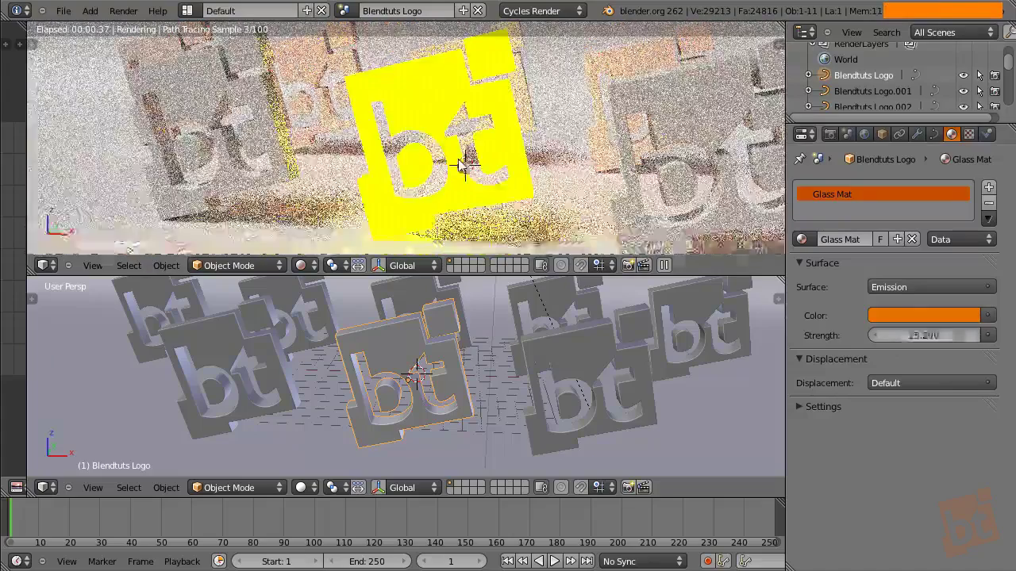
{"action": "scroll", "coordinate": [439, 141], "scroll_direction": "down", "scroll_amount": 5}
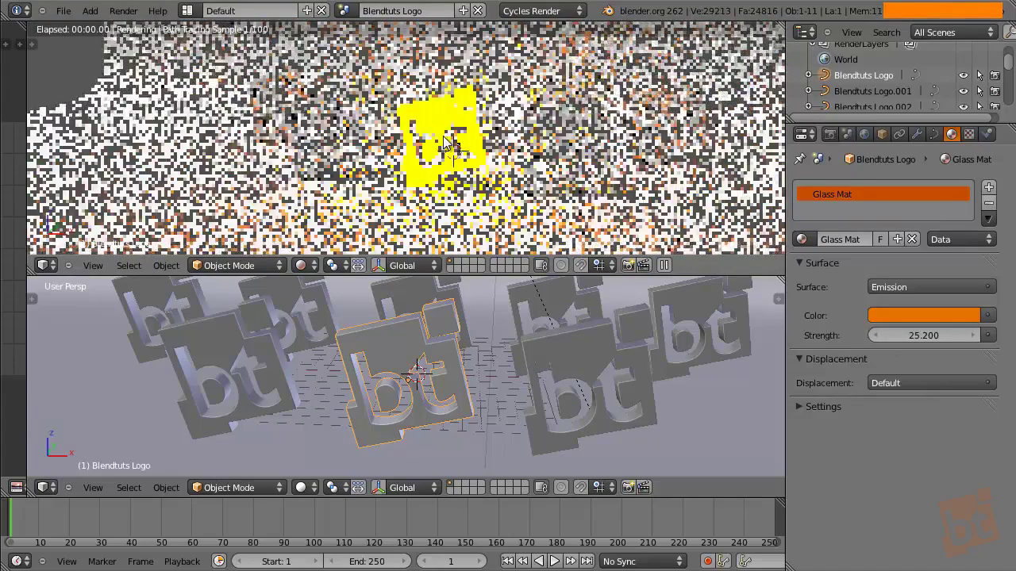
{"action": "middle_click_drag", "start_coordinate": [453, 111], "coordinate": [453, 155], "text": "shift"}
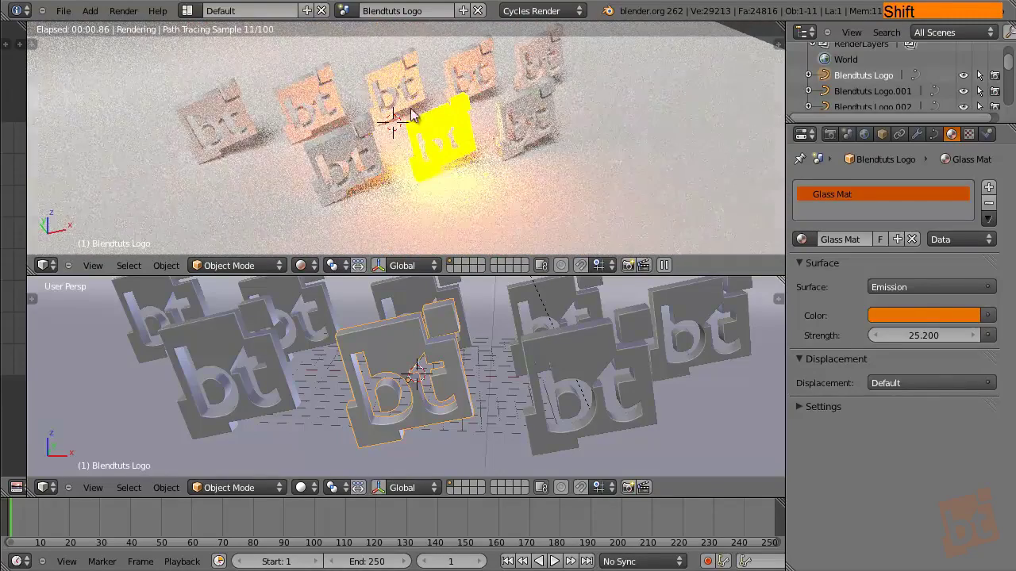
Step: Raise the emission strength to 108.800 and inspect the light the logo casts on the scene
{"action": "left_click_drag", "start_coordinate": [900, 337], "coordinate": [397, 131]}
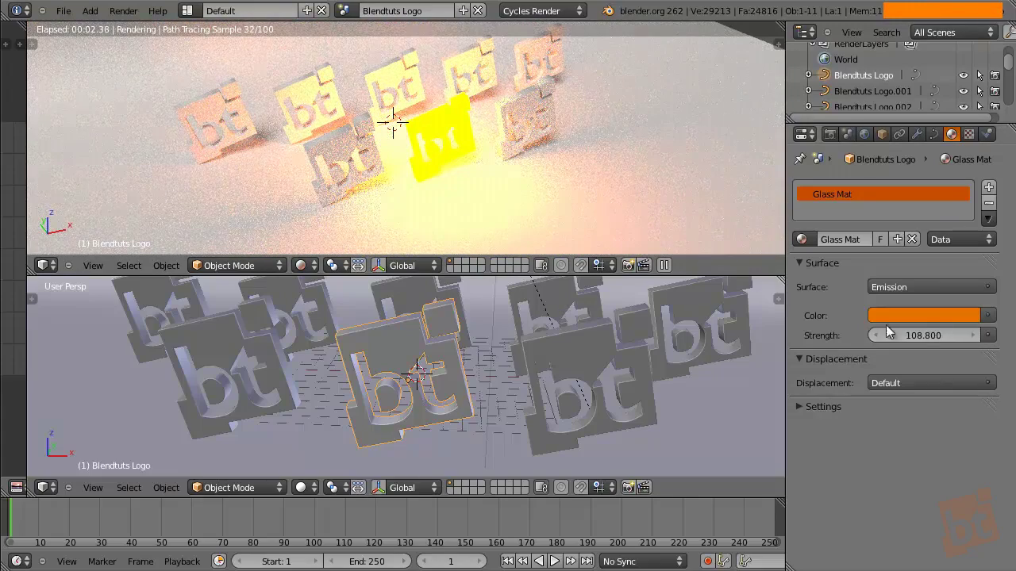
{"action": "middle_click_drag", "start_coordinate": [536, 149], "coordinate": [443, 150], "text": "shift"}
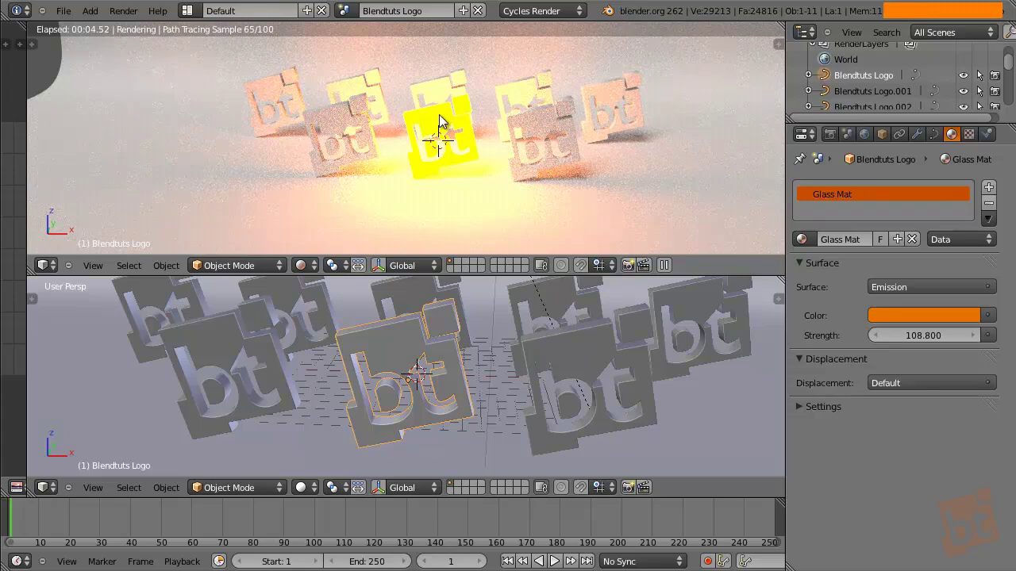
{"action": "middle_click_drag", "start_coordinate": [440, 121], "coordinate": [438, 127], "text": "shift"}
{"action": "scroll", "coordinate": [436, 134], "scroll_direction": "up", "scroll_amount": 3}
{"action": "right_click", "coordinate": [437, 126]}
{"action": "right_click", "coordinate": [411, 361]}
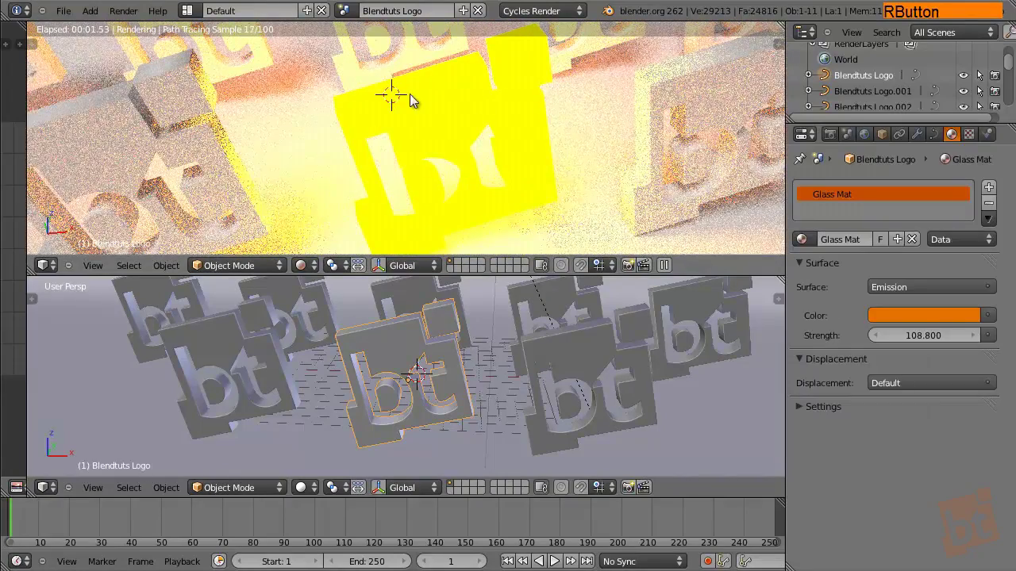
Step: Change the Glass Mat surface to Holdout and view the cut-out logo among the others from different angles
{"action": "left_click", "coordinate": [916, 287]}
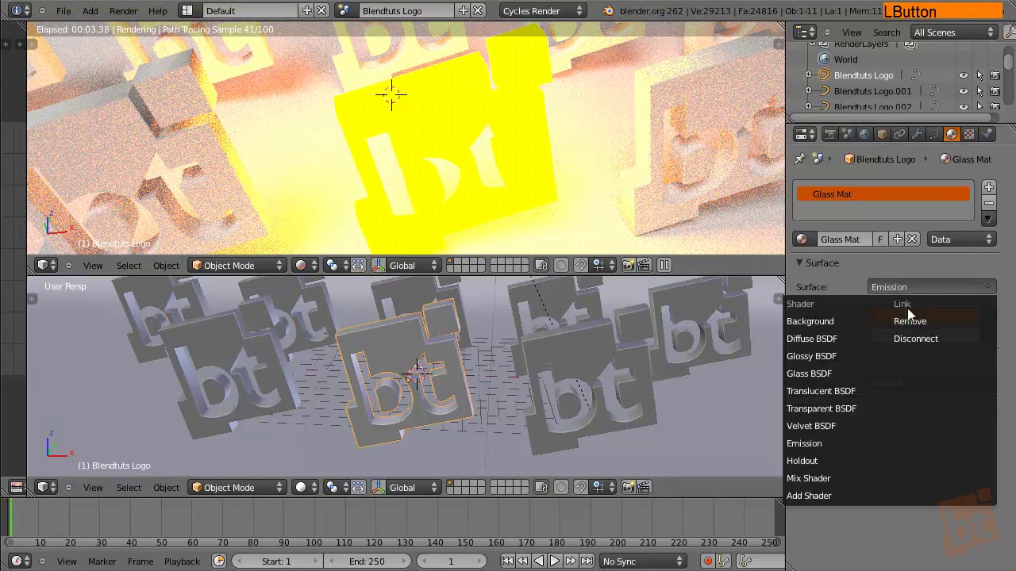
{"action": "left_click", "coordinate": [825, 460]}
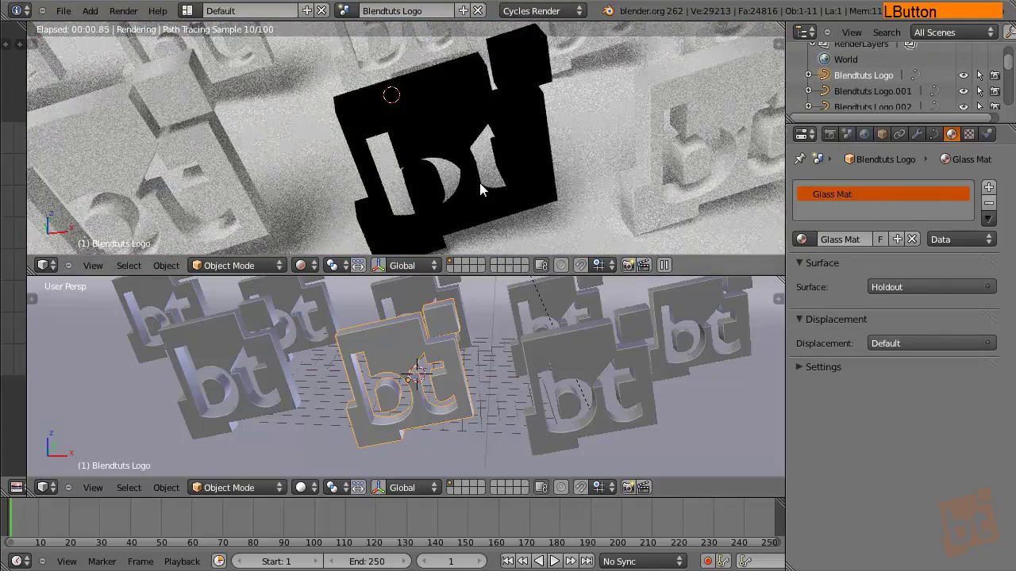
{"action": "scroll", "coordinate": [479, 182], "scroll_direction": "down", "scroll_amount": 6}
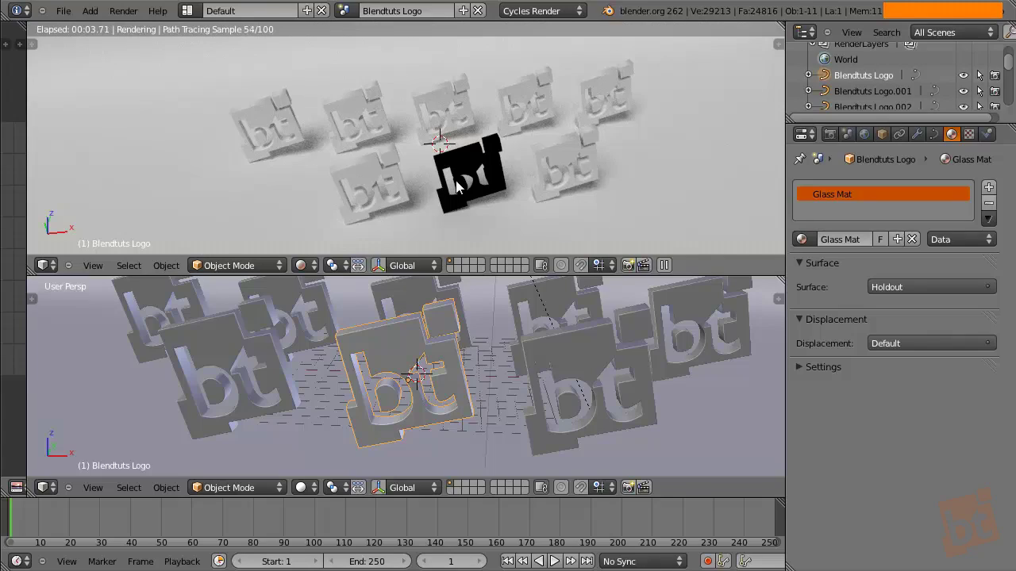
{"action": "middle_click_drag", "start_coordinate": [524, 191], "coordinate": [433, 159], "text": "shift"}
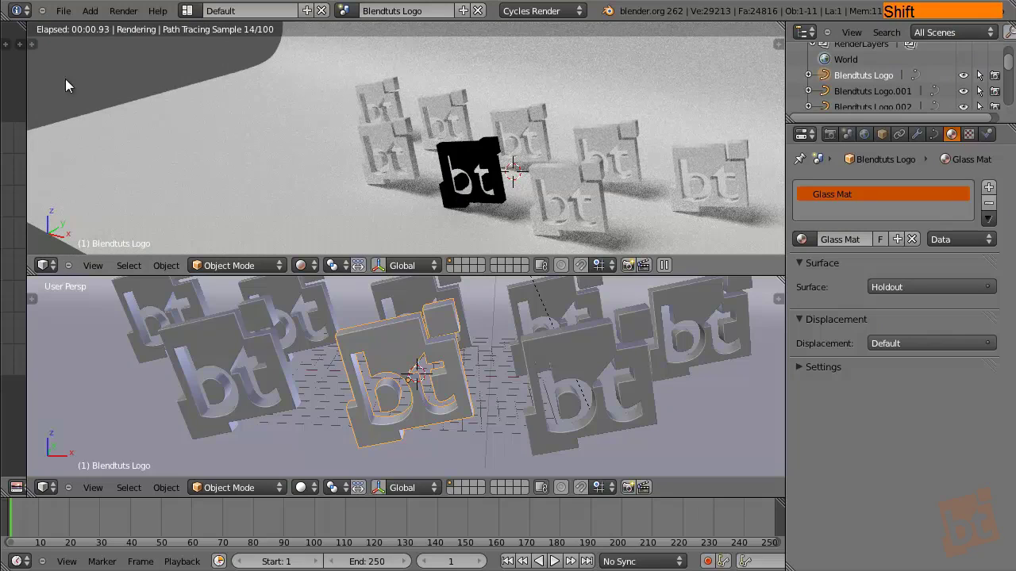
{"action": "middle_click_drag", "start_coordinate": [454, 167], "coordinate": [434, 207], "text": "shift"}
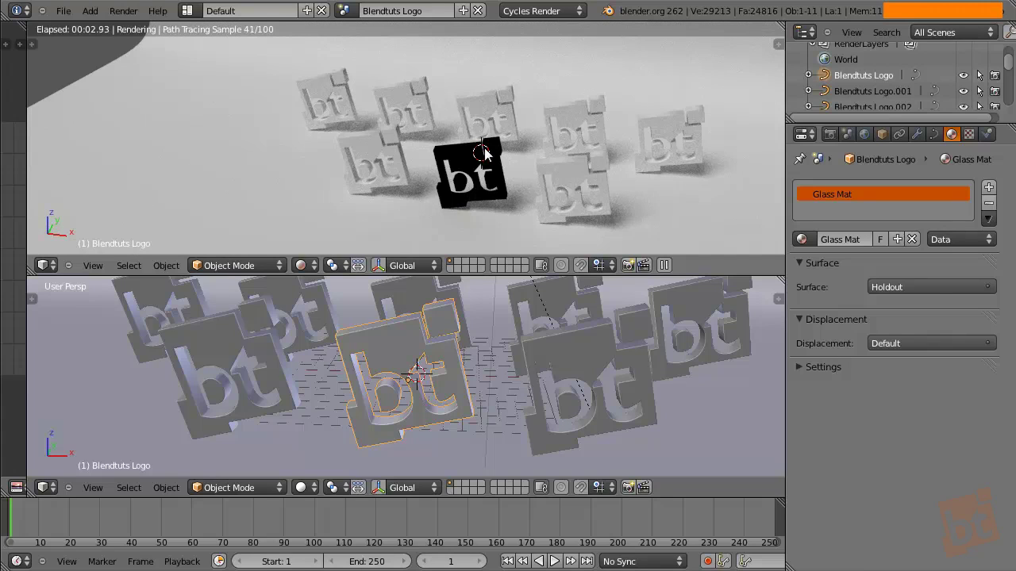
Step: Try the Mix Shader surface on Glass Mat and look at its two shader inputs
{"action": "left_click", "coordinate": [930, 287]}
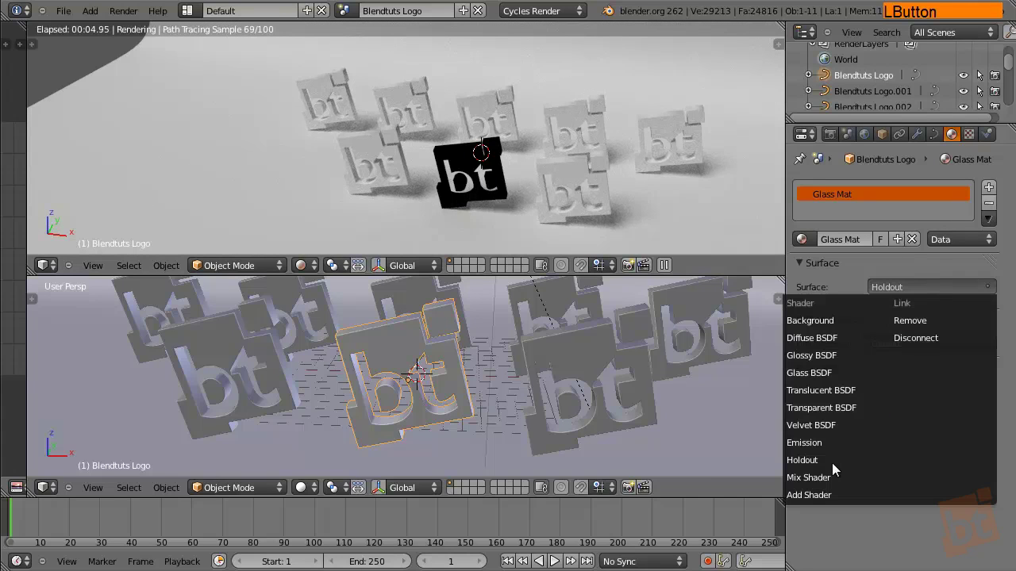
{"action": "left_click", "coordinate": [828, 477]}
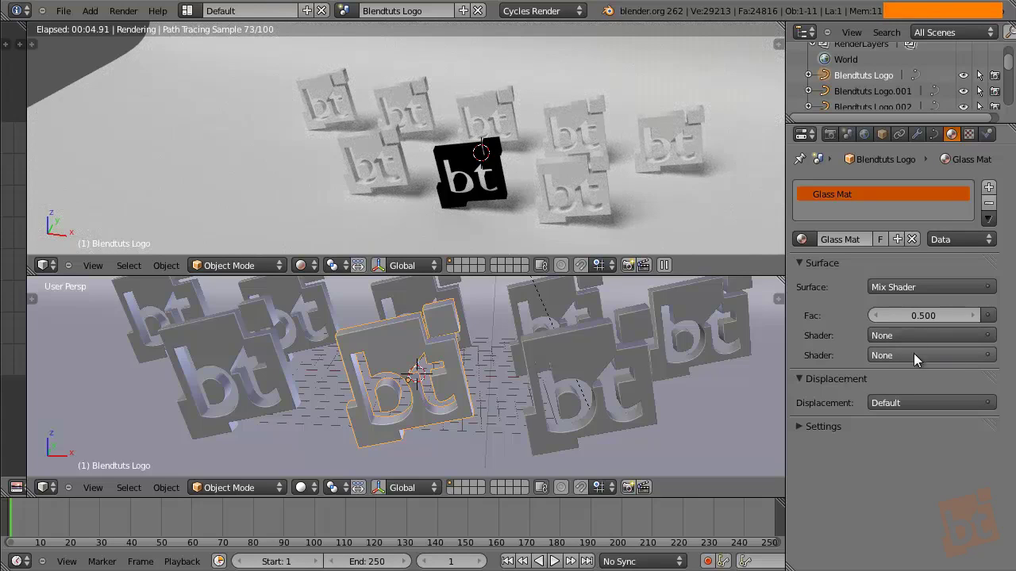
{"action": "left_click", "coordinate": [923, 334]}
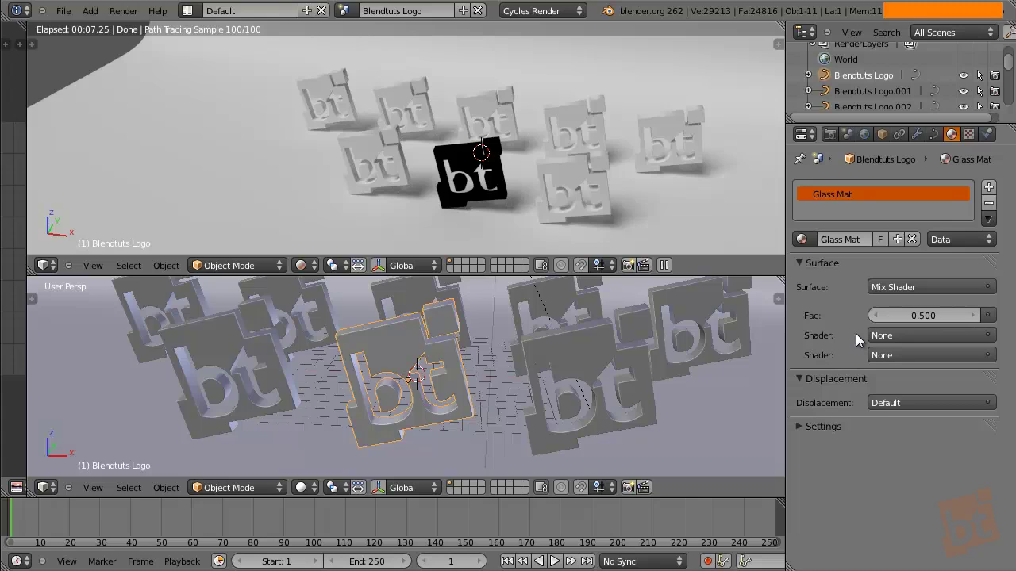
Step: Change the Glass Mat surface to Glass BSDF and colour it orange with R 0.800, G 0.163, B 0.000
{"action": "left_click", "coordinate": [949, 289]}
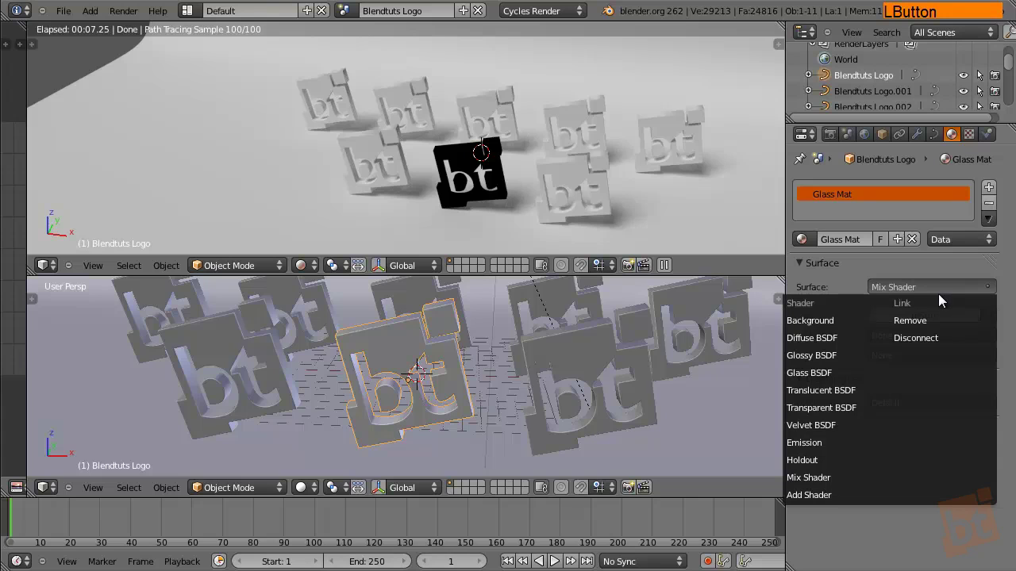
{"action": "left_click", "coordinate": [822, 372]}
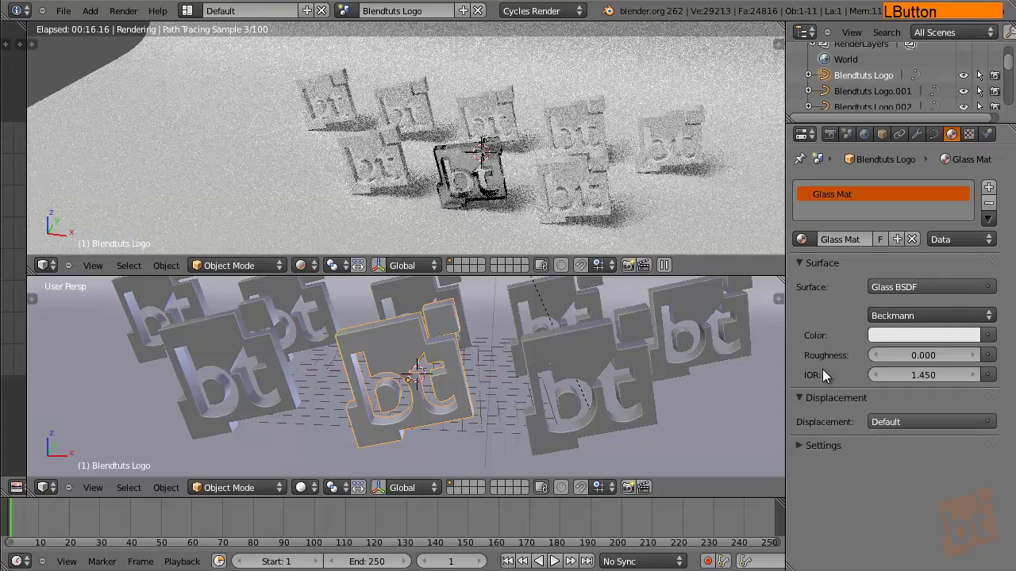
{"action": "left_click", "coordinate": [912, 334]}
{"action": "left_click", "coordinate": [878, 221]}
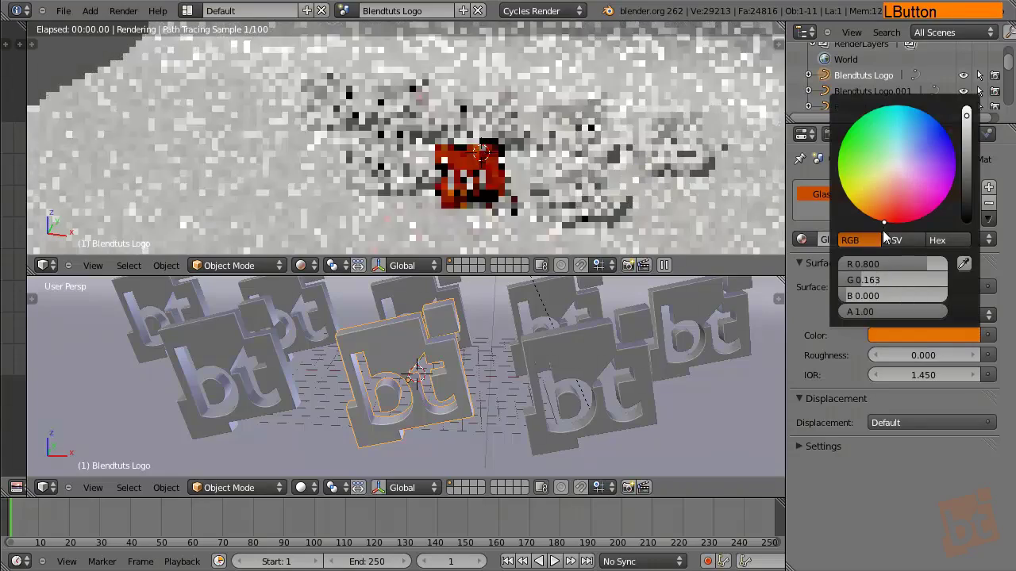
{"action": "middle_click", "coordinate": [505, 196], "text": "shift"}
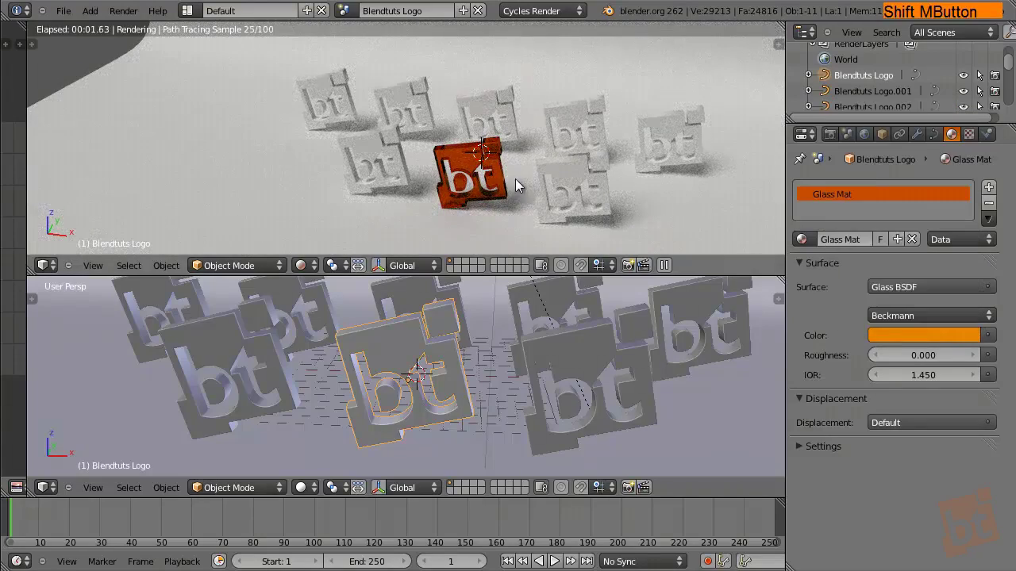
{"action": "middle_click_drag", "start_coordinate": [515, 179], "coordinate": [576, 173], "text": "shift"}
{"action": "scroll", "coordinate": [482, 168], "scroll_direction": "up", "scroll_amount": 3}
Step: Add a new material to the front logo beside the glass one and give it an orange diffuse colour
{"action": "right_click", "coordinate": [589, 349]}
{"action": "left_click", "coordinate": [847, 242]}
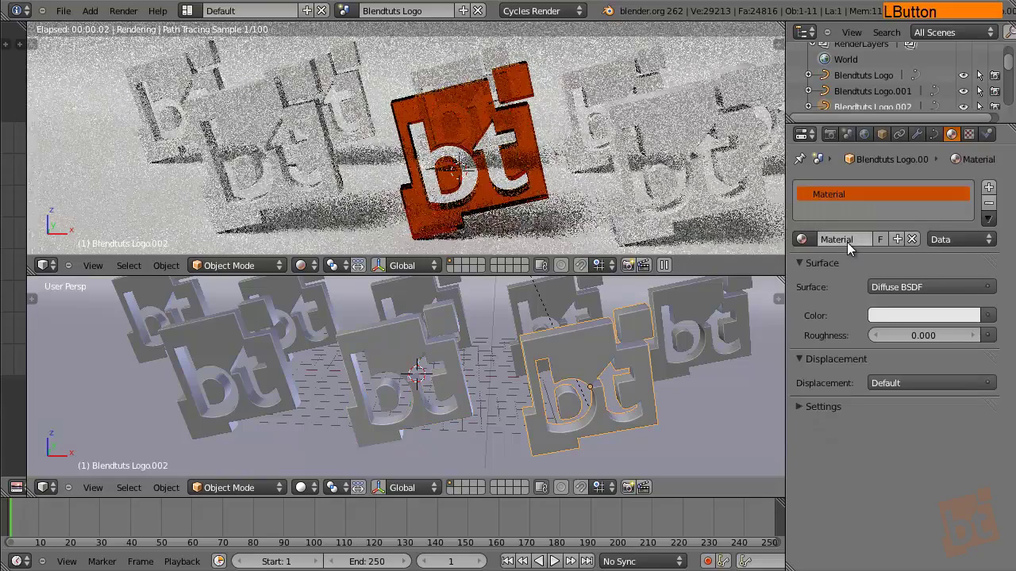
{"action": "left_click", "coordinate": [881, 316]}
{"action": "left_click", "coordinate": [890, 163]}
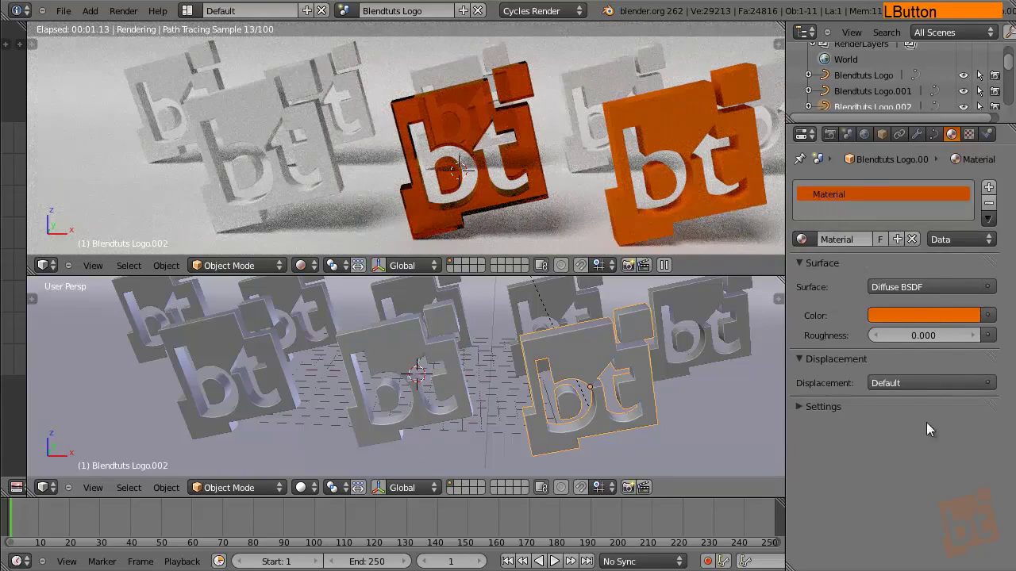
Step: Change the new orange material's surface to Glossy BSDF and set its roughness to 0.050
{"action": "left_click", "coordinate": [926, 289]}
{"action": "left_click", "coordinate": [826, 356]}
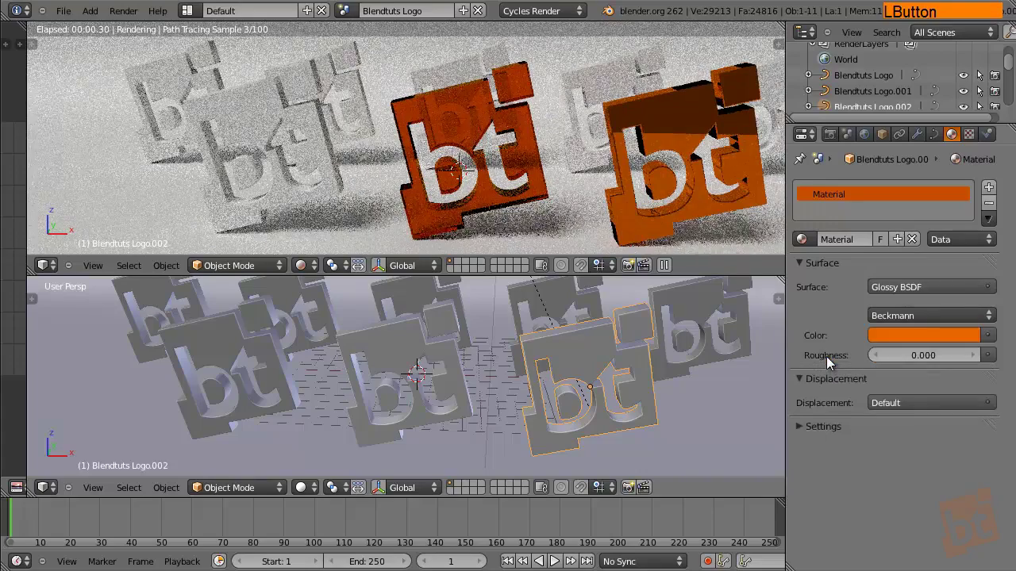
{"action": "left_click", "coordinate": [974, 355]}
{"action": "left_click", "coordinate": [925, 354]}
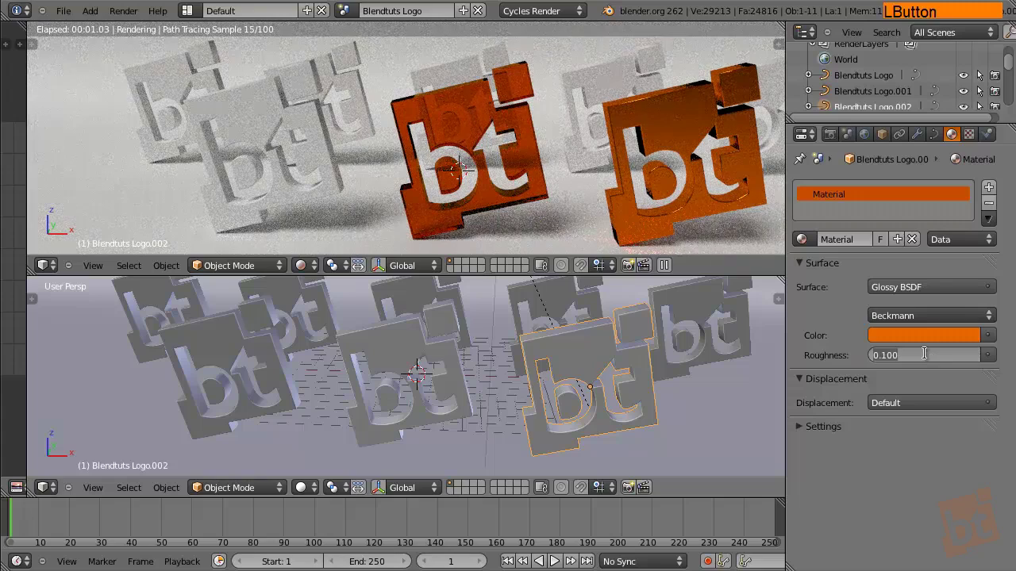
{"action": "type", "text": "0.05"}
{"action": "key", "text": "Return"}
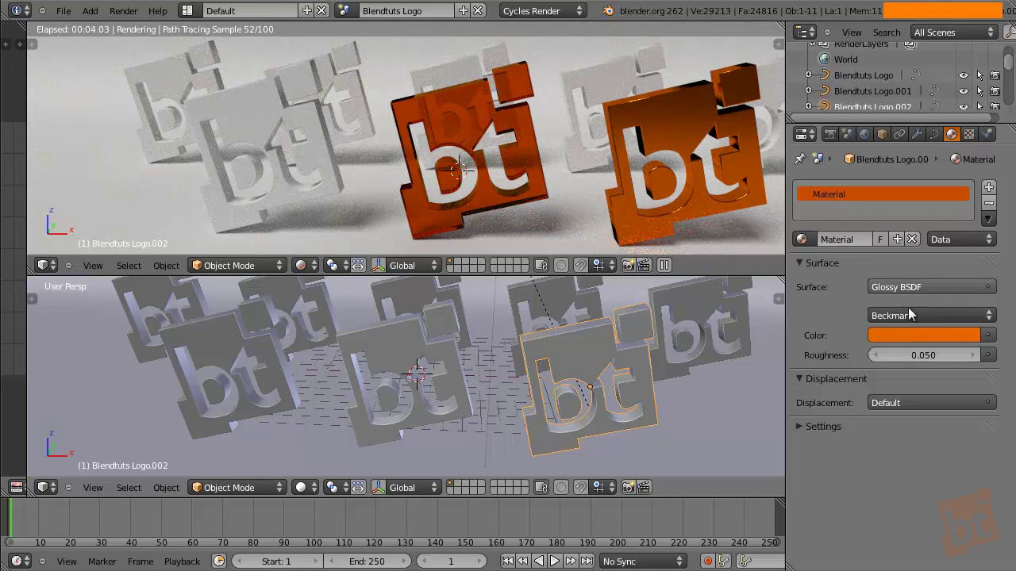
Step: Shift the glossy material's colour to a redder orange with R 0.800, G 0.08012, B 0.000
{"action": "left_click", "coordinate": [907, 335]}
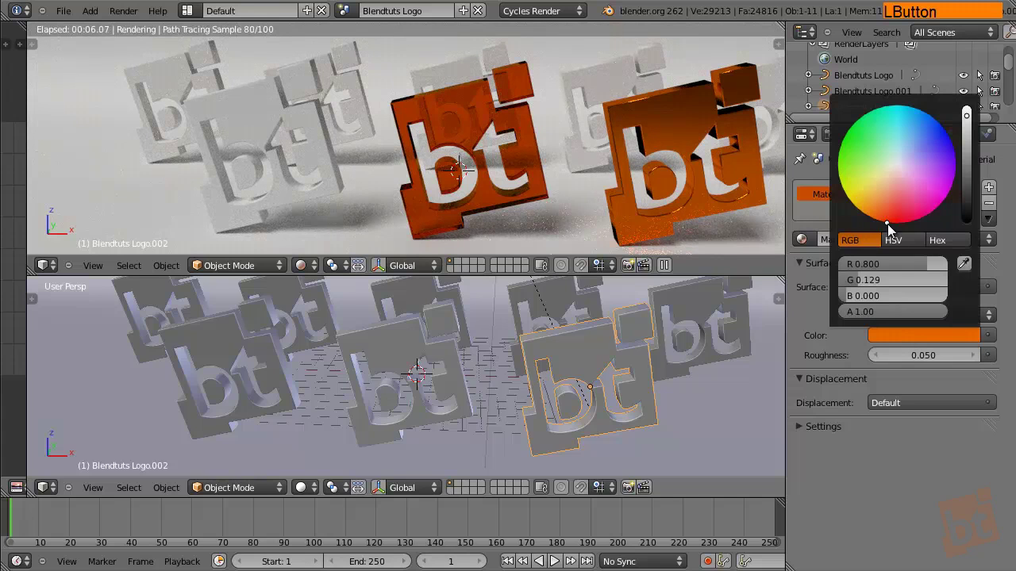
{"action": "left_click_drag", "start_coordinate": [887, 221], "coordinate": [891, 222]}
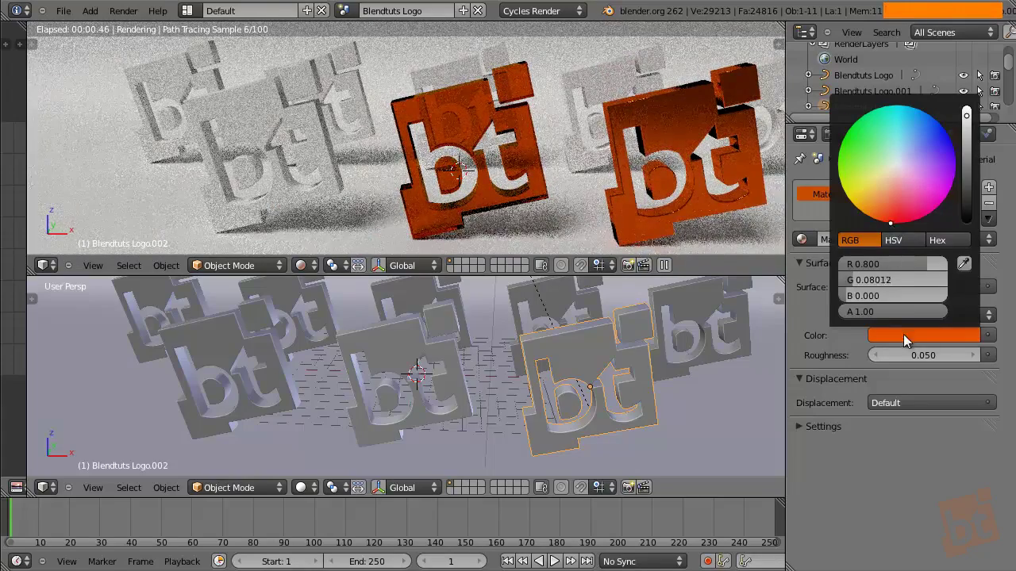
{"action": "middle_click_drag", "start_coordinate": [559, 207], "coordinate": [394, 167]}
{"action": "scroll", "coordinate": [630, 413], "scroll_direction": "down", "scroll_amount": 5}
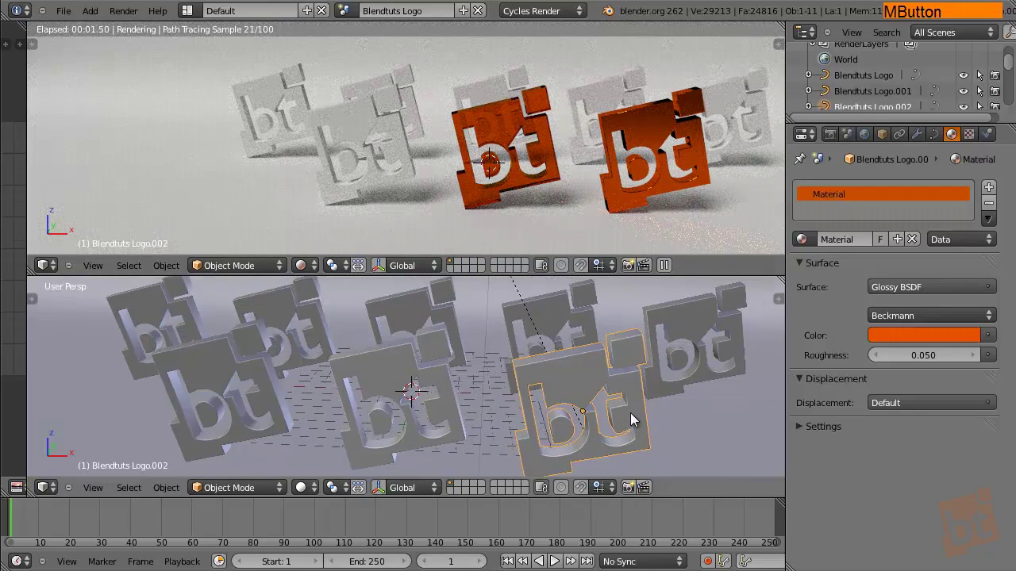
Step: Select the remaining white logos with the glossy logo as the active one, link its material to them, and refresh the rendered preview
{"action": "middle_click_drag", "start_coordinate": [630, 413], "coordinate": [600, 414], "text": "shift"}
{"action": "right_click", "coordinate": [383, 374]}
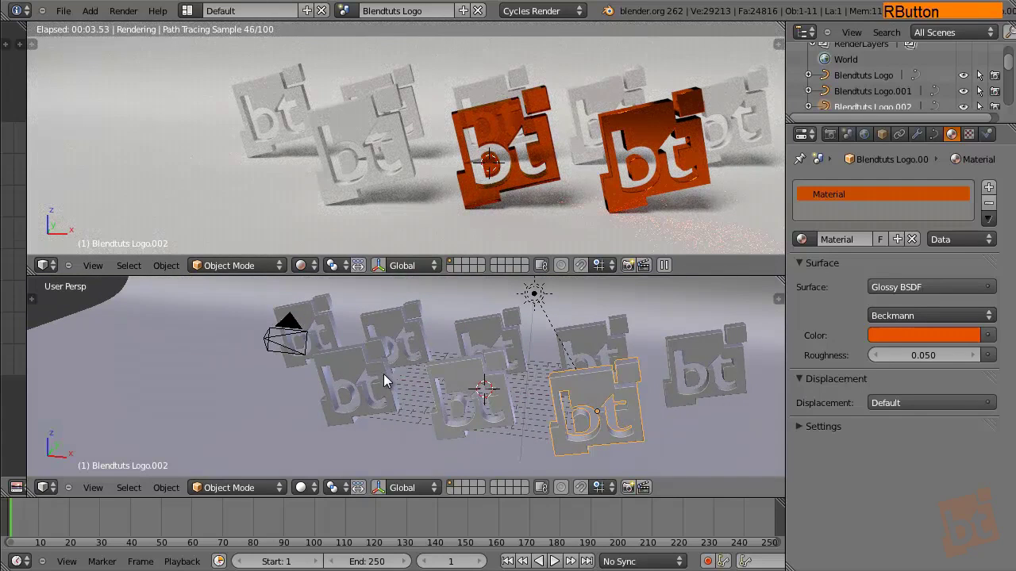
{"action": "right_click", "coordinate": [317, 312], "text": "shift"}
{"action": "right_click", "coordinate": [403, 318], "text": "shift"}
{"action": "right_click", "coordinate": [477, 328], "text": "shift"}
{"action": "right_click", "coordinate": [686, 344], "text": "shift"}
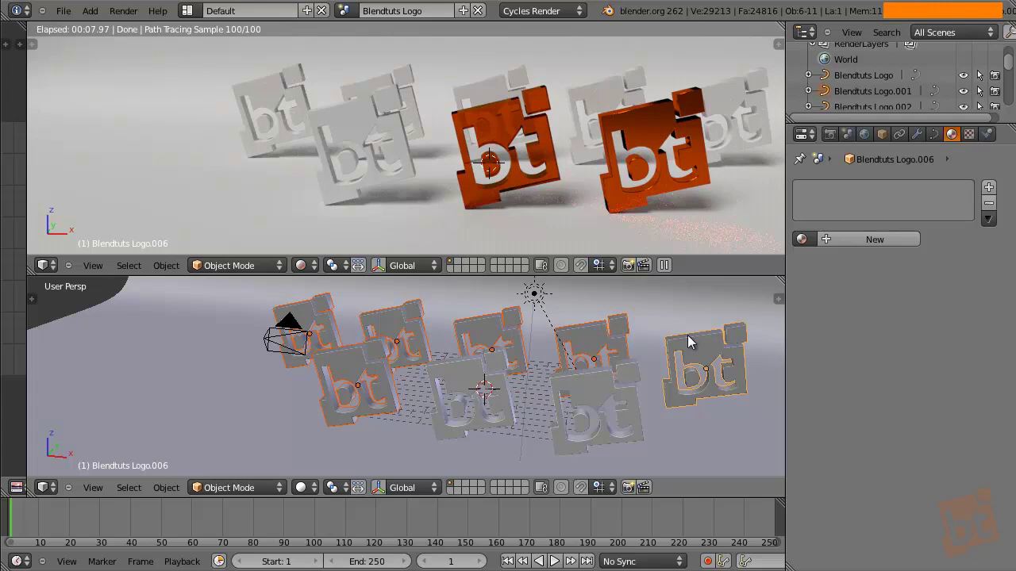
{"action": "right_click", "coordinate": [589, 389], "text": "shift"}
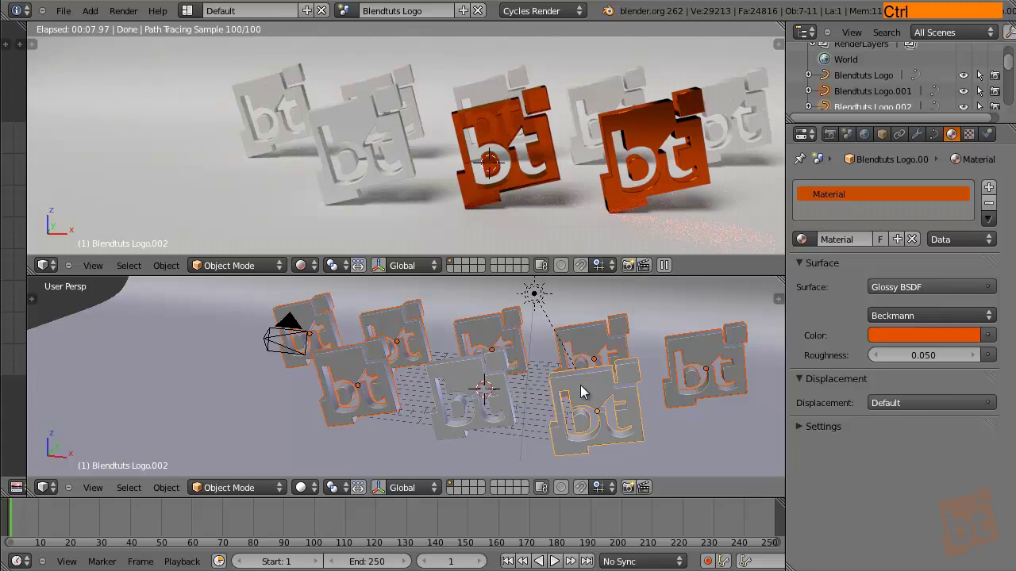
{"action": "key", "text": "ctrl+l"}
{"action": "mouse_move", "coordinate": [580, 385]}
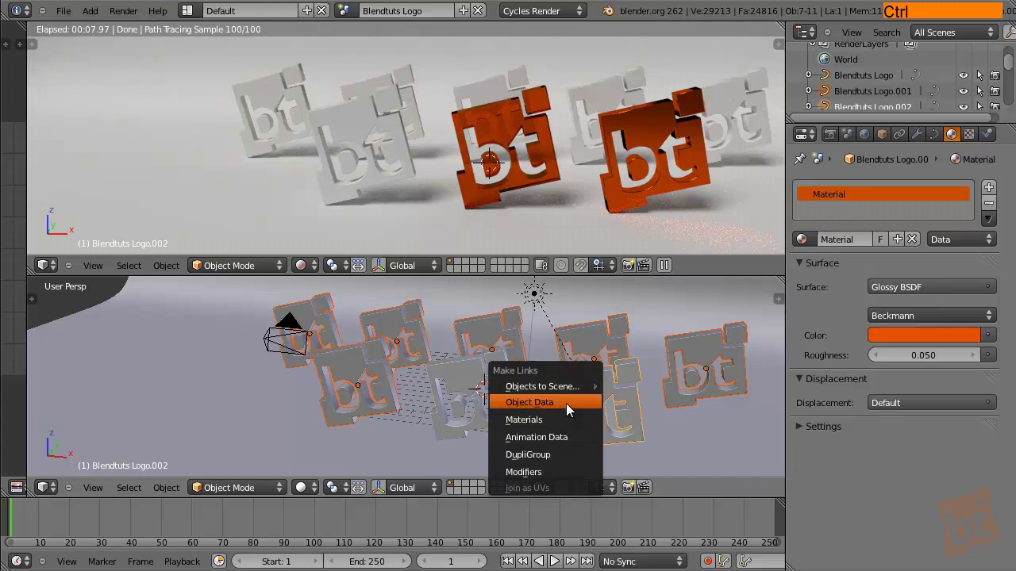
{"action": "left_click", "coordinate": [559, 421]}
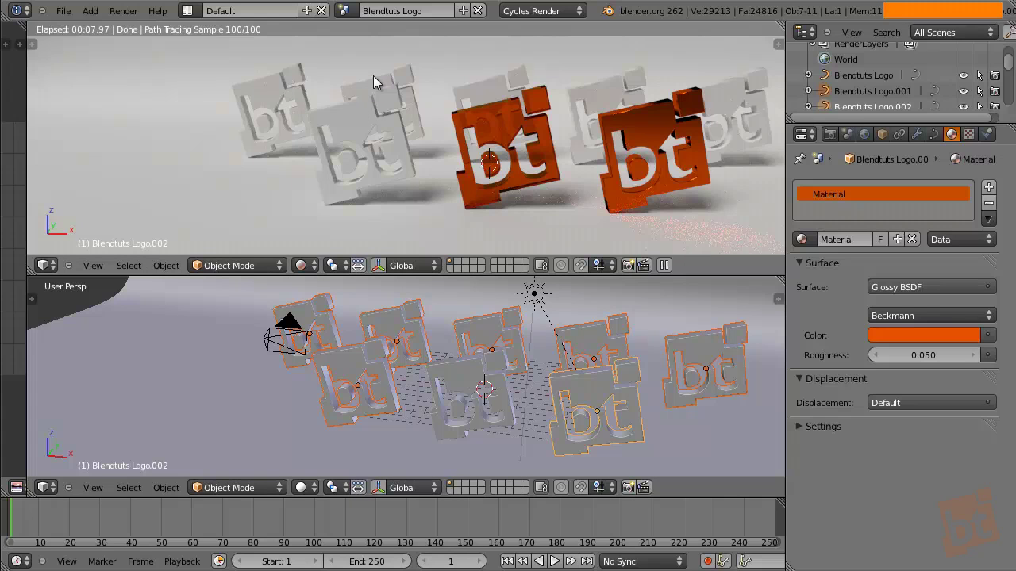
{"action": "left_click", "coordinate": [667, 267]}
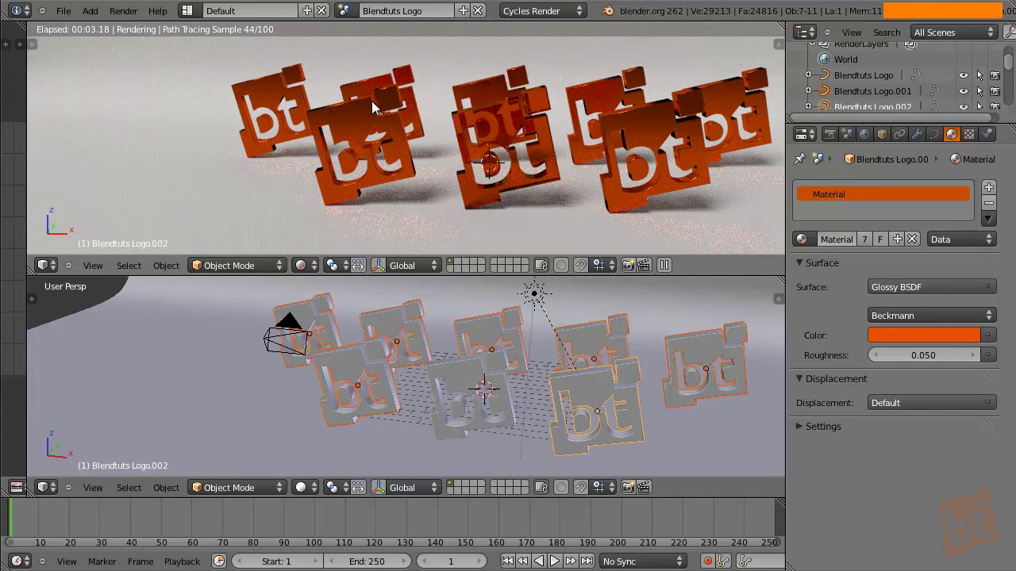
Step: Set the Sun lamp's emission strength to 0.400
{"action": "key", "text": "shift"}
{"action": "middle_click_drag", "start_coordinate": [553, 175], "coordinate": [512, 148], "text": "shift"}
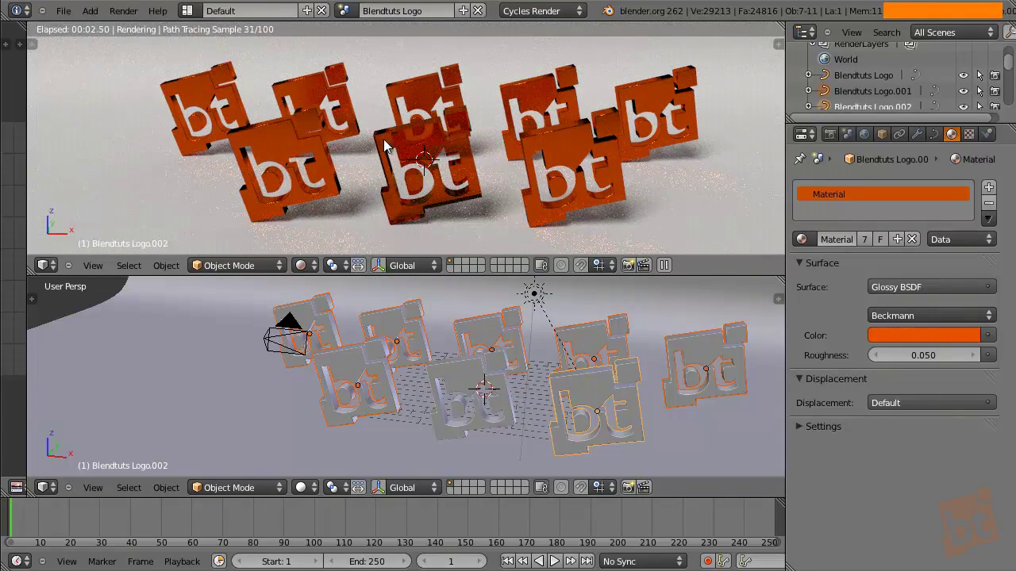
{"action": "scroll", "coordinate": [444, 187], "scroll_direction": "down", "scroll_amount": 4}
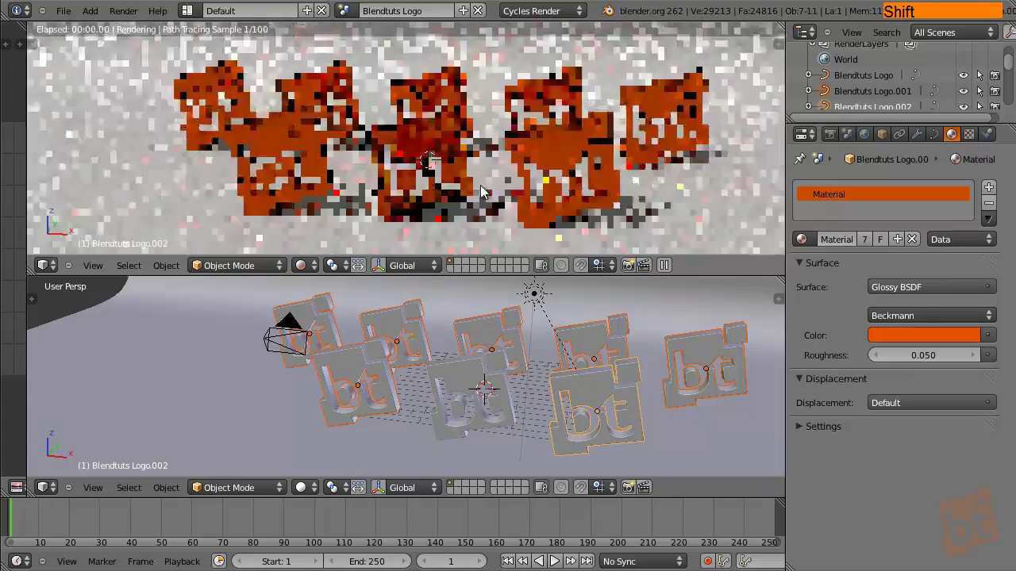
{"action": "middle_click_drag", "start_coordinate": [446, 201], "coordinate": [477, 204], "text": "shift"}
{"action": "right_click", "coordinate": [532, 295]}
{"action": "left_click", "coordinate": [922, 371]}
{"action": "type", "text": "0.4"}
{"action": "key", "text": "Return"}
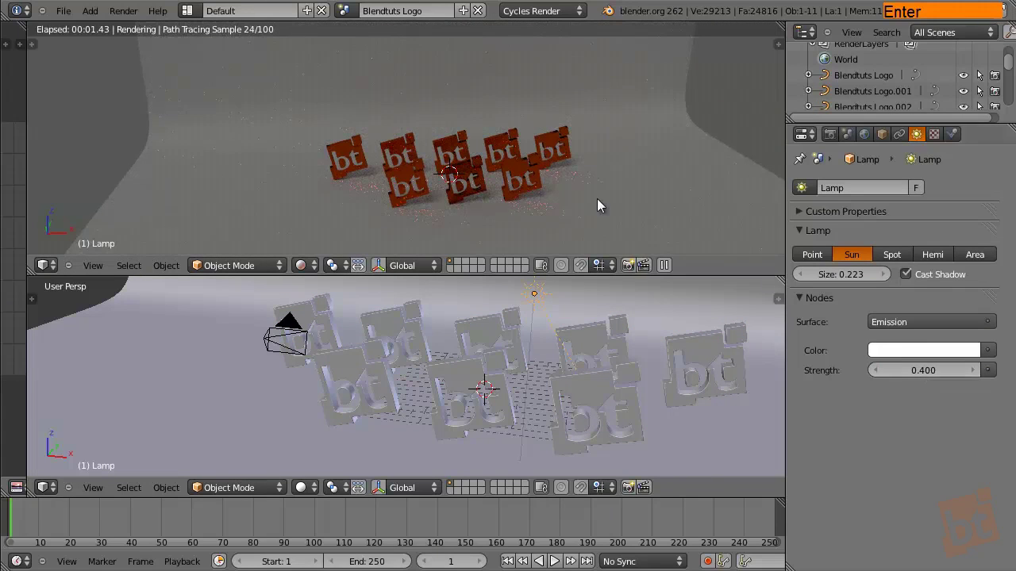
Step: Add a mesh plane among the logos and scale it up to several times its original size
{"action": "middle_click_drag", "start_coordinate": [530, 182], "coordinate": [504, 202]}
{"action": "key", "text": "shift+a"}
{"action": "mouse_move", "coordinate": [560, 151]}
{"action": "left_click", "coordinate": [638, 156]}
{"action": "key", "text": "s"}
{"action": "left_click", "coordinate": [688, 143]}
{"action": "key", "text": "s"}
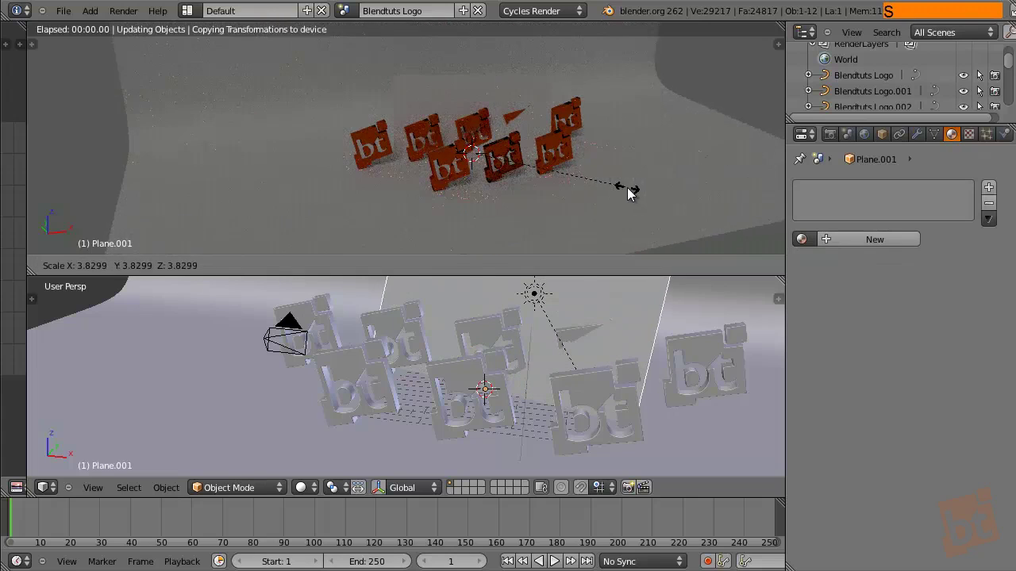
{"action": "left_click", "coordinate": [627, 187]}
Step: Move the new plane out beside the backdrop, clear of the logos
{"action": "middle_click_drag", "start_coordinate": [605, 166], "coordinate": [544, 189], "text": "shift"}
{"action": "key", "text": "g"}
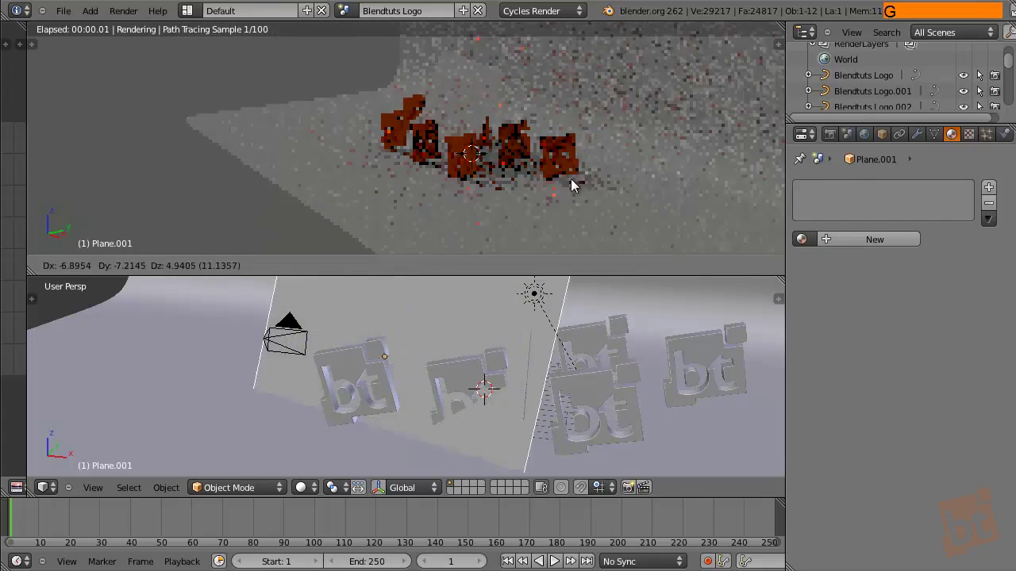
{"action": "left_click", "coordinate": [424, 148]}
{"action": "middle_click_drag", "start_coordinate": [423, 147], "coordinate": [493, 196], "text": "shift"}
{"action": "key", "text": "g"}
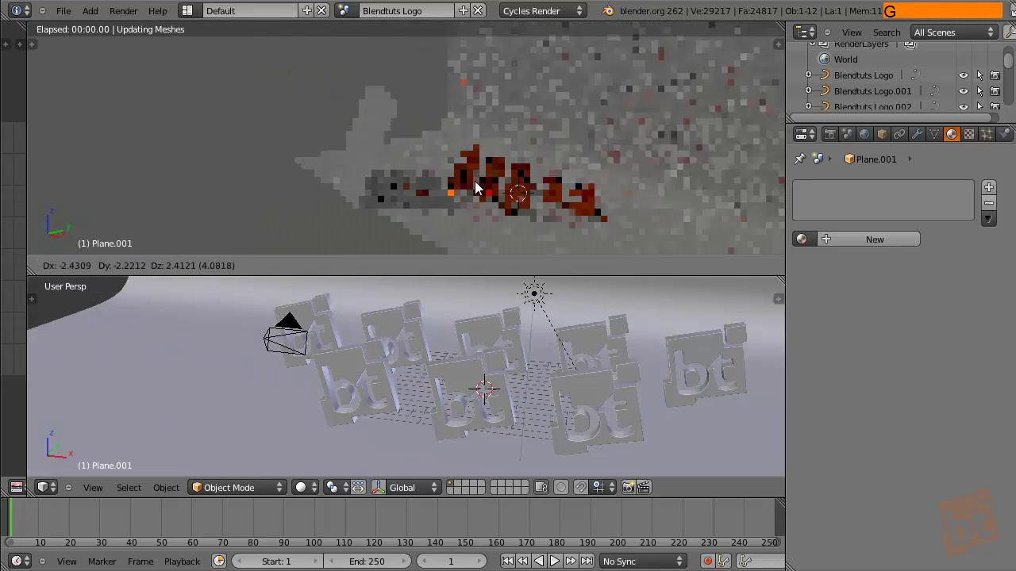
{"action": "left_click", "coordinate": [405, 150]}
{"action": "key", "text": "g"}
{"action": "left_click", "coordinate": [449, 199]}
{"action": "middle_click_drag", "start_coordinate": [449, 199], "coordinate": [574, 226], "text": "shift"}
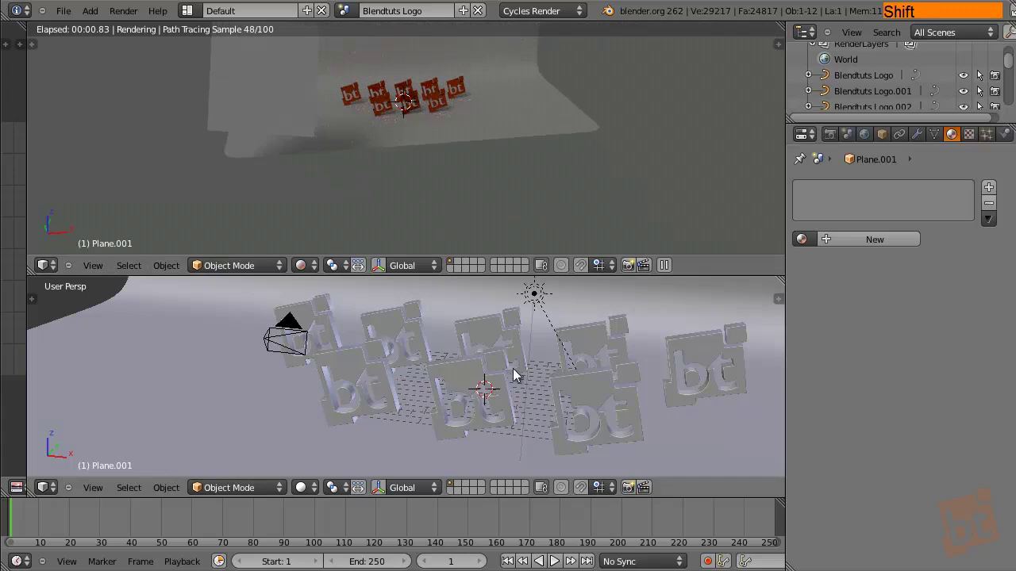
Step: Scale the plane down and rotate it to face the logos as a light panel
{"action": "middle_click_drag", "start_coordinate": [369, 141], "coordinate": [404, 193], "text": "shift"}
{"action": "key", "text": "s"}
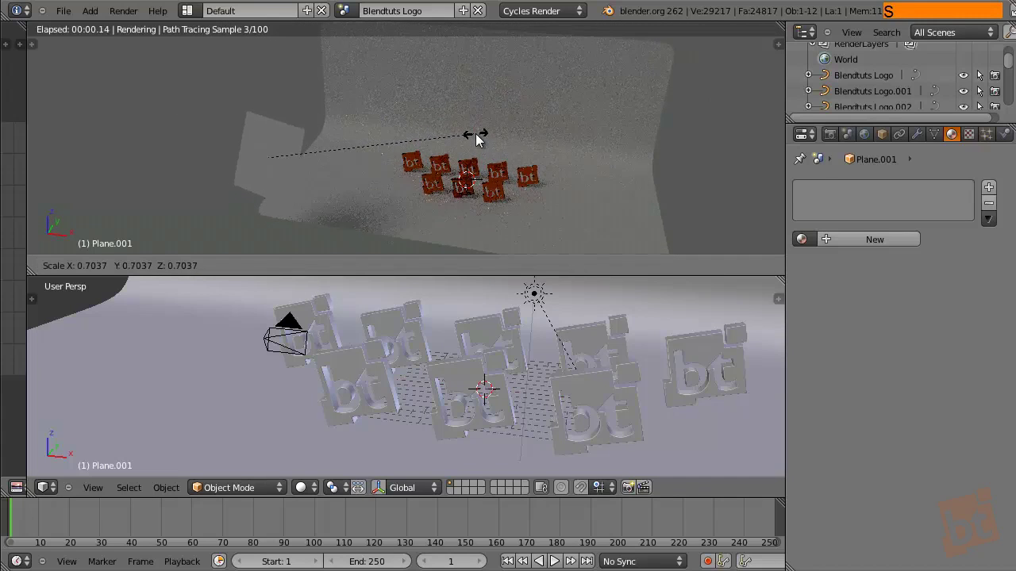
{"action": "left_click", "coordinate": [344, 173]}
{"action": "scroll", "coordinate": [452, 103], "scroll_direction": "down", "scroll_amount": 1}
{"action": "middle_click_drag", "start_coordinate": [351, 198], "coordinate": [262, 206], "text": "shift"}
{"action": "key", "text": "r"}
{"action": "left_click", "coordinate": [465, 202]}
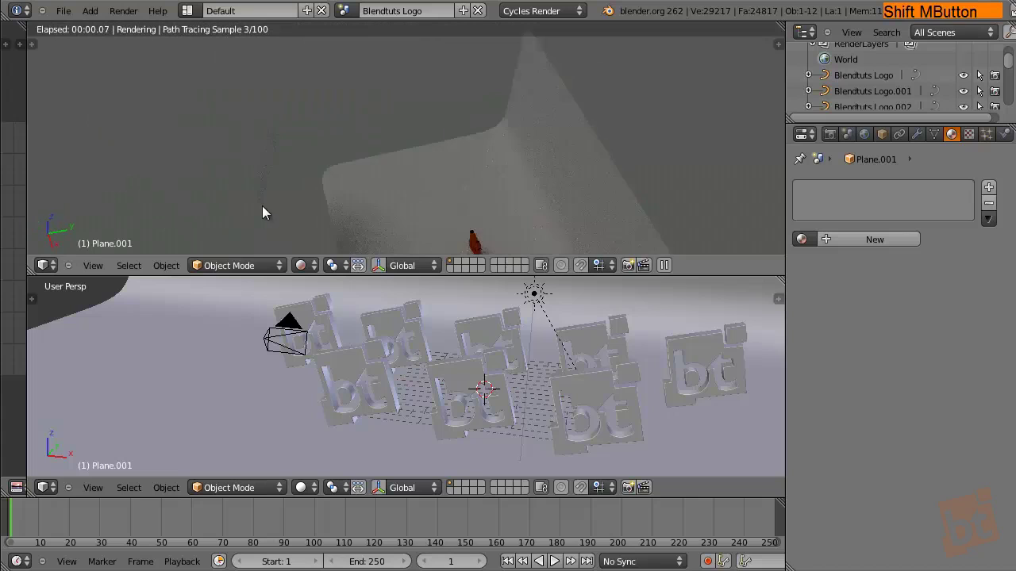
{"action": "key", "text": "r"}
{"action": "left_click", "coordinate": [452, 231]}
{"action": "middle_click_drag", "start_coordinate": [452, 230], "coordinate": [476, 167], "text": "shift"}
Step: Create a new material on the plane and name it Emission Mat
{"action": "left_click", "coordinate": [837, 240]}
{"action": "left_click", "coordinate": [852, 237]}
{"action": "type", "text": "Emission Mat"}
{"action": "key", "text": "Return"}
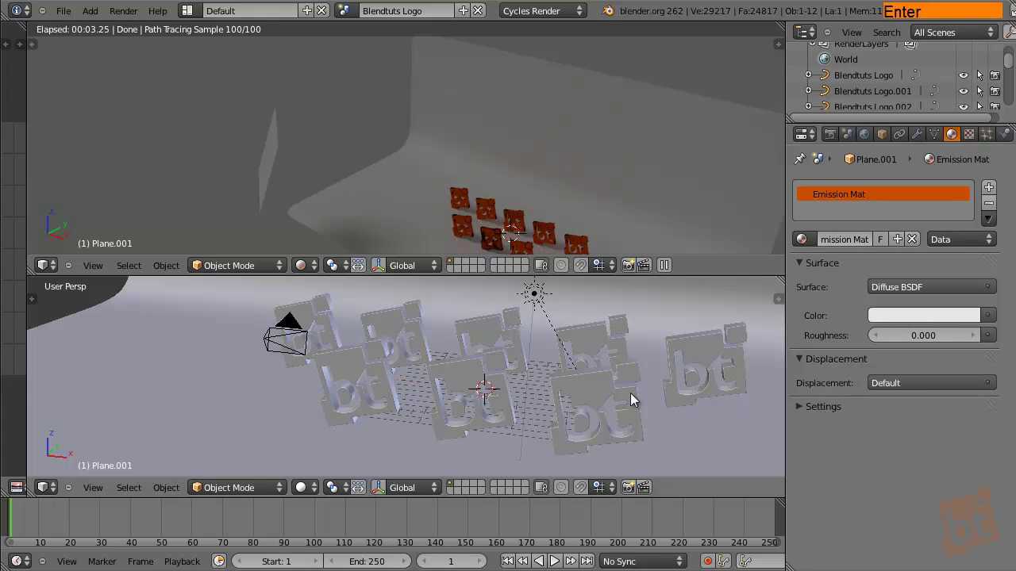
Step: Rename the material shared by the glossy logos as Glossy Mat
{"action": "right_click", "coordinate": [630, 392]}
{"action": "left_click", "coordinate": [837, 239]}
{"action": "type", "text": "Glossy Mat"}
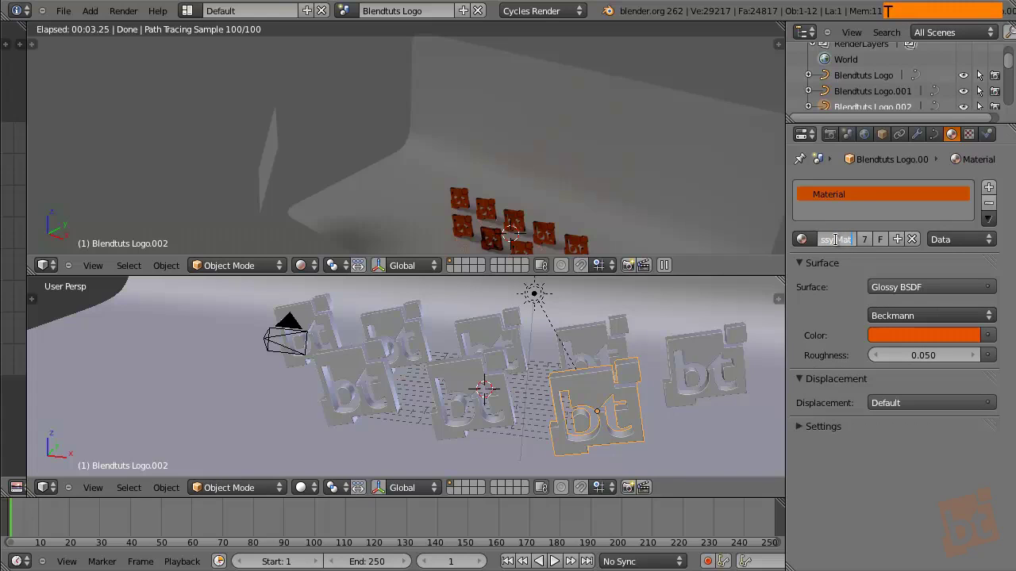
{"action": "key", "text": "Return"}
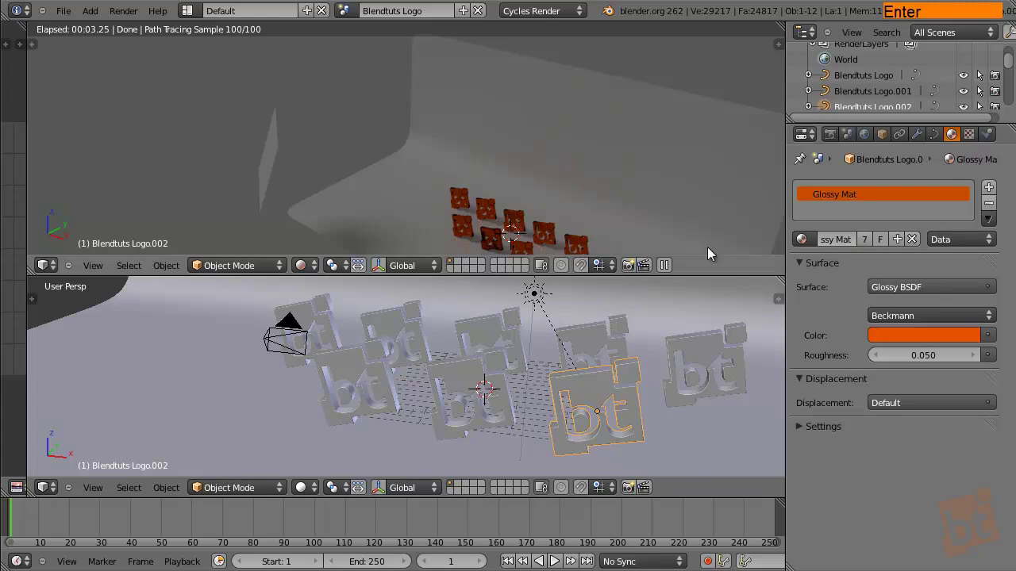
Step: Change the surface of the plane's Emission Mat to Emission
{"action": "right_click", "coordinate": [272, 147]}
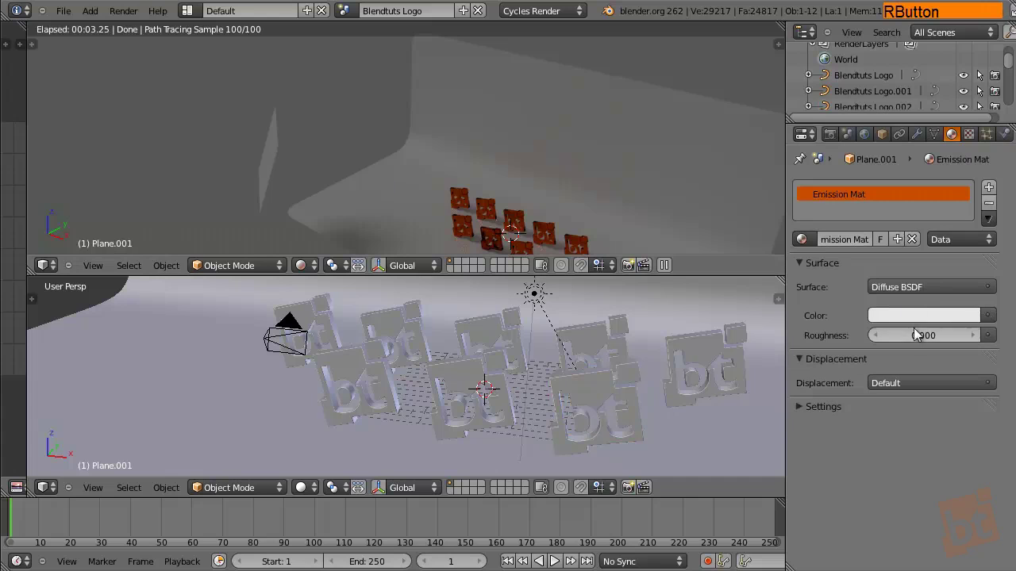
{"action": "left_click", "coordinate": [915, 287]}
{"action": "left_click", "coordinate": [814, 446]}
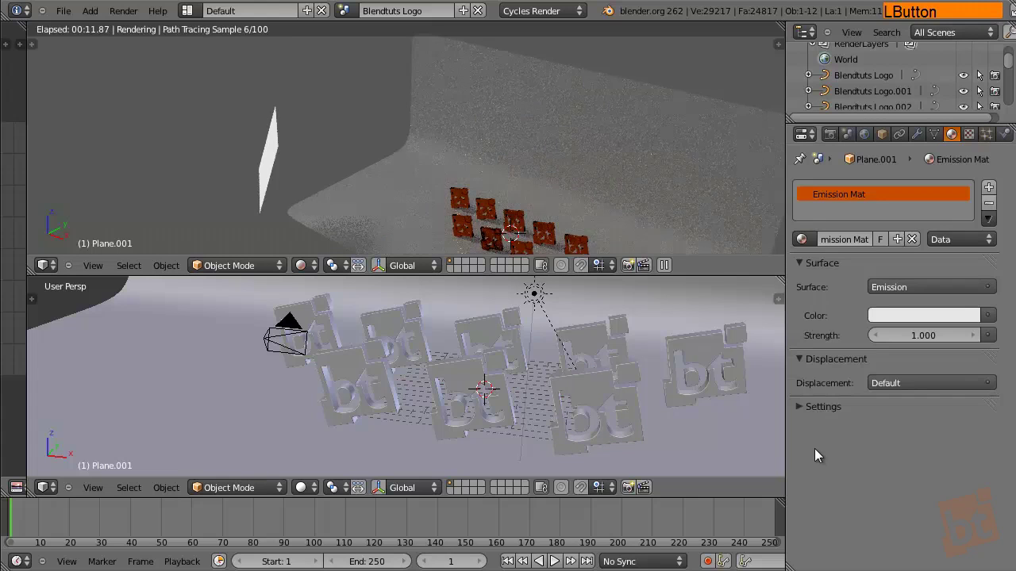
Step: Set the Emission Mat's strength to 37.3 and its color to a light orange of R 0.800, G 0.310, B 0.135
{"action": "left_click_drag", "start_coordinate": [913, 337], "coordinate": [217, 334]}
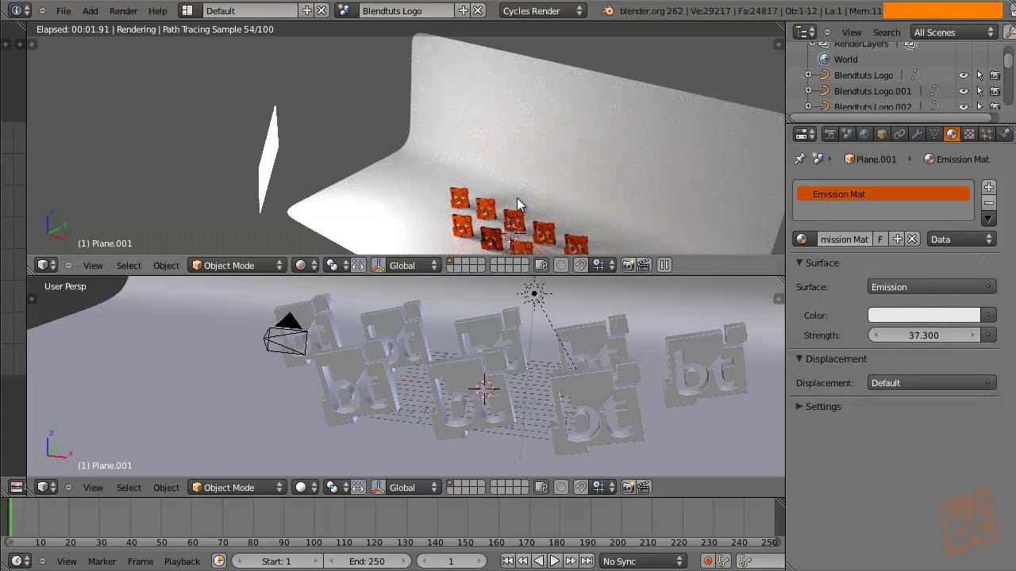
{"action": "key", "text": "KP_0"}
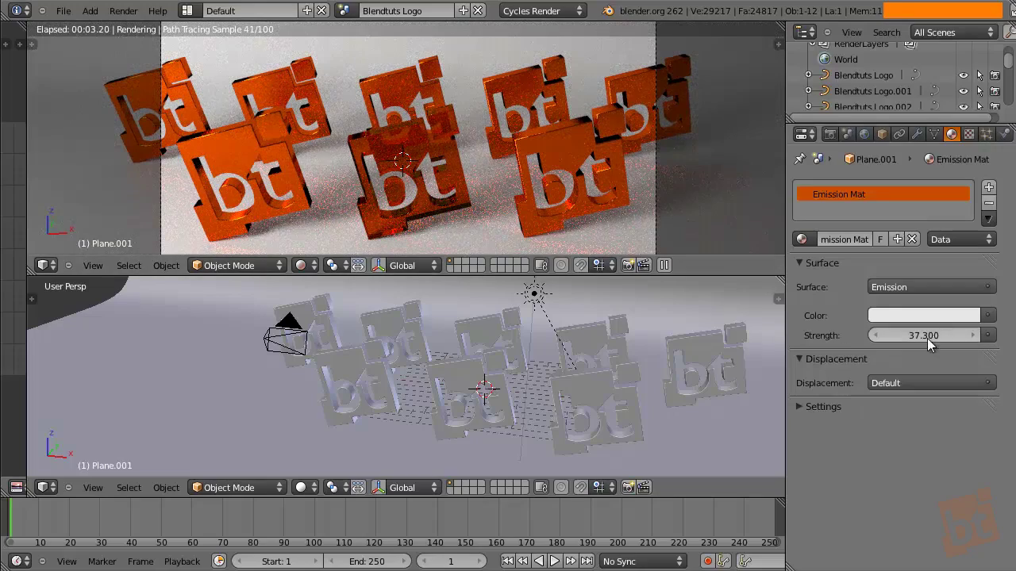
{"action": "left_click", "coordinate": [927, 316]}
{"action": "mouse_move", "coordinate": [897, 175]}
{"action": "left_mouse_down"}
{"action": "mouse_move", "coordinate": [883, 177]}
{"action": "mouse_move", "coordinate": [884, 191]}
{"action": "left_mouse_up"}
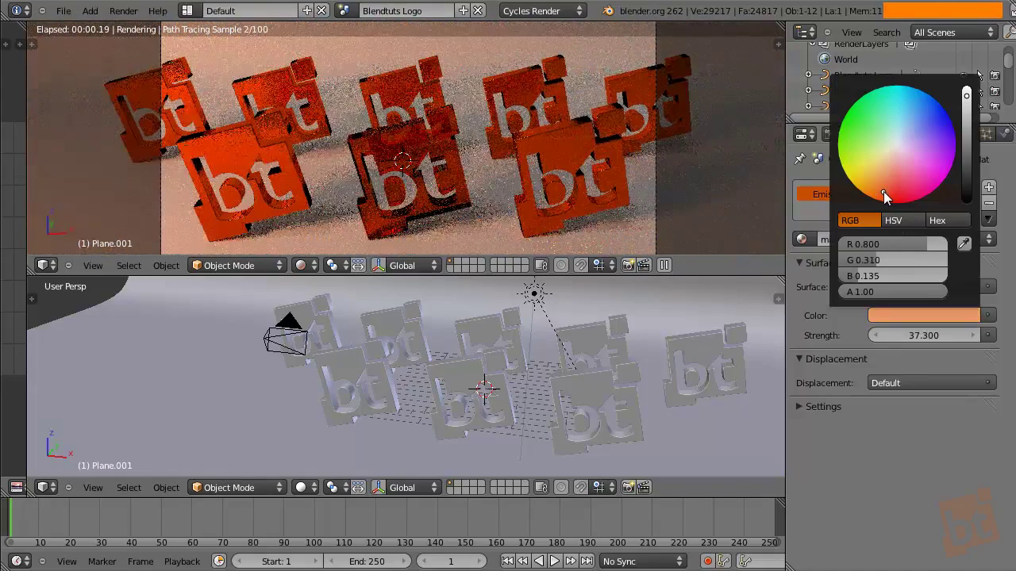
Step: Scale the emissive plane up uniformly by about 1.25 to enlarge the light panel
{"action": "middle_click_drag", "start_coordinate": [422, 374], "coordinate": [410, 371]}
{"action": "right_click", "coordinate": [162, 322]}
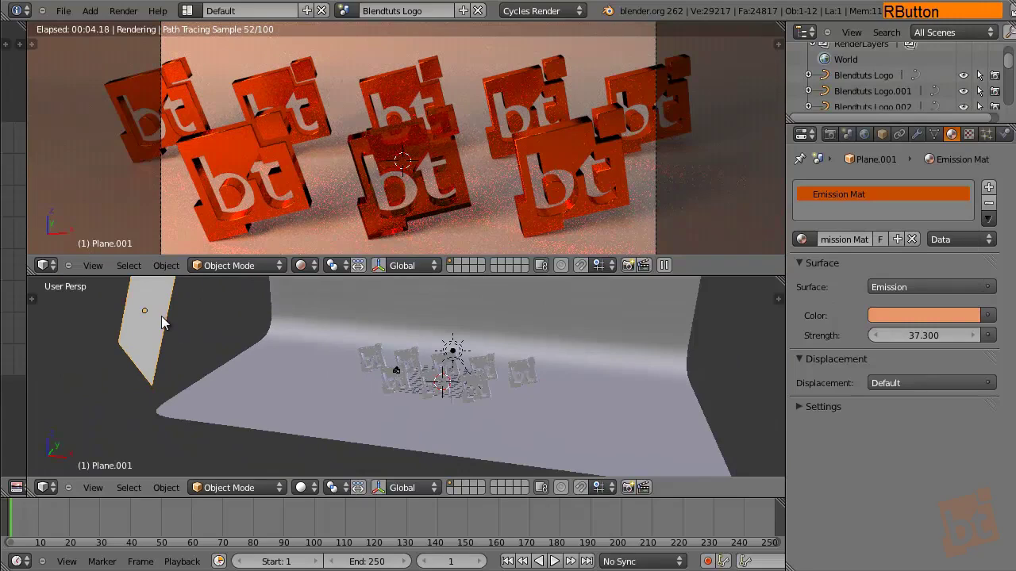
{"action": "middle_click_drag", "start_coordinate": [238, 349], "coordinate": [312, 357]}
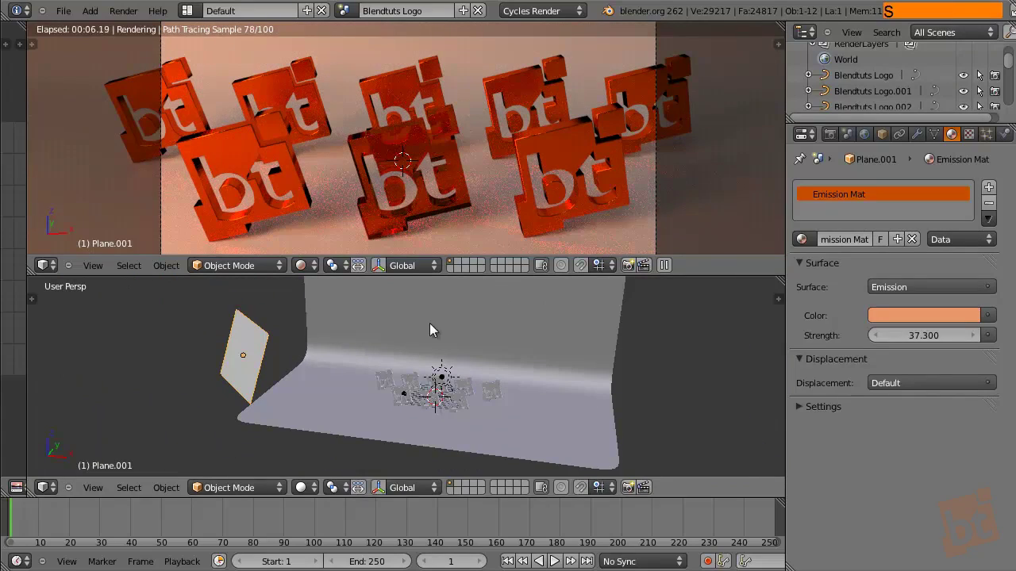
{"action": "key", "text": "s"}
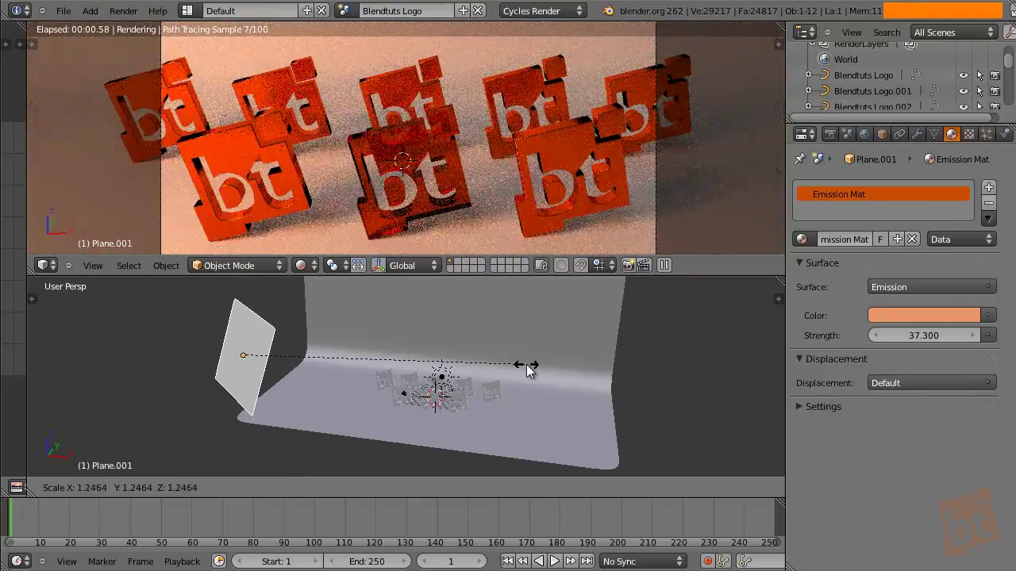
{"action": "left_click", "coordinate": [526, 365]}
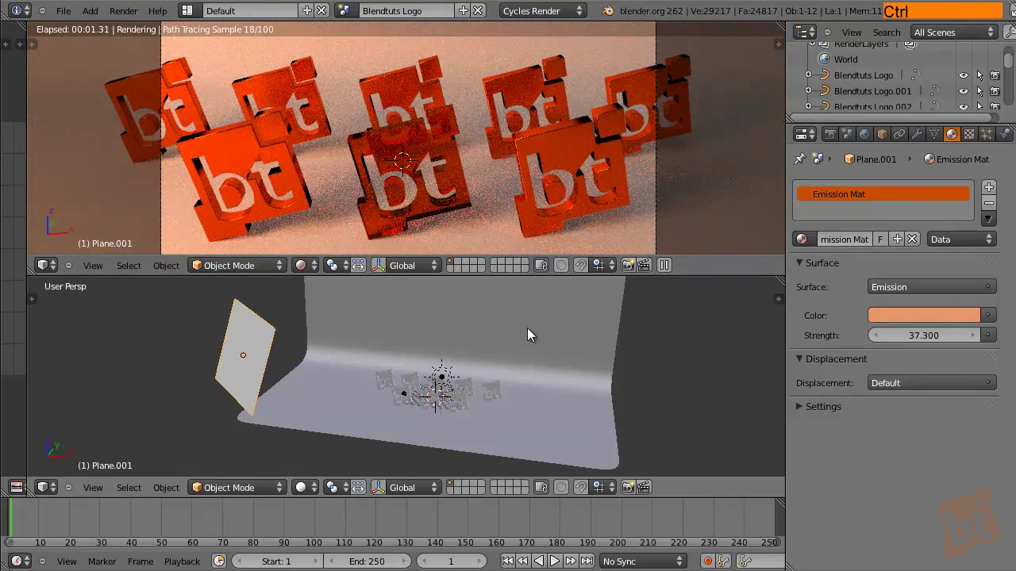
Step: Save the scene as a new Blender file in the Start Scene folder, with "Engli" in its file name
{"action": "key", "text": "ctrl+shift+s"}
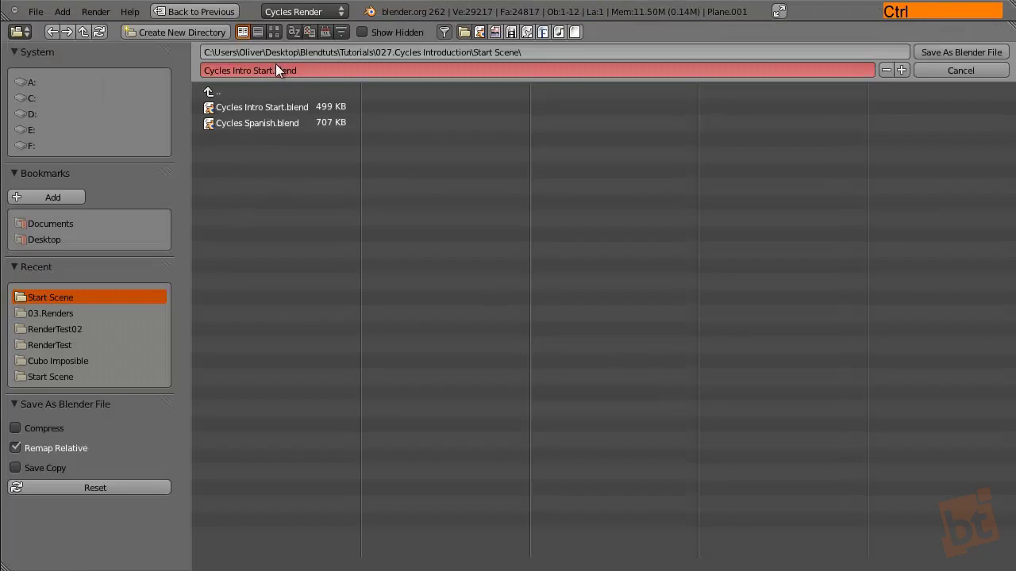
{"action": "left_click", "coordinate": [257, 72]}
{"action": "left_click", "coordinate": [256, 71]}
{"action": "key", "text": "Right"}
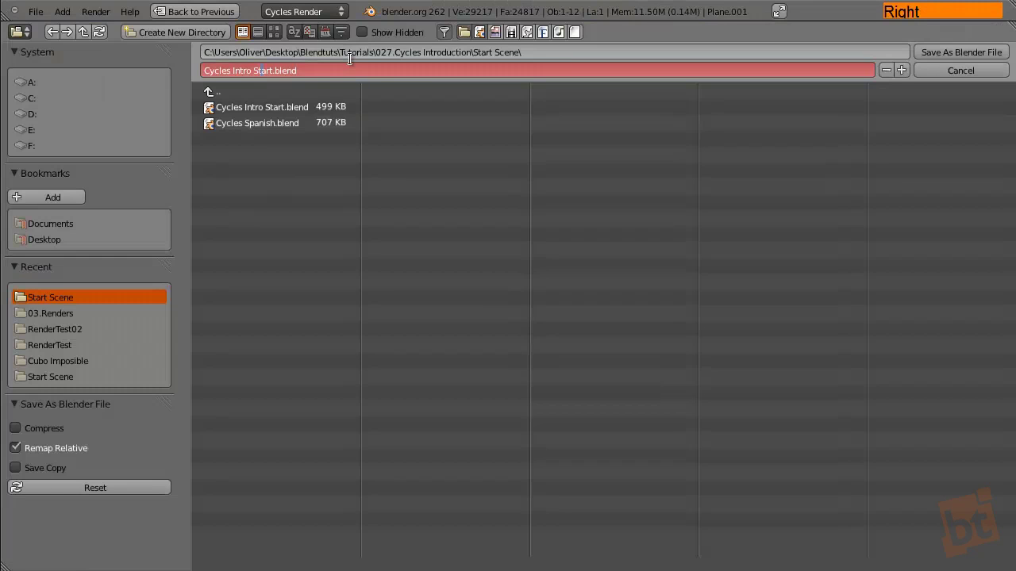
{"action": "type", "text": "_E"}
{"action": "key", "text": "BackSpace"}
{"action": "type", "text": "Engli"}
{"action": "key", "text": "Return"}
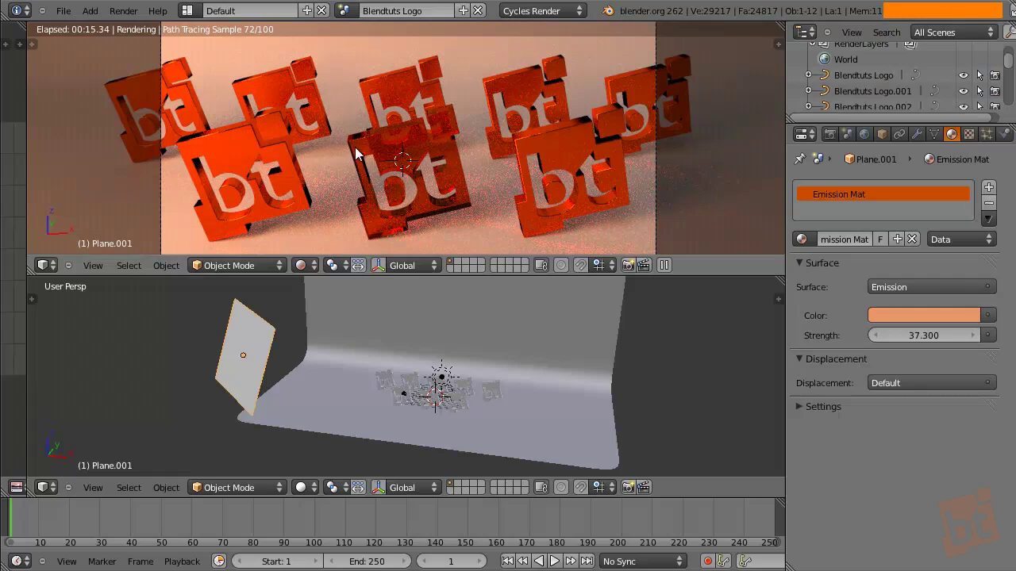
Step: Select the sun lamp near the logos
{"action": "key", "text": "shift"}
{"action": "middle_click_drag", "start_coordinate": [476, 238], "coordinate": [376, 167], "text": "shift"}
{"action": "right_click", "coordinate": [356, 188]}
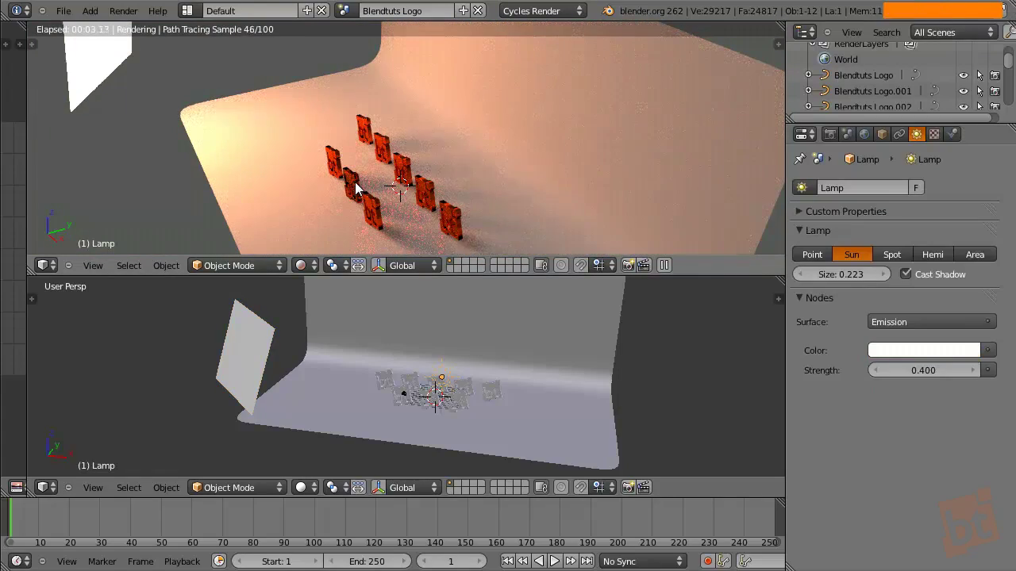
Step: Save the scene over its existing file
{"action": "key", "text": "KP_Decimal"}
{"action": "middle_click_drag", "start_coordinate": [387, 134], "coordinate": [359, 173], "text": "shift"}
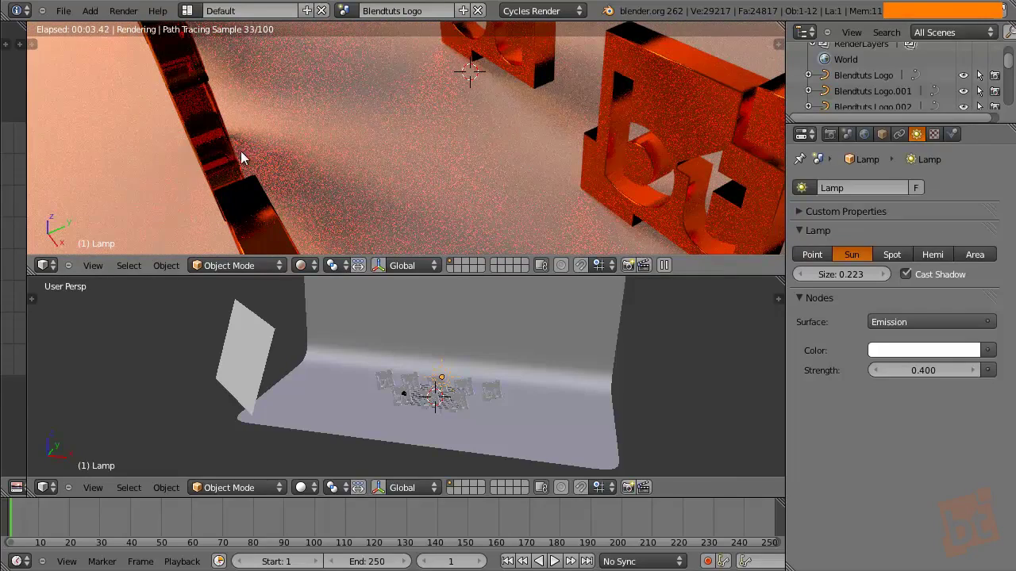
{"action": "middle_click_drag", "start_coordinate": [389, 151], "coordinate": [347, 164], "text": "shift"}
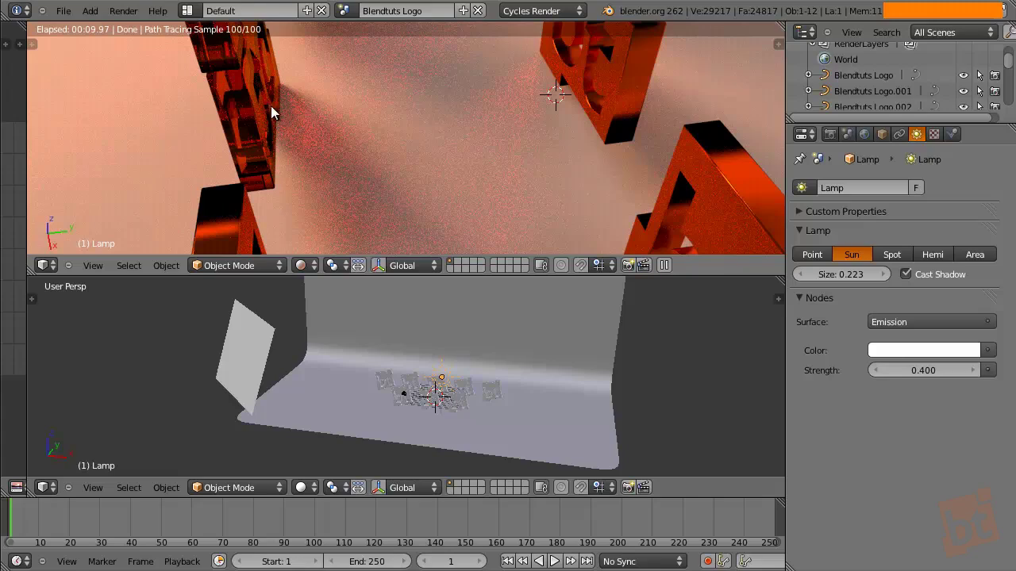
{"action": "middle_click_drag", "start_coordinate": [295, 170], "coordinate": [436, 140], "text": "shift"}
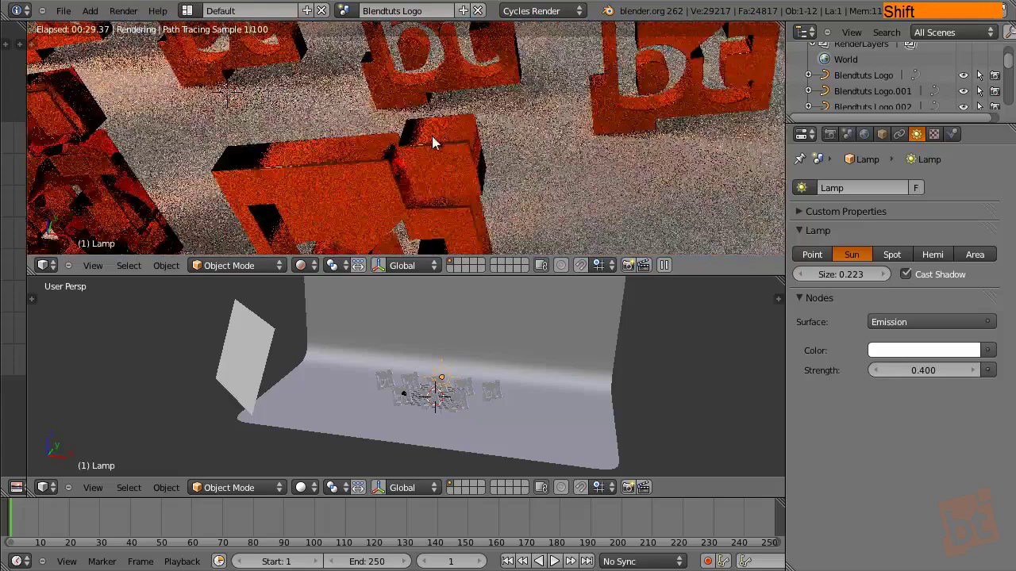
{"action": "middle_click_drag", "start_coordinate": [353, 167], "coordinate": [477, 190]}
{"action": "mouse_move", "coordinate": [476, 177]}
{"action": "middle_mouse_down", "text": "shift"}
{"action": "mouse_move", "coordinate": [474, 166]}
{"action": "mouse_move", "coordinate": [480, 178]}
{"action": "middle_mouse_up", "text": "shift"}
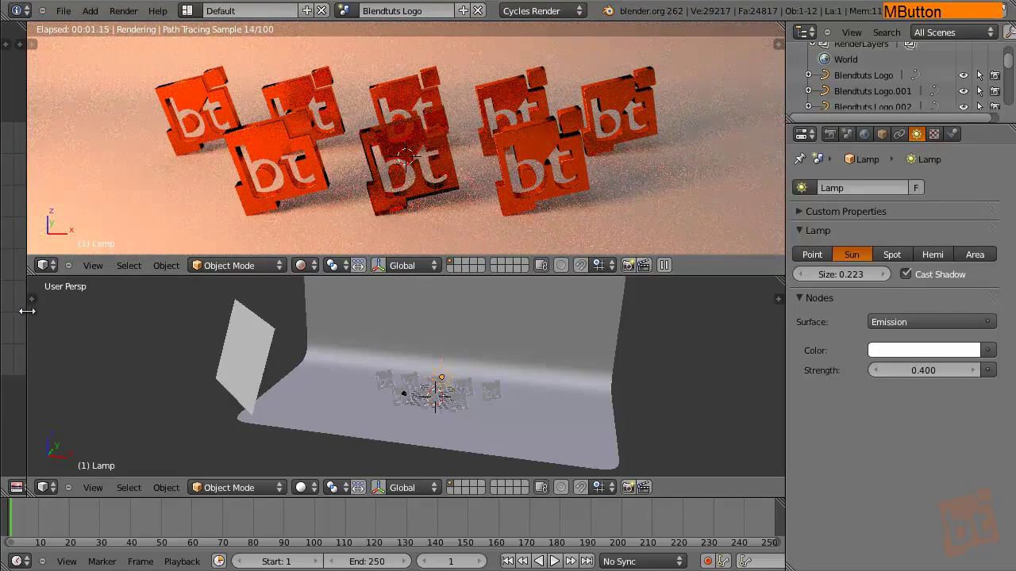
{"action": "key", "text": "ctrl+s"}
{"action": "left_click", "coordinate": [388, 135]}
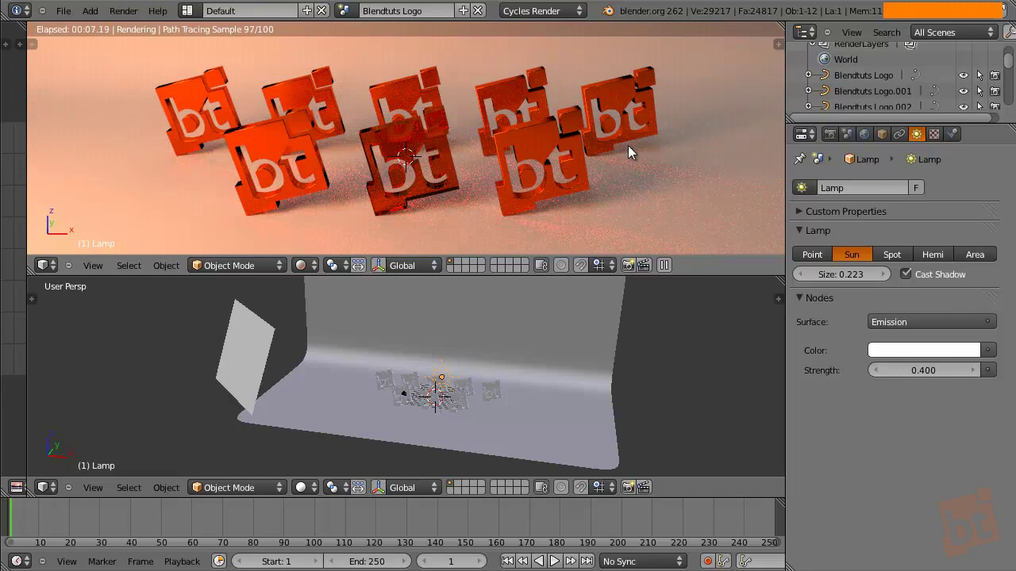
Step: Select the backdrop plane and rename its material to Floor Mat
{"action": "right_click", "coordinate": [678, 201]}
{"action": "left_click", "coordinate": [876, 240]}
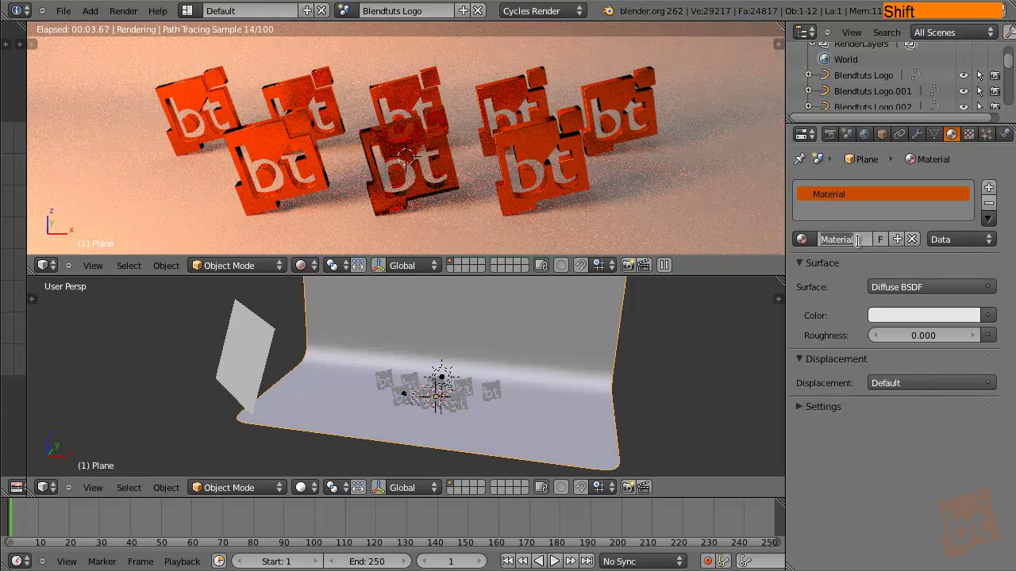
{"action": "type", "text": "Floor Mat"}
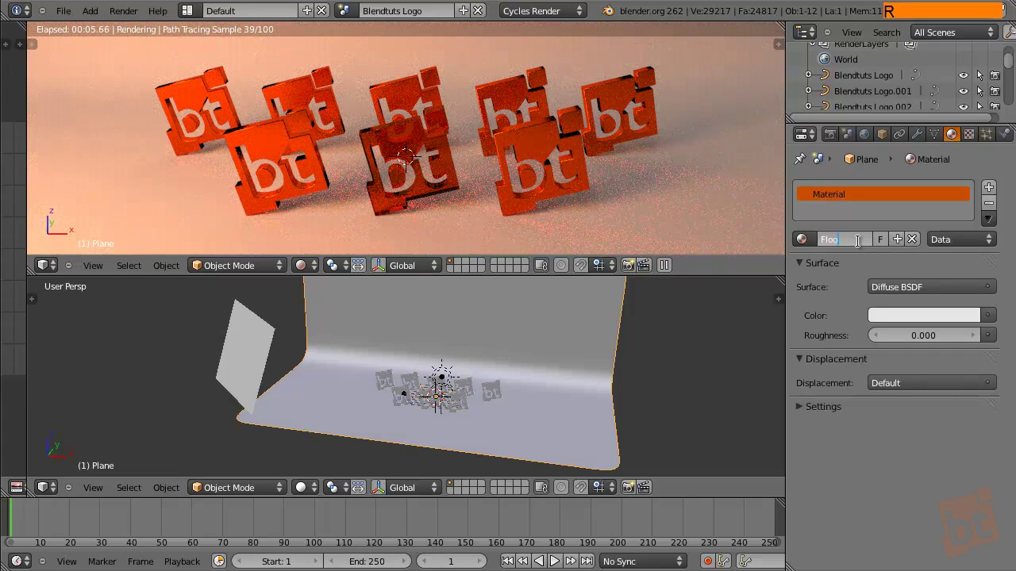
{"action": "key", "text": "Return"}
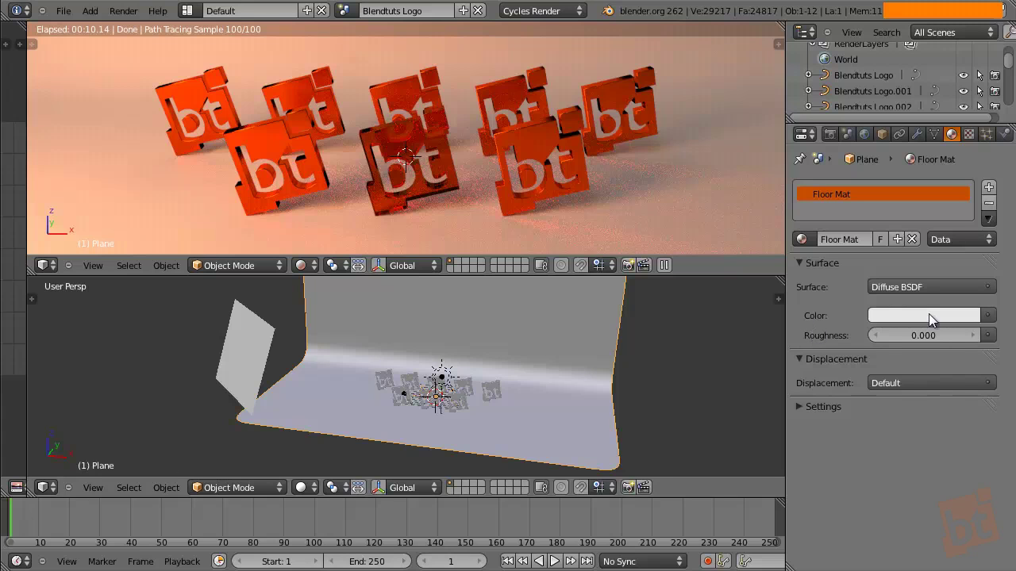
Step: Feed the Floor Mat diffuse color from an Image Texture and load ConcreteBase.png into it
{"action": "left_click", "coordinate": [989, 317]}
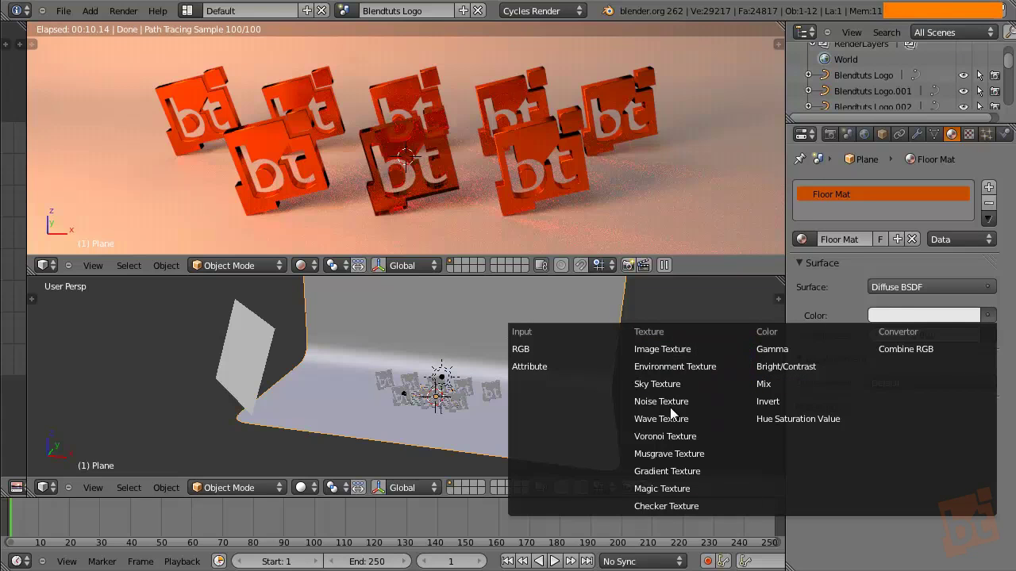
{"action": "left_click", "coordinate": [672, 349]}
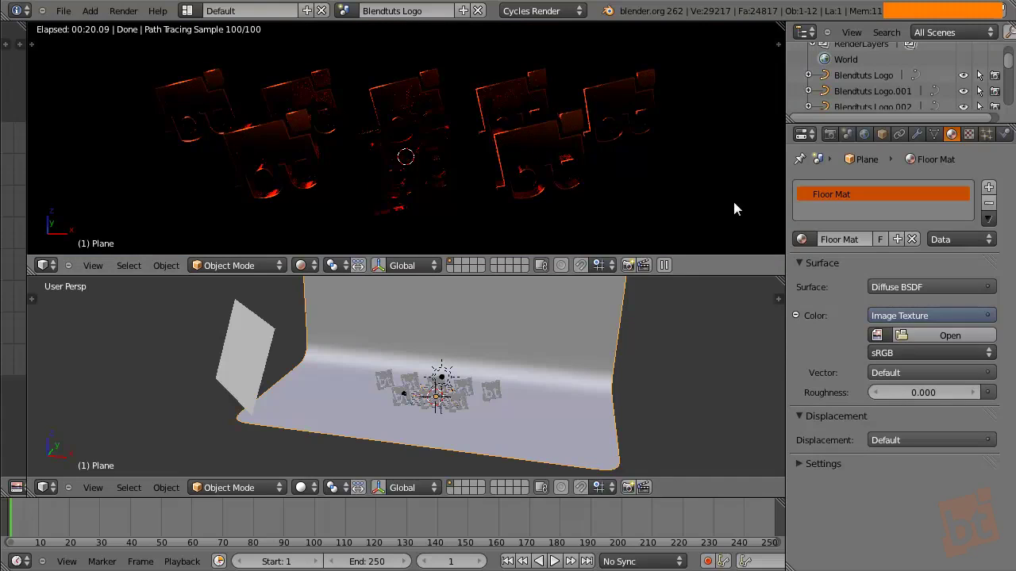
{"action": "left_click", "coordinate": [926, 335]}
{"action": "left_click", "coordinate": [424, 132]}
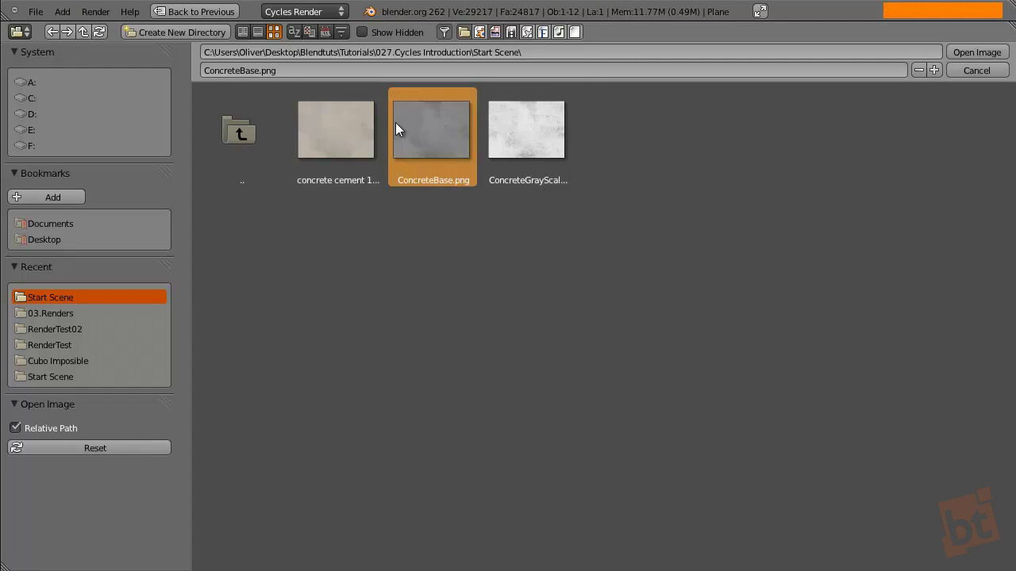
{"action": "left_click", "coordinate": [984, 52]}
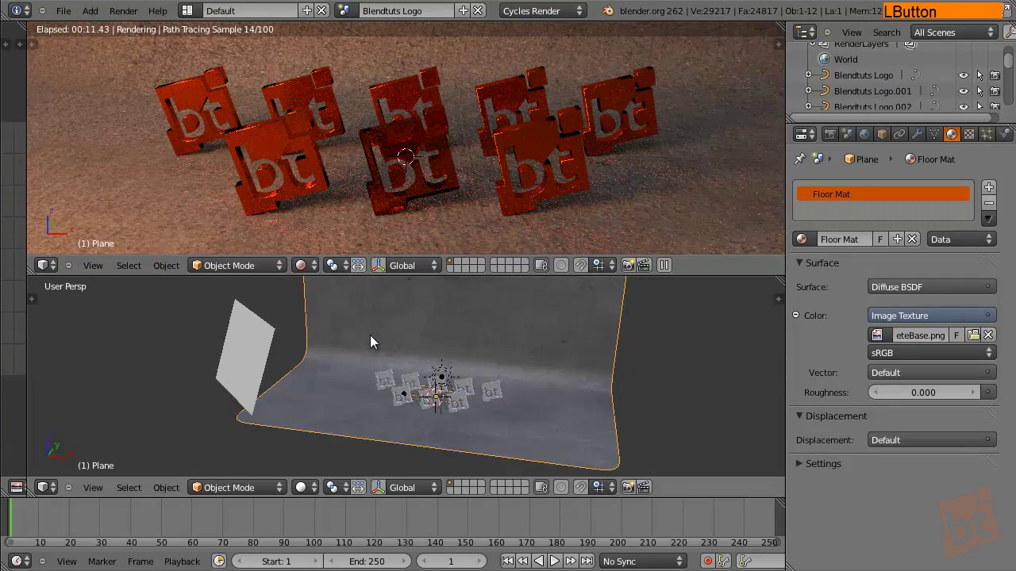
Step: Widen the UV/Image Editor beside the 3D views and set the concrete texture's vector to the UV texture coordinates
{"action": "middle_click_drag", "start_coordinate": [429, 381], "coordinate": [457, 376]}
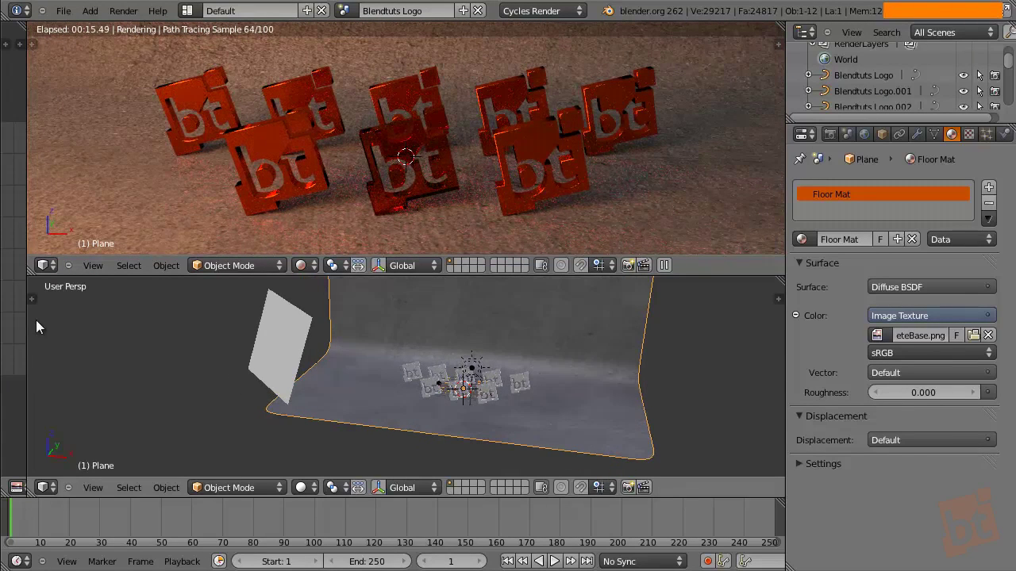
{"action": "left_click_drag", "start_coordinate": [27, 316], "coordinate": [313, 336]}
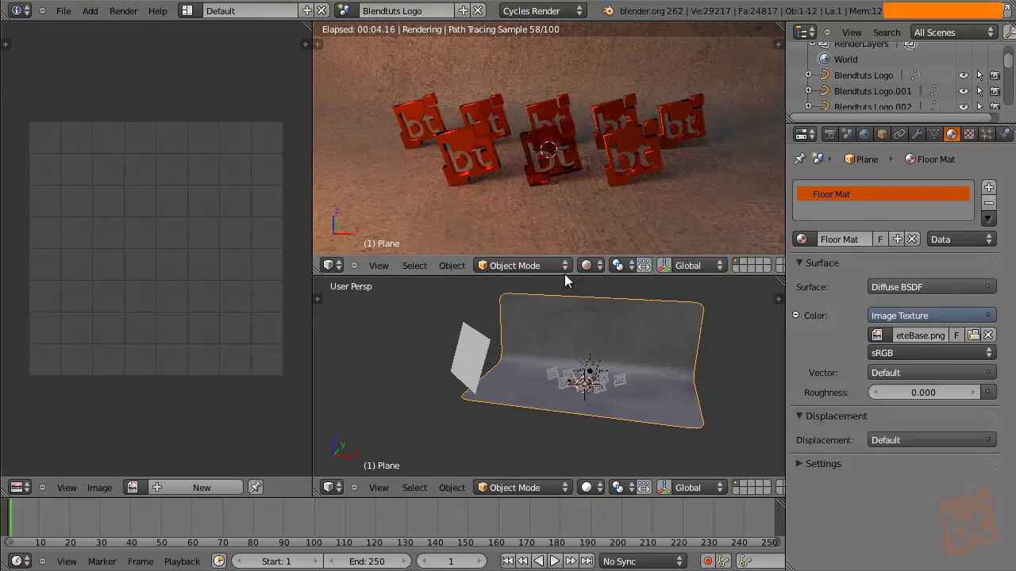
{"action": "key", "text": "Tab"}
{"action": "key", "text": "a"}
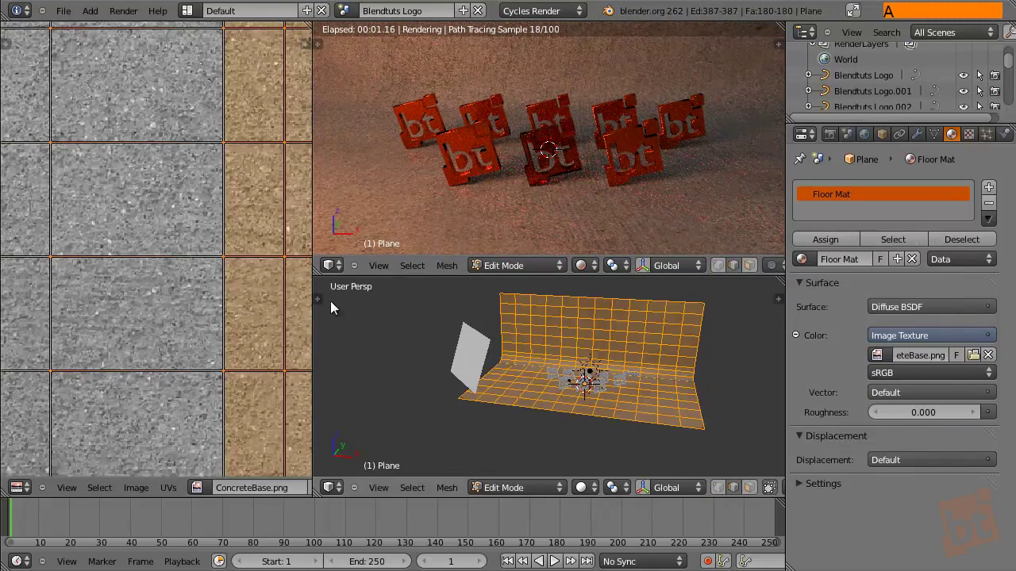
{"action": "key", "text": "Tab"}
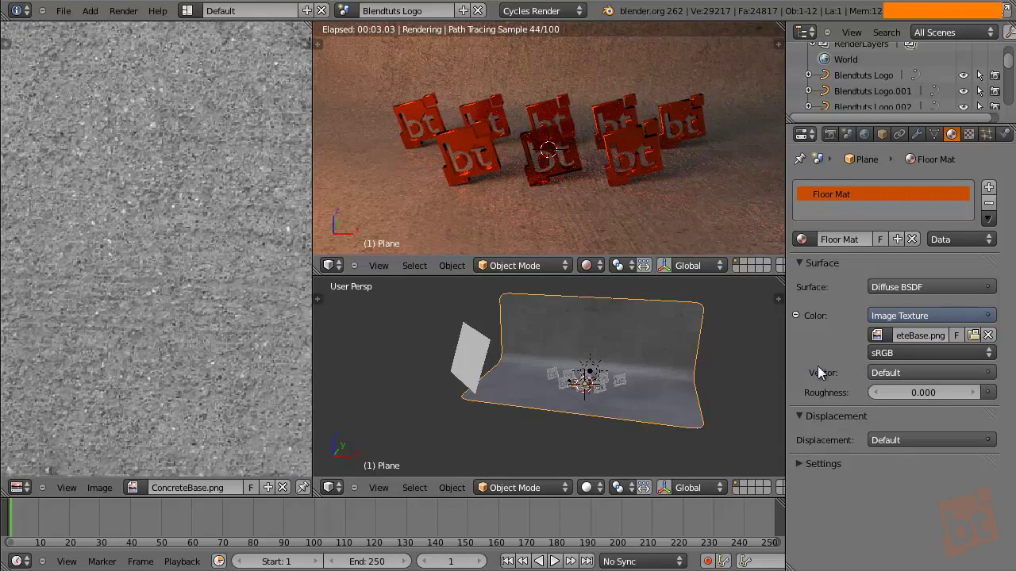
{"action": "left_click", "coordinate": [944, 372]}
{"action": "left_click", "coordinate": [714, 148]}
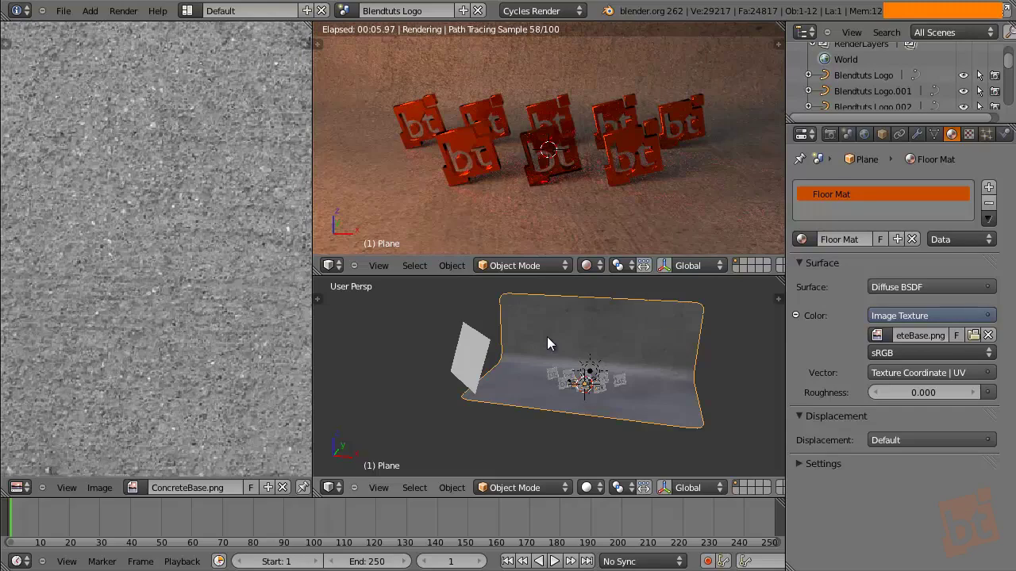
Step: Scale up the backdrop plane's whole UV layout to about twice its size, beyond the concrete image's bounds
{"action": "key", "text": "Tab"}
{"action": "middle_click", "coordinate": [282, 254]}
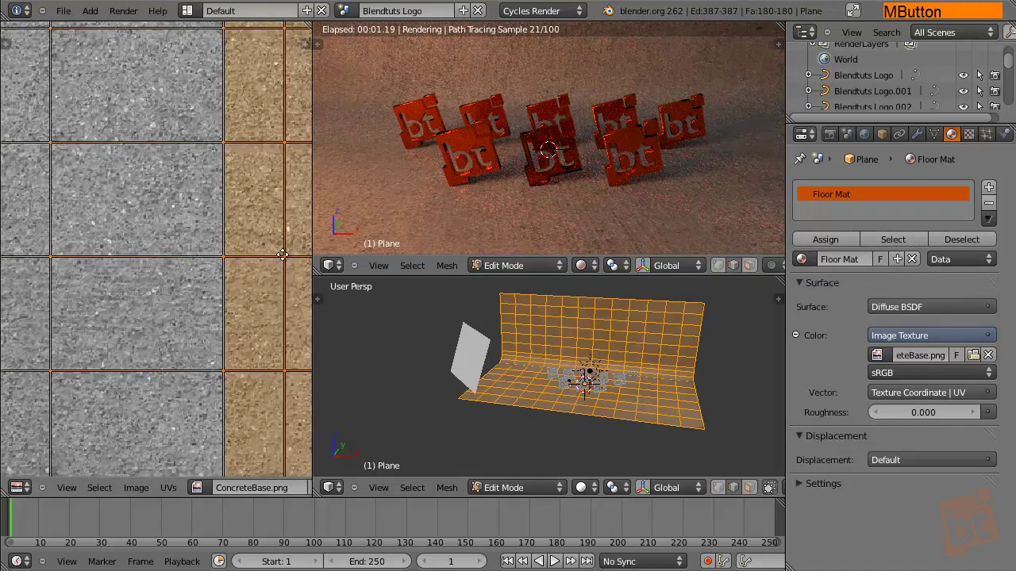
{"action": "scroll", "coordinate": [256, 300], "scroll_direction": "down", "scroll_amount": 8}
{"action": "key", "text": "a"}
{"action": "middle_click_drag", "start_coordinate": [251, 298], "coordinate": [246, 324]}
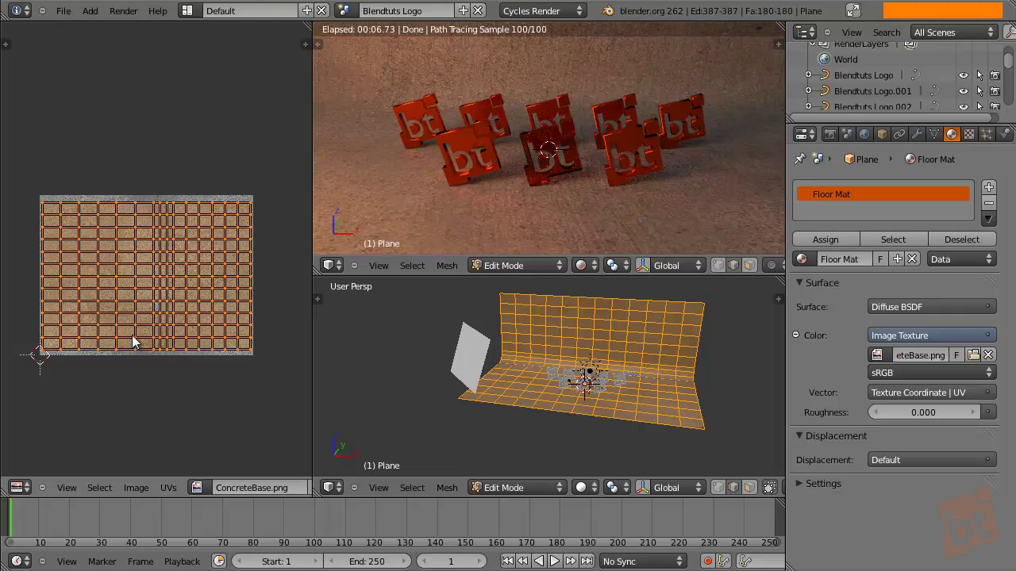
{"action": "key", "text": "s"}
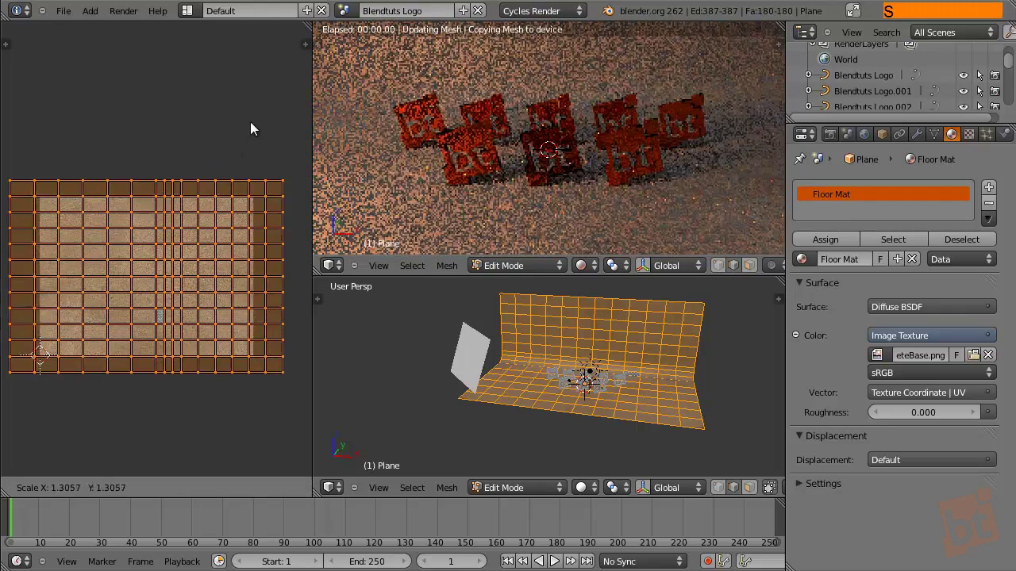
{"action": "left_click", "coordinate": [256, 146]}
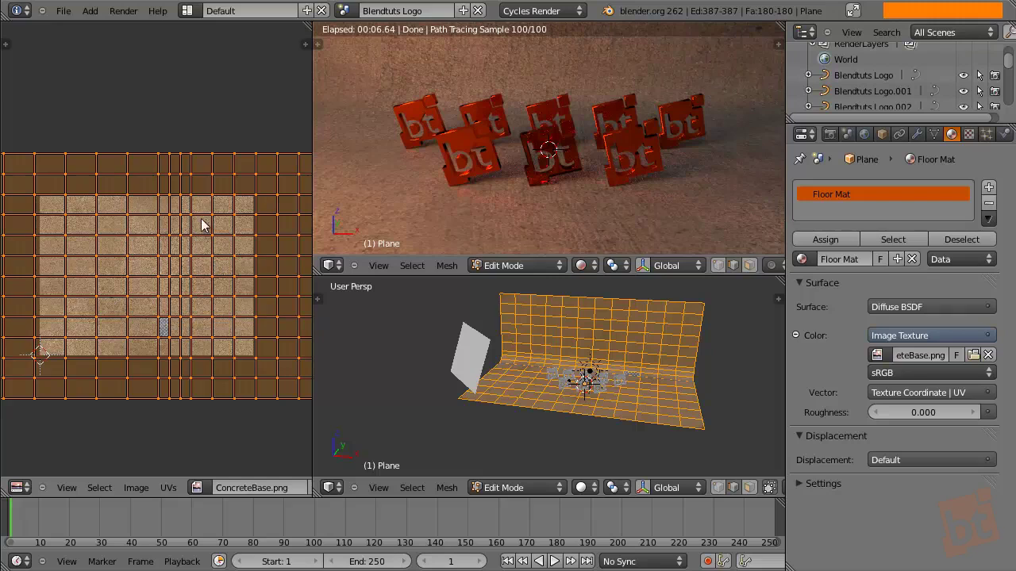
{"action": "key", "text": "s"}
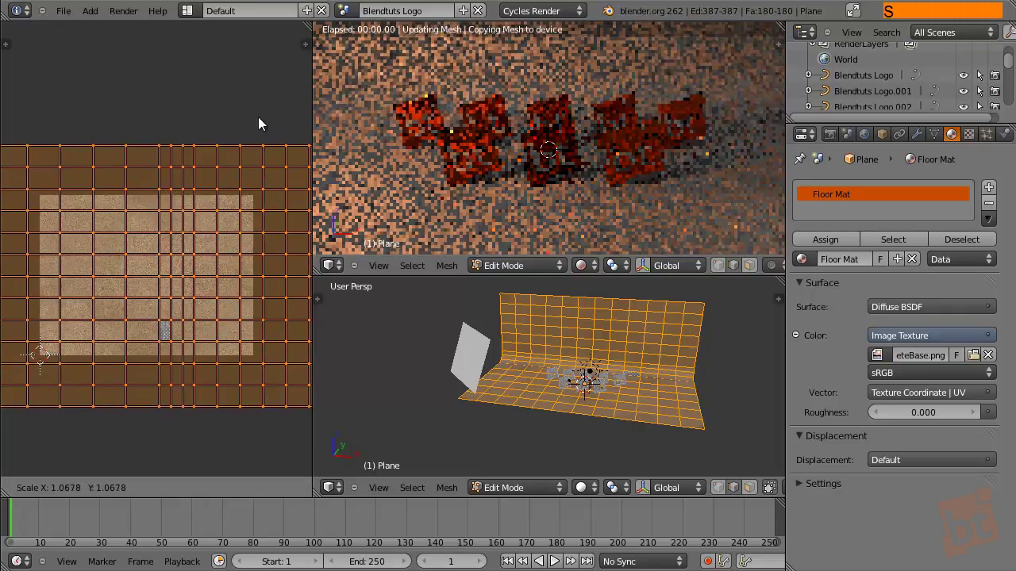
{"action": "left_click", "coordinate": [275, 94]}
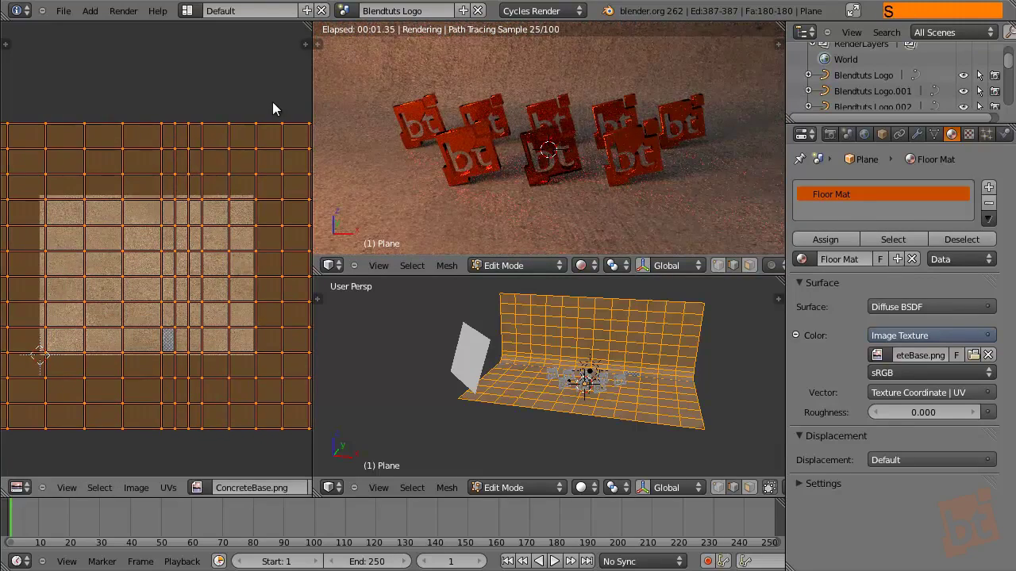
{"action": "key", "text": "s"}
{"action": "left_click", "coordinate": [279, 87]}
{"action": "key", "text": "Tab"}
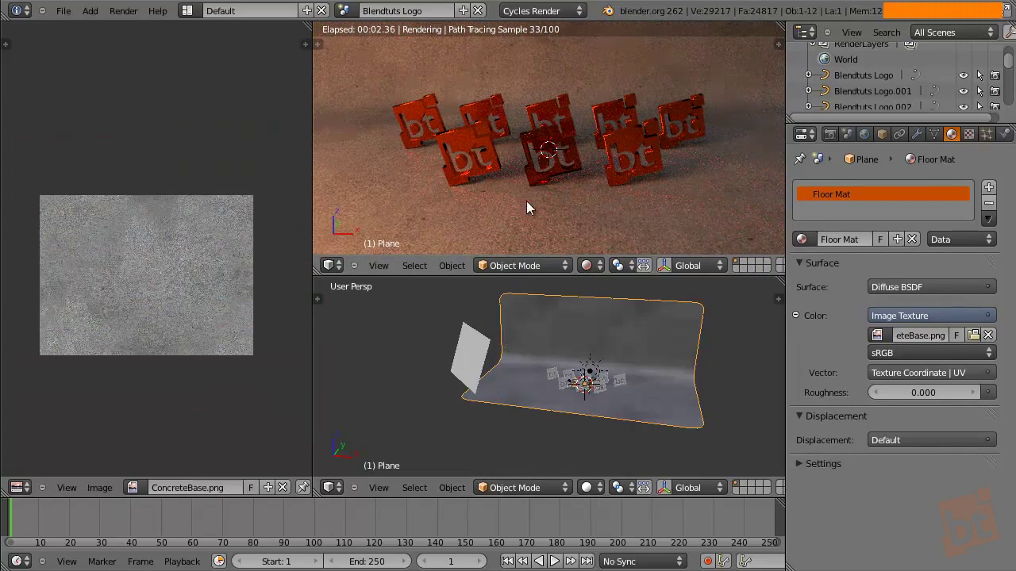
Step: Try raising a floor edge near the logos along the Z axis in Edit Mode, and undo that move
{"action": "key", "text": "Tab"}
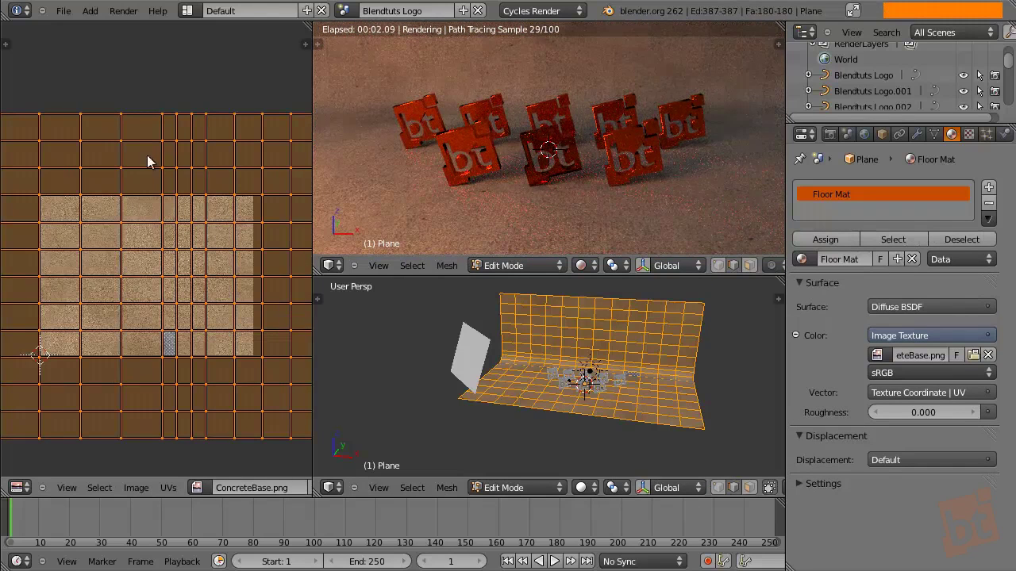
{"action": "right_click", "coordinate": [547, 378]}
{"action": "scroll", "coordinate": [556, 387], "scroll_direction": "up", "scroll_amount": 3}
{"action": "scroll", "coordinate": [557, 386], "scroll_direction": "up", "scroll_amount": 3}
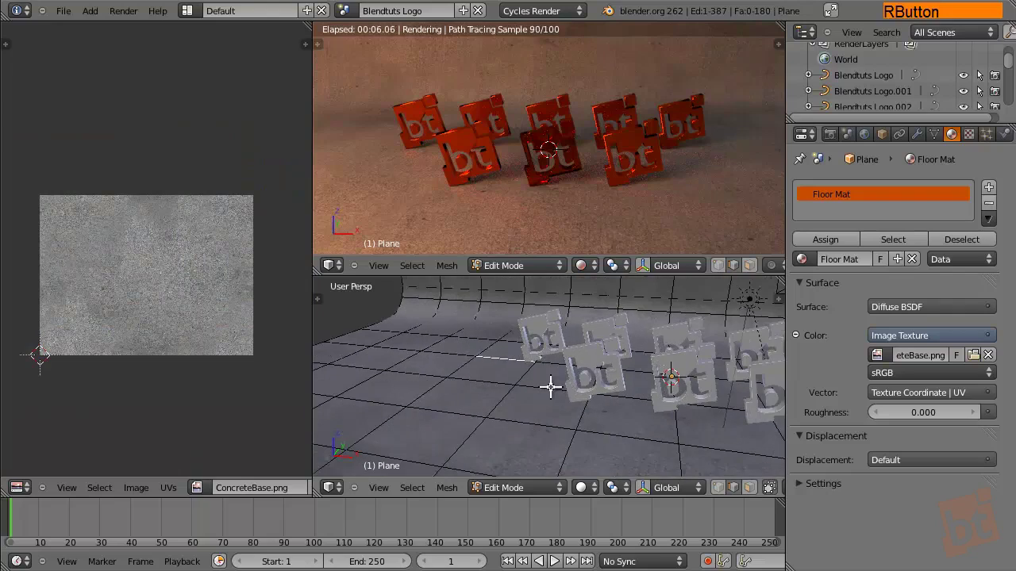
{"action": "key", "text": "g"}
{"action": "key", "text": "z"}
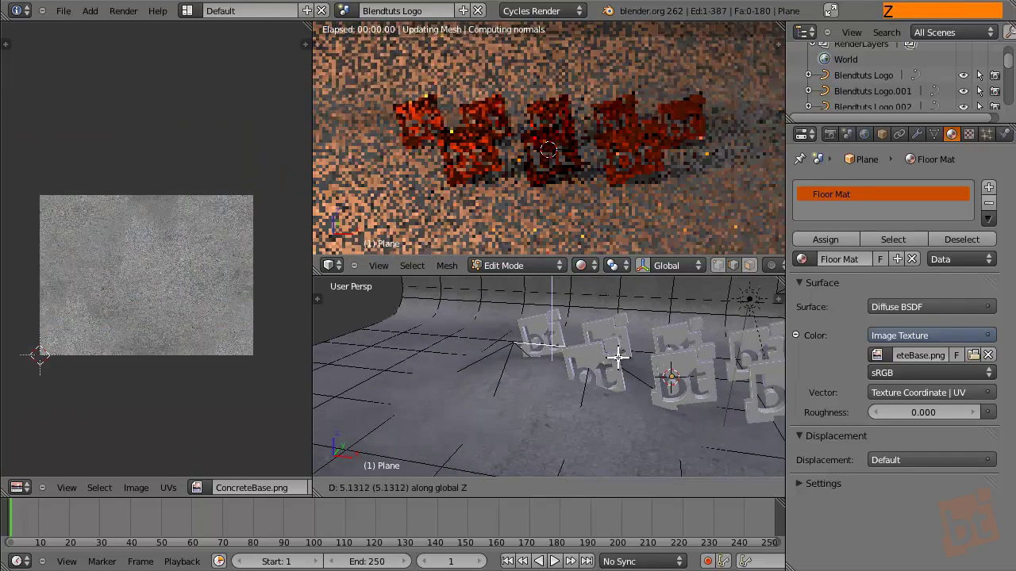
{"action": "left_click", "coordinate": [612, 318]}
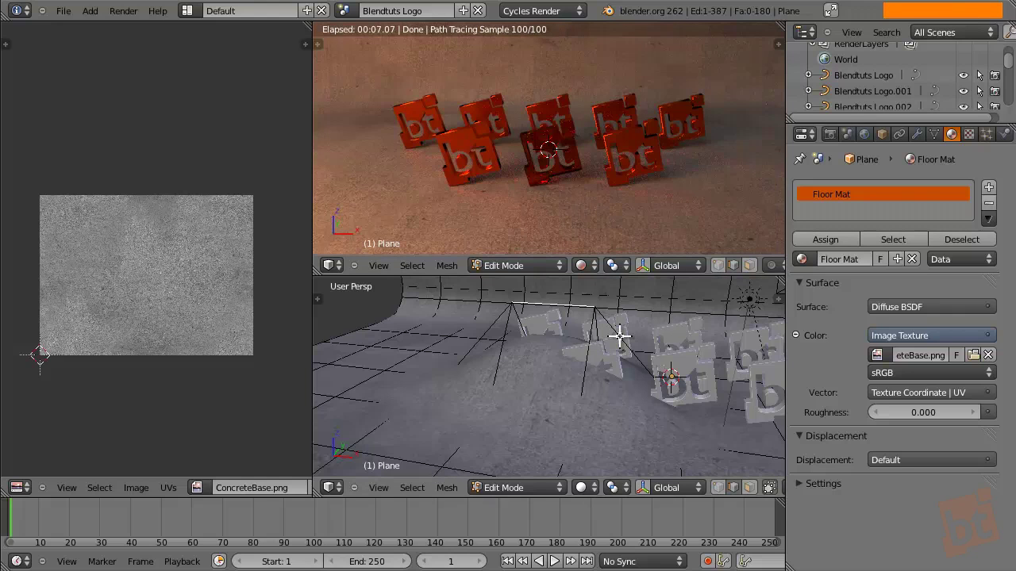
{"action": "key", "text": "Tab"}
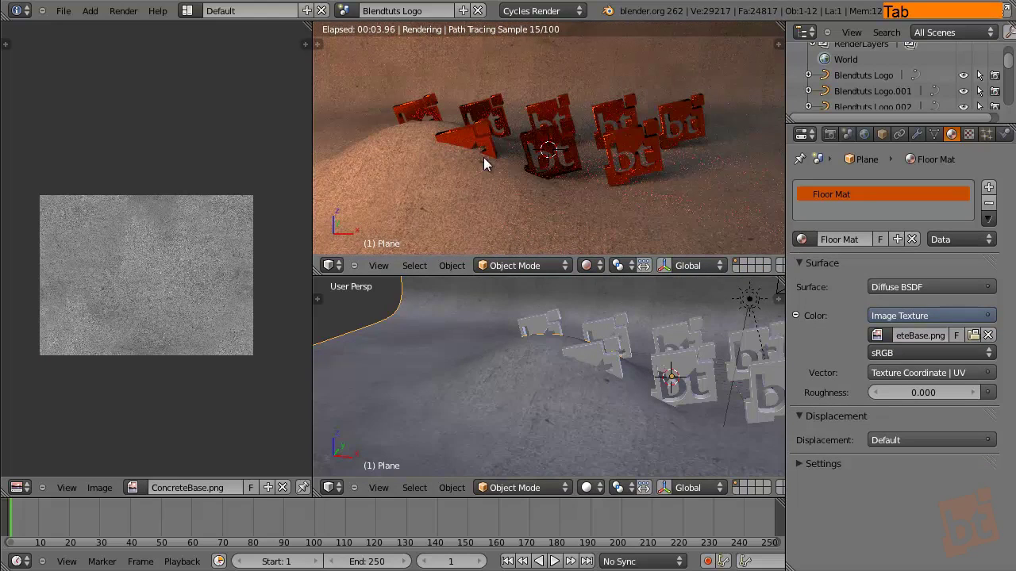
{"action": "key", "text": "ctrl+z"}
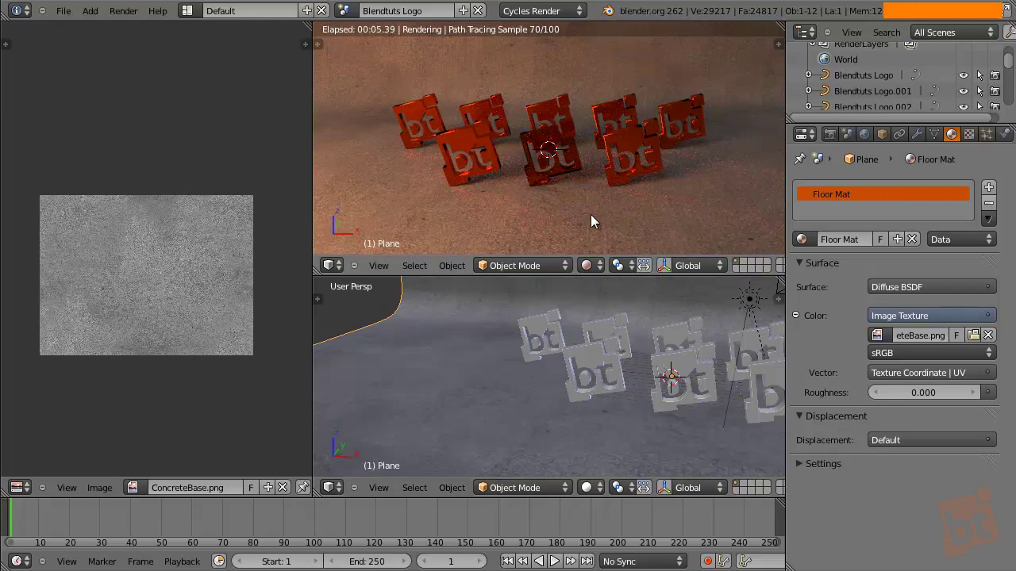
Step: Widen the UV/Image Editor area further and switch it to the Node Editor with all Floor Mat nodes in view
{"action": "middle_click_drag", "start_coordinate": [546, 199], "coordinate": [548, 187], "text": "shift"}
{"action": "scroll", "coordinate": [548, 186], "scroll_direction": "up", "scroll_amount": 4}
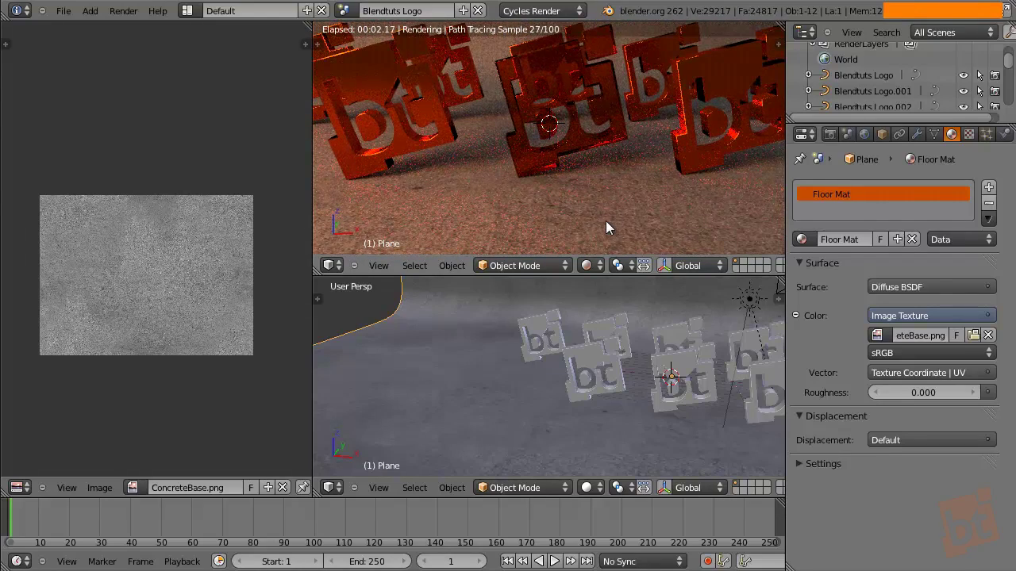
{"action": "middle_click_drag", "start_coordinate": [229, 329], "coordinate": [249, 310]}
{"action": "scroll", "coordinate": [249, 310], "scroll_direction": "up", "scroll_amount": 1}
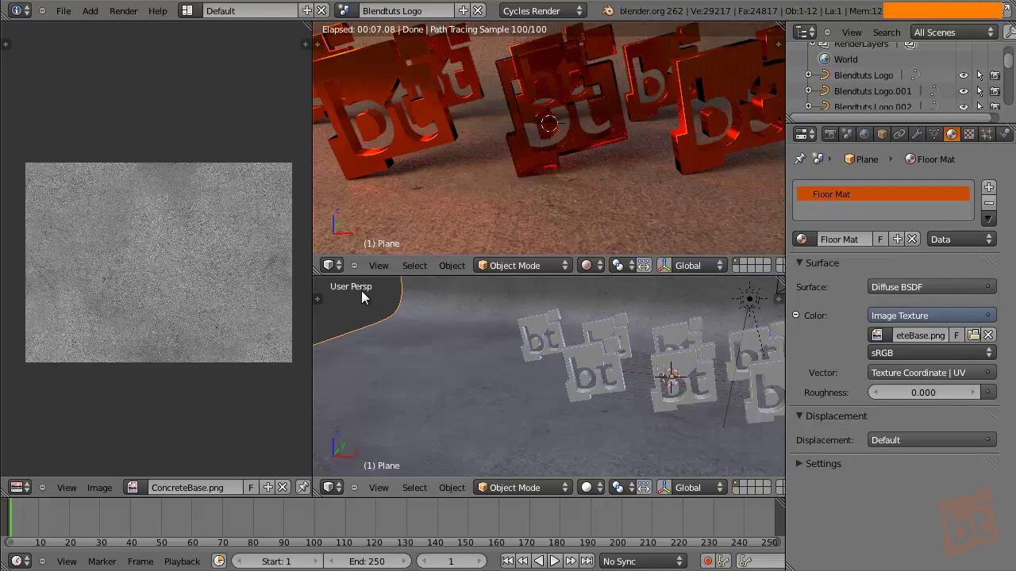
{"action": "left_click", "coordinate": [317, 284]}
{"action": "left_click_drag", "start_coordinate": [316, 284], "coordinate": [406, 287]}
{"action": "left_click", "coordinate": [24, 489]}
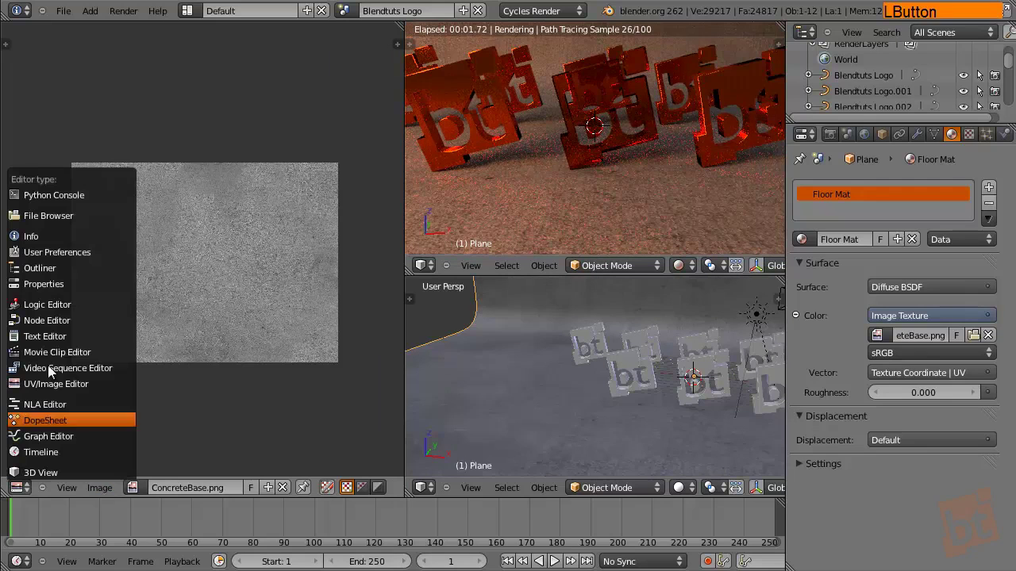
{"action": "left_click", "coordinate": [61, 321]}
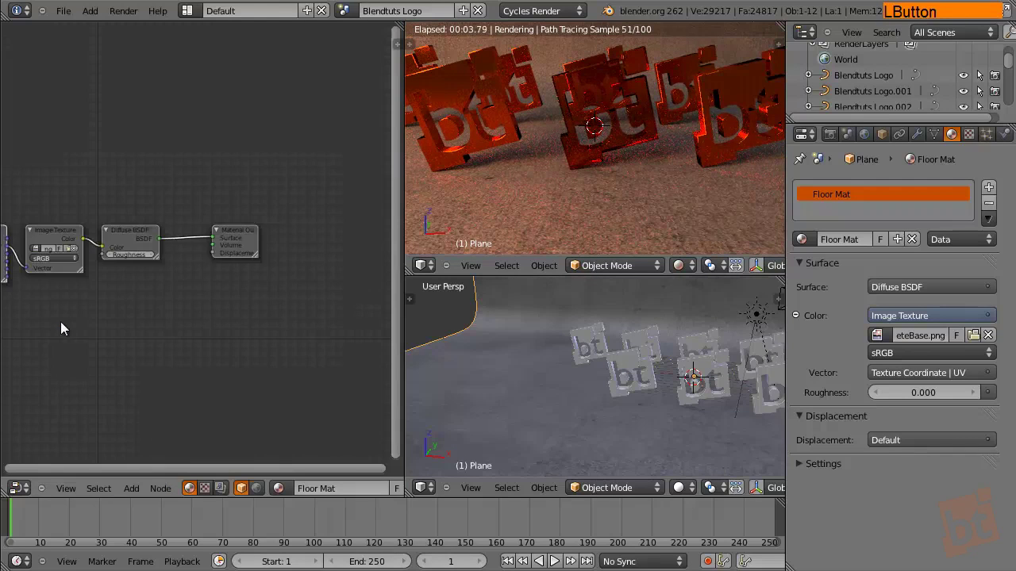
{"action": "middle_click_drag", "start_coordinate": [170, 334], "coordinate": [237, 304]}
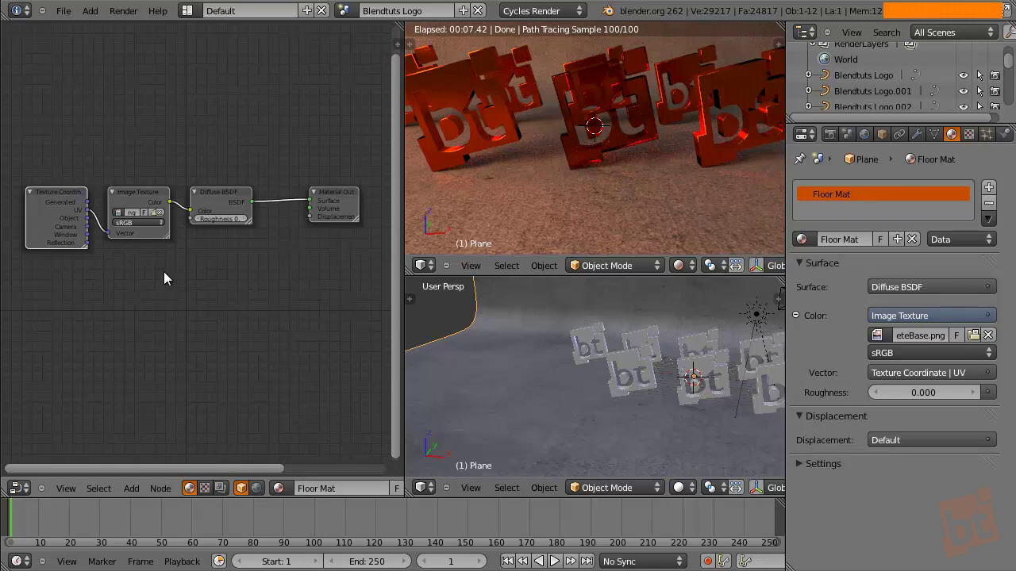
Step: Choose Floor Mat as the material in the Node Editor and maximize that editor around its nodes
{"action": "left_click", "coordinate": [278, 488]}
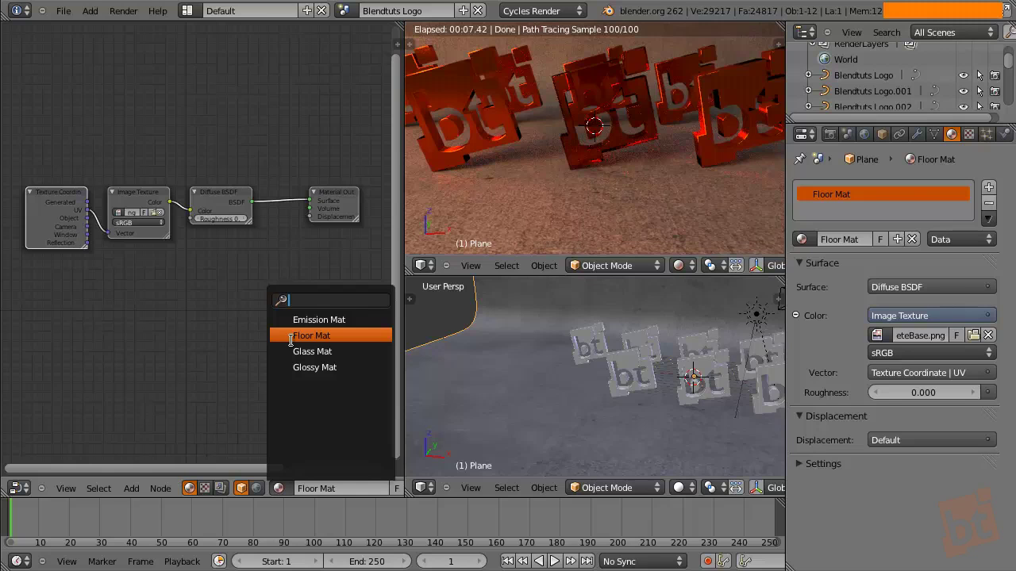
{"action": "left_click", "coordinate": [327, 336]}
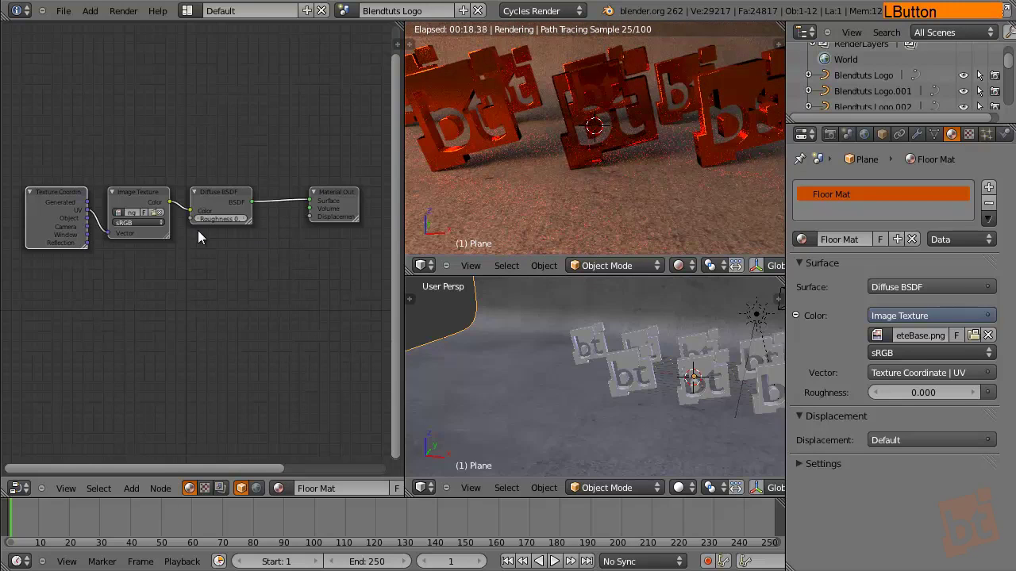
{"action": "middle_click_drag", "start_coordinate": [125, 284], "coordinate": [206, 315]}
{"action": "scroll", "coordinate": [191, 331], "scroll_direction": "up", "scroll_amount": 1}
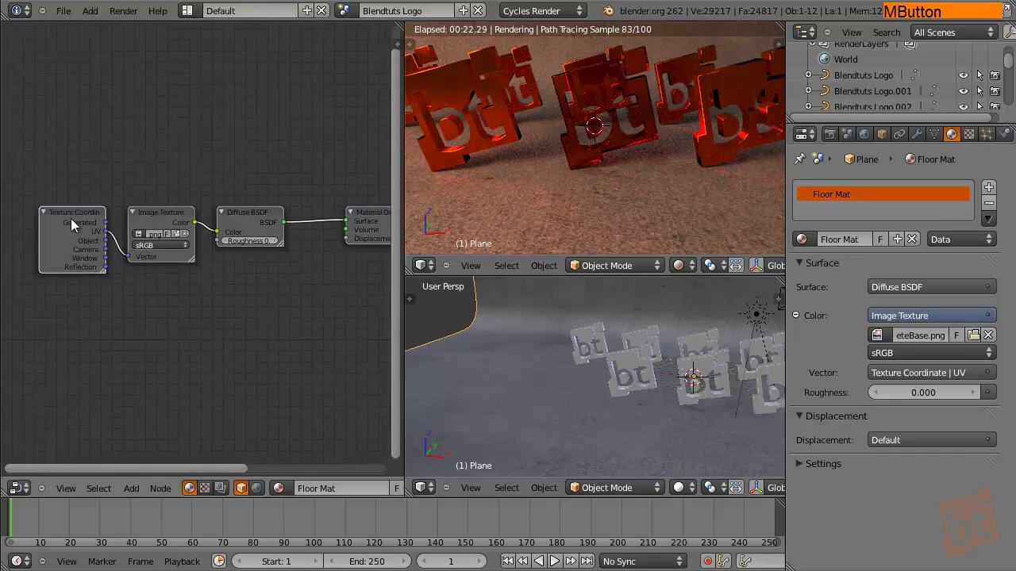
{"action": "middle_click_drag", "start_coordinate": [195, 243], "coordinate": [195, 261]}
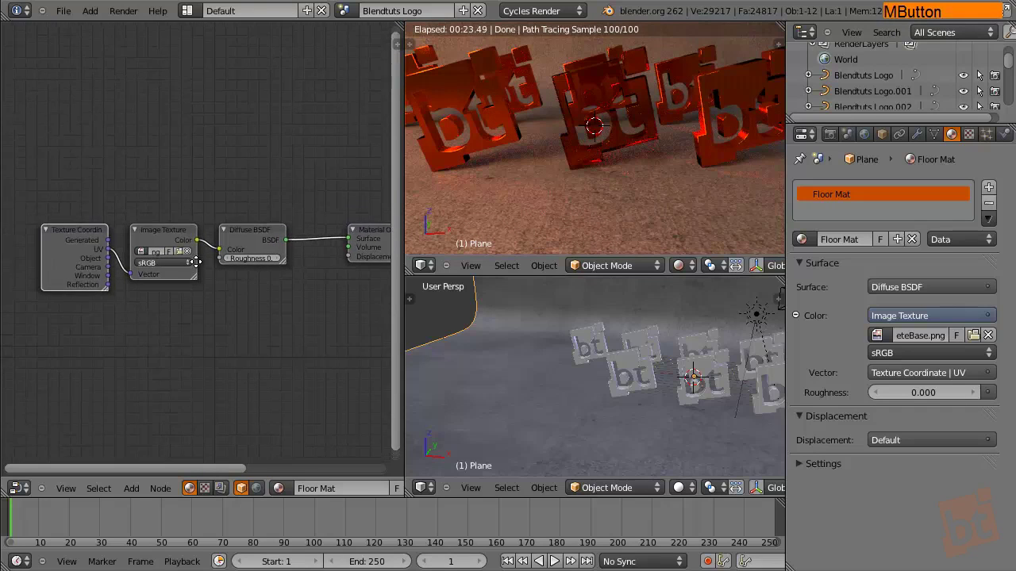
{"action": "key", "text": "shift+space"}
{"action": "scroll", "coordinate": [347, 309], "scroll_direction": "up", "scroll_amount": 2}
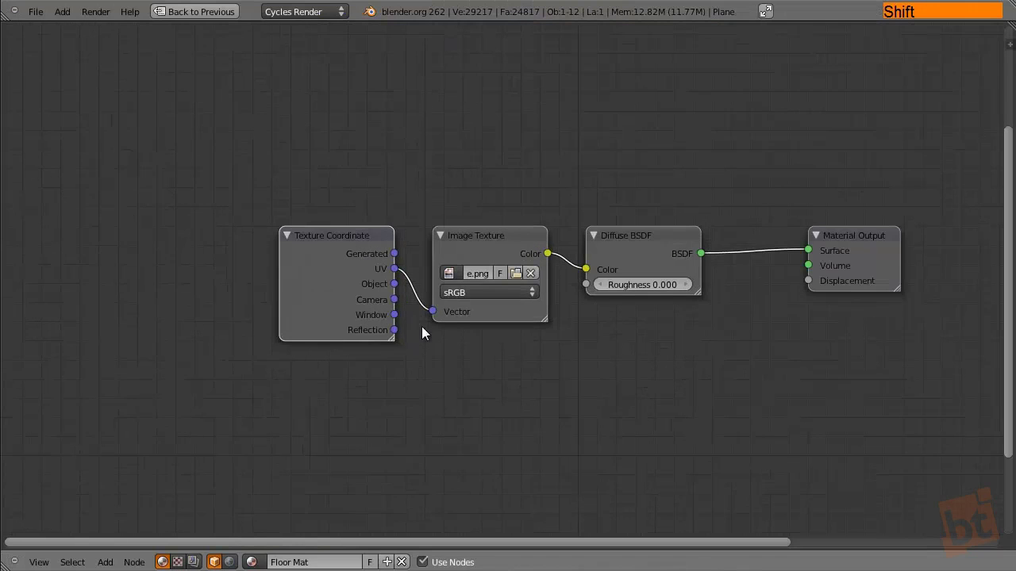
{"action": "middle_click_drag", "start_coordinate": [445, 334], "coordinate": [519, 351]}
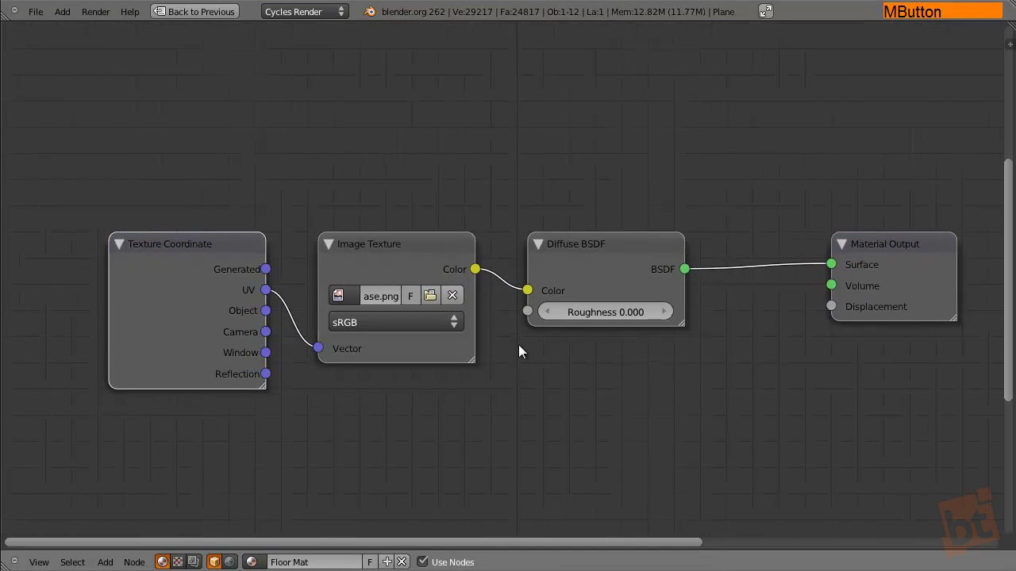
{"action": "middle_click_drag", "start_coordinate": [652, 283], "coordinate": [630, 253]}
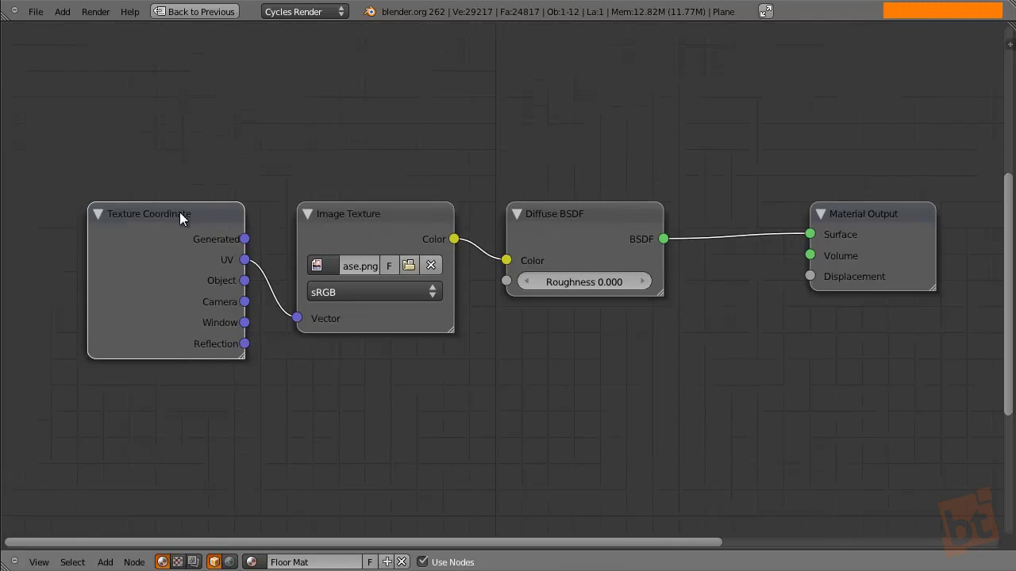
Step: Space out the Texture Coordinate and Image Texture nodes, then unplug the texture's Color link from Diffuse BSDF and reconnect it
{"action": "left_click_drag", "start_coordinate": [171, 212], "coordinate": [123, 181]}
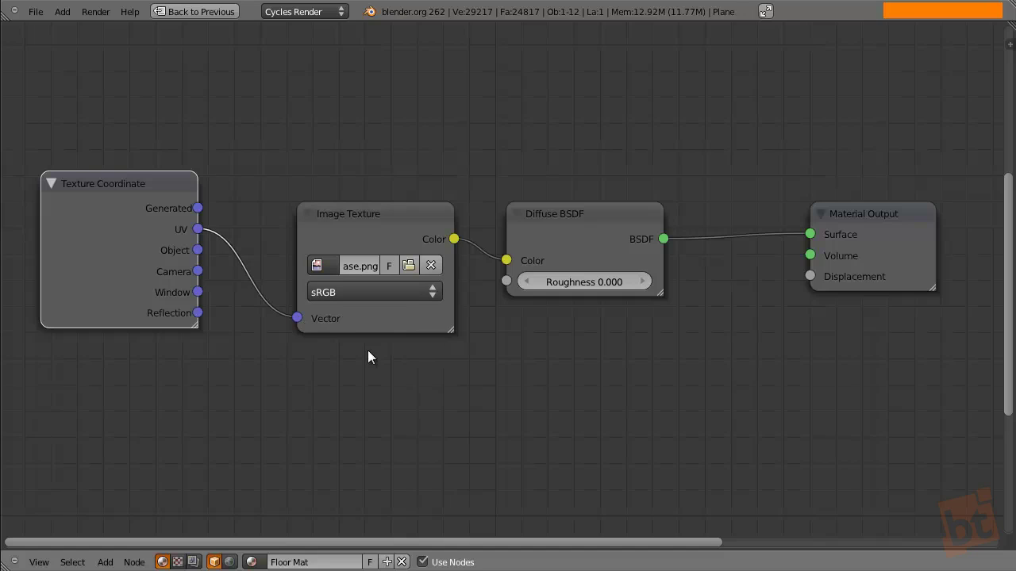
{"action": "left_click_drag", "start_coordinate": [400, 213], "coordinate": [386, 213]}
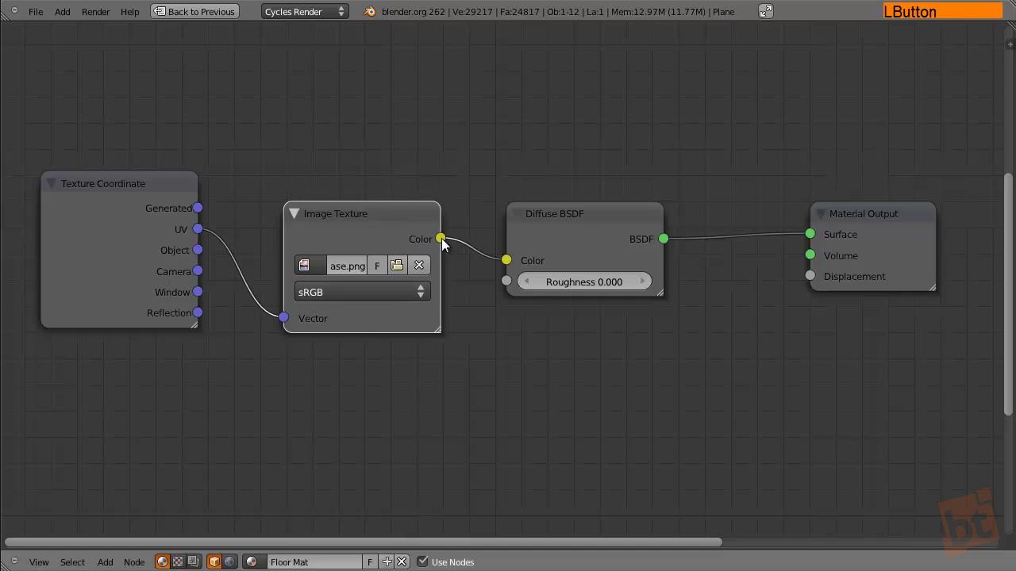
{"action": "left_click_drag", "start_coordinate": [497, 259], "coordinate": [555, 233]}
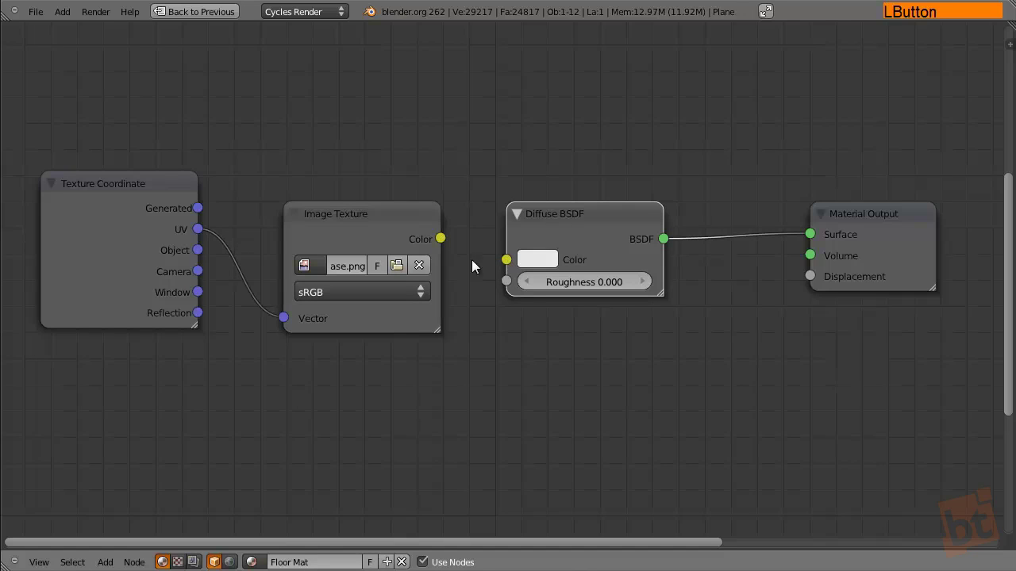
{"action": "left_click_drag", "start_coordinate": [440, 239], "coordinate": [506, 259]}
{"action": "mouse_move", "coordinate": [639, 228]}
{"action": "left_mouse_down"}
{"action": "mouse_move", "coordinate": [630, 199]}
{"action": "mouse_move", "coordinate": [641, 221]}
{"action": "left_mouse_up"}
{"action": "left_click_drag", "start_coordinate": [781, 229], "coordinate": [809, 234]}
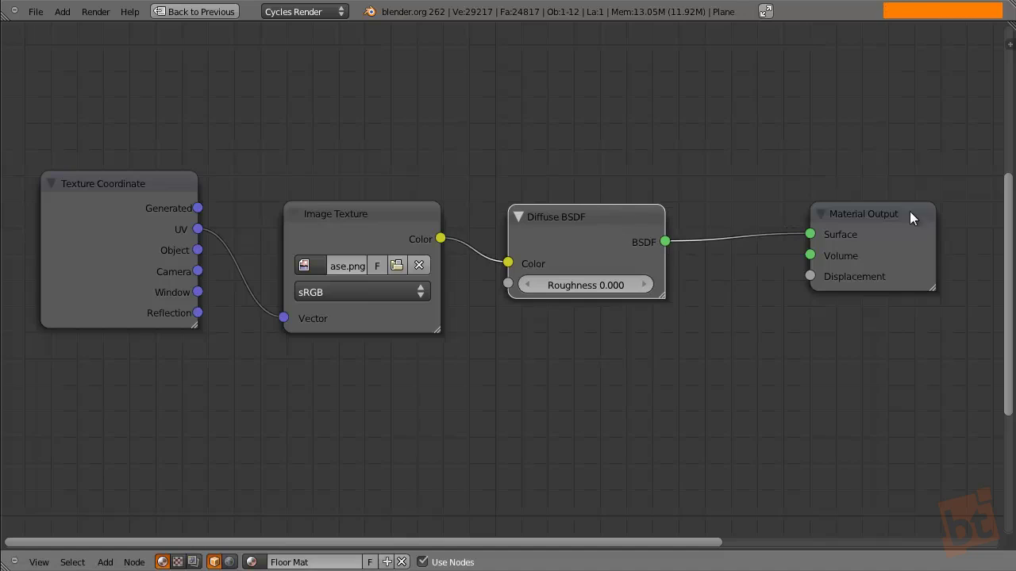
Step: Move the Diffuse BSDF, Image Texture and Texture Coordinate nodes up and away from Material Output, leaving free space beneath them
{"action": "left_click_drag", "start_coordinate": [573, 218], "coordinate": [469, 123]}
{"action": "left_click_drag", "start_coordinate": [317, 209], "coordinate": [207, 77]}
{"action": "left_click_drag", "start_coordinate": [140, 178], "coordinate": [51, 80]}
{"action": "middle_click_drag", "start_coordinate": [333, 204], "coordinate": [418, 219]}
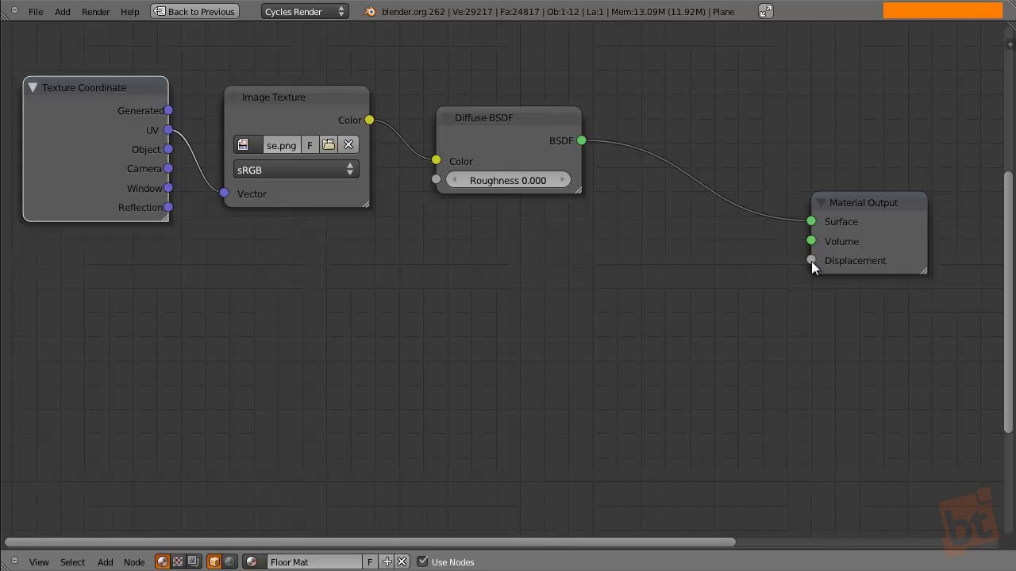
Step: Duplicate the linked Texture Coordinate and Image Texture nodes and place the copies below the originals
{"action": "left_click", "coordinate": [275, 96], "text": "shift"}
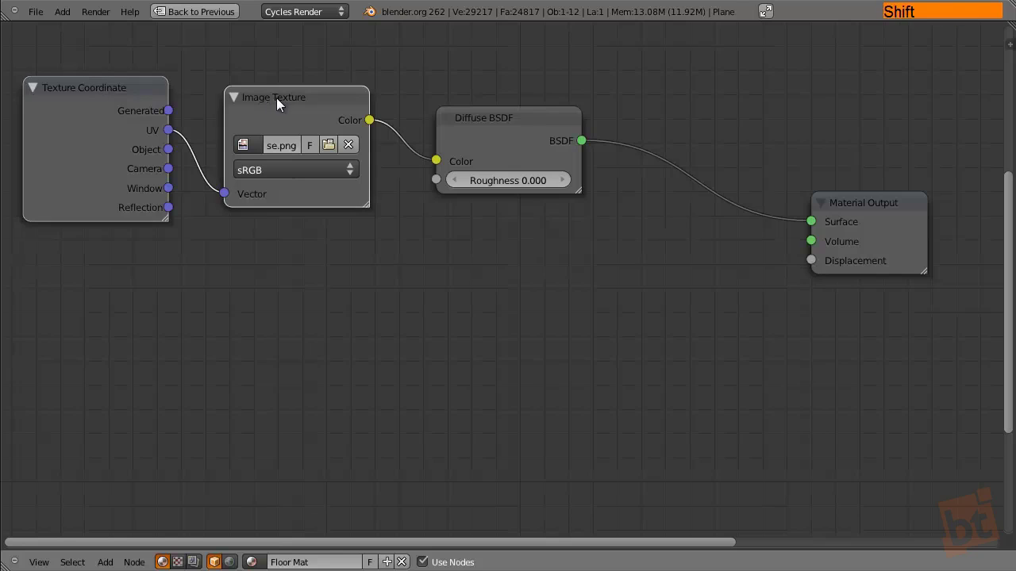
{"action": "key", "text": "shift+d"}
{"action": "left_click", "coordinate": [290, 316]}
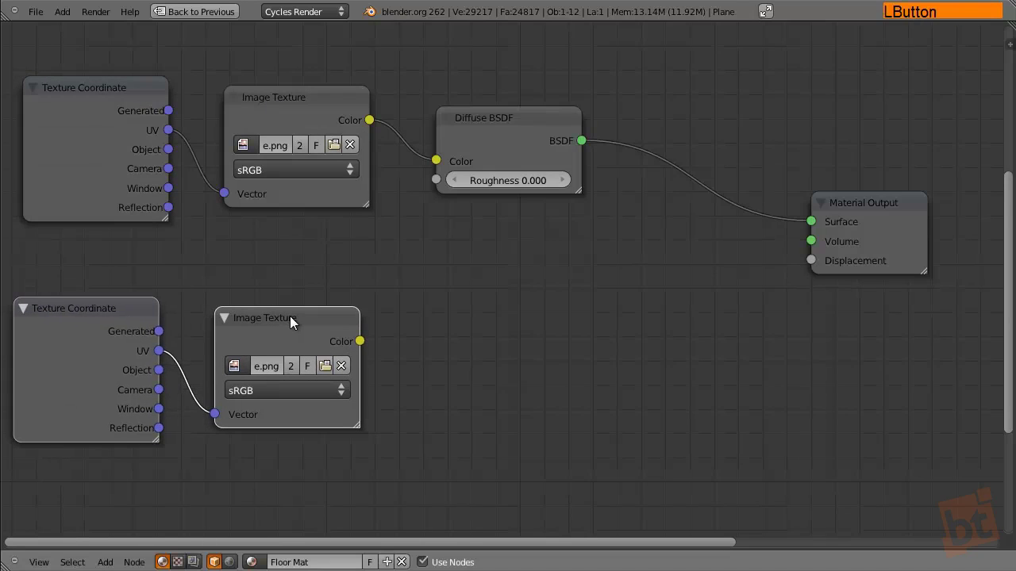
{"action": "left_click", "coordinate": [101, 308]}
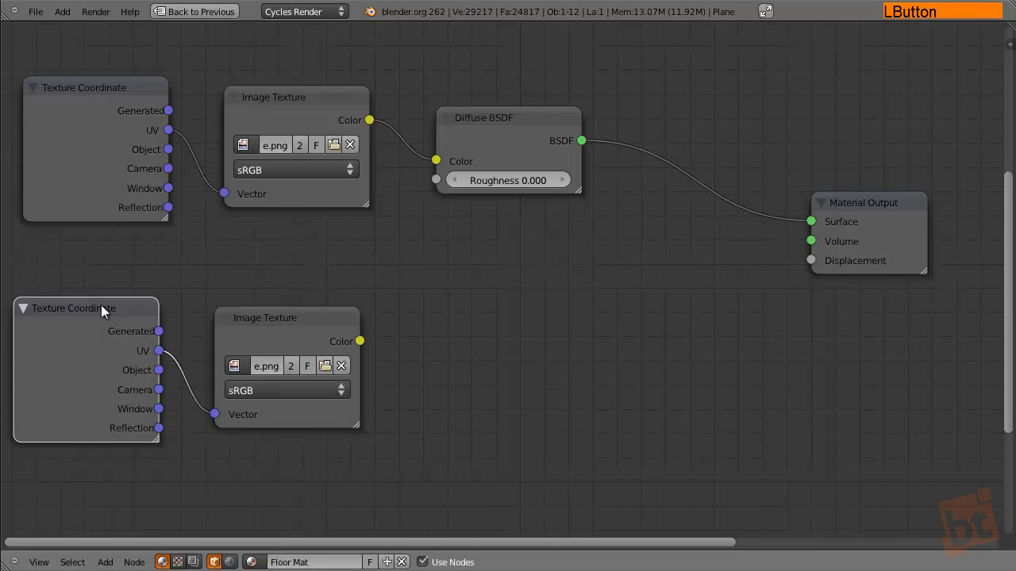
{"action": "left_click", "coordinate": [287, 319]}
{"action": "left_click_drag", "start_coordinate": [289, 313], "coordinate": [296, 309]}
Step: Load ConcreteGrayScale.png into the duplicated Image Texture node
{"action": "left_click", "coordinate": [240, 362]}
{"action": "left_click", "coordinate": [334, 365]}
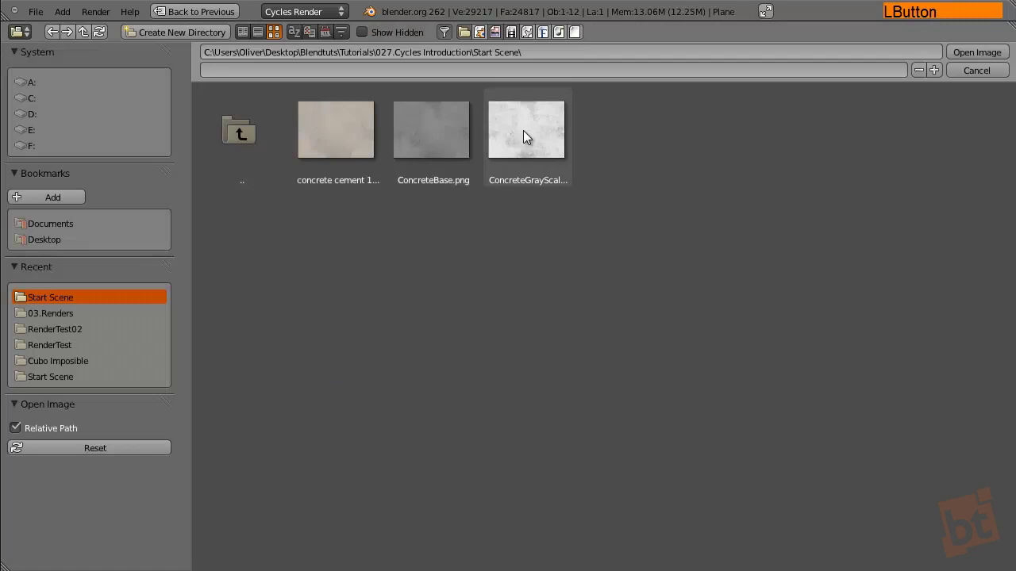
{"action": "left_click", "coordinate": [533, 131]}
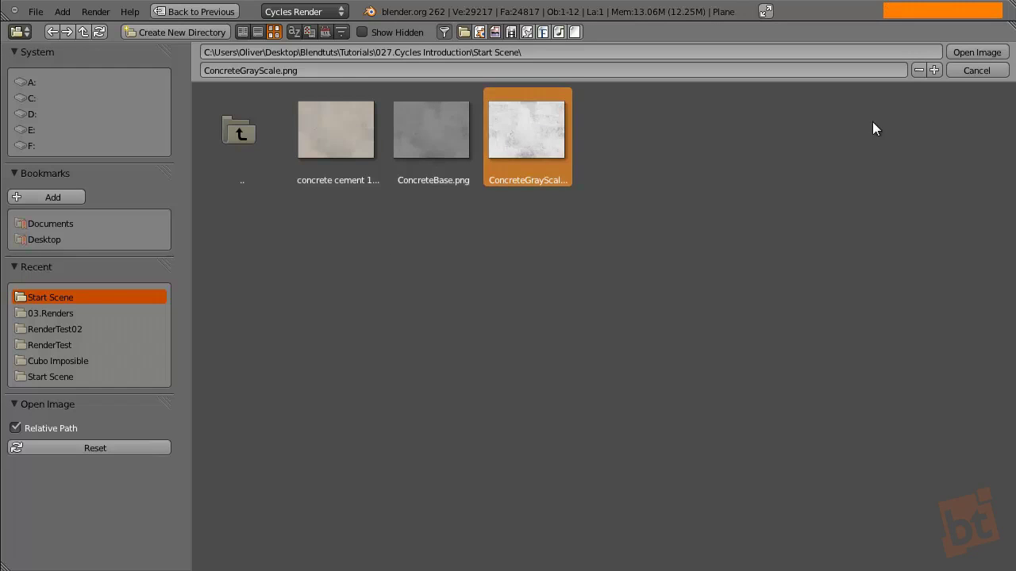
{"action": "left_click", "coordinate": [983, 52]}
{"action": "left_click_drag", "start_coordinate": [328, 307], "coordinate": [322, 315]}
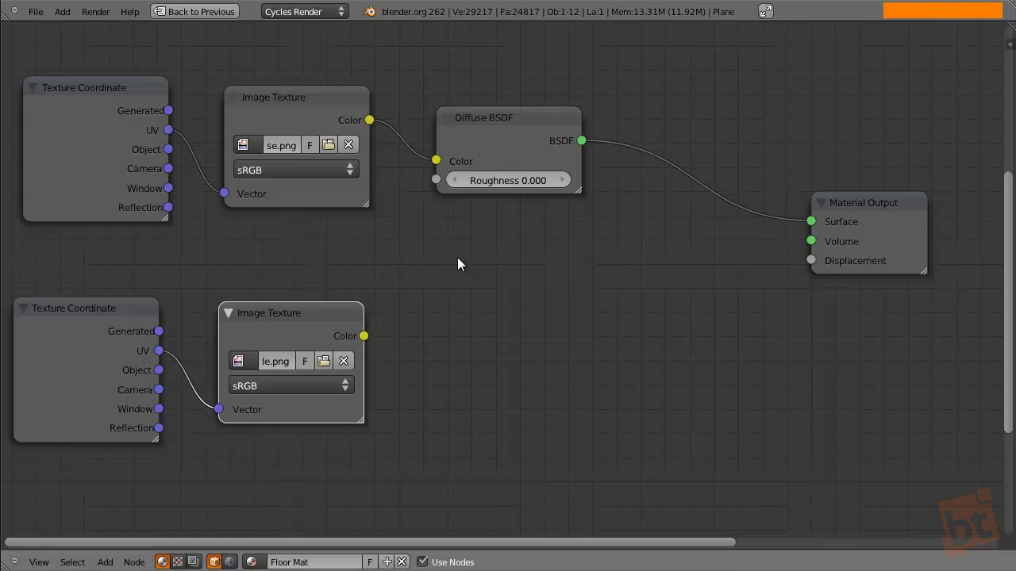
Step: Connect the grayscale Image Texture's Color output to Material Output's Displacement input and restore the multi-editor layout
{"action": "mouse_move", "coordinate": [294, 319]}
{"action": "left_mouse_down"}
{"action": "mouse_move", "coordinate": [321, 308]}
{"action": "mouse_move", "coordinate": [310, 307]}
{"action": "left_mouse_up"}
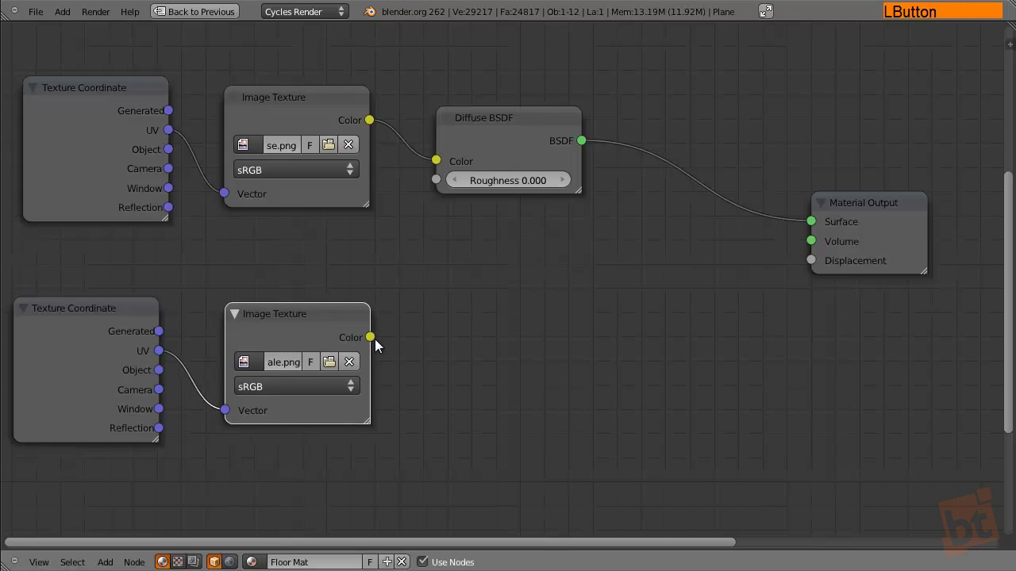
{"action": "left_click_drag", "start_coordinate": [371, 336], "coordinate": [810, 261]}
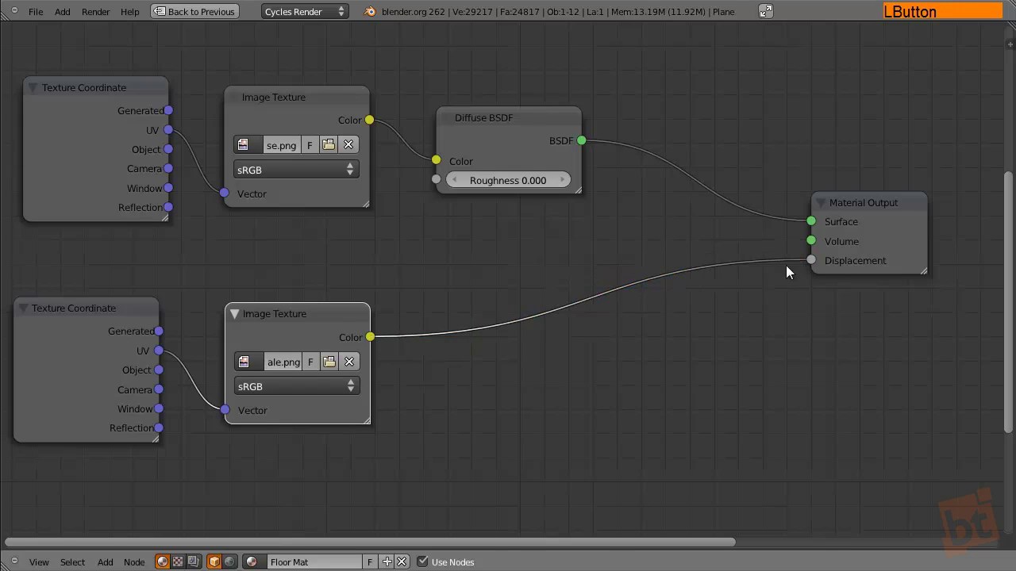
{"action": "key", "text": "shift+space"}
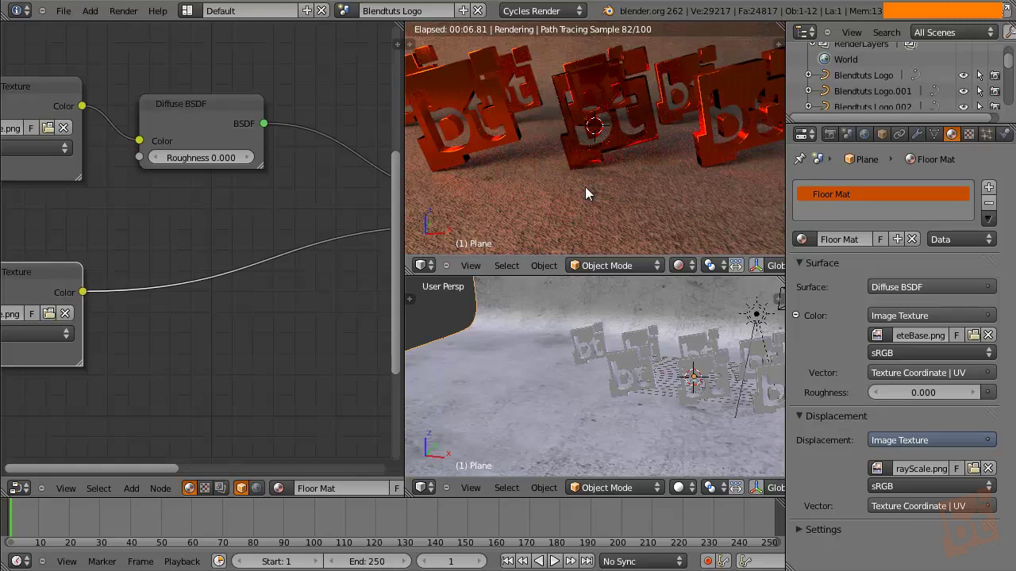
Step: Add a Math node and insert it on the link between the grayscale Image Texture and the Displacement input
{"action": "middle_click_drag", "start_coordinate": [281, 281], "coordinate": [238, 318]}
{"action": "key", "text": "shift+a"}
{"action": "mouse_move", "coordinate": [208, 343]}
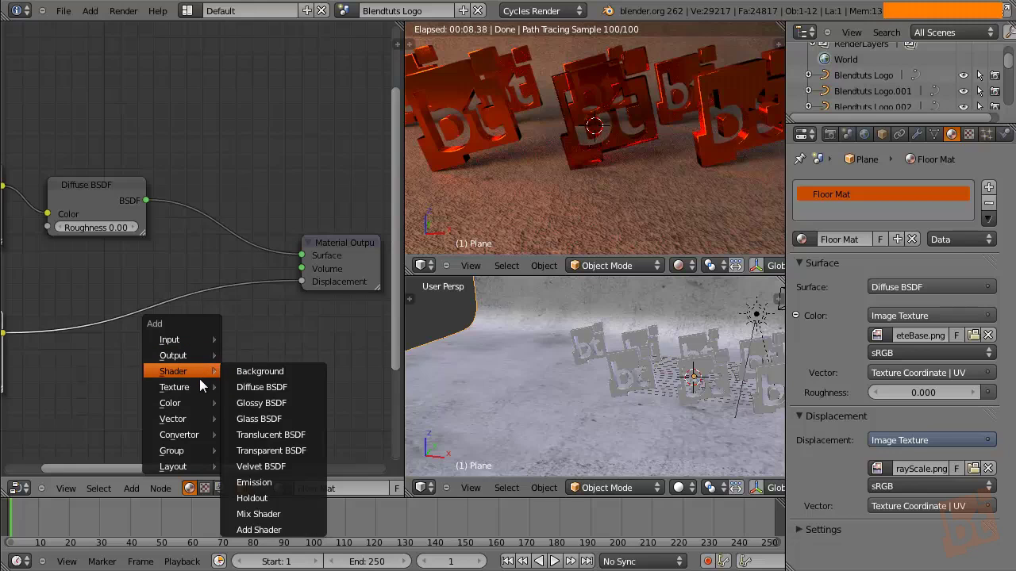
{"action": "mouse_move", "coordinate": [198, 406]}
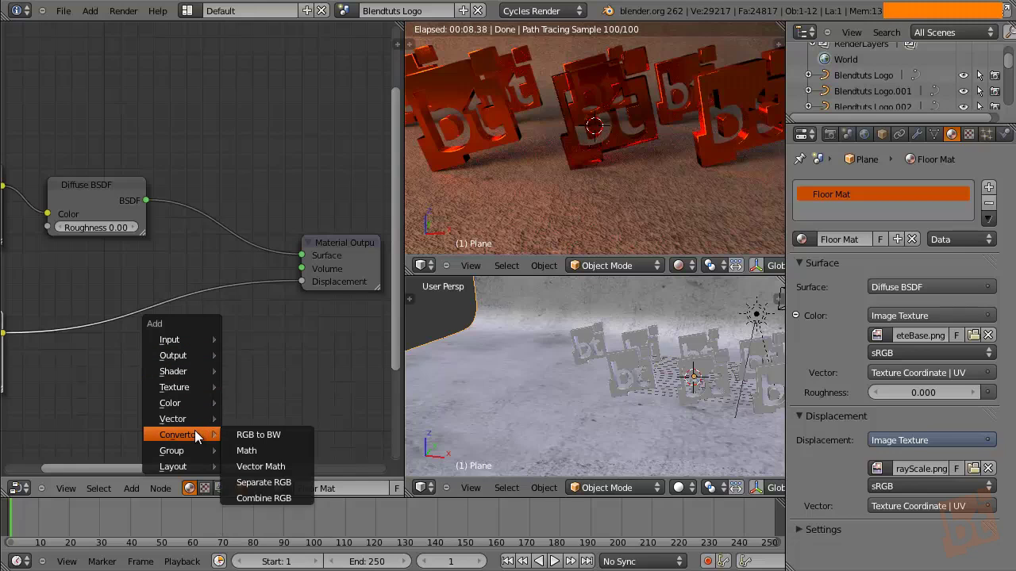
{"action": "left_click", "coordinate": [271, 448]}
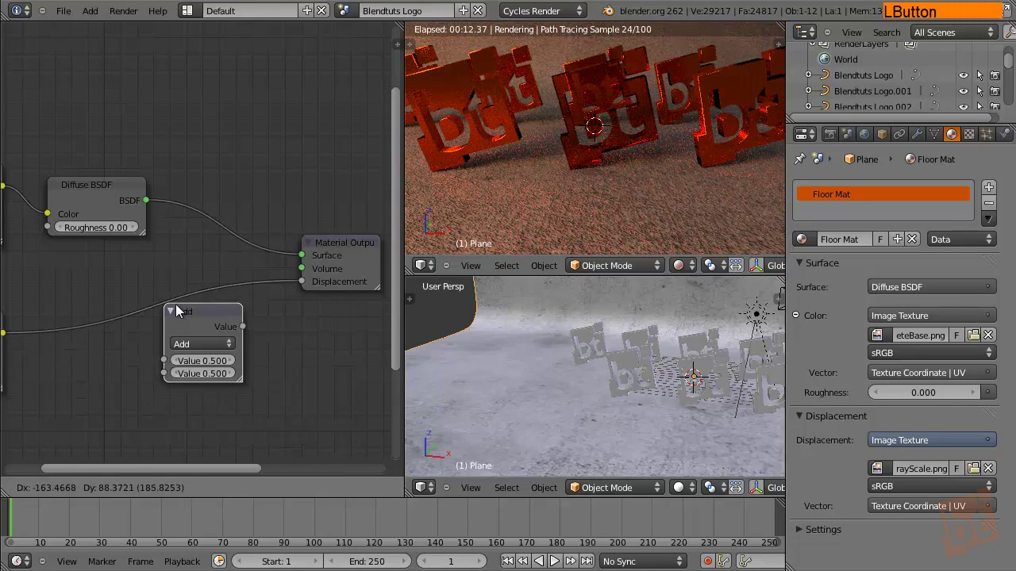
{"action": "left_click", "coordinate": [127, 290]}
{"action": "middle_click_drag", "start_coordinate": [214, 352], "coordinate": [305, 306]}
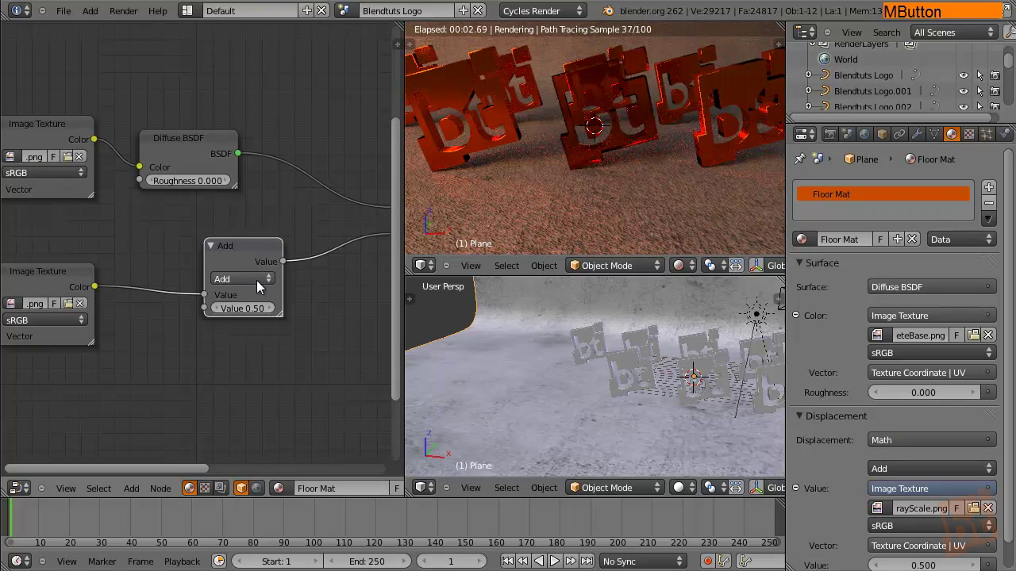
Step: Set the Math node's operation to Power and shift the node slightly within the displacement branch
{"action": "left_click", "coordinate": [257, 280]}
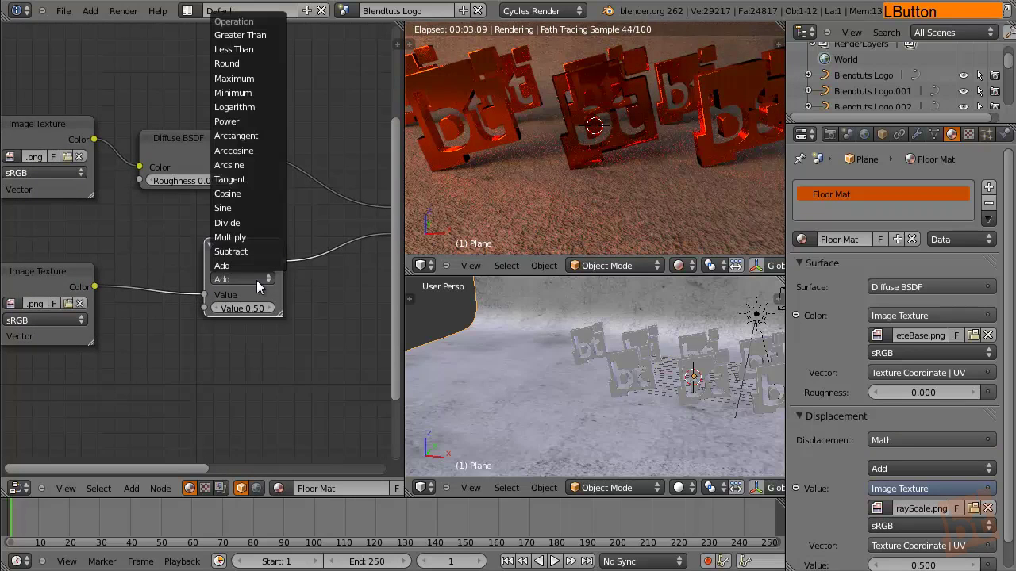
{"action": "left_click", "coordinate": [234, 121]}
{"action": "middle_click_drag", "start_coordinate": [235, 124], "coordinate": [170, 320]}
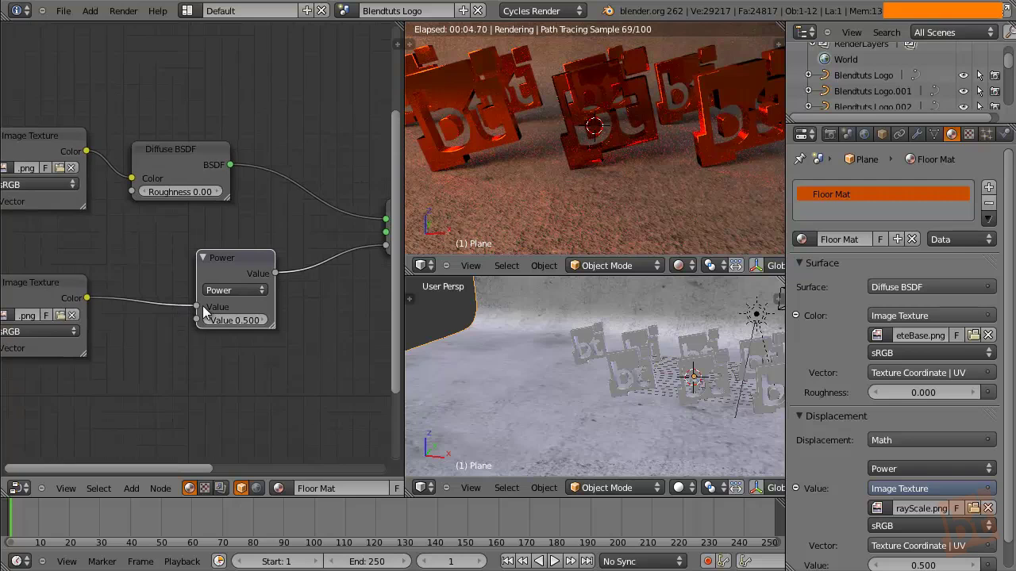
{"action": "left_click_drag", "start_coordinate": [233, 261], "coordinate": [205, 277]}
{"action": "middle_click_drag", "start_coordinate": [285, 298], "coordinate": [207, 320]}
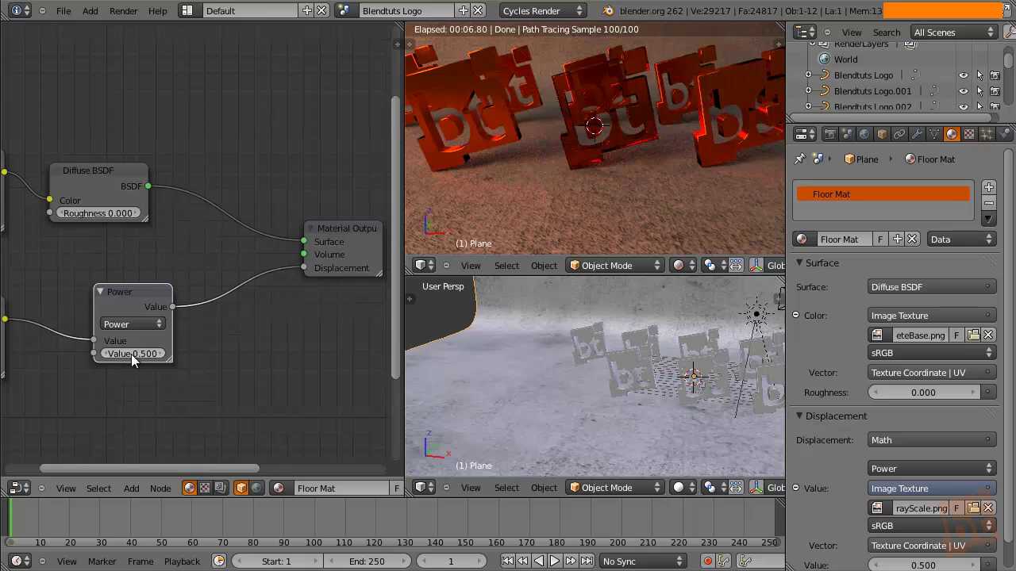
Step: Lower the Power node's second value to 0.000 and narrow the Node Editor to enlarge the 3D views
{"action": "left_click", "coordinate": [107, 352]}
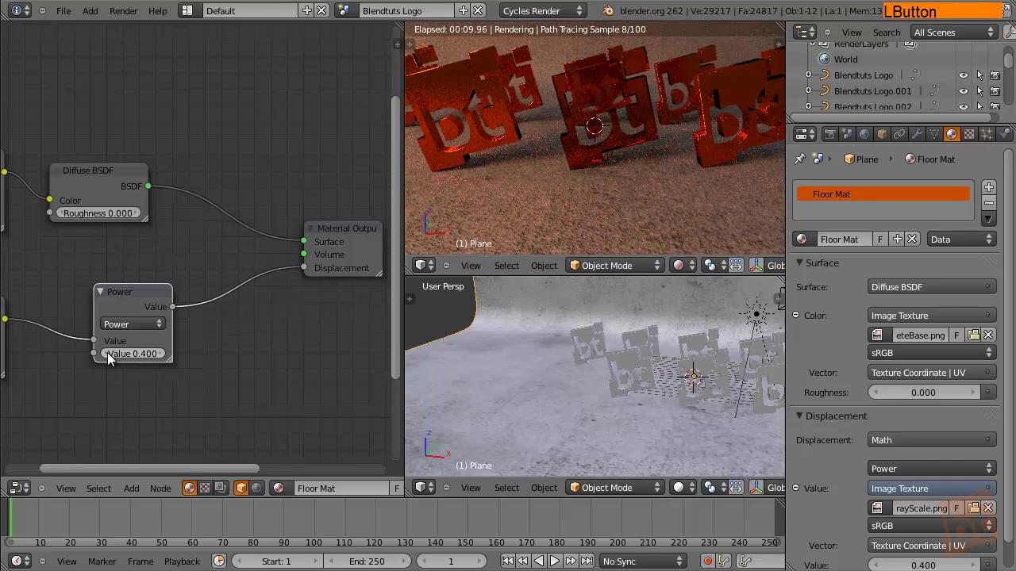
{"action": "left_click", "coordinate": [107, 353]}
{"action": "left_click", "coordinate": [107, 352]}
{"action": "left_click", "coordinate": [107, 353]}
{"action": "middle_click_drag", "start_coordinate": [629, 168], "coordinate": [641, 152]}
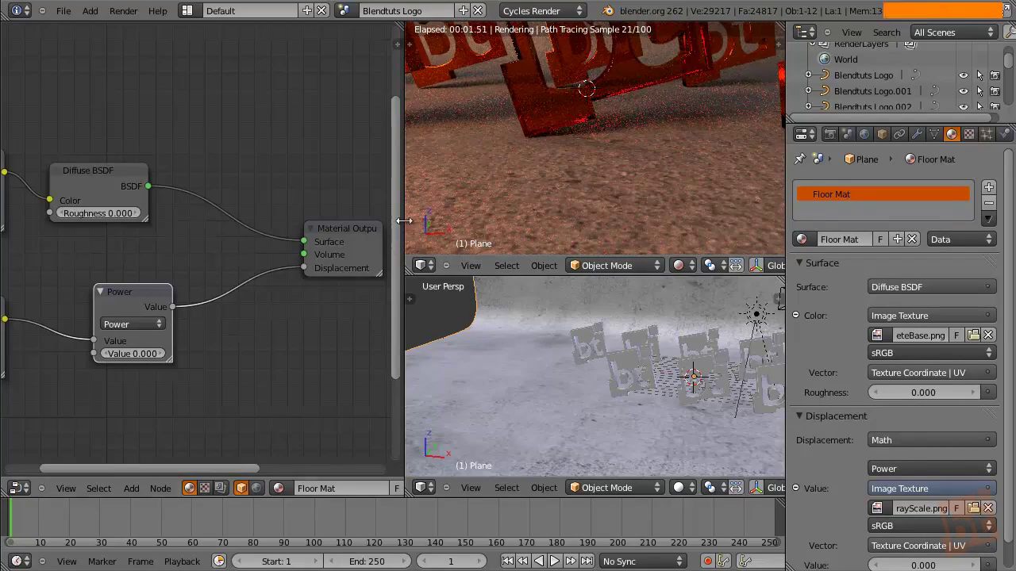
{"action": "left_click_drag", "start_coordinate": [402, 222], "coordinate": [254, 251]}
Step: Try a second value of -0.300 on the Power node to alter the floor's bumpiness
{"action": "middle_click_drag", "start_coordinate": [47, 359], "coordinate": [120, 341]}
{"action": "left_click", "coordinate": [97, 337]}
{"action": "left_click", "coordinate": [98, 336]}
{"action": "left_click", "coordinate": [98, 337]}
{"action": "left_click", "coordinate": [98, 337]}
{"action": "left_click", "coordinate": [97, 337]}
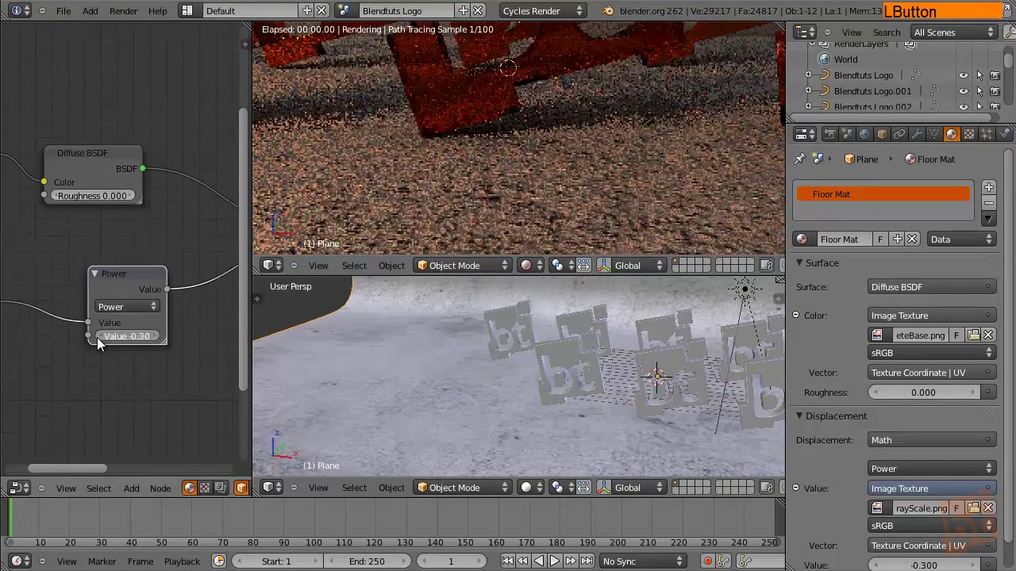
Step: Try raising the Power node's second value to 0.010
{"action": "left_click", "coordinate": [155, 336]}
{"action": "left_click", "coordinate": [155, 337]}
{"action": "left_click", "coordinate": [156, 337]}
{"action": "left_click", "coordinate": [155, 336]}
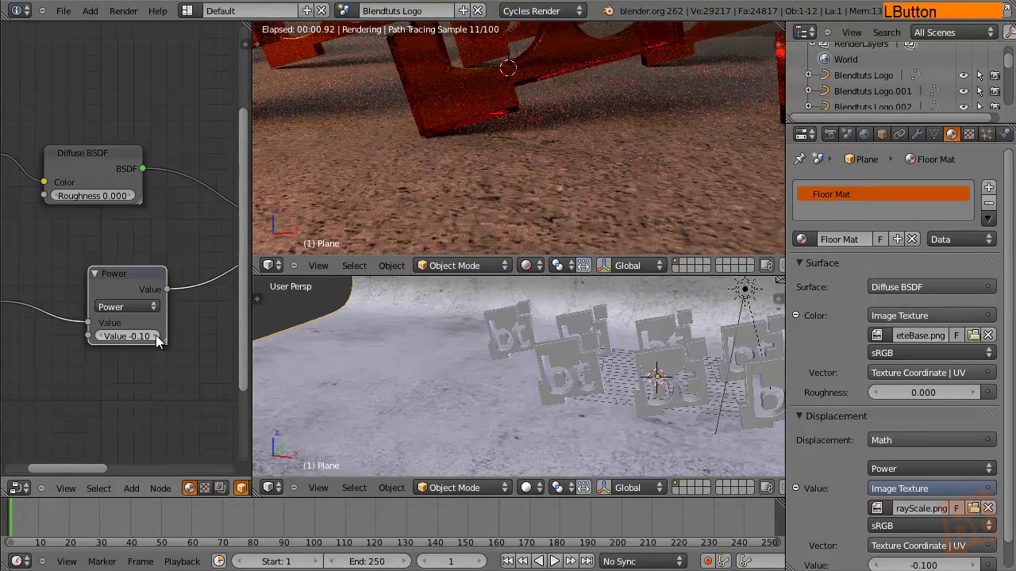
{"action": "left_click_drag", "start_coordinate": [134, 334], "coordinate": [146, 395], "text": "shift"}
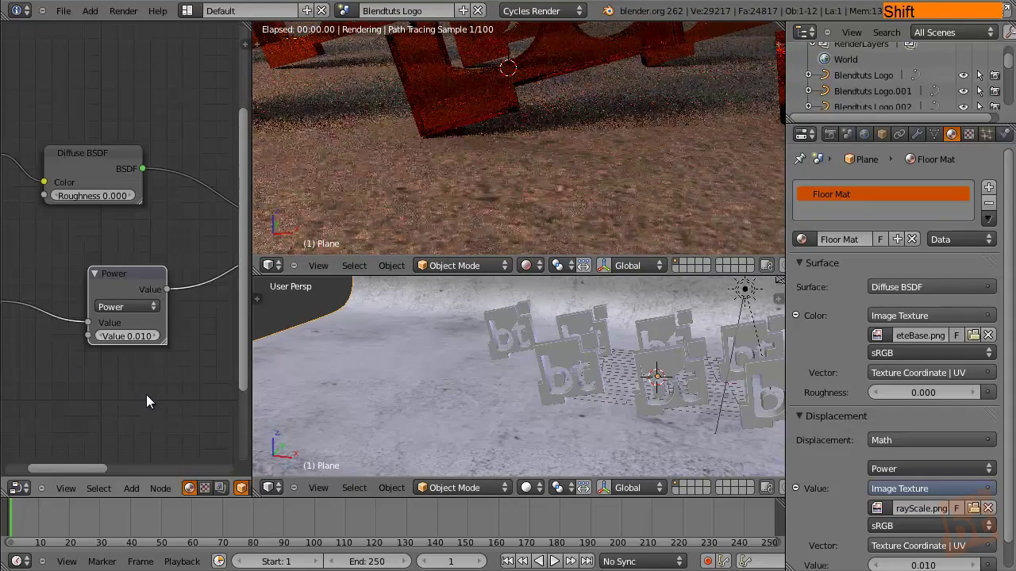
Step: Adjust the Power node's second value to -0.090 and bring the whole Floor Mat node tree into view
{"action": "left_click", "coordinate": [100, 336]}
{"action": "left_click", "coordinate": [100, 336], "text": "shift"}
{"action": "left_click", "coordinate": [100, 335], "text": "shift"}
{"action": "left_click", "coordinate": [156, 336], "text": "shift"}
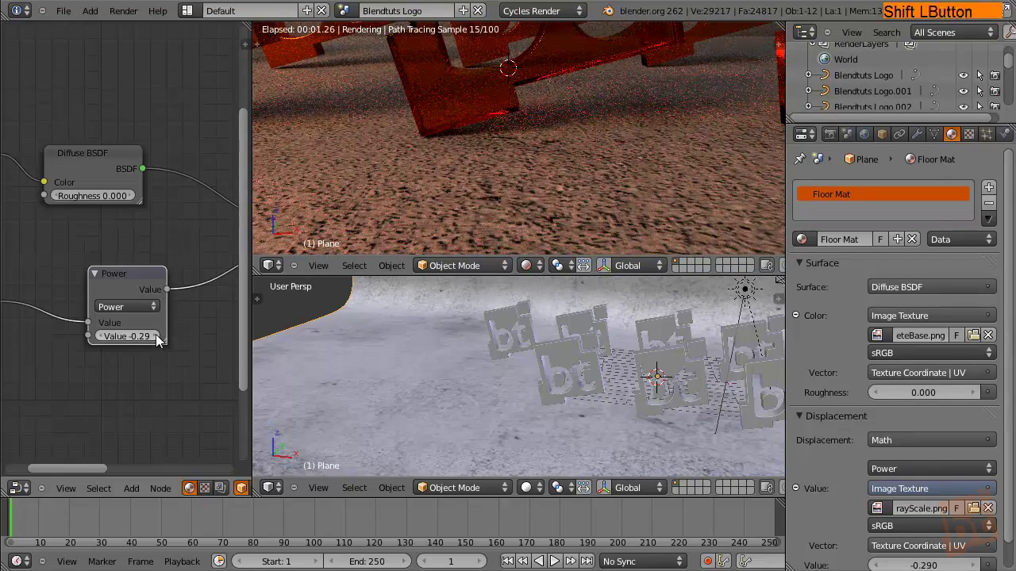
{"action": "left_click", "coordinate": [155, 335], "text": "shift"}
{"action": "scroll", "coordinate": [138, 314], "scroll_direction": "down", "scroll_amount": 3}
{"action": "middle_click_drag", "start_coordinate": [121, 292], "coordinate": [148, 304]}
{"action": "scroll", "coordinate": [141, 302], "scroll_direction": "down", "scroll_amount": 2}
{"action": "scroll", "coordinate": [147, 300], "scroll_direction": "up", "scroll_amount": 1}
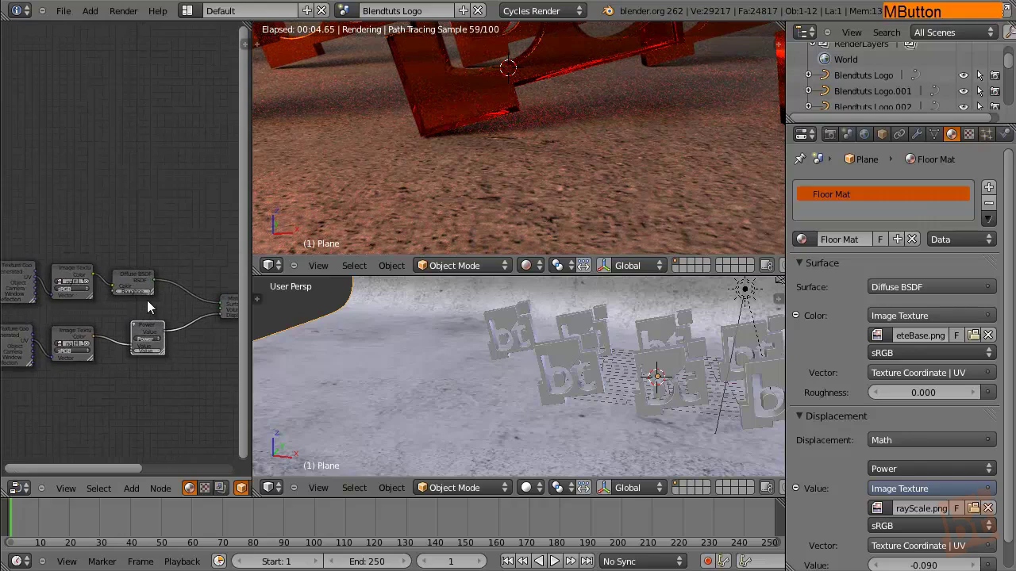
Step: Widen the Node Editor and move the diffuse chain's Texture Coordinate, Image Texture and Diffuse BSDF nodes up, away from the displacement chain
{"action": "left_click_drag", "start_coordinate": [251, 231], "coordinate": [350, 226]}
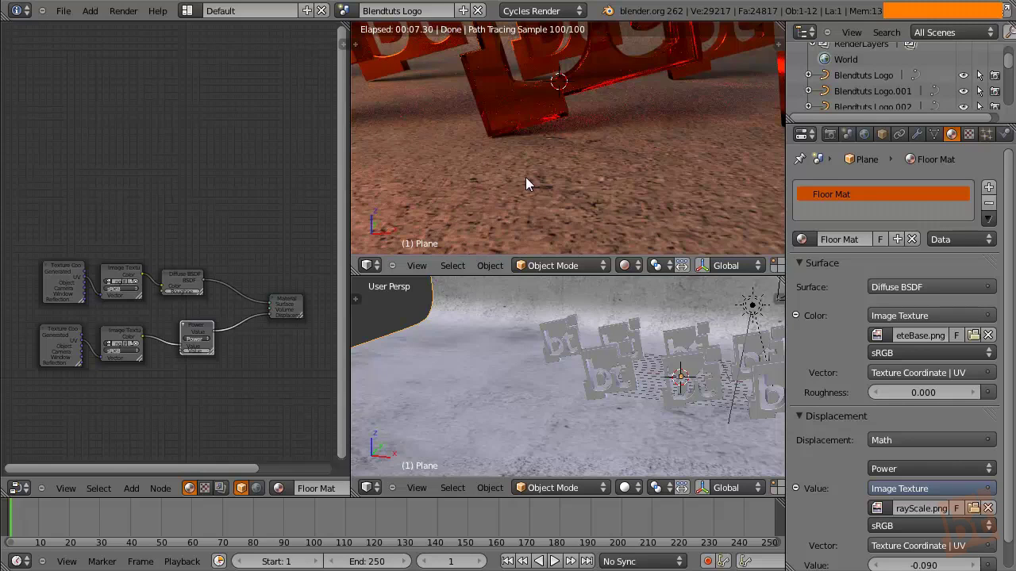
{"action": "left_click", "coordinate": [75, 273]}
{"action": "left_click", "coordinate": [122, 274], "text": "shift"}
{"action": "left_click", "coordinate": [181, 280], "text": "shift"}
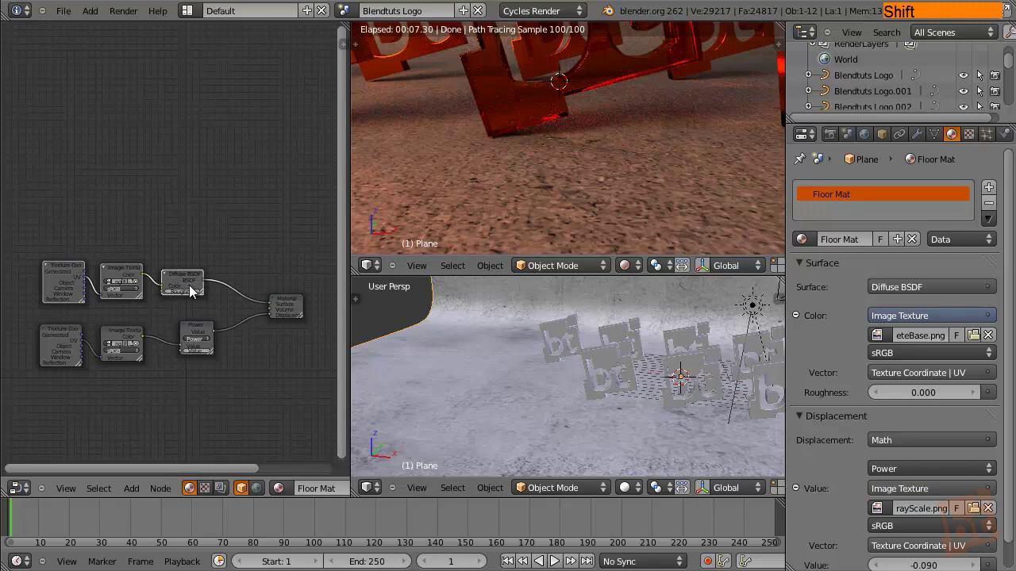
{"action": "key", "text": "g"}
{"action": "left_click", "coordinate": [190, 216]}
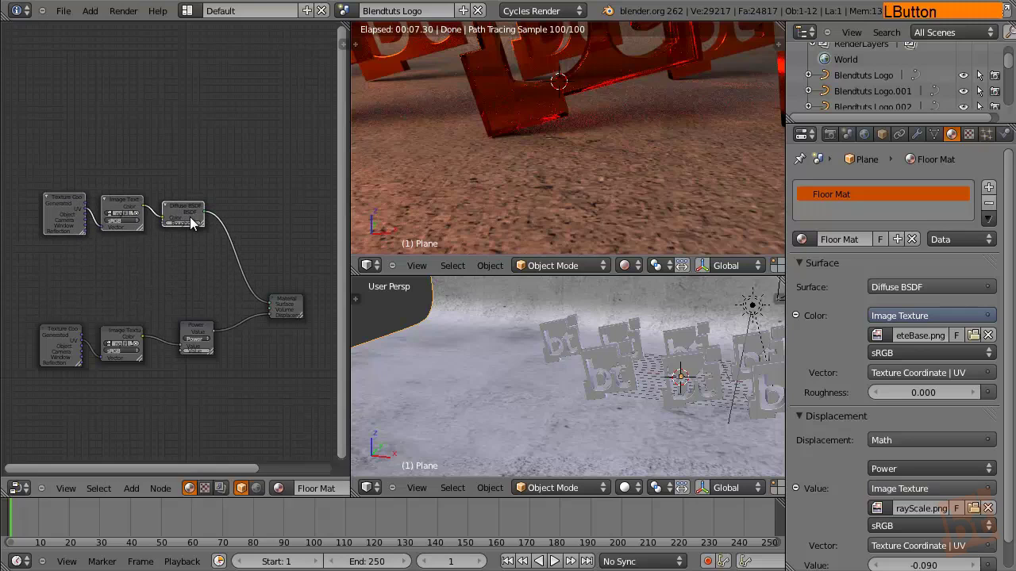
{"action": "key", "text": "g"}
{"action": "left_click", "coordinate": [204, 265]}
{"action": "middle_click_drag", "start_coordinate": [191, 272], "coordinate": [253, 272]}
Step: Duplicate the displacement chain's Texture Coordinate and Image Texture nodes and place the copies beneath the diffuse chain's texture nodes
{"action": "right_click", "coordinate": [133, 190]}
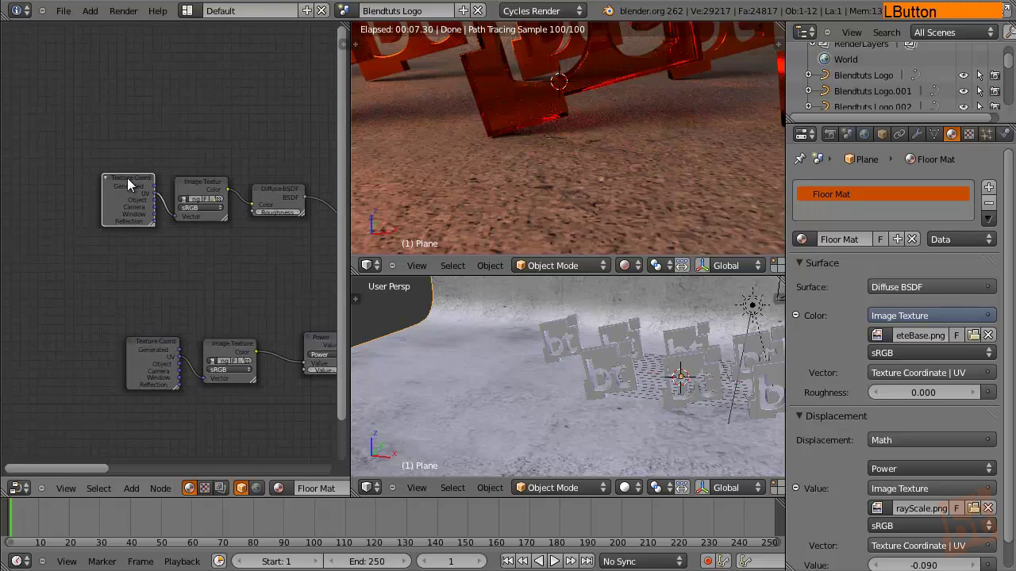
{"action": "right_click", "coordinate": [204, 190], "text": "shift"}
{"action": "right_click", "coordinate": [149, 344]}
{"action": "right_click", "coordinate": [225, 341], "text": "shift"}
{"action": "key", "text": "shift+d"}
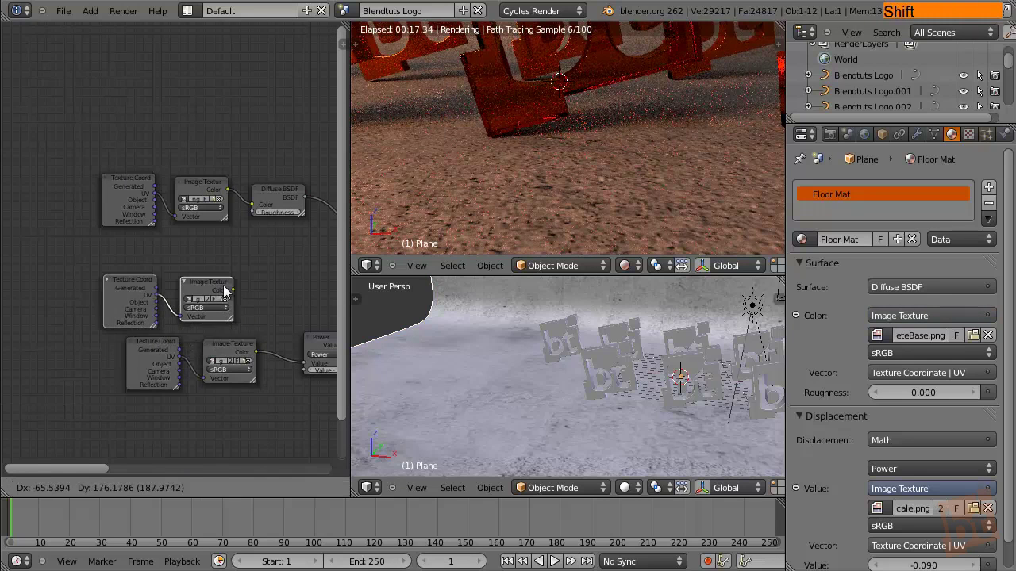
{"action": "left_click", "coordinate": [235, 270]}
{"action": "key", "text": "g"}
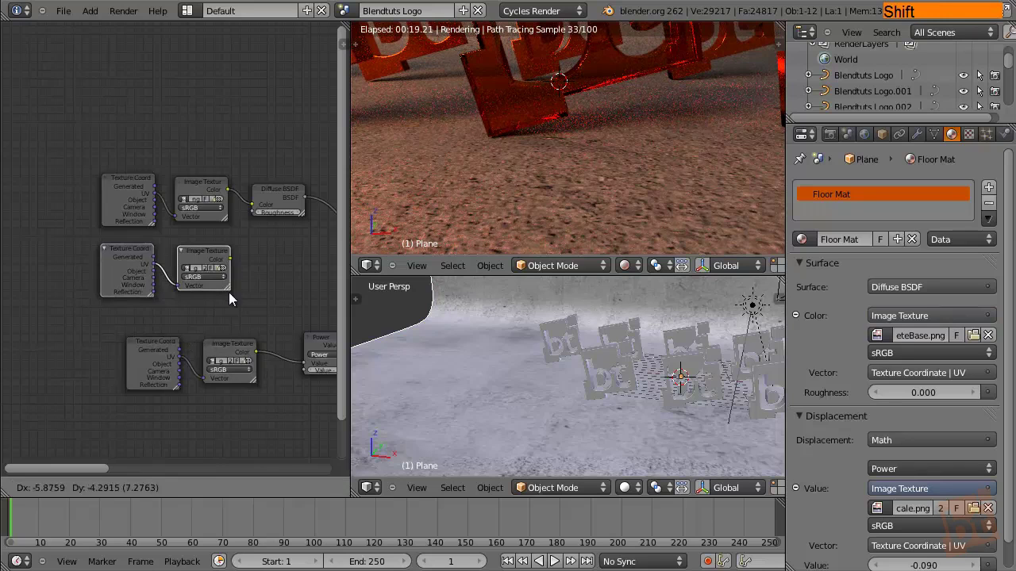
{"action": "left_click", "coordinate": [230, 311], "text": "shift"}
Step: Add a Glossy BSDF below the Diffuse BSDF and feed its Color from the duplicated grayscale Image Texture
{"action": "middle_click_drag", "start_coordinate": [236, 311], "coordinate": [140, 329]}
{"action": "scroll", "coordinate": [167, 311], "scroll_direction": "up", "scroll_amount": 1}
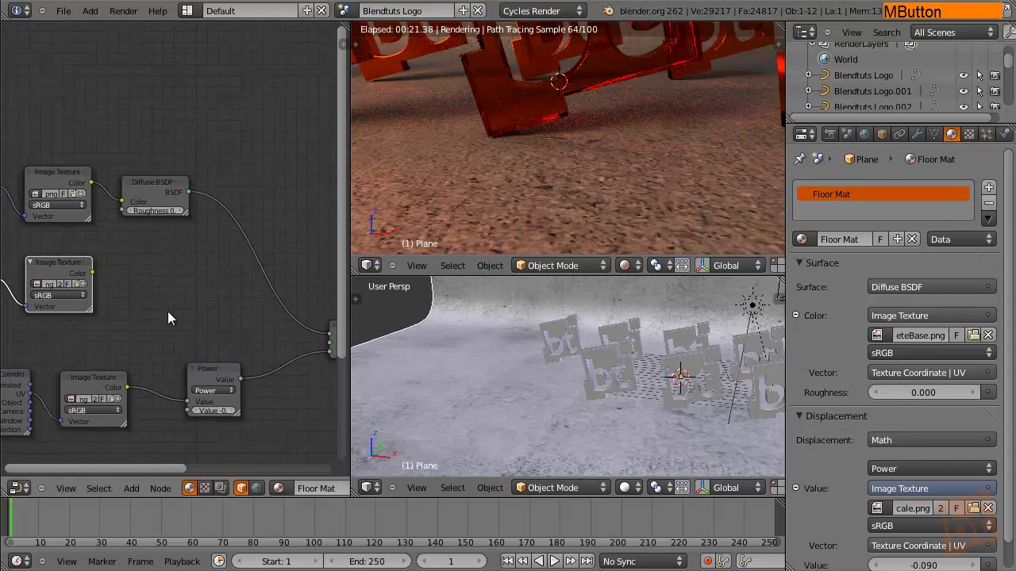
{"action": "scroll", "coordinate": [114, 286], "scroll_direction": "up", "scroll_amount": 1}
{"action": "key", "text": "shift+a"}
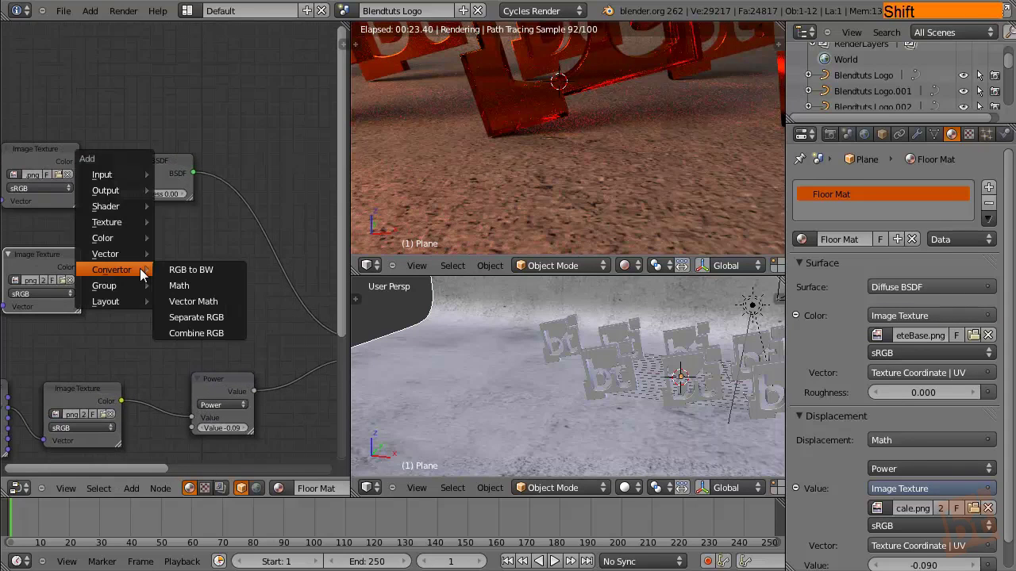
{"action": "mouse_move", "coordinate": [140, 200]}
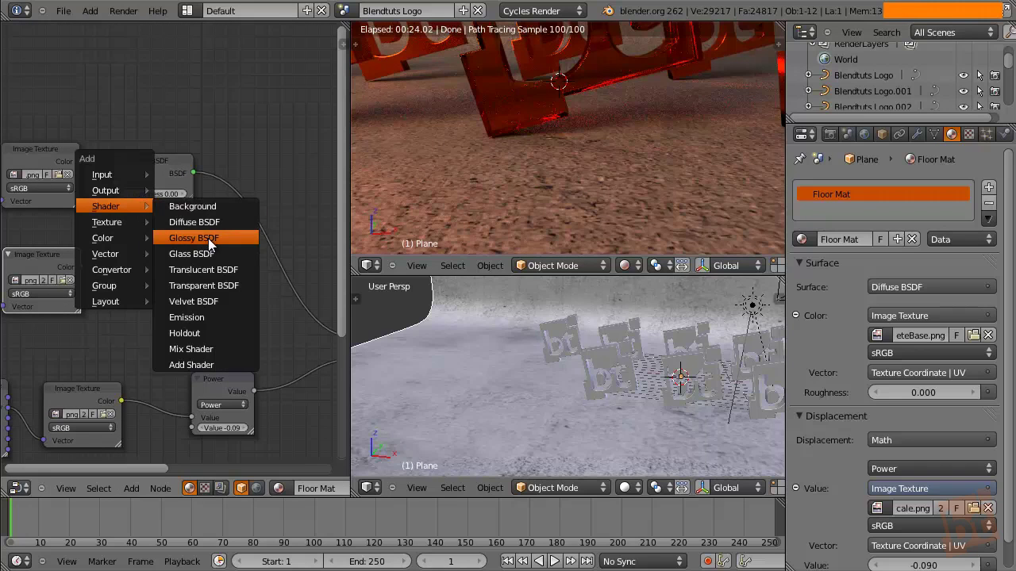
{"action": "left_click", "coordinate": [194, 238]}
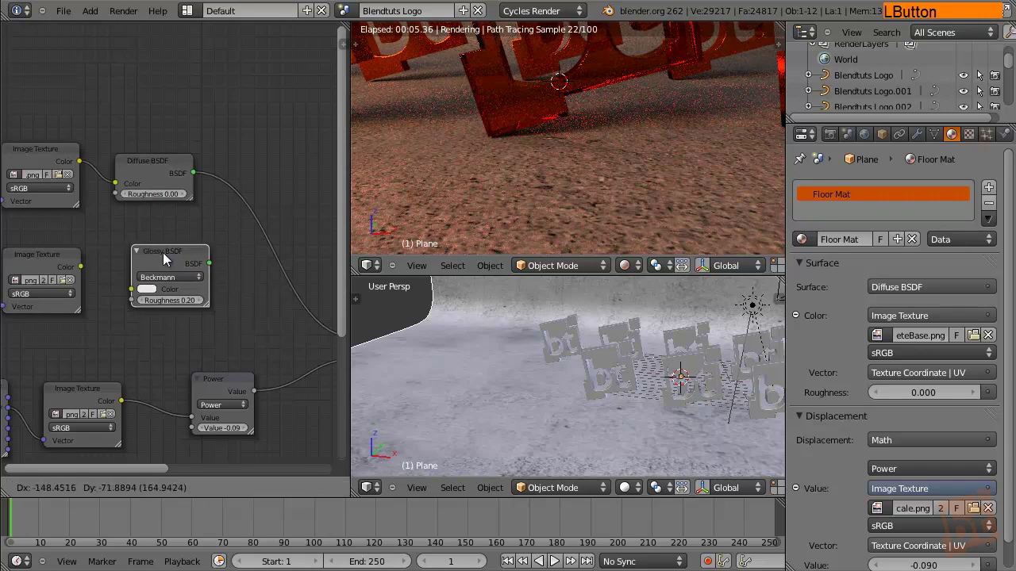
{"action": "left_click", "coordinate": [144, 248]}
{"action": "left_click_drag", "start_coordinate": [80, 267], "coordinate": [112, 282]}
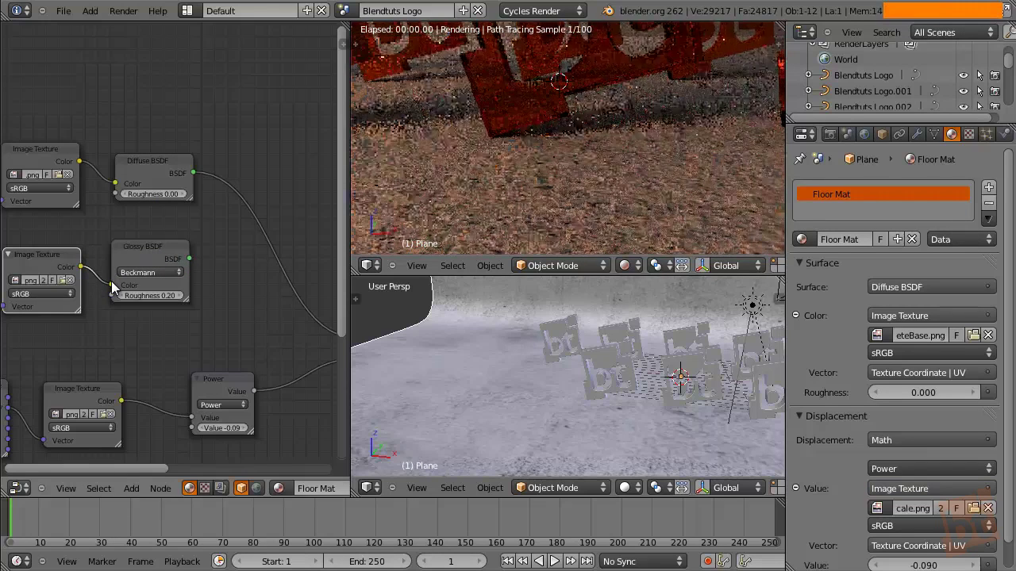
Step: Connect the Glossy BSDF to the Material Output's Surface and examine the floor's reflections in the rendered camera view and up close
{"action": "middle_click_drag", "start_coordinate": [265, 274], "coordinate": [132, 245]}
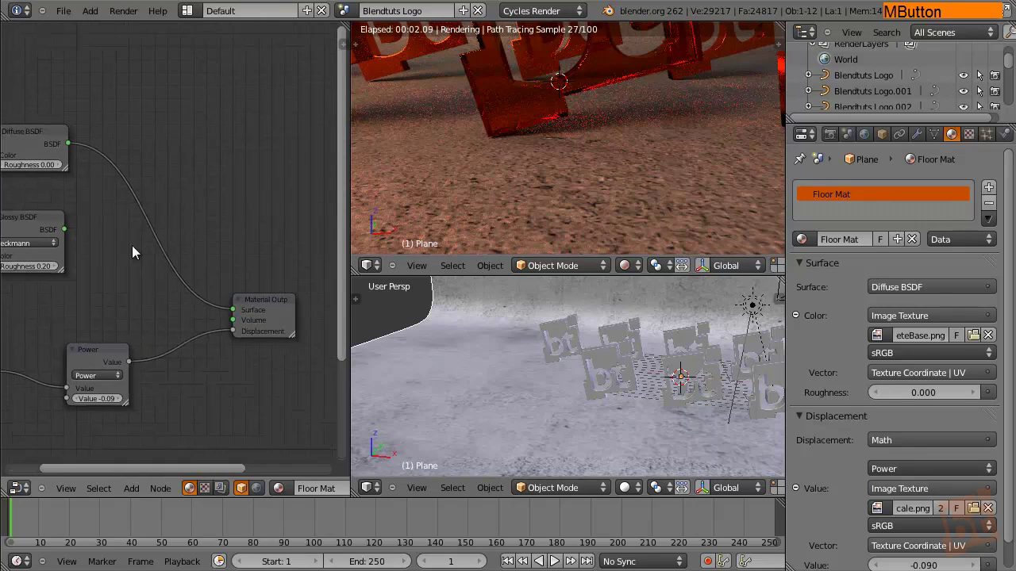
{"action": "left_click", "coordinate": [66, 228]}
{"action": "left_click_drag", "start_coordinate": [94, 258], "coordinate": [197, 312]}
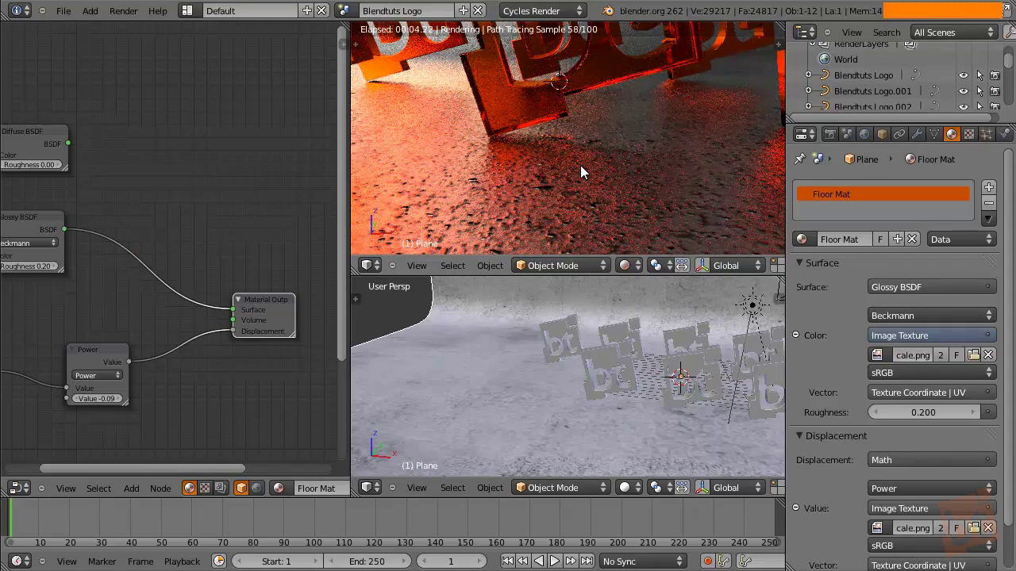
{"action": "key", "text": "KP_0"}
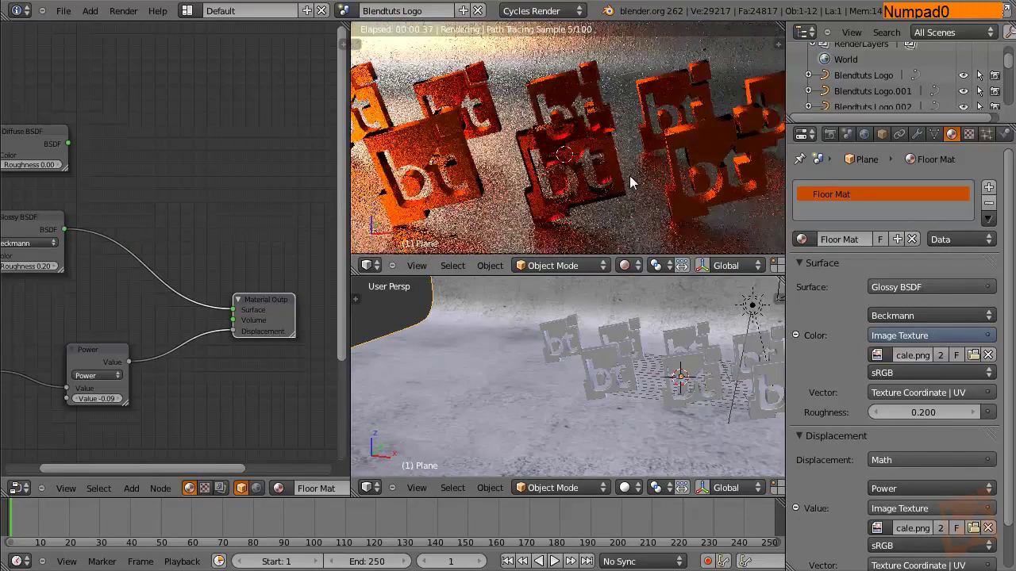
{"action": "scroll", "coordinate": [631, 181], "scroll_direction": "down", "scroll_amount": 1}
{"action": "middle_click_drag", "start_coordinate": [633, 186], "coordinate": [628, 178], "text": "shift"}
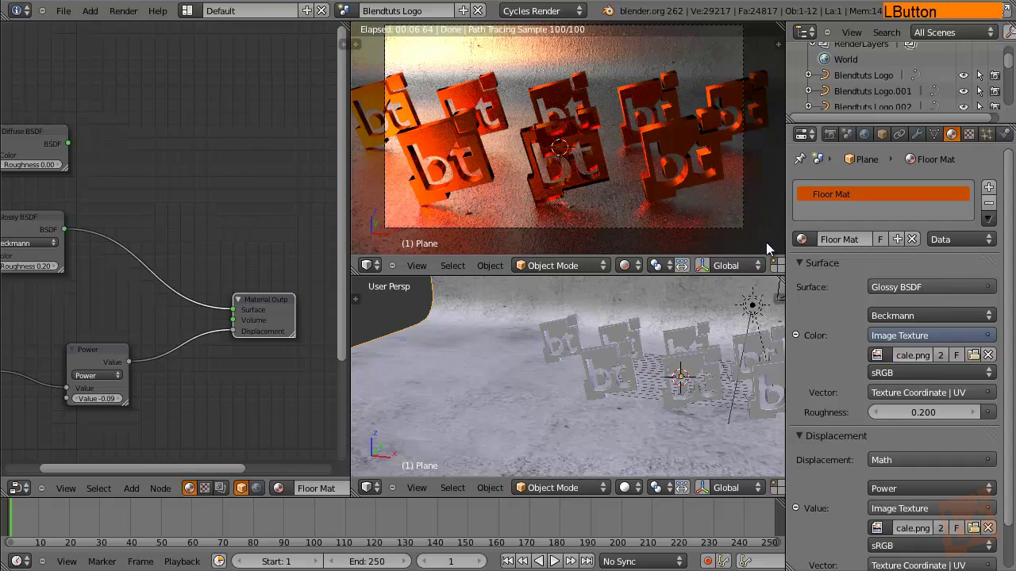
{"action": "middle_click_drag", "start_coordinate": [585, 191], "coordinate": [622, 129], "text": "shift"}
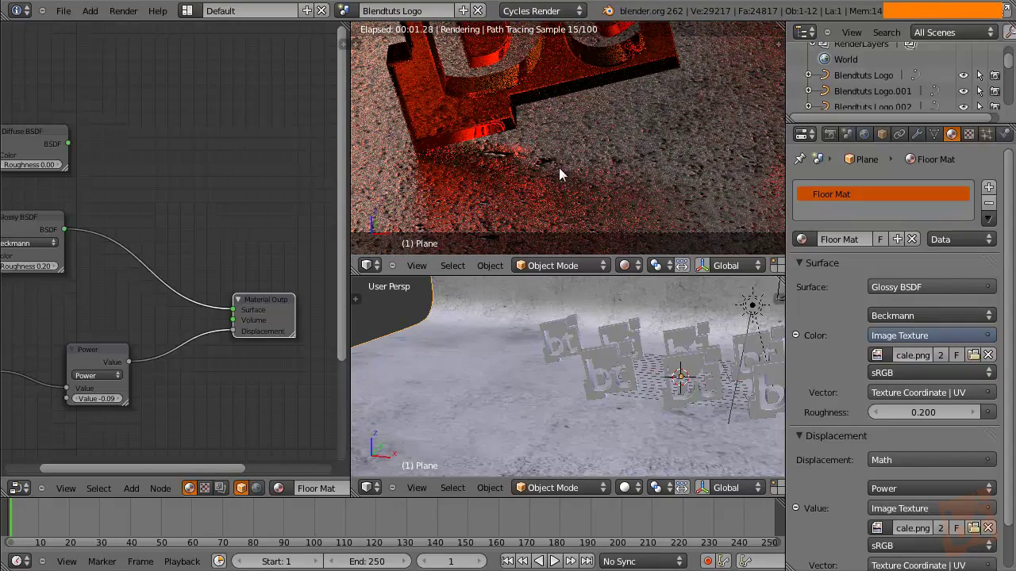
{"action": "middle_click_drag", "start_coordinate": [530, 170], "coordinate": [564, 177]}
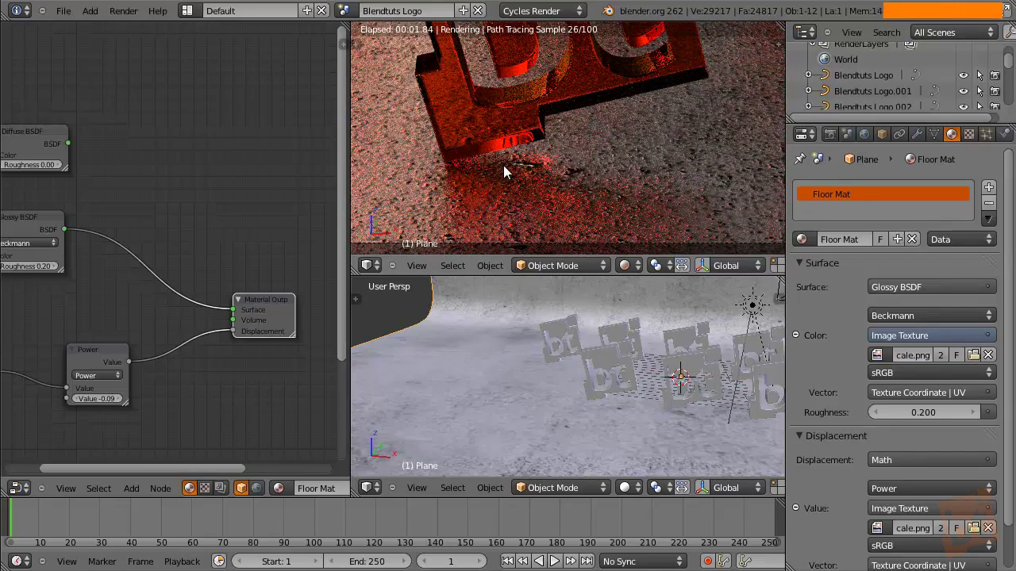
{"action": "mouse_move", "coordinate": [503, 165]}
{"action": "middle_mouse_down"}
{"action": "mouse_move", "coordinate": [523, 176]}
{"action": "mouse_move", "coordinate": [502, 185]}
{"action": "middle_mouse_up"}
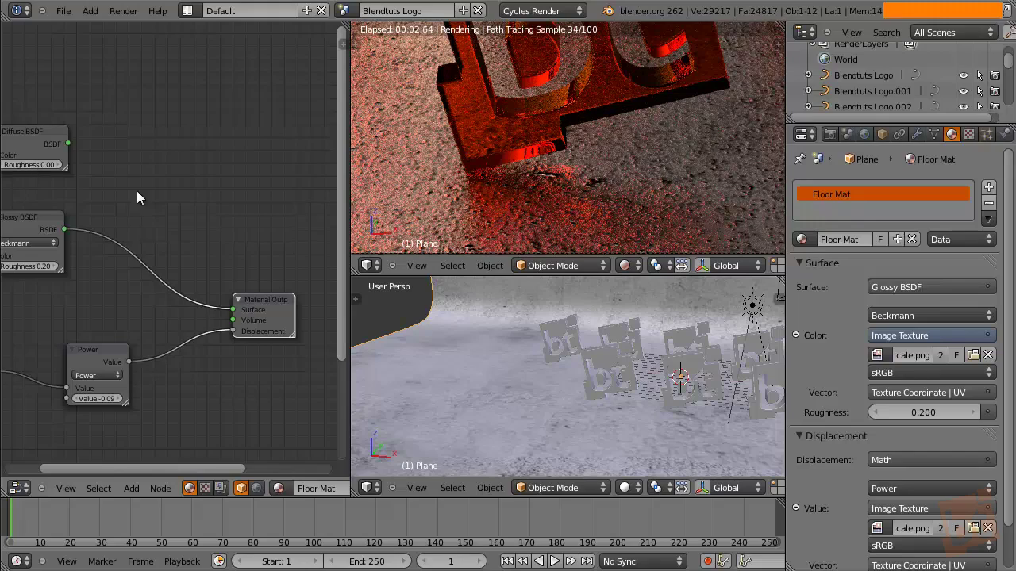
Step: Insert a Mix Shader before the Material Output's Surface, with the Diffuse BSDF in its first shader input and the Glossy BSDF in the second
{"action": "key", "text": "shift+a"}
{"action": "mouse_move", "coordinate": [139, 195]}
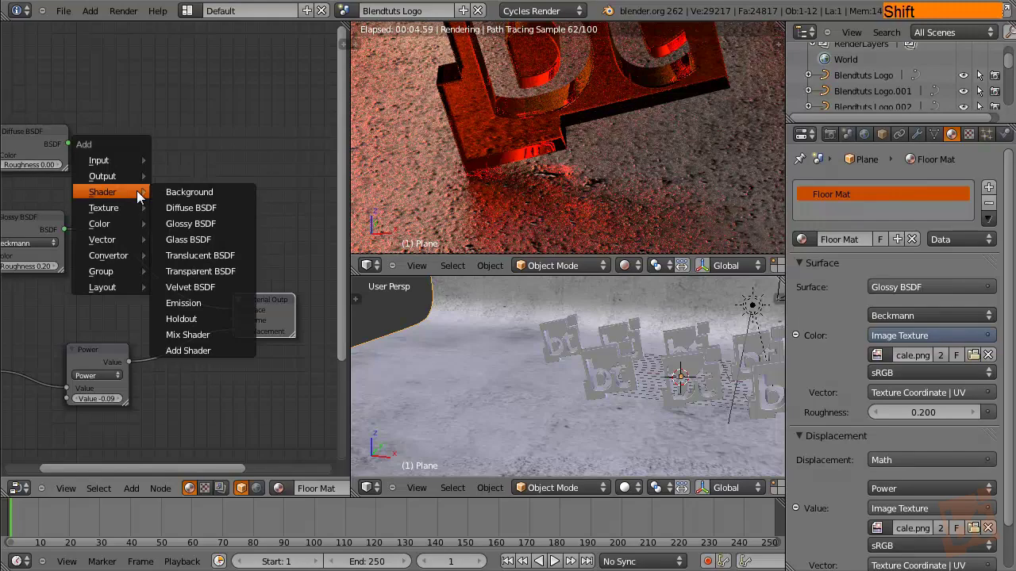
{"action": "left_click", "coordinate": [188, 335]}
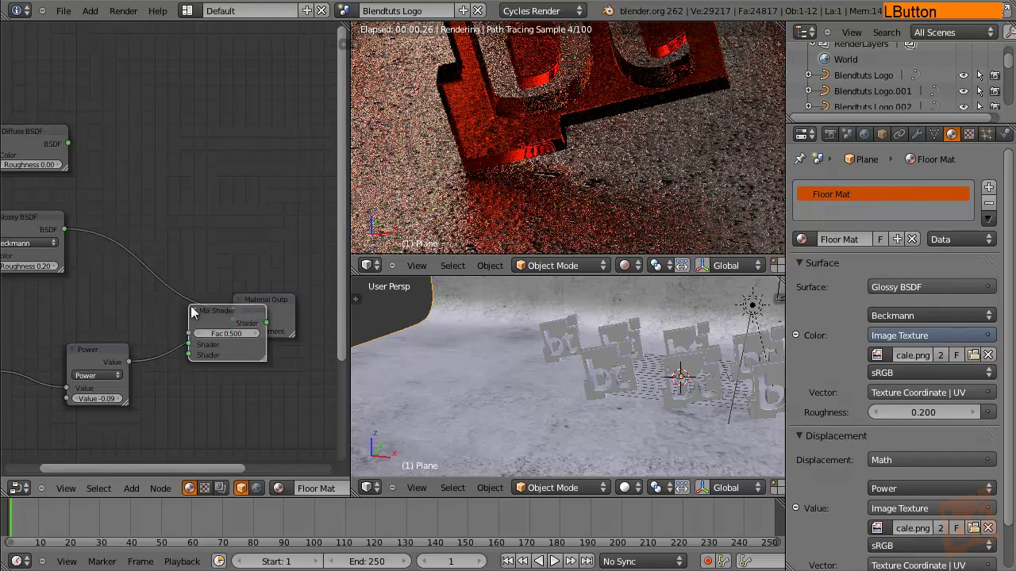
{"action": "left_click", "coordinate": [154, 246]}
{"action": "left_click_drag", "start_coordinate": [154, 246], "coordinate": [166, 178]}
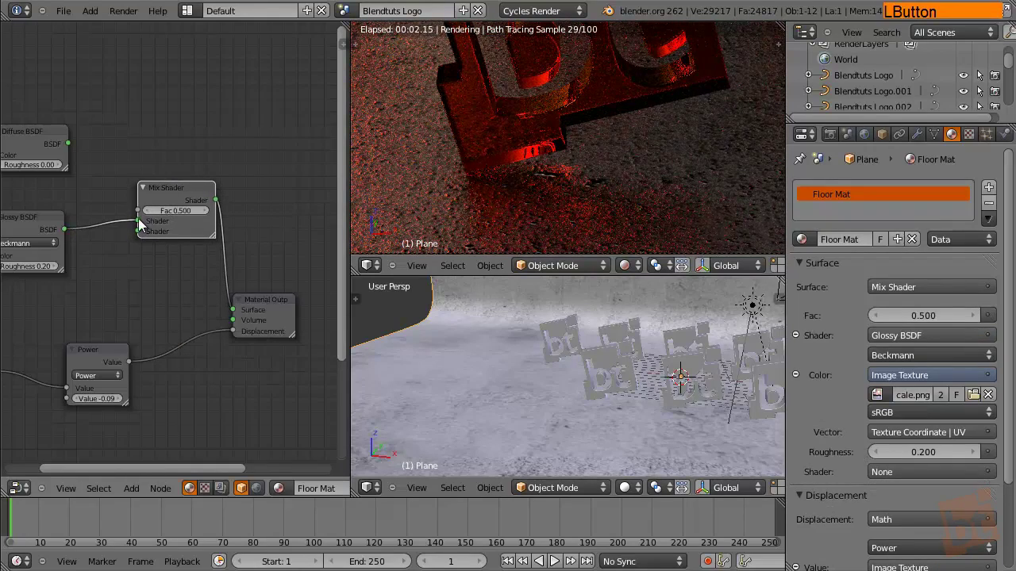
{"action": "left_click_drag", "start_coordinate": [138, 221], "coordinate": [137, 230]}
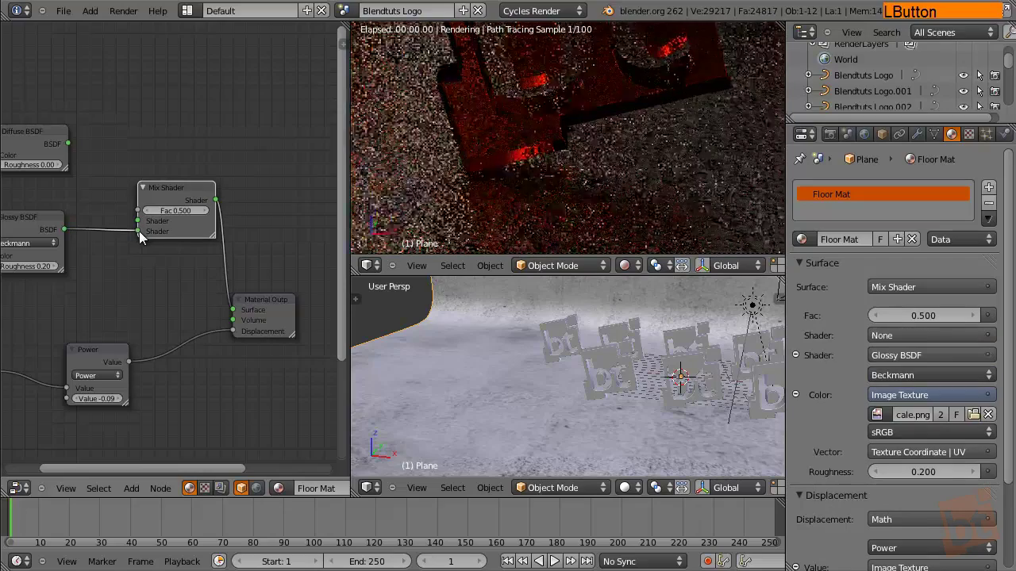
{"action": "left_click_drag", "start_coordinate": [69, 143], "coordinate": [138, 221]}
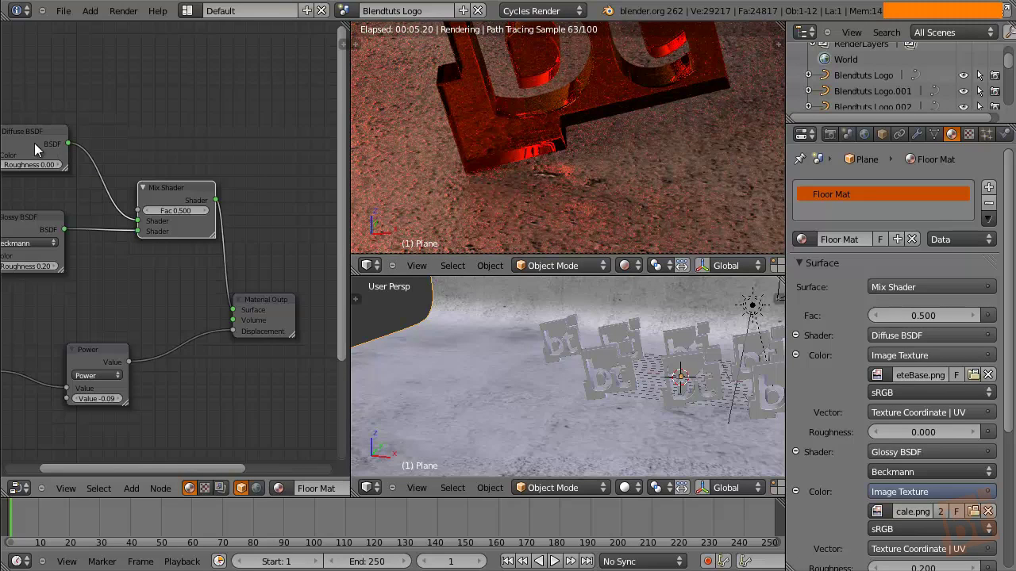
{"action": "left_click_drag", "start_coordinate": [182, 205], "coordinate": [174, 181]}
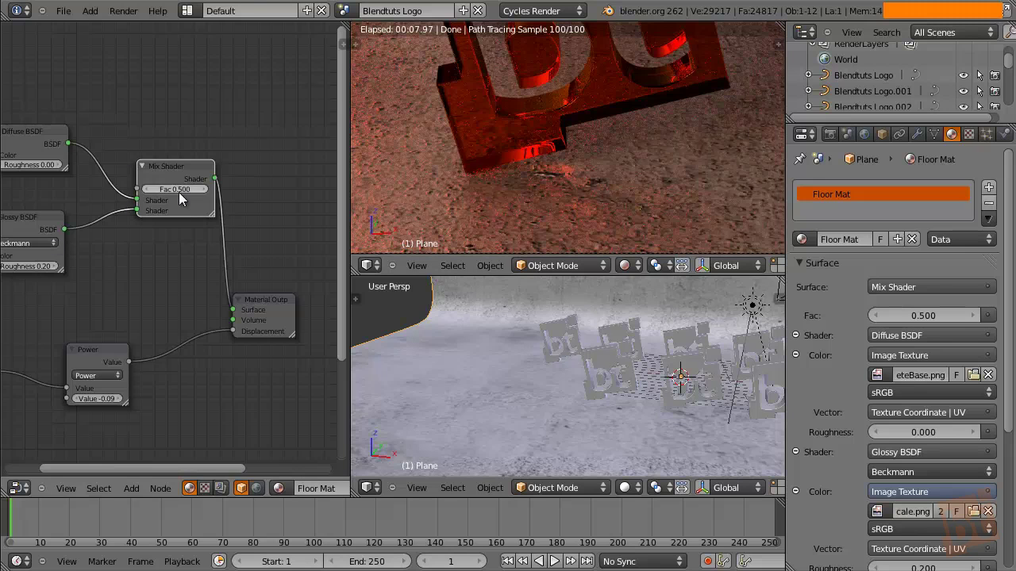
Step: Try Mix Shader factors of 0.000, 1.000 and 0.200 to compare the diffuse and glossy balance on the floor
{"action": "left_click_drag", "start_coordinate": [169, 192], "coordinate": [139, 192]}
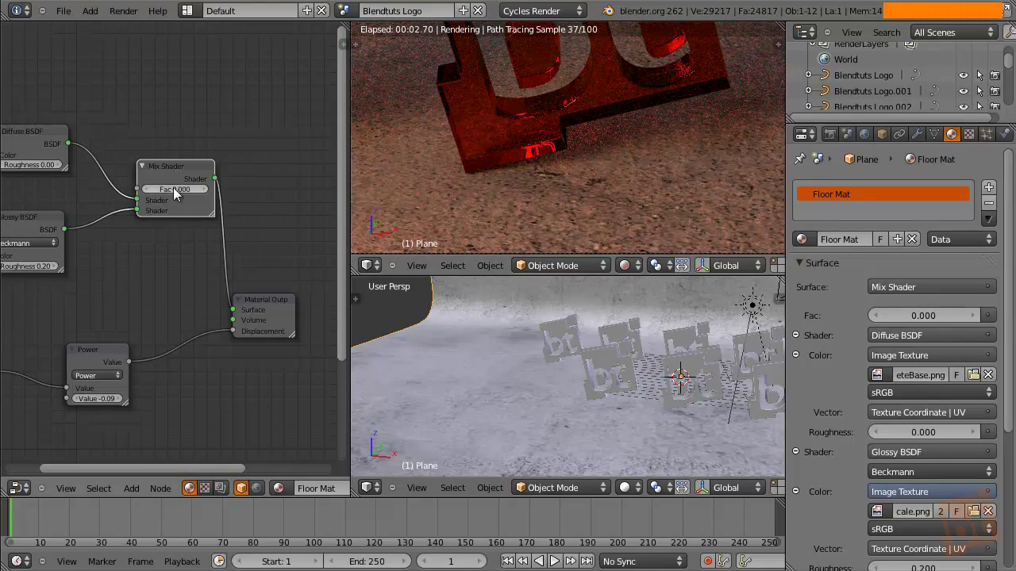
{"action": "left_click", "coordinate": [174, 188]}
{"action": "type", "text": "1"}
{"action": "key", "text": "Return"}
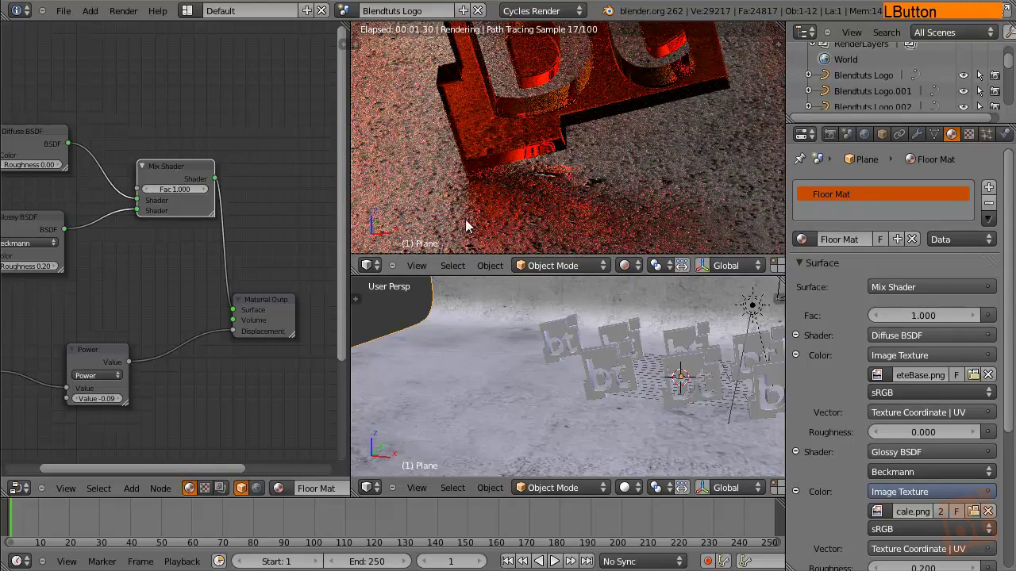
{"action": "left_click_drag", "start_coordinate": [158, 194], "coordinate": [146, 194]}
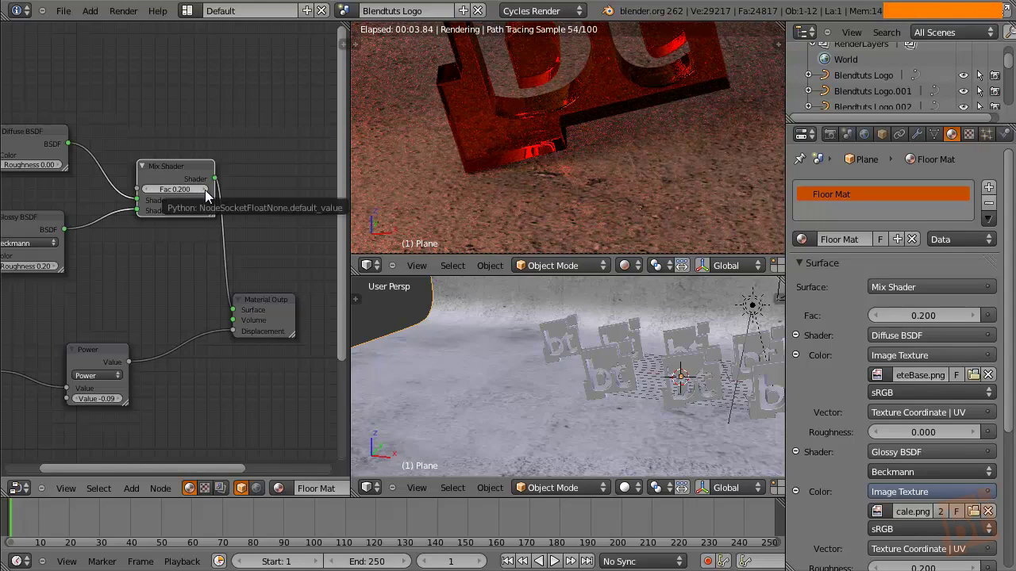
{"action": "middle_click_drag", "start_coordinate": [68, 288], "coordinate": [188, 285]}
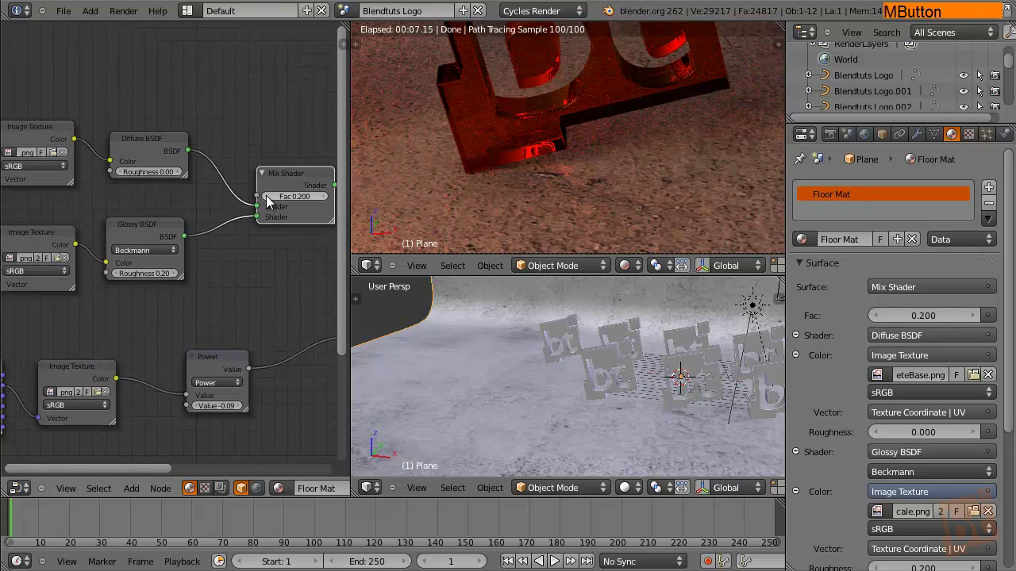
Step: Disconnect the Power node from the Material Output's Displacement and set the Mix Shader factor to 1.000
{"action": "middle_click_drag", "start_coordinate": [174, 263], "coordinate": [67, 217]}
{"action": "left_click_drag", "start_coordinate": [242, 297], "coordinate": [217, 291]}
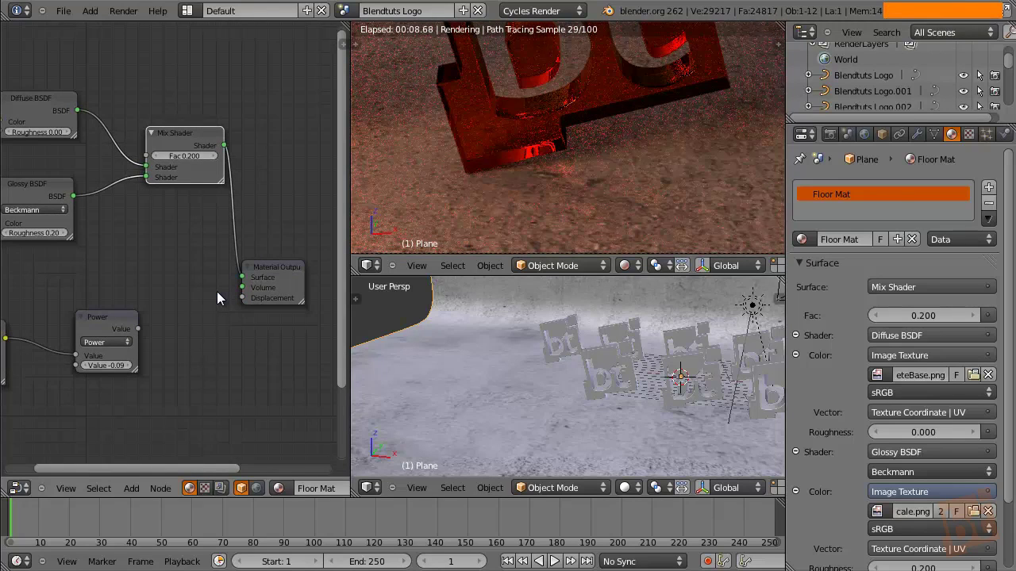
{"action": "left_click_drag", "start_coordinate": [189, 156], "coordinate": [314, 172]}
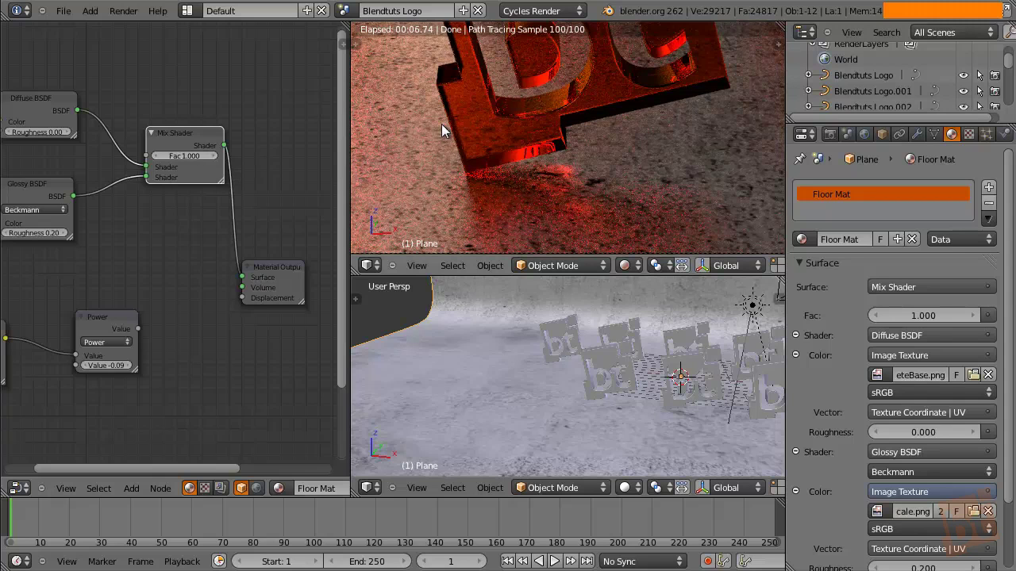
{"action": "middle_click_drag", "start_coordinate": [403, 196], "coordinate": [412, 191]}
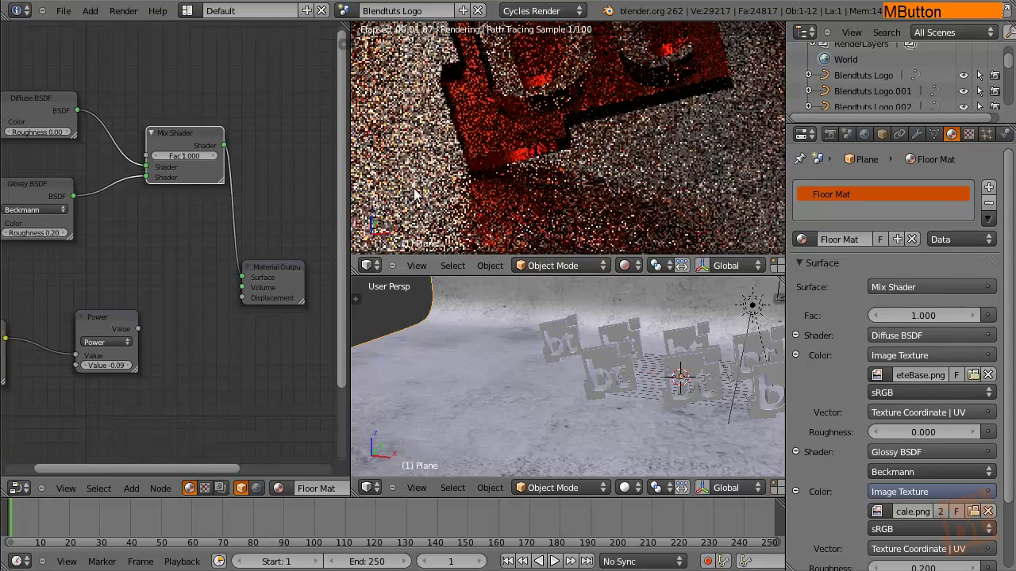
Step: Set the Glossy BSDF's roughness to 0.000 and shift the node slightly away from its Image Texture
{"action": "middle_click_drag", "start_coordinate": [181, 240], "coordinate": [308, 230]}
{"action": "left_click", "coordinate": [42, 179]}
{"action": "middle_click_drag", "start_coordinate": [157, 182], "coordinate": [192, 194]}
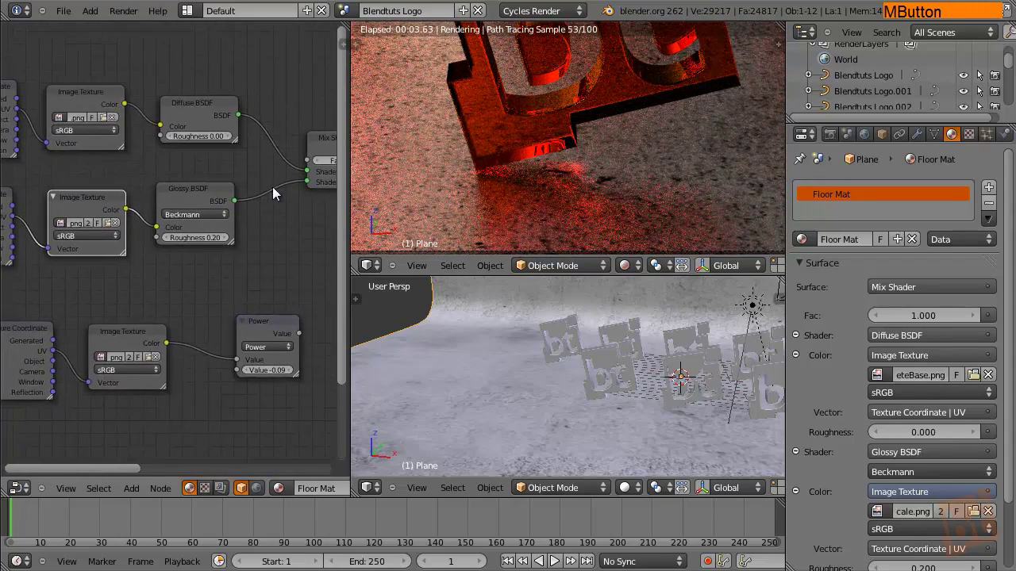
{"action": "middle_click_drag", "start_coordinate": [272, 188], "coordinate": [224, 207]}
{"action": "left_click", "coordinate": [148, 210]}
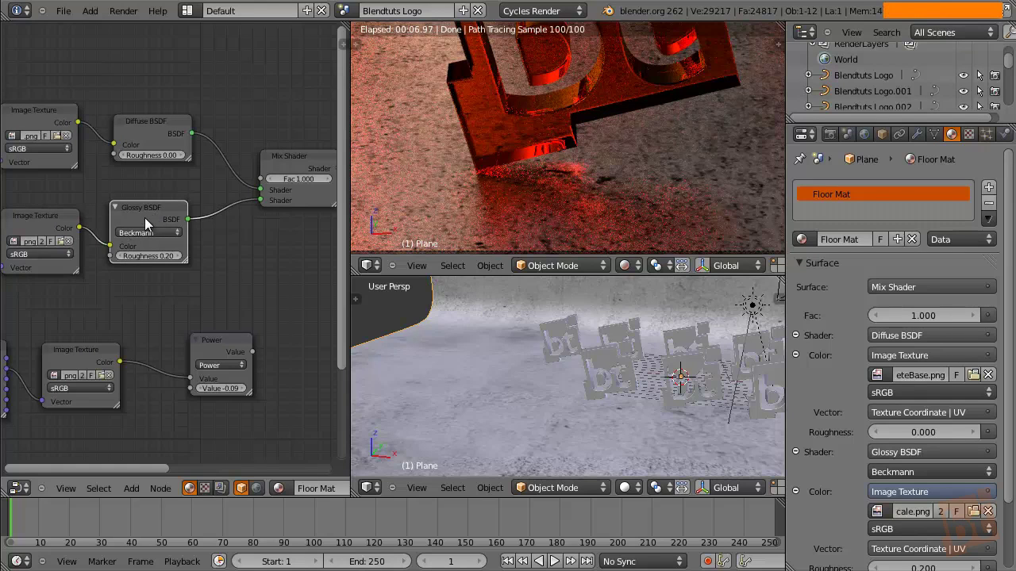
{"action": "left_click_drag", "start_coordinate": [147, 256], "coordinate": [134, 256]}
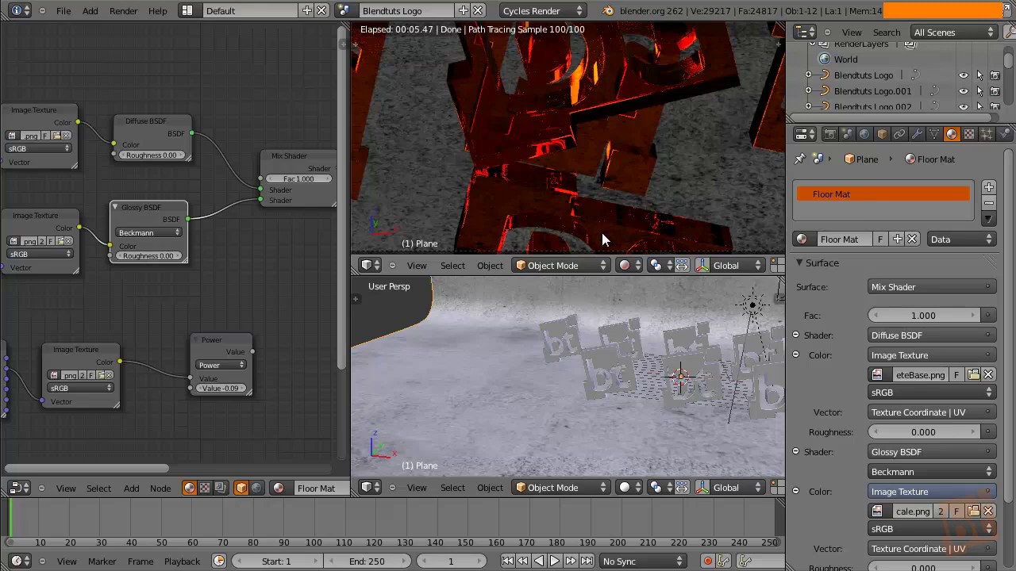
{"action": "left_click_drag", "start_coordinate": [163, 211], "coordinate": [174, 221]}
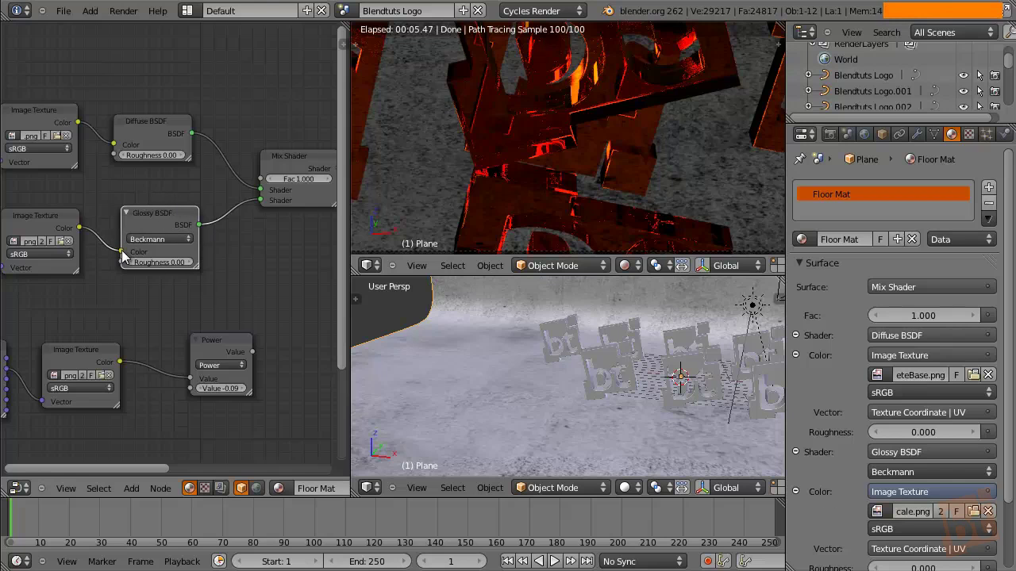
Step: Compare the Glossy BSDF without its color texture by disconnecting the Image Texture from its Color input and reconnecting it
{"action": "left_click_drag", "start_coordinate": [121, 252], "coordinate": [106, 244]}
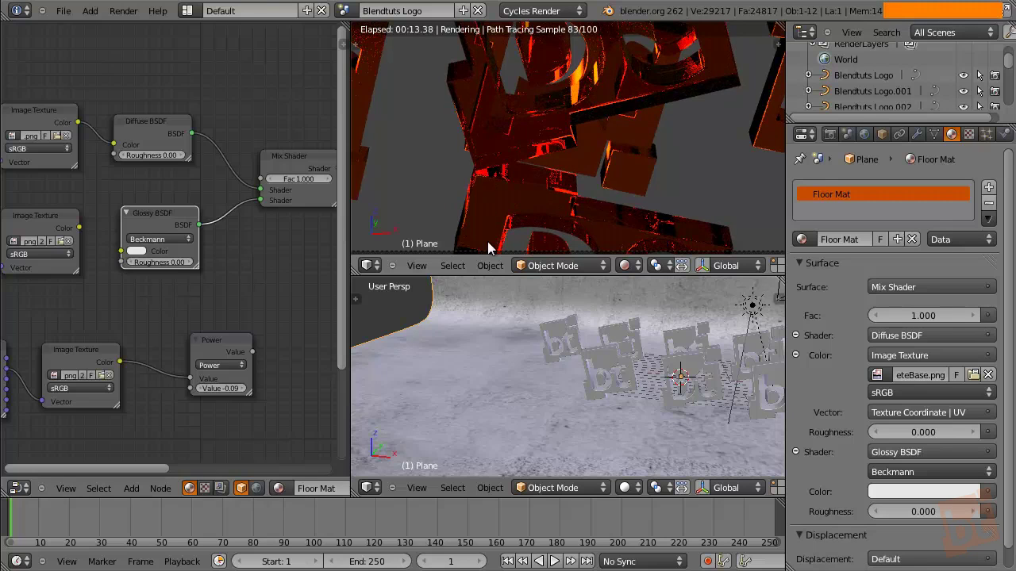
{"action": "left_click_drag", "start_coordinate": [78, 228], "coordinate": [121, 252]}
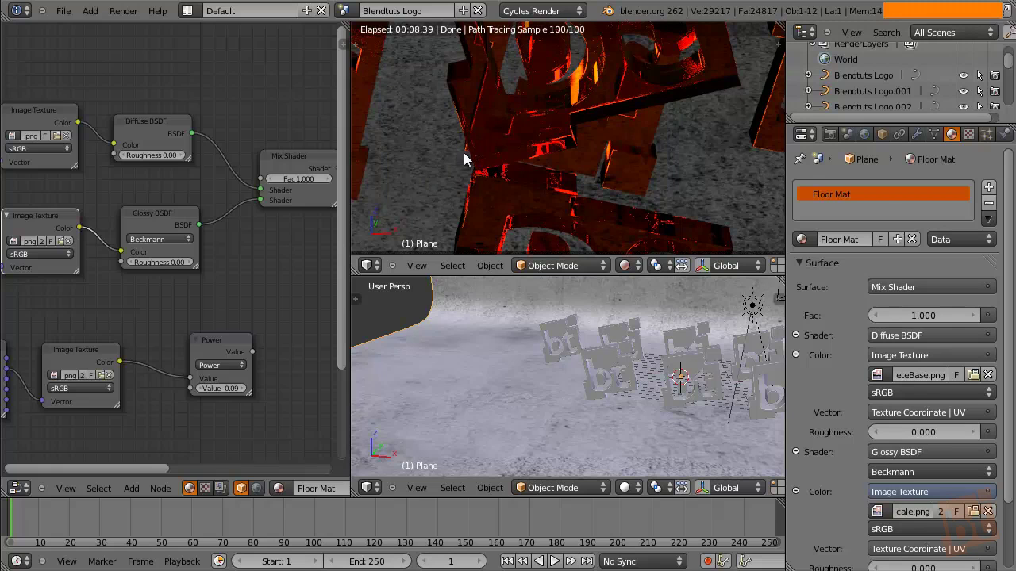
Step: Raise the Glossy BSDF's roughness to 0.400 and set the Mix Shader factor to 0.500
{"action": "left_click", "coordinate": [191, 262]}
{"action": "left_click", "coordinate": [191, 262]}
{"action": "left_click", "coordinate": [191, 261]}
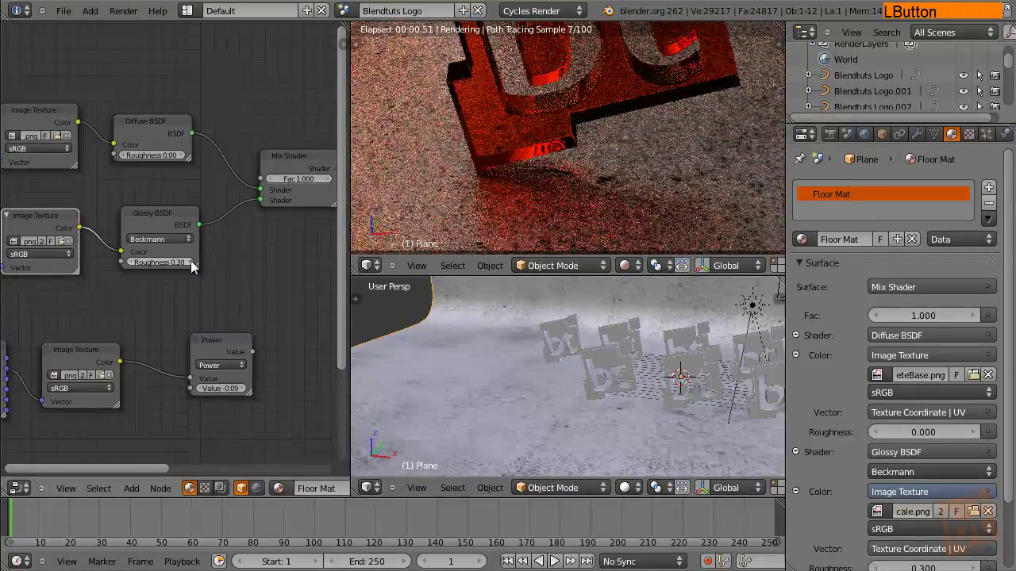
{"action": "left_click", "coordinate": [191, 261]}
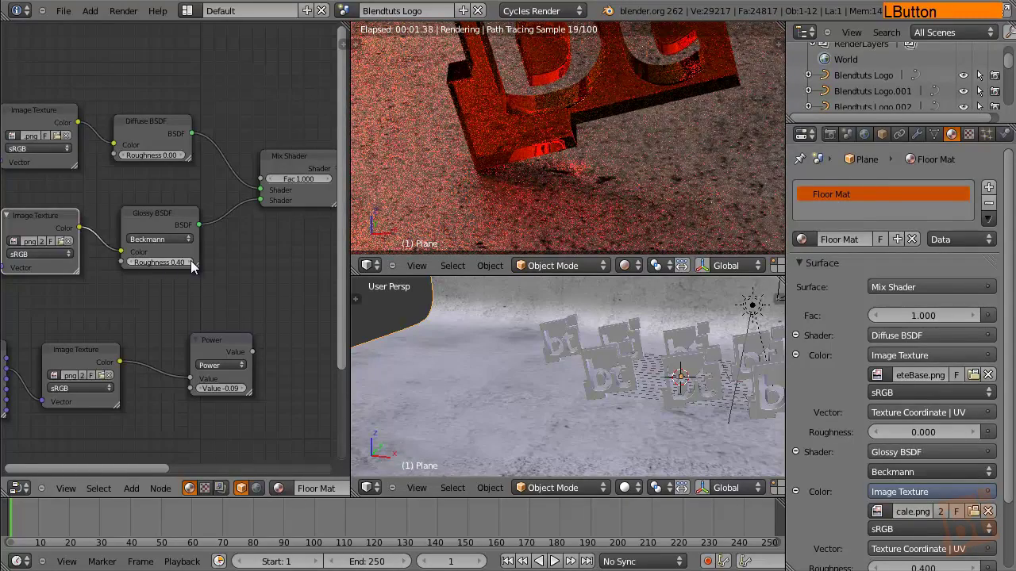
{"action": "left_click", "coordinate": [299, 177]}
{"action": "type", "text": "0.5"}
{"action": "key", "text": "Return"}
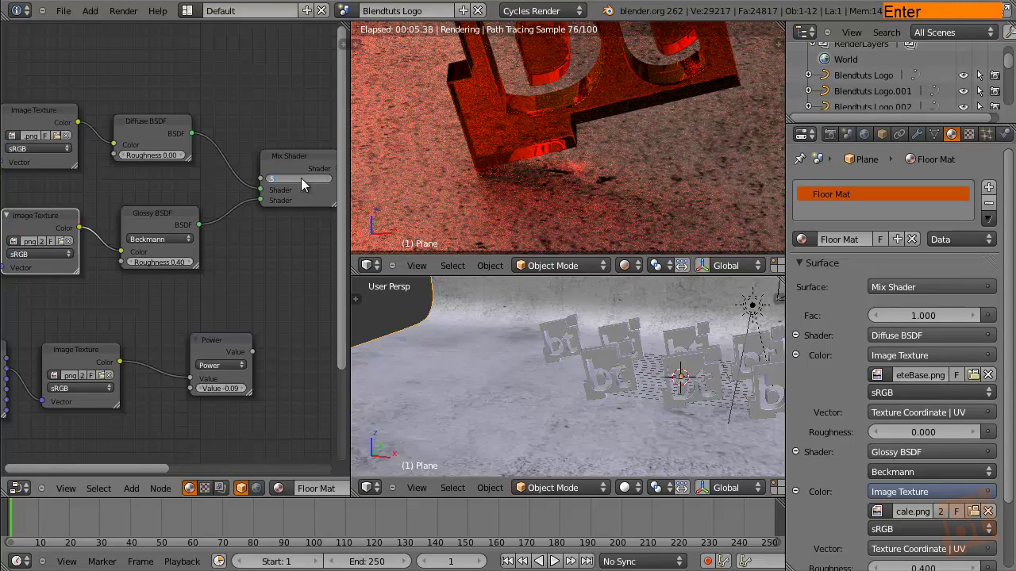
Step: View the rendered scene through the camera and inspect the floor material in a temporarily maximized viewport
{"action": "key", "text": "KP_0"}
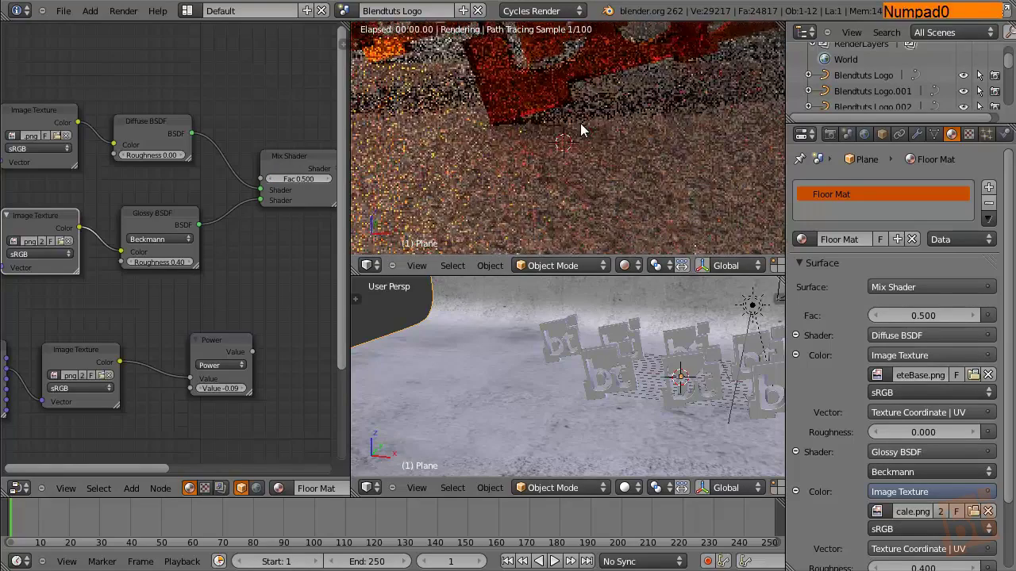
{"action": "middle_click_drag", "start_coordinate": [607, 127], "coordinate": [621, 181]}
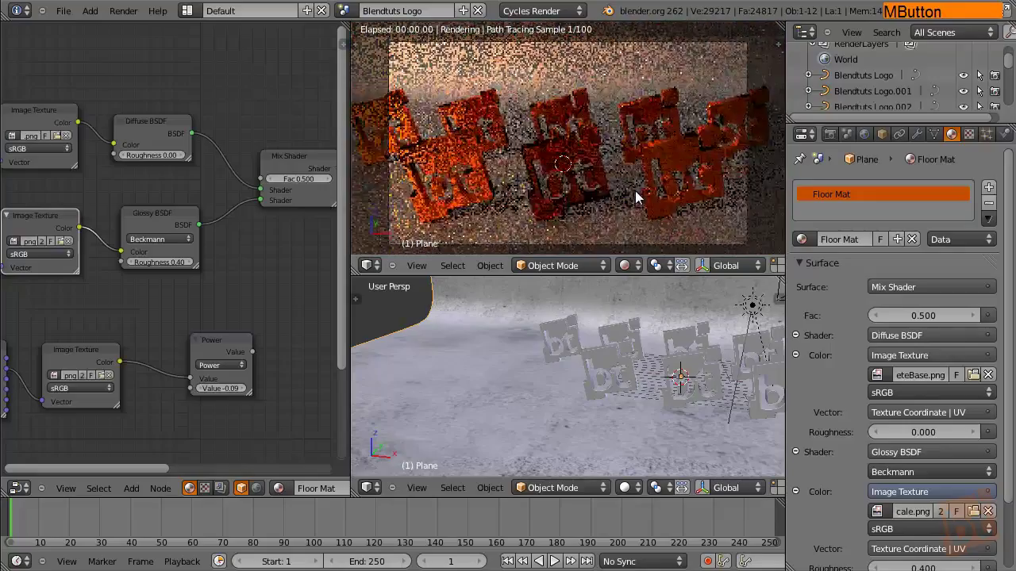
{"action": "key", "text": "shift+space"}
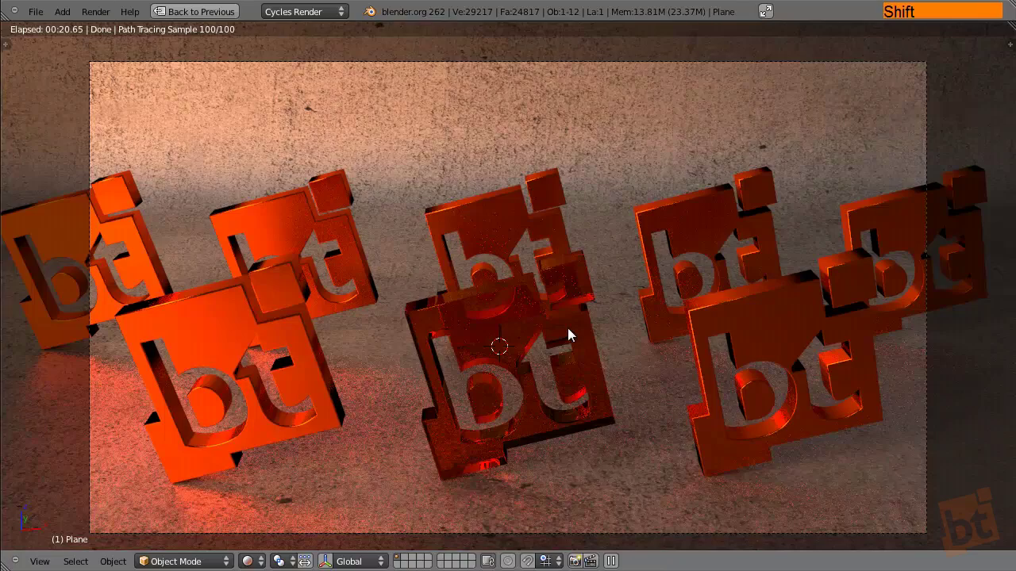
{"action": "key", "text": "shift+space"}
Step: Connect the Power node's value to the Material Output's Displacement and check the render in a maximized viewport
{"action": "middle_click_drag", "start_coordinate": [145, 362], "coordinate": [136, 364]}
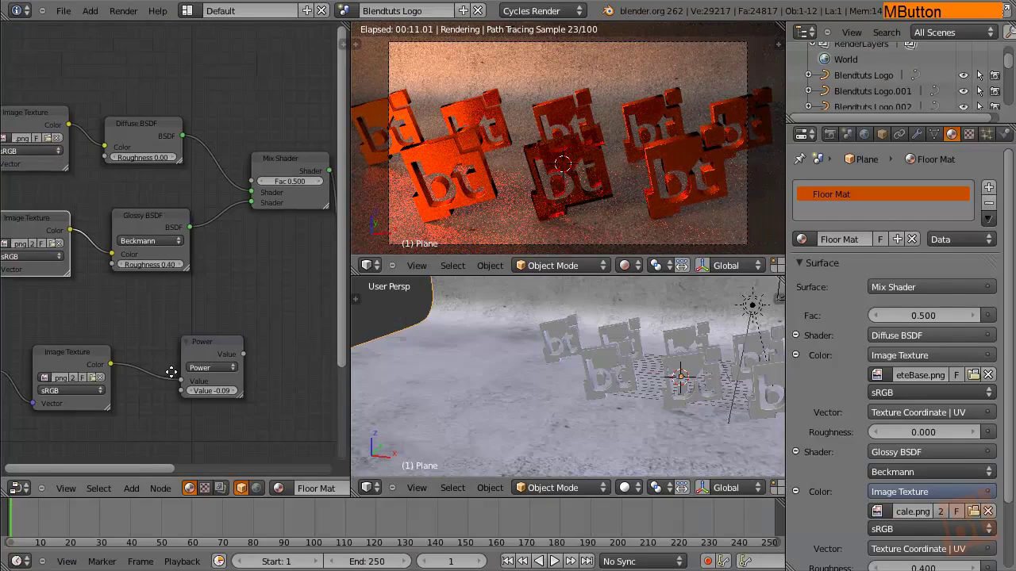
{"action": "middle_click_drag", "start_coordinate": [272, 336], "coordinate": [147, 361]}
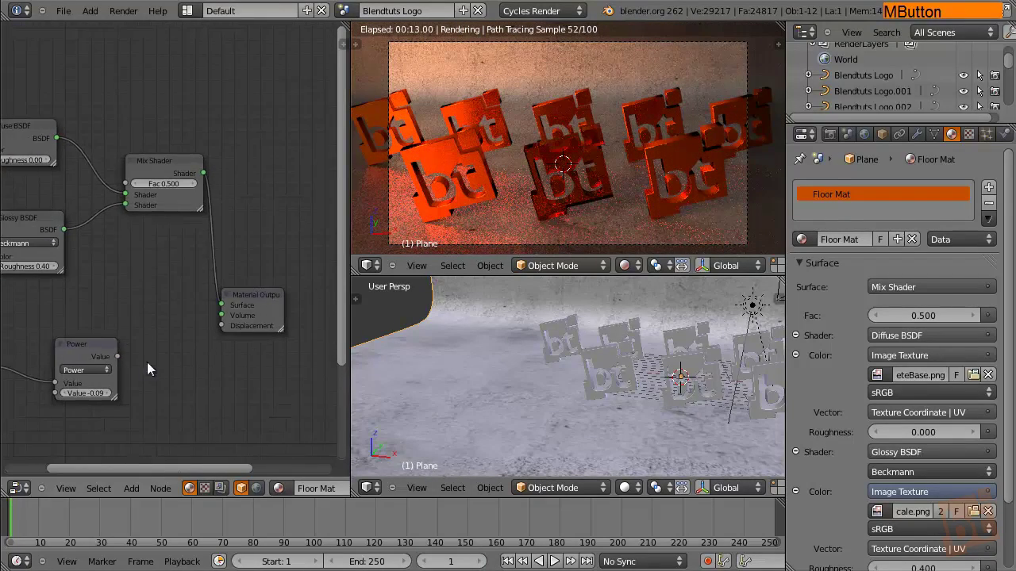
{"action": "left_click_drag", "start_coordinate": [120, 359], "coordinate": [225, 325]}
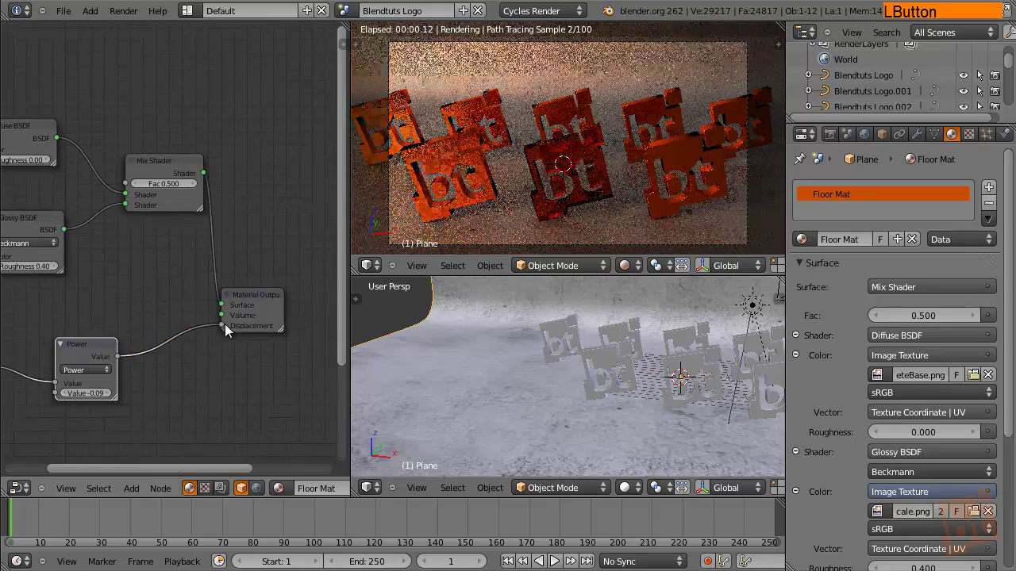
{"action": "key", "text": "shift+space"}
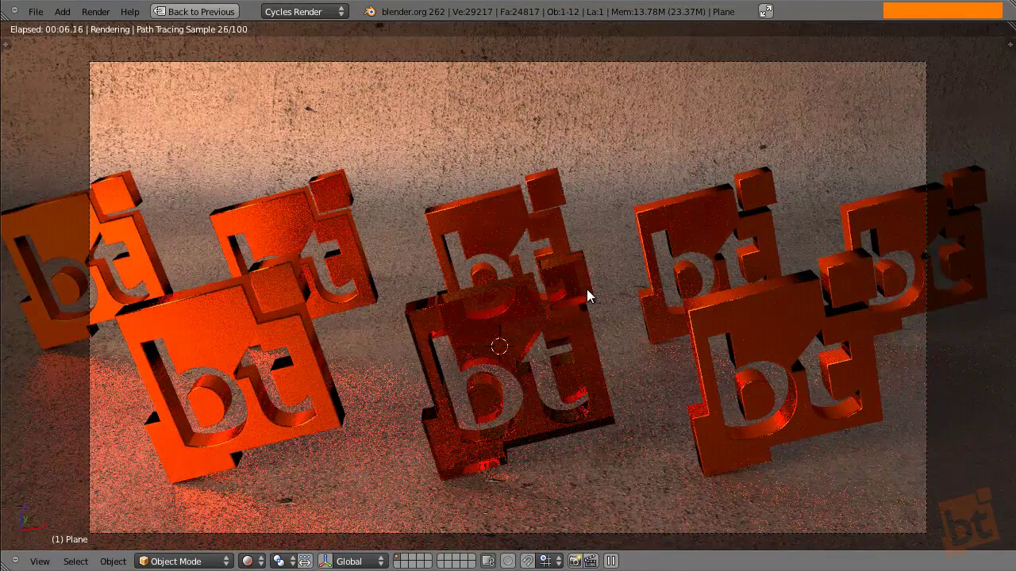
{"action": "key", "text": "Escape"}
{"action": "key", "text": "shift+space"}
Step: Change the World background color to blue with a strength of 0.500 and check the lighting in a maximized viewport
{"action": "left_click", "coordinate": [864, 135]}
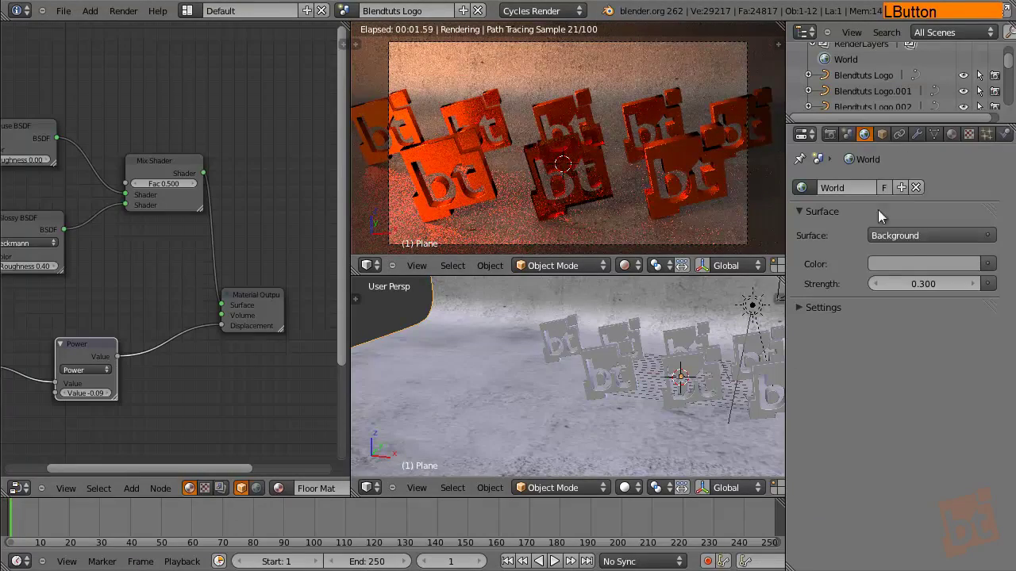
{"action": "left_click", "coordinate": [912, 261]}
{"action": "mouse_move", "coordinate": [910, 83]}
{"action": "left_mouse_down"}
{"action": "mouse_move", "coordinate": [901, 59]}
{"action": "mouse_move", "coordinate": [916, 44]}
{"action": "mouse_move", "coordinate": [901, 70]}
{"action": "left_mouse_up"}
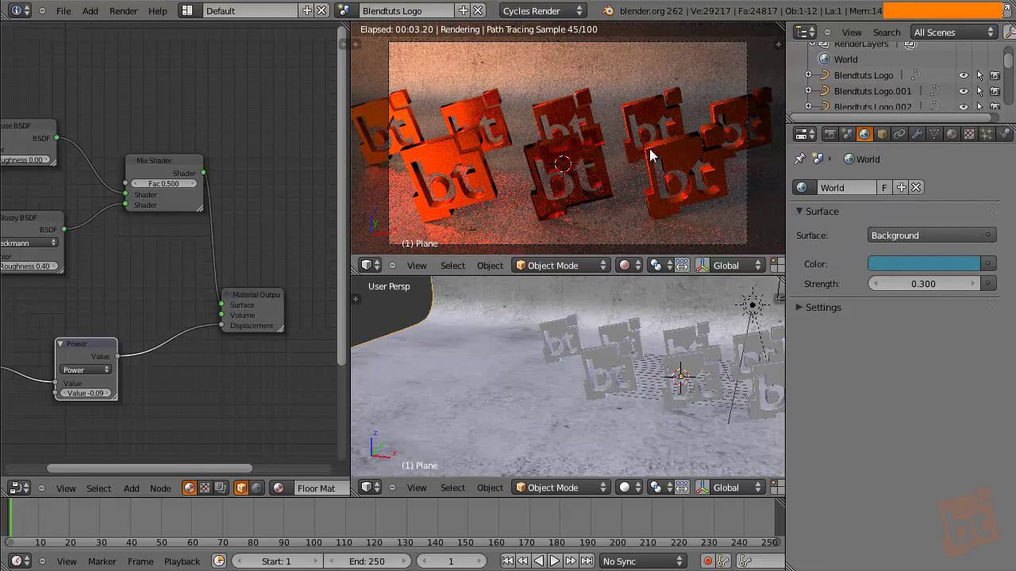
{"action": "left_click_drag", "start_coordinate": [907, 284], "coordinate": [937, 299]}
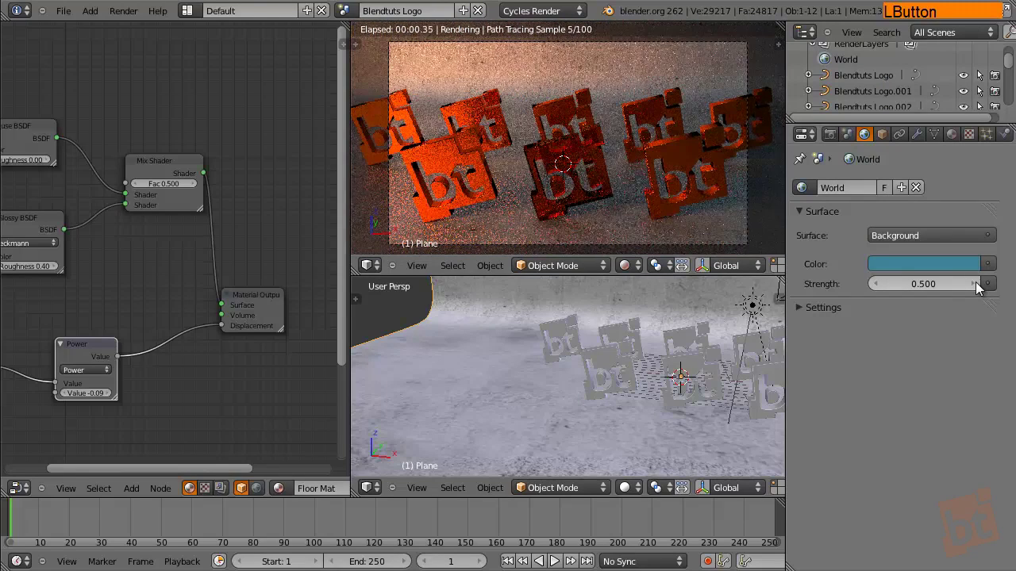
{"action": "middle_click", "coordinate": [609, 166]}
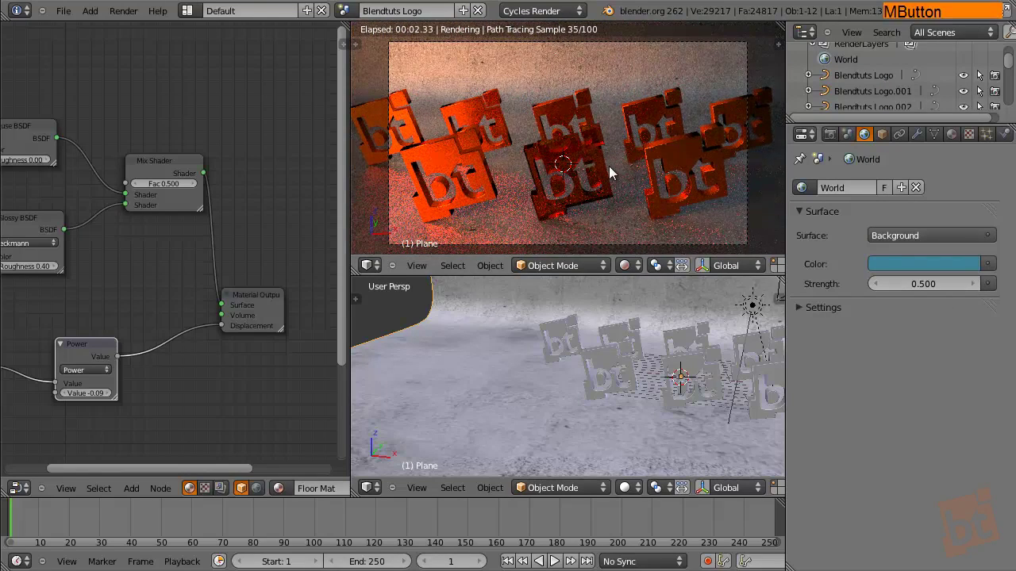
{"action": "key", "text": "shift+space"}
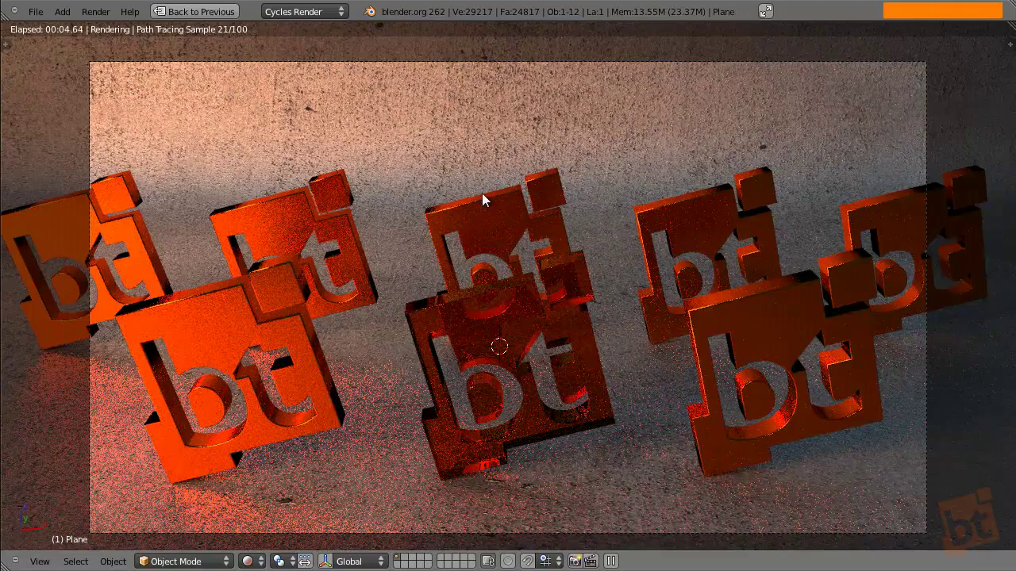
{"action": "key", "text": "shift+space"}
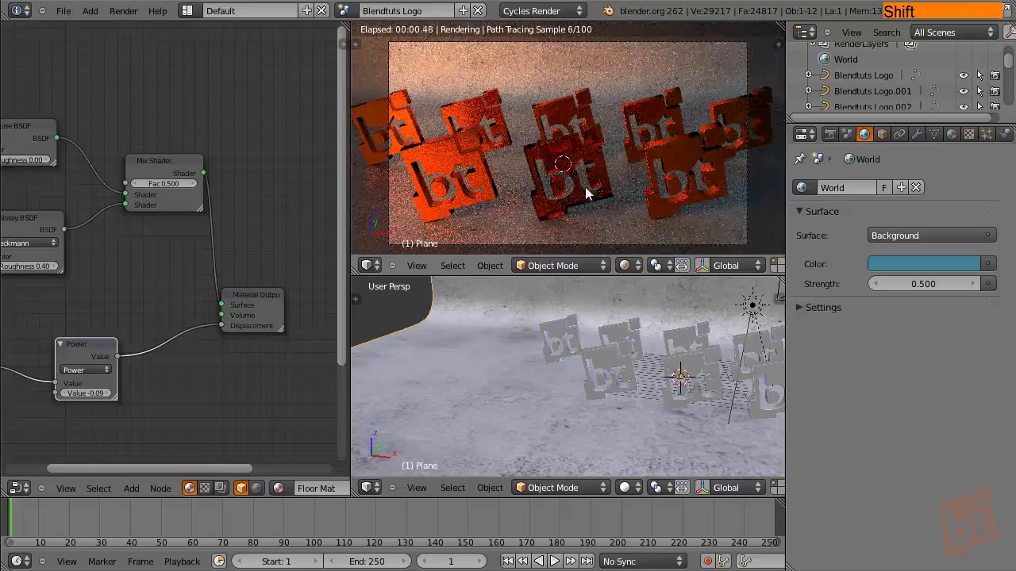
Step: Enlarge the rendered camera viewport by shrinking the node editor and the solid perspective viewport, keeping the logos framed
{"action": "scroll", "coordinate": [585, 193], "scroll_direction": "up", "scroll_amount": 2}
{"action": "left_click_drag", "start_coordinate": [351, 282], "coordinate": [25, 282]}
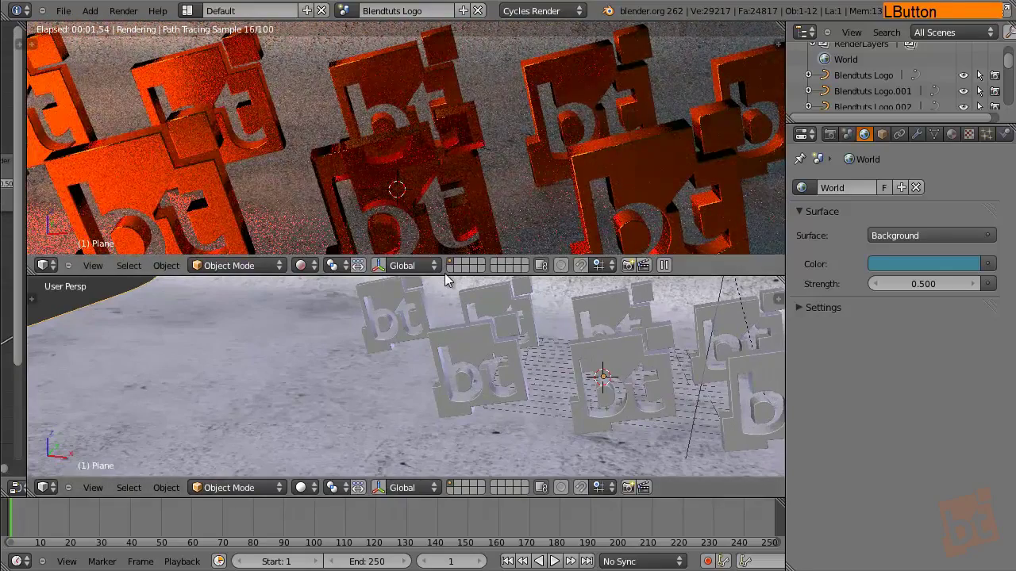
{"action": "left_click_drag", "start_coordinate": [445, 273], "coordinate": [443, 368]}
{"action": "middle_click_drag", "start_coordinate": [442, 333], "coordinate": [458, 265]}
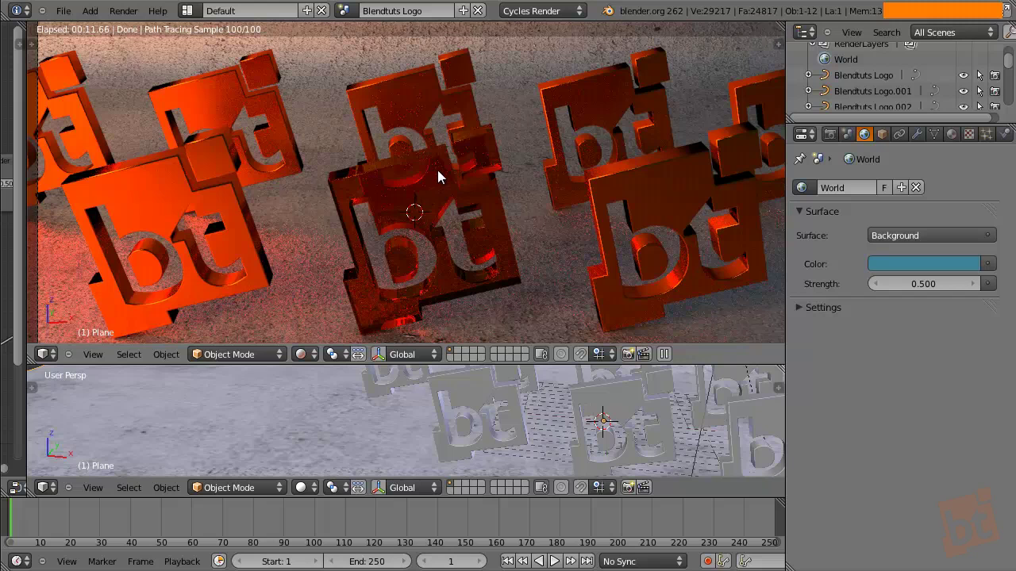
Step: Select the front center logo and look up its object name in the object properties
{"action": "right_click", "coordinate": [415, 212]}
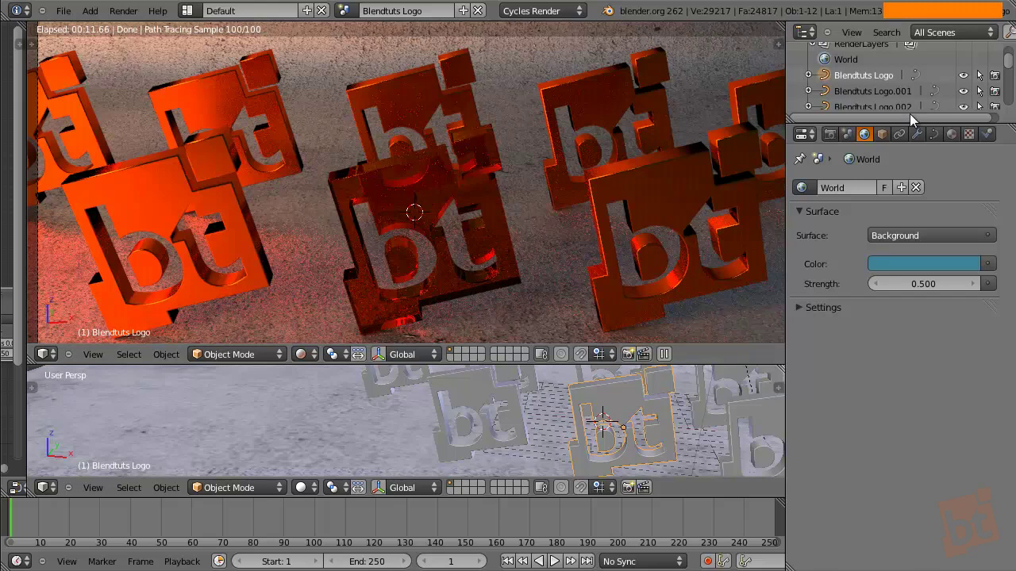
{"action": "left_click", "coordinate": [882, 134]}
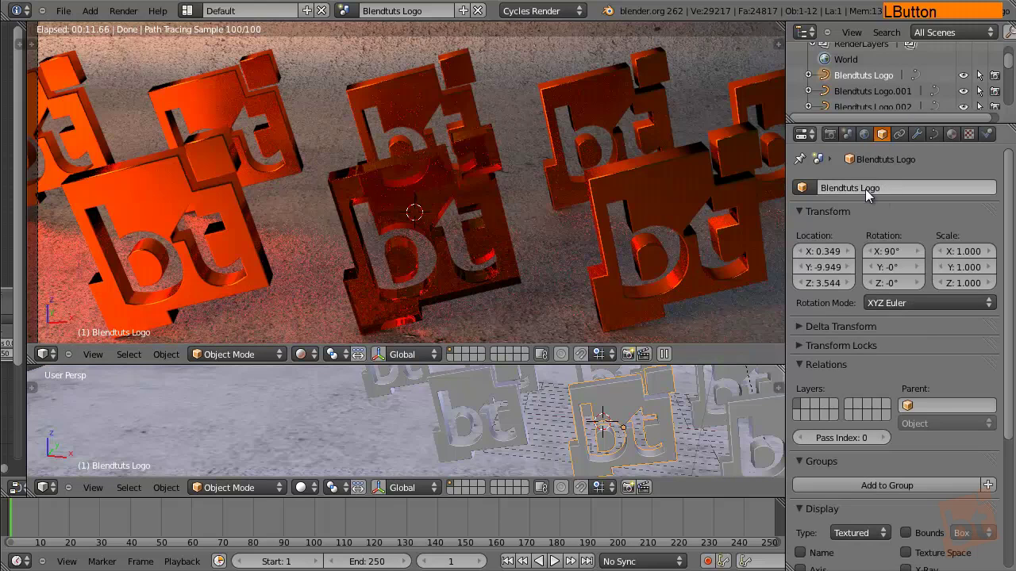
Step: Select the camera and set its depth of field focus object to Blendtuts Logo
{"action": "key", "text": "ctrl"}
{"action": "middle_click_drag", "start_coordinate": [484, 440], "coordinate": [450, 413], "text": "ctrl"}
{"action": "right_click", "coordinate": [456, 406]}
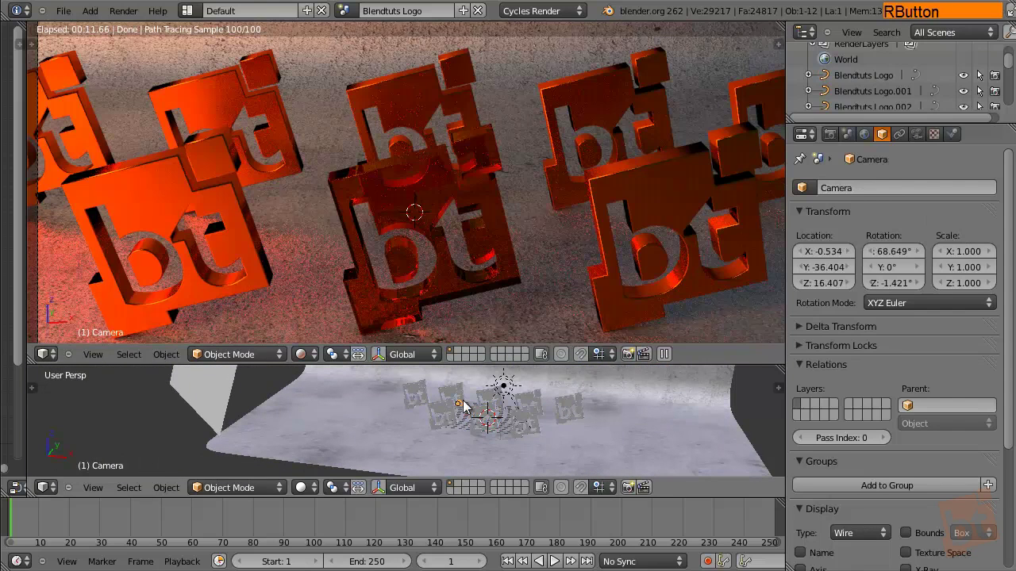
{"action": "left_click", "coordinate": [917, 135]}
{"action": "middle_click_drag", "start_coordinate": [877, 384], "coordinate": [876, 292]}
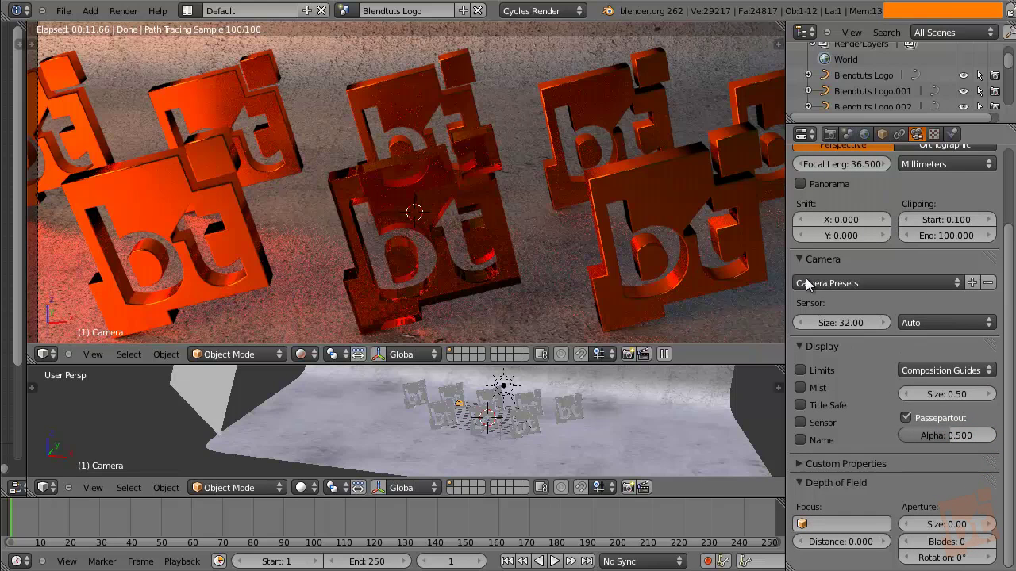
{"action": "middle_click_drag", "start_coordinate": [904, 231], "coordinate": [905, 204]}
{"action": "left_click", "coordinate": [829, 525]}
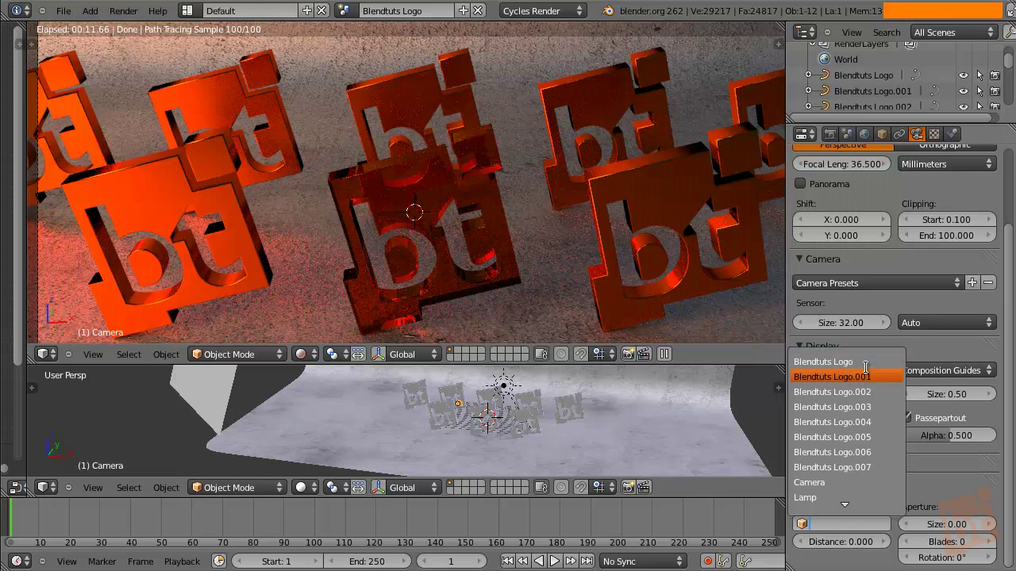
{"action": "left_click", "coordinate": [953, 480]}
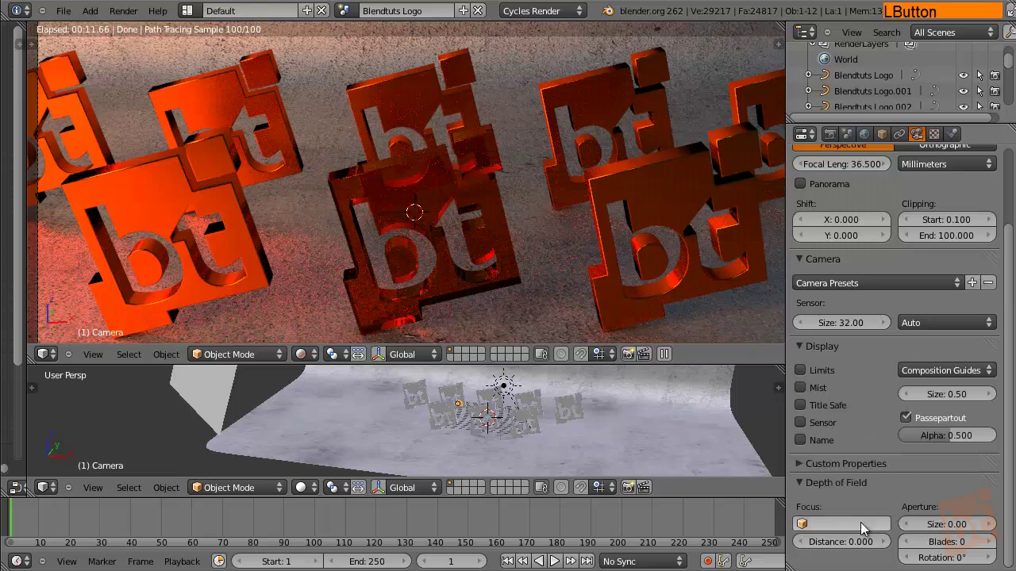
{"action": "key", "text": "ctrl"}
{"action": "type", "text": "Blendtuts Logo"}
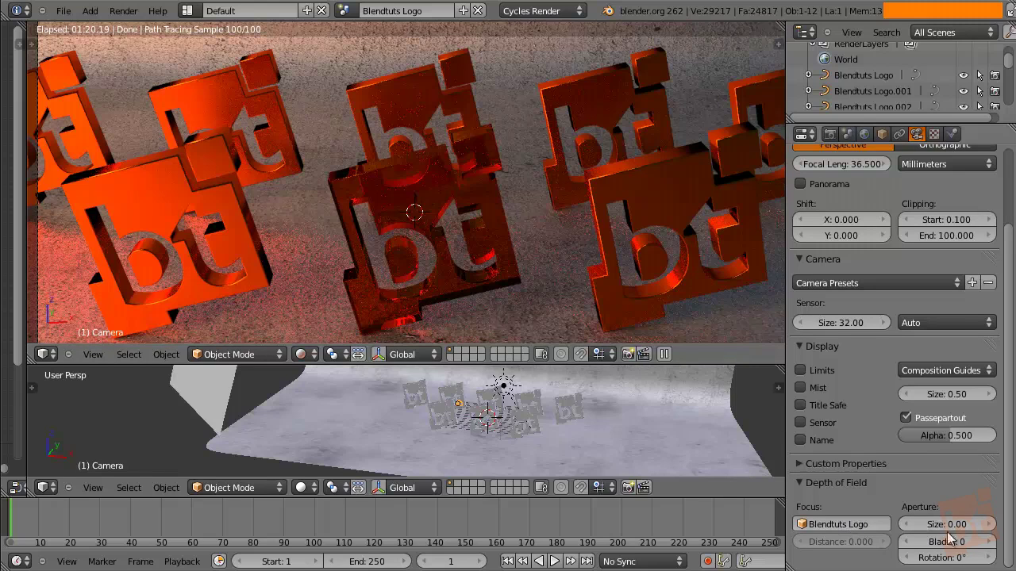
Step: Try camera aperture sizes of 0.09, 5.00, 2.00 and 1.00 to compare the background blur
{"action": "mouse_move", "coordinate": [974, 536]}
{"action": "left_mouse_down"}
{"action": "mouse_move", "coordinate": [998, 533]}
{"action": "mouse_move", "coordinate": [974, 531]}
{"action": "left_mouse_up"}
{"action": "left_click", "coordinate": [973, 528]}
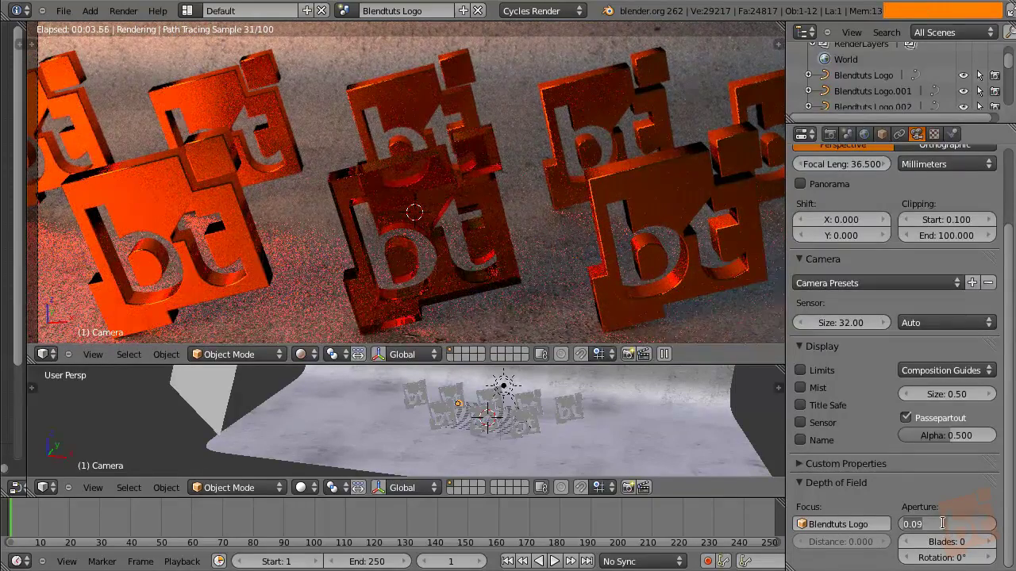
{"action": "type", "text": "5"}
{"action": "key", "text": "Return"}
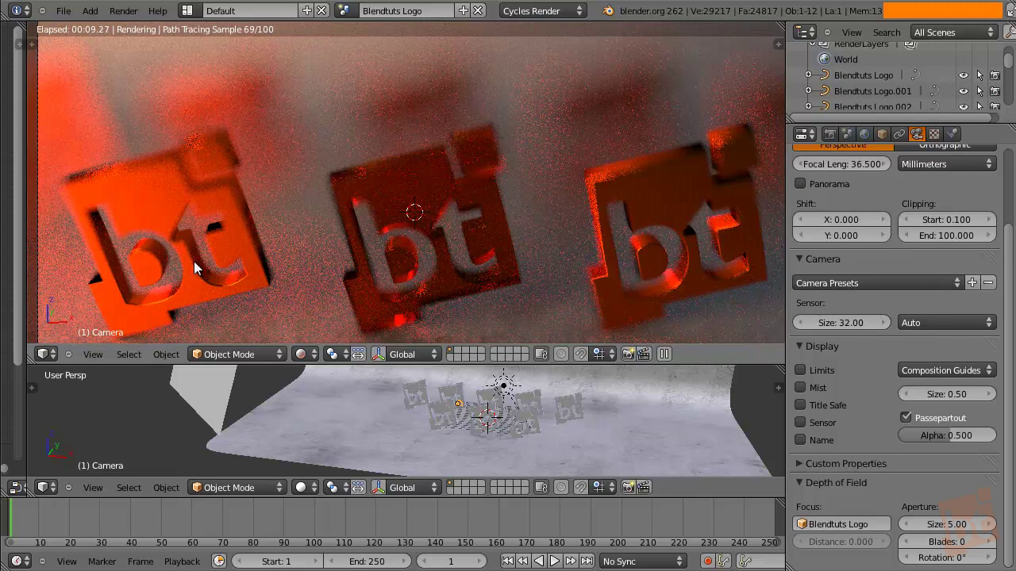
{"action": "left_click", "coordinate": [944, 524]}
{"action": "type", "text": "2"}
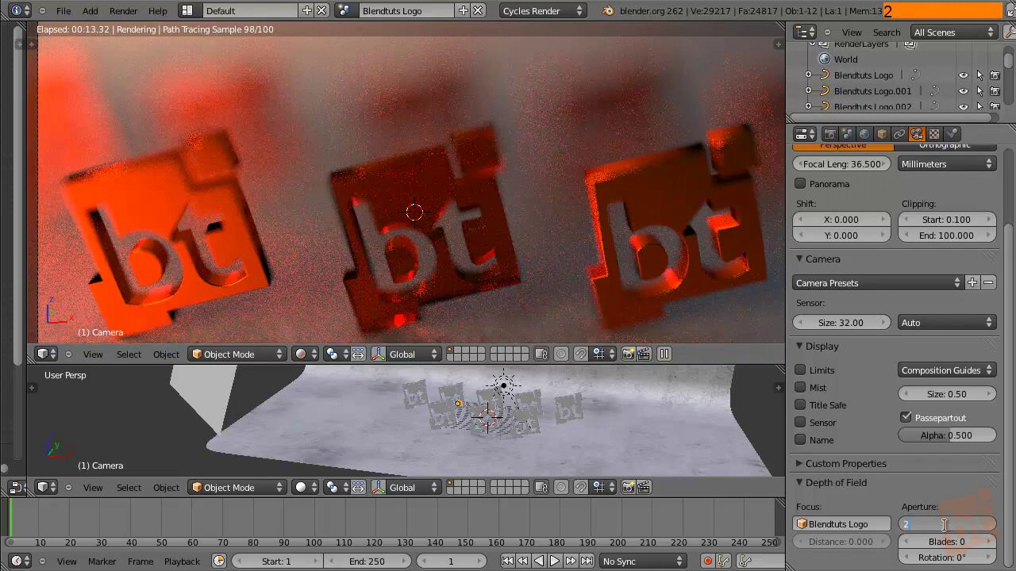
{"action": "key", "text": "Return"}
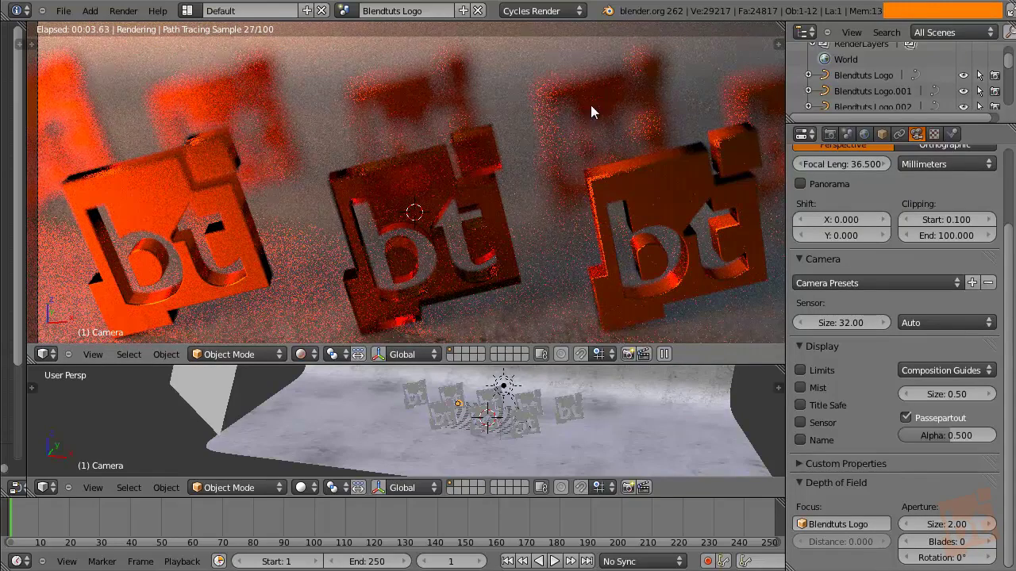
{"action": "left_click", "coordinate": [952, 526]}
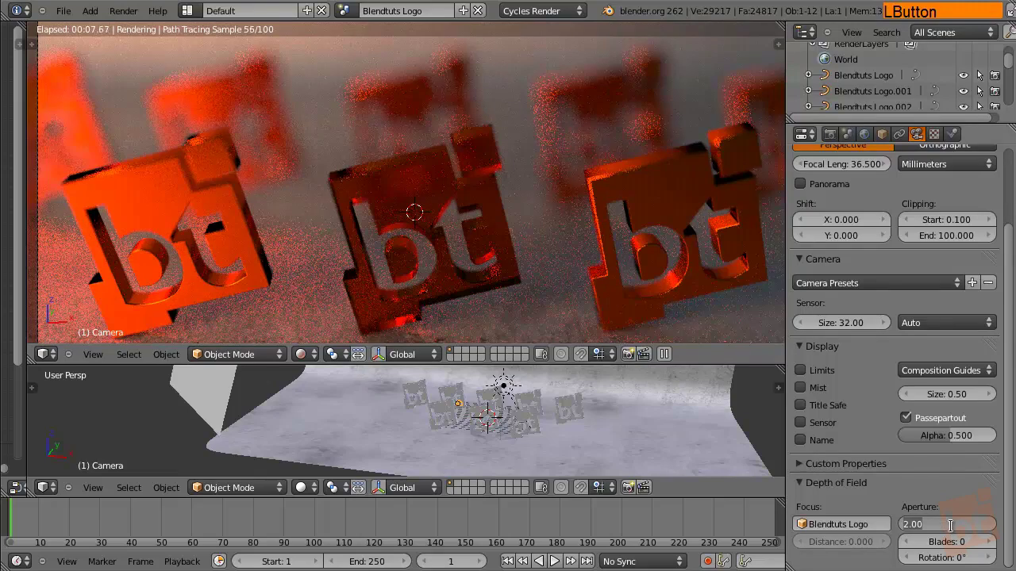
{"action": "type", "text": "1"}
{"action": "key", "text": "Return"}
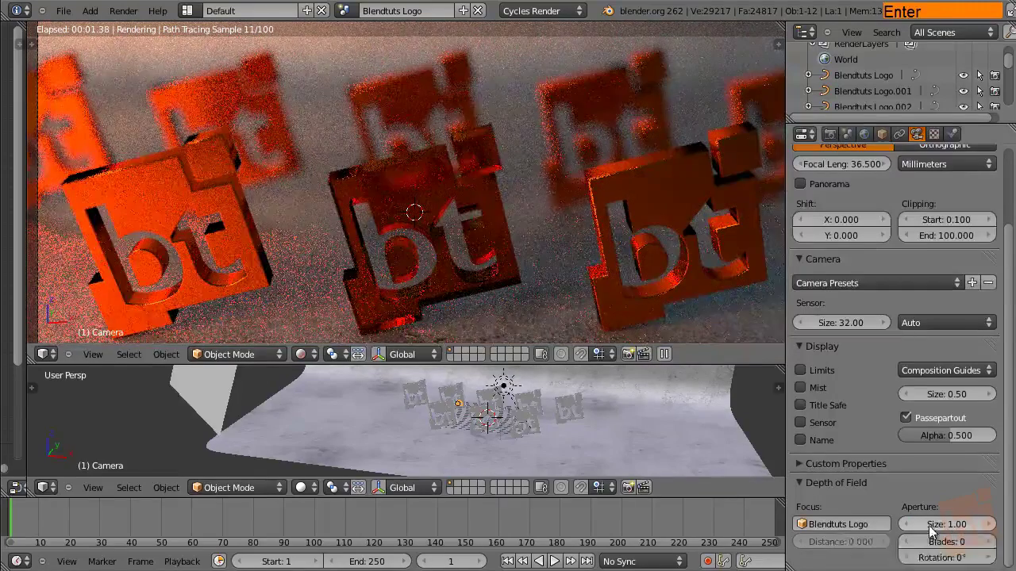
Step: Set the camera's depth of field aperture size to 0.70
{"action": "left_click", "coordinate": [936, 526]}
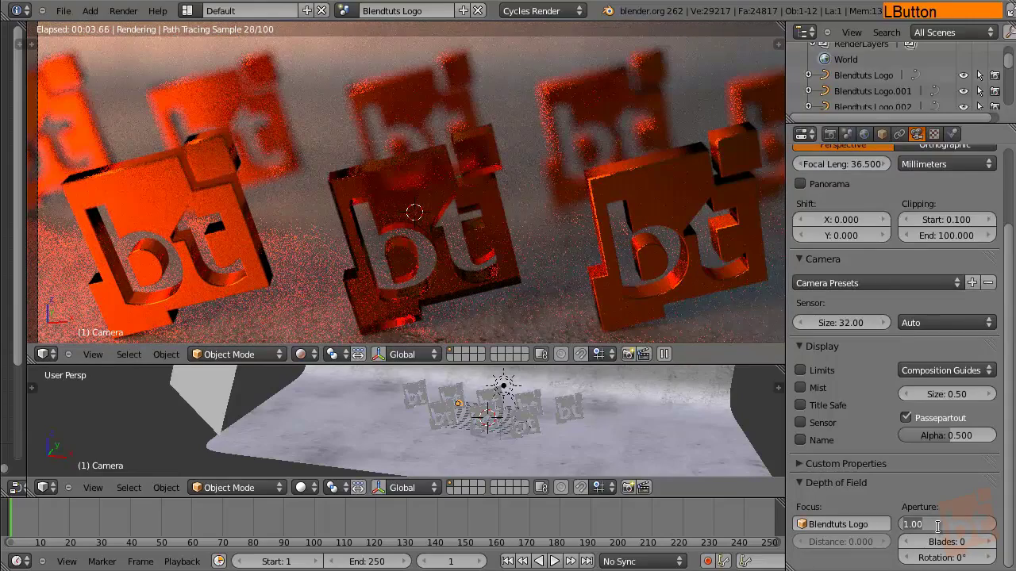
{"action": "type", "text": "0.7"}
{"action": "key", "text": "Return"}
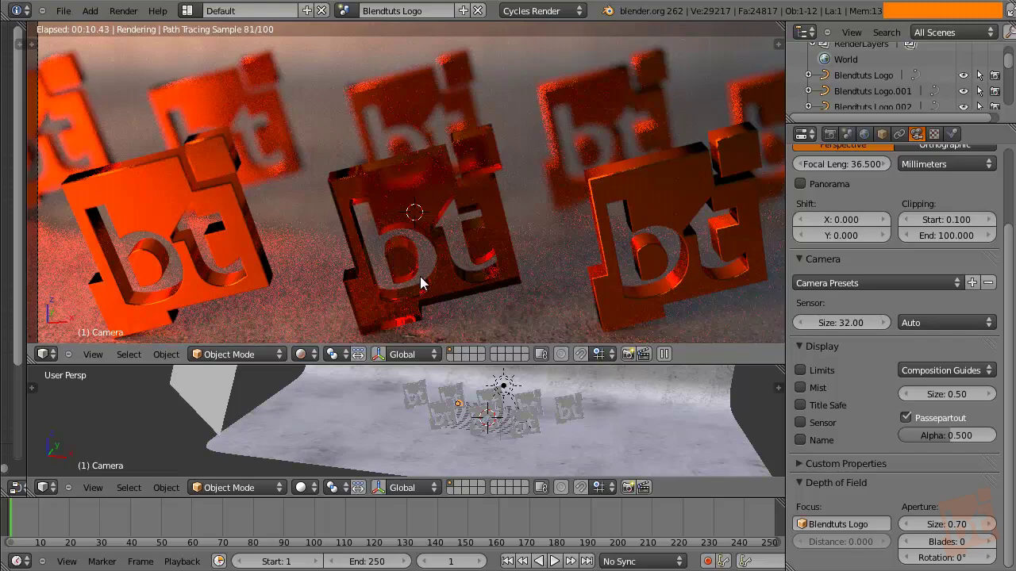
Step: Lower the world background lighting strength to 0.200
{"action": "middle_click_drag", "start_coordinate": [417, 275], "coordinate": [426, 301]}
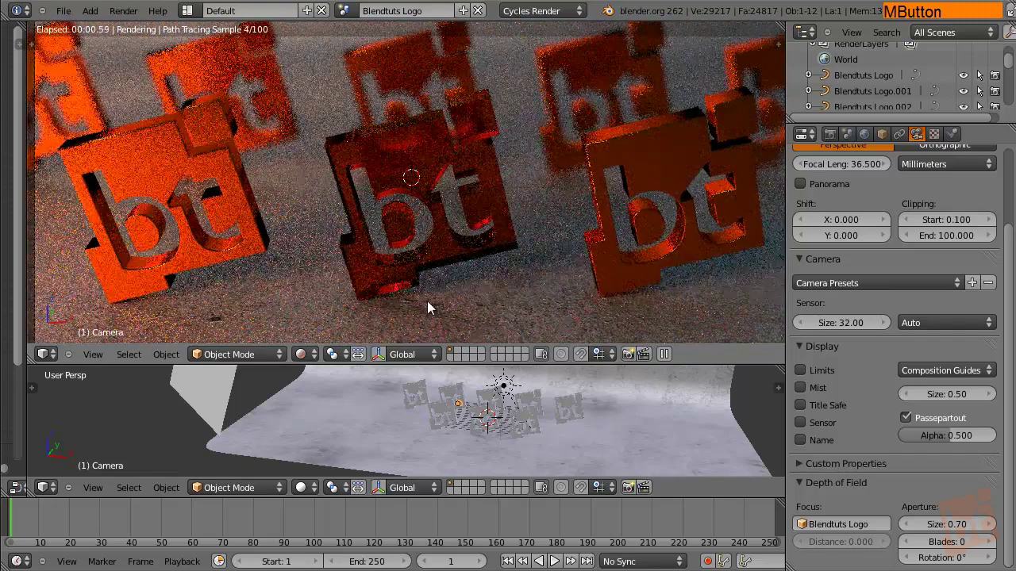
{"action": "left_click", "coordinate": [864, 134]}
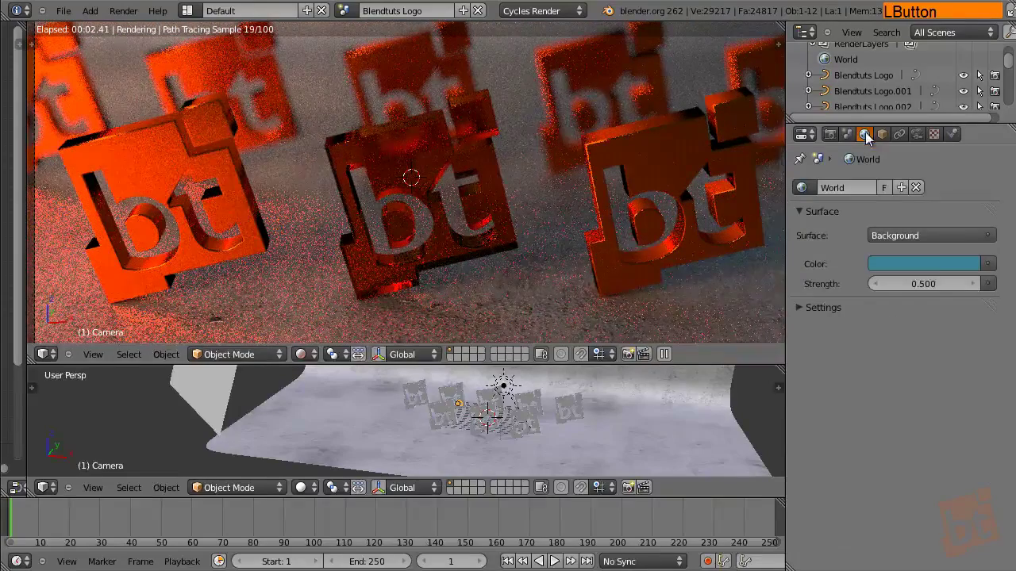
{"action": "left_click_drag", "start_coordinate": [920, 285], "coordinate": [875, 286]}
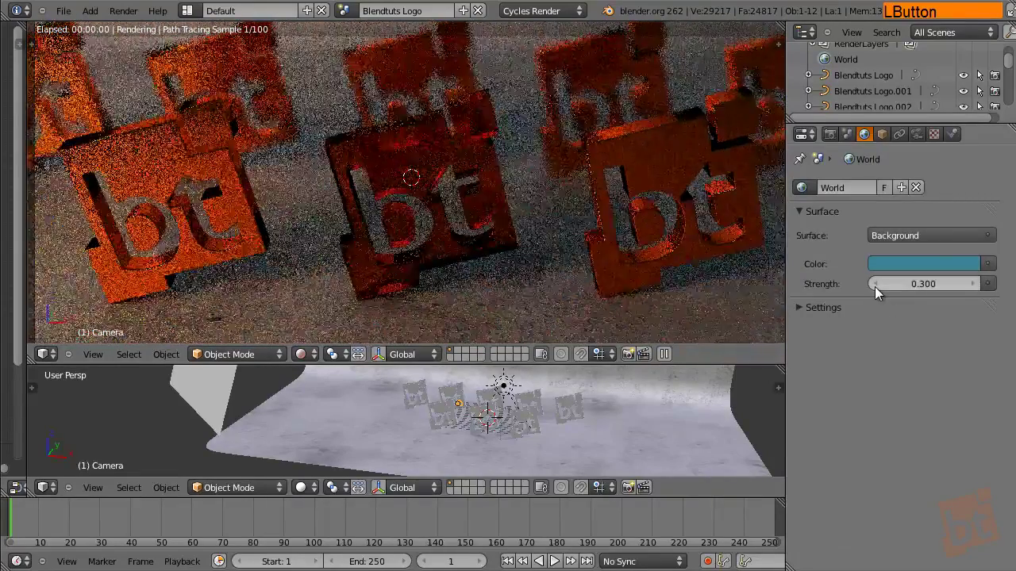
{"action": "left_click", "coordinate": [875, 286]}
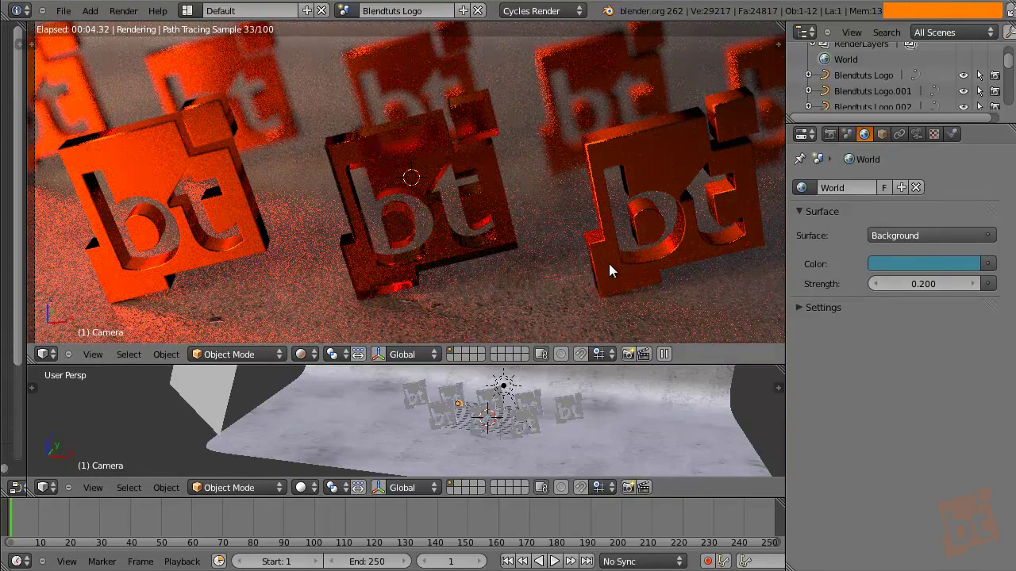
Step: Select the tilted plane beside the floor and move it about 28.7 units along the global X axis toward the logos
{"action": "middle_click_drag", "start_coordinate": [273, 439], "coordinate": [241, 405]}
{"action": "right_click", "coordinate": [241, 406]}
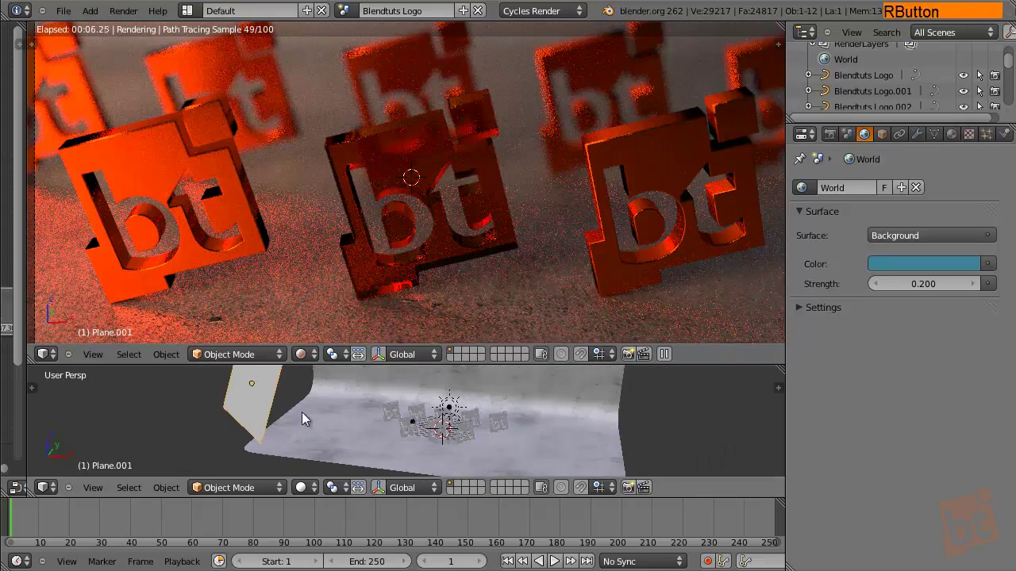
{"action": "key", "text": "g"}
{"action": "key", "text": "x"}
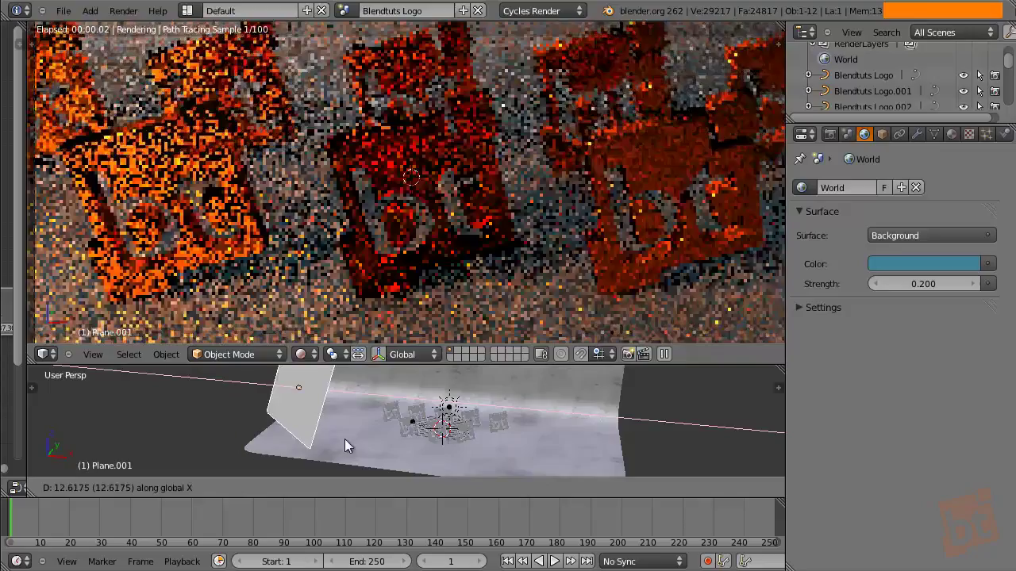
{"action": "mouse_move", "coordinate": [443, 453]}
{"action": "mouse_move", "coordinate": [407, 455]}
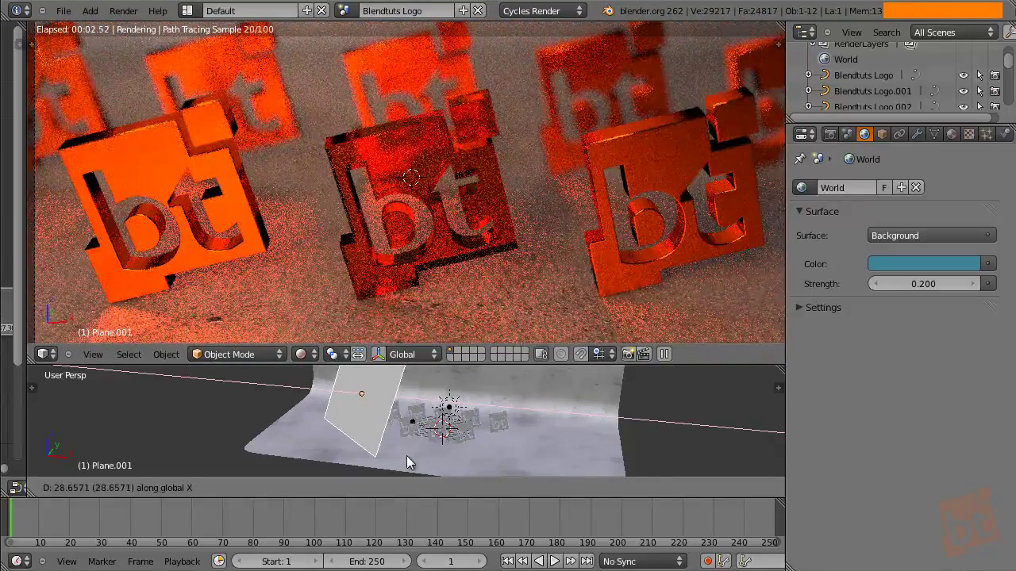
{"action": "left_click", "coordinate": [406, 455]}
Step: Move the plane toward the front of the scene along global Y, and rotate it about global Z
{"action": "key", "text": "g"}
{"action": "key", "text": "y"}
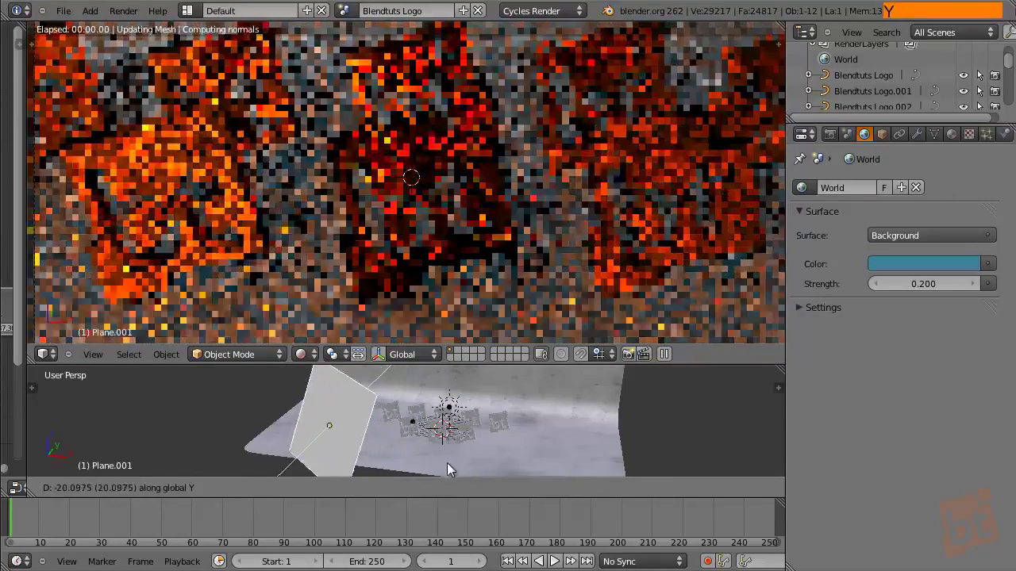
{"action": "left_click", "coordinate": [435, 367]}
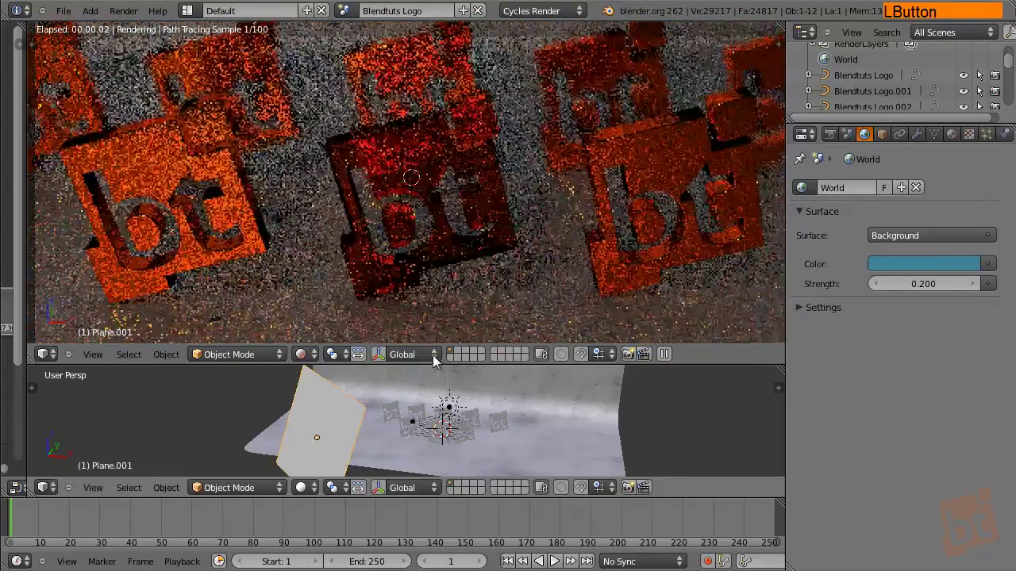
{"action": "middle_click_drag", "start_coordinate": [545, 420], "coordinate": [471, 413], "text": "shift"}
{"action": "key", "text": "r"}
{"action": "key", "text": "z"}
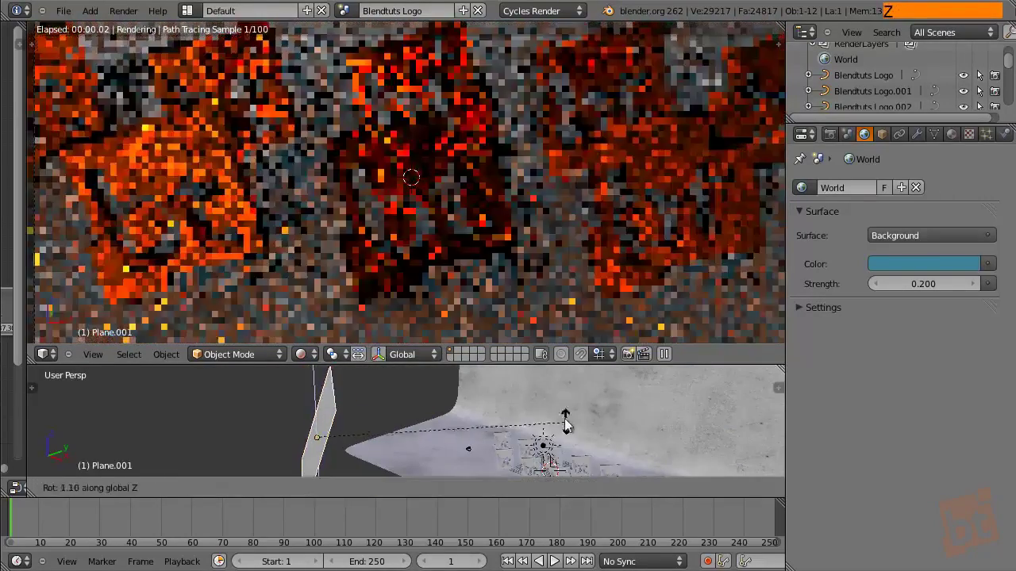
{"action": "left_click", "coordinate": [553, 396]}
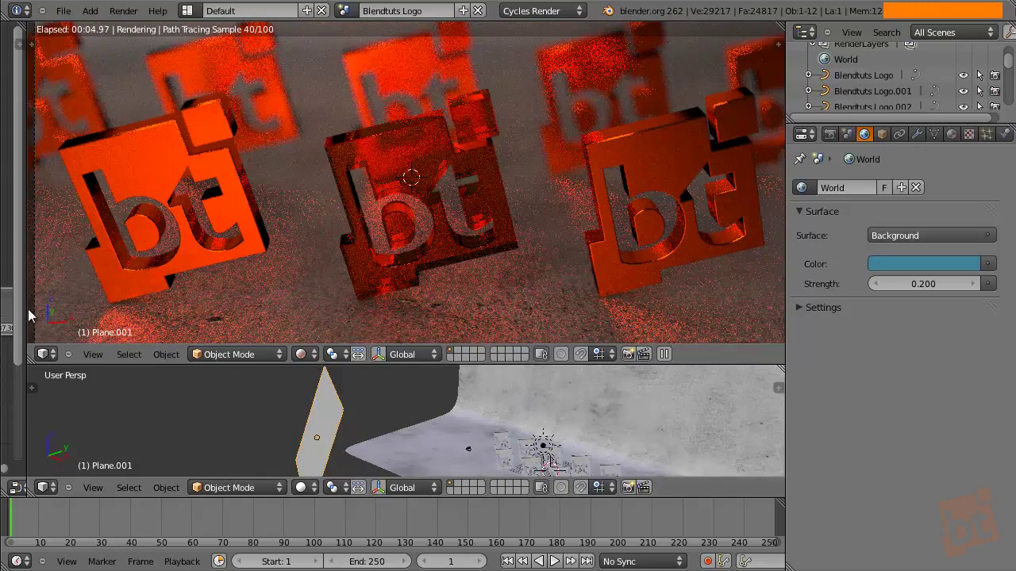
Step: Enlarge the node editor, select the floor, and set its material's Mix Shader factor to 0.100
{"action": "left_click_drag", "start_coordinate": [26, 308], "coordinate": [270, 316]}
{"action": "middle_click", "coordinate": [129, 335]}
{"action": "middle_click_drag", "start_coordinate": [130, 335], "coordinate": [107, 332]}
{"action": "right_click", "coordinate": [528, 444]}
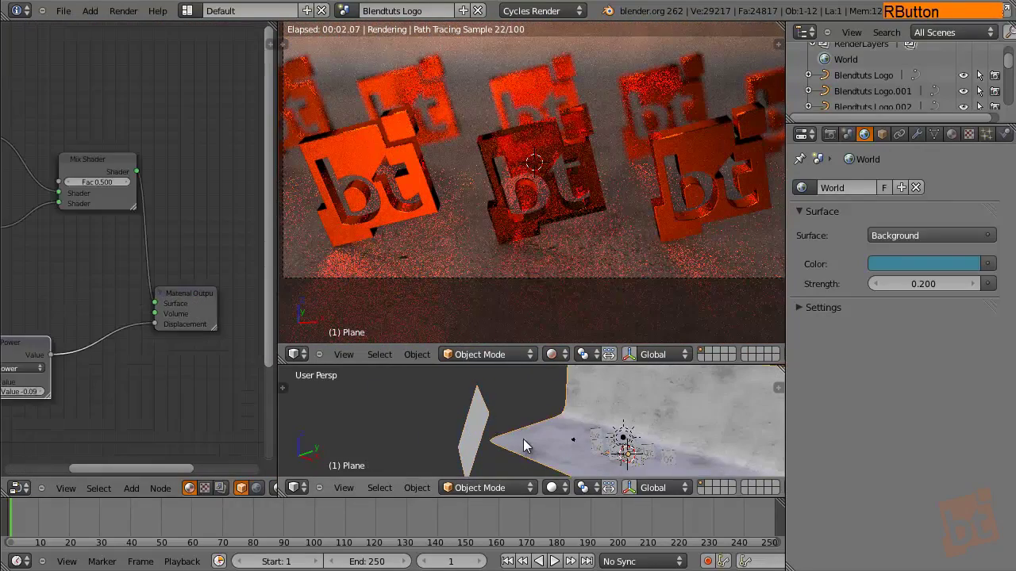
{"action": "scroll", "coordinate": [109, 206], "scroll_direction": "up", "scroll_amount": 2}
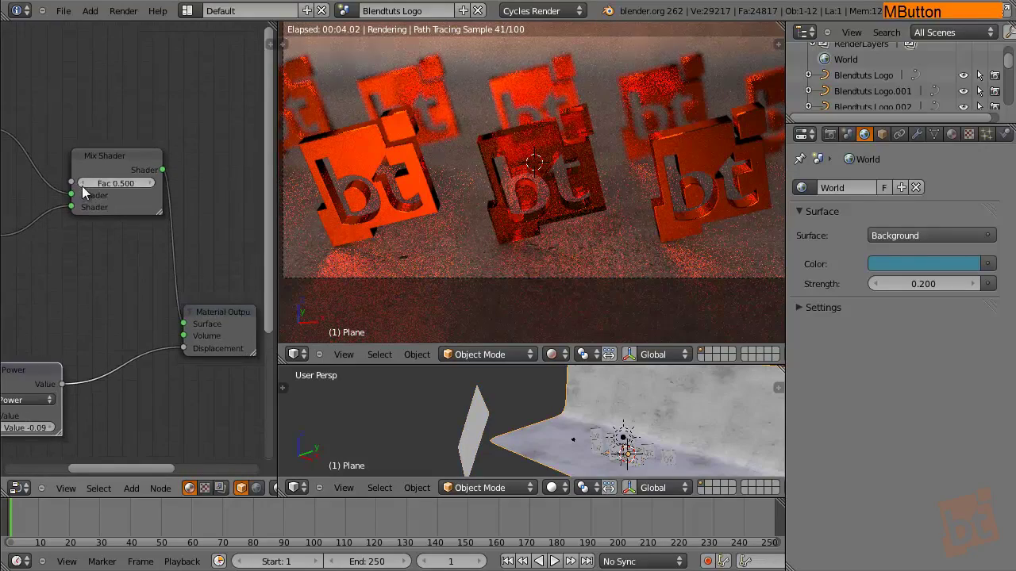
{"action": "left_click", "coordinate": [83, 184]}
{"action": "left_click", "coordinate": [83, 184]}
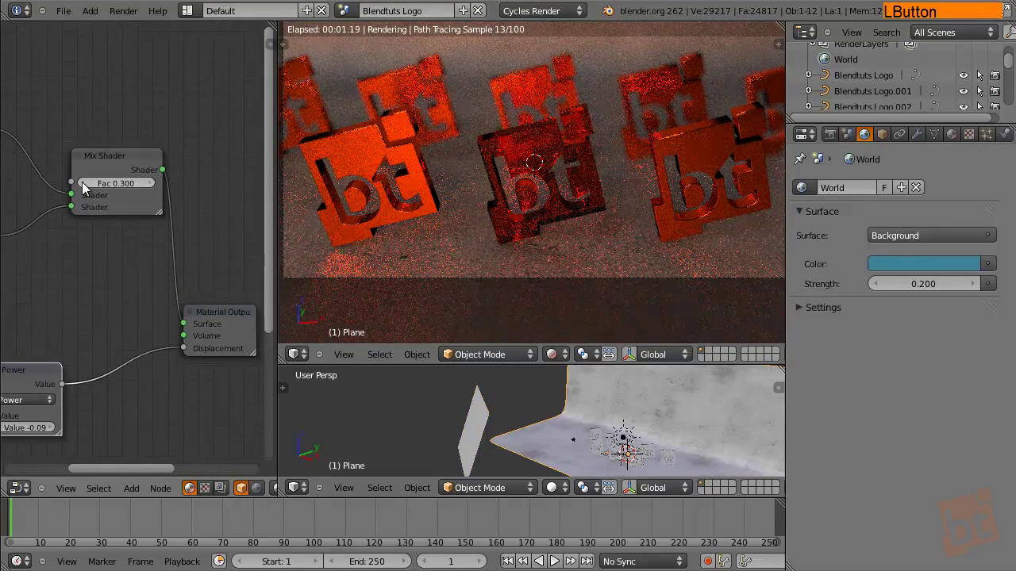
{"action": "left_click", "coordinate": [83, 185]}
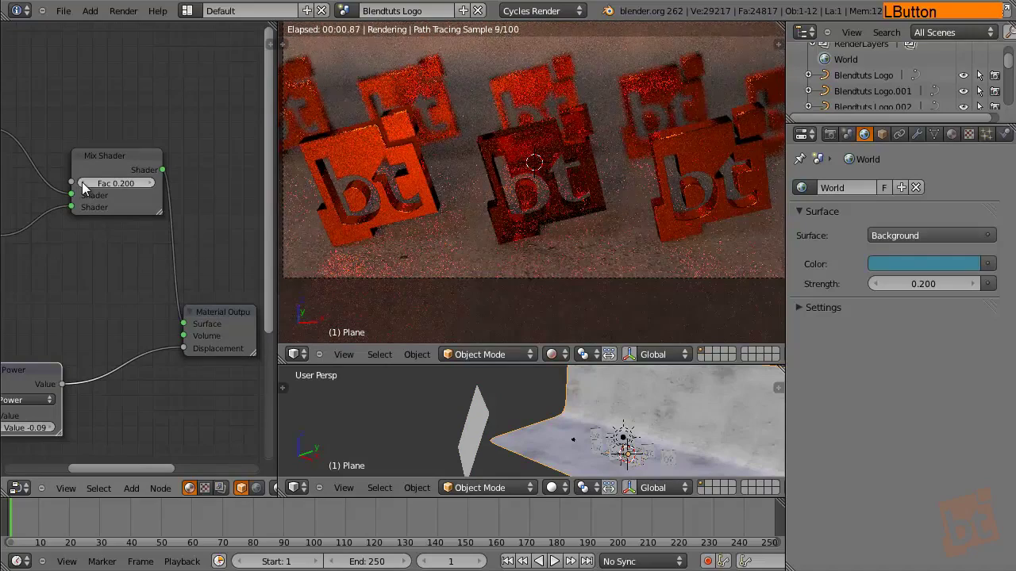
{"action": "left_click", "coordinate": [84, 184]}
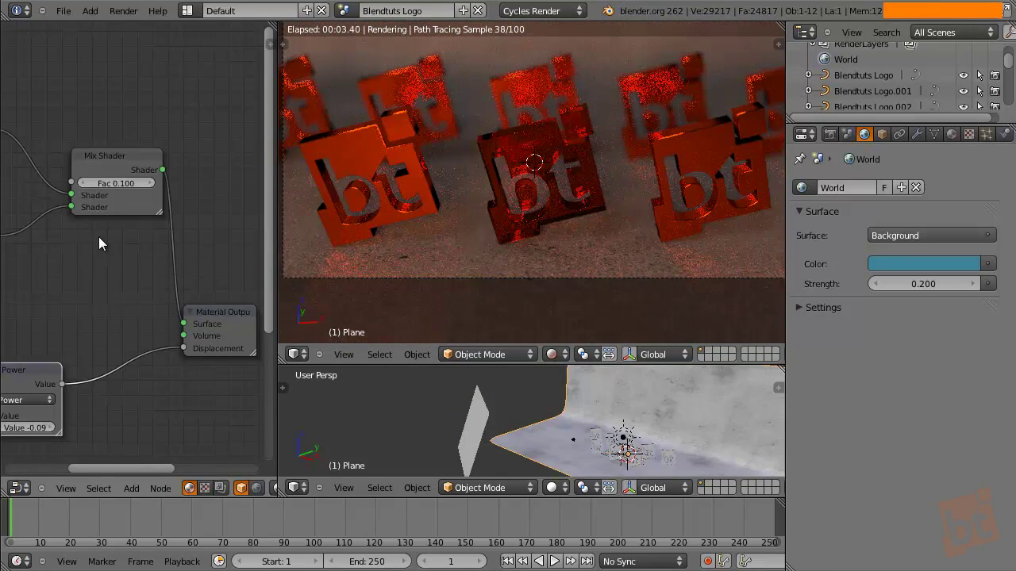
Step: Reframe the rendered camera view and inspect the logos and floor in a maximized view
{"action": "middle_click_drag", "start_coordinate": [449, 208], "coordinate": [462, 250]}
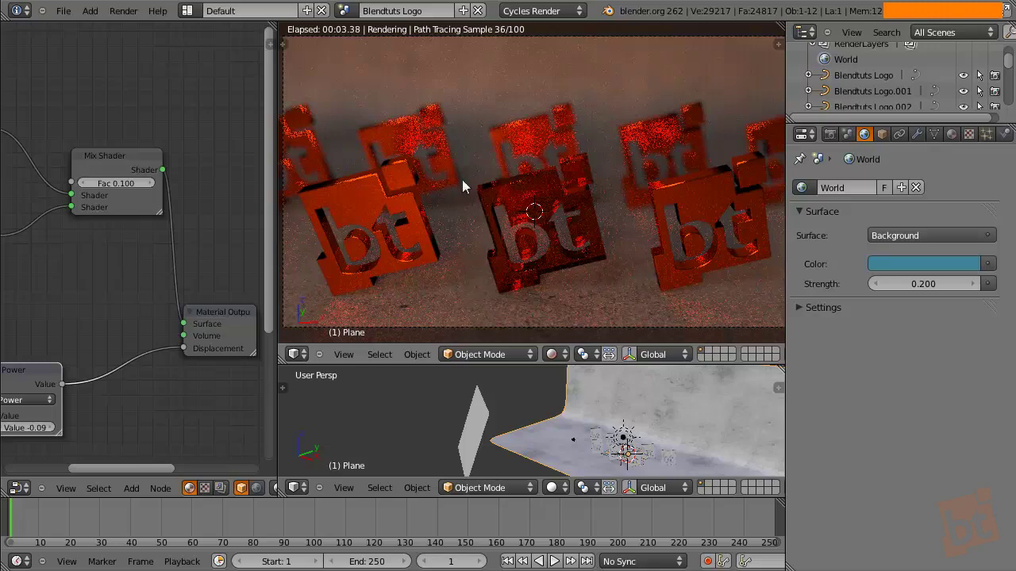
{"action": "middle_click_drag", "start_coordinate": [544, 204], "coordinate": [542, 191]}
{"action": "key", "text": "shift+space"}
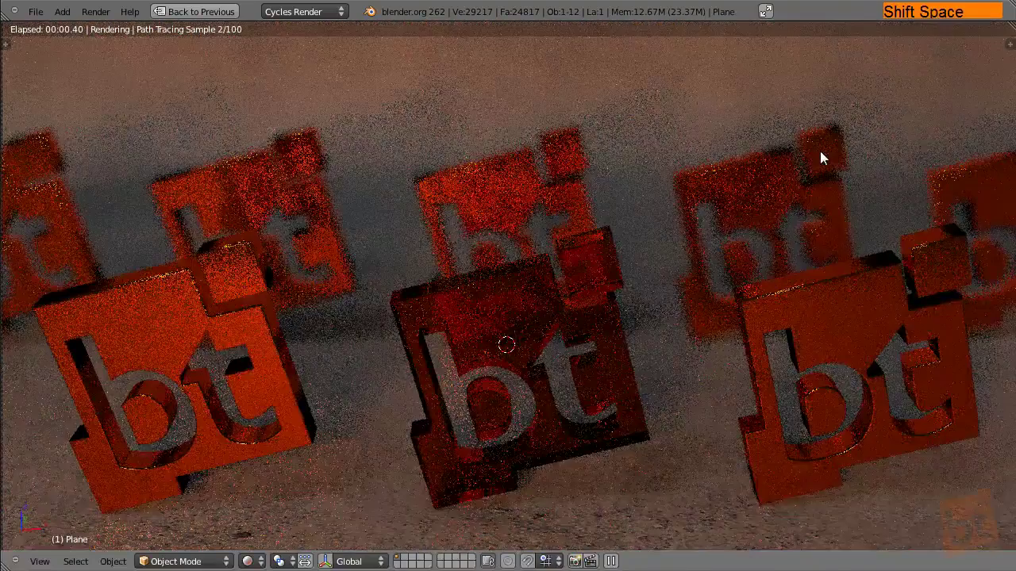
{"action": "key", "text": "shift+space"}
Step: Pause the viewport preview render, run a test render of the current frame, and inspect the result in a maximized view
{"action": "left_click", "coordinate": [829, 134]}
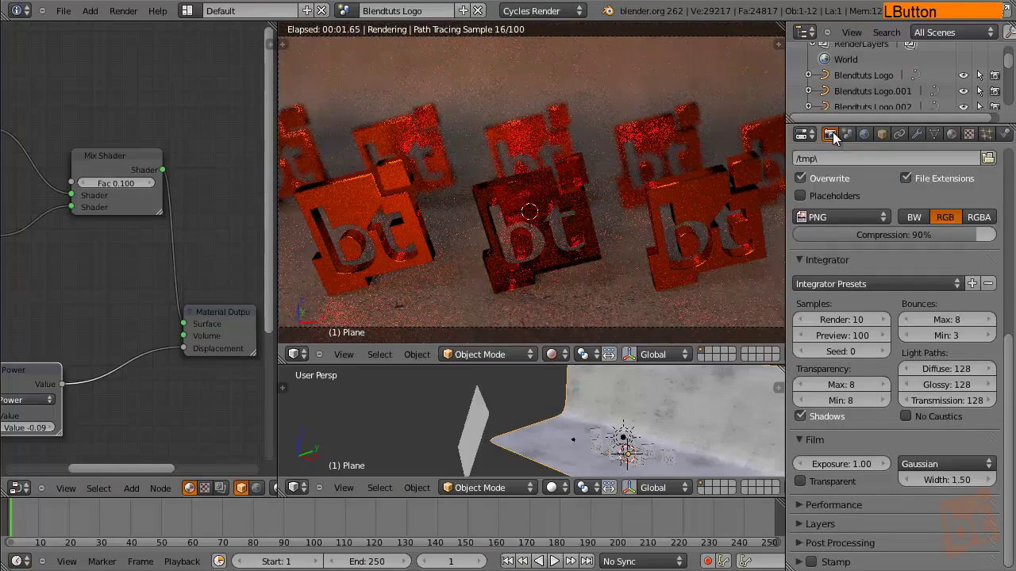
{"action": "middle_click_drag", "start_coordinate": [611, 221], "coordinate": [606, 225]}
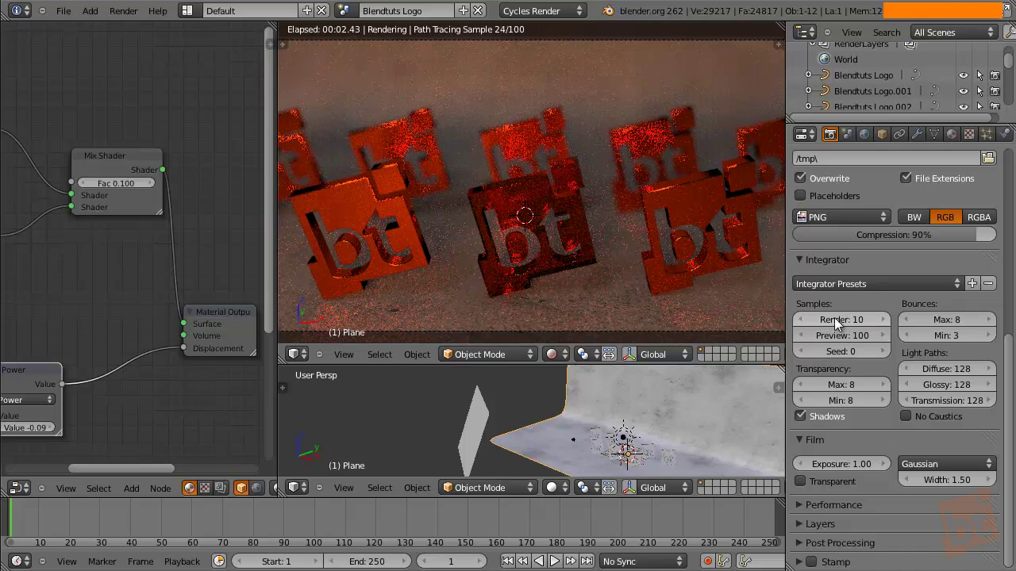
{"action": "key", "text": "Escape"}
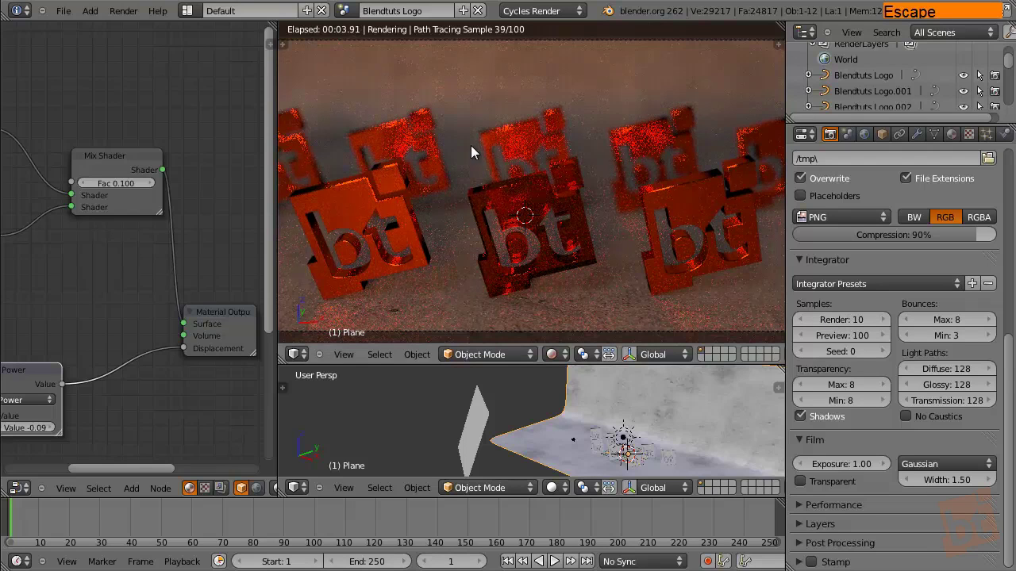
{"action": "middle_click_drag", "start_coordinate": [720, 354], "coordinate": [365, 359]}
{"action": "left_click", "coordinate": [701, 354]}
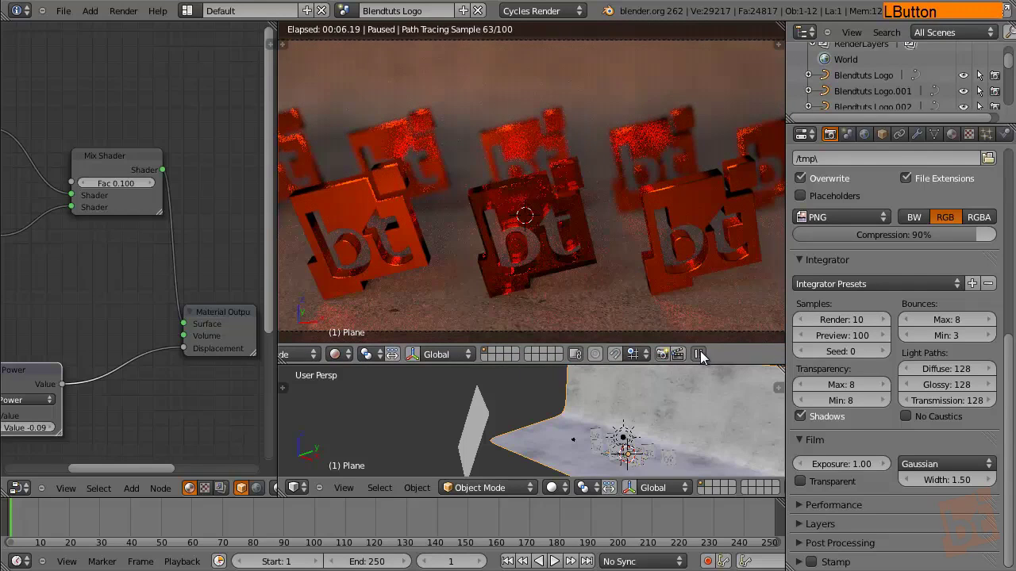
{"action": "key", "text": "F12"}
{"action": "key", "text": "shift+space"}
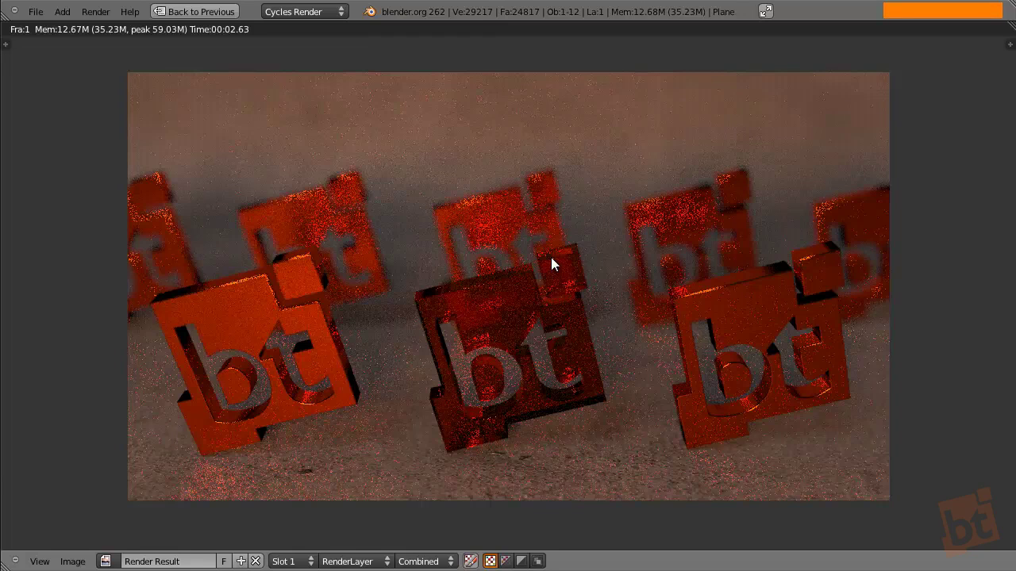
{"action": "key", "text": "Escape"}
{"action": "key", "text": "shift+space"}
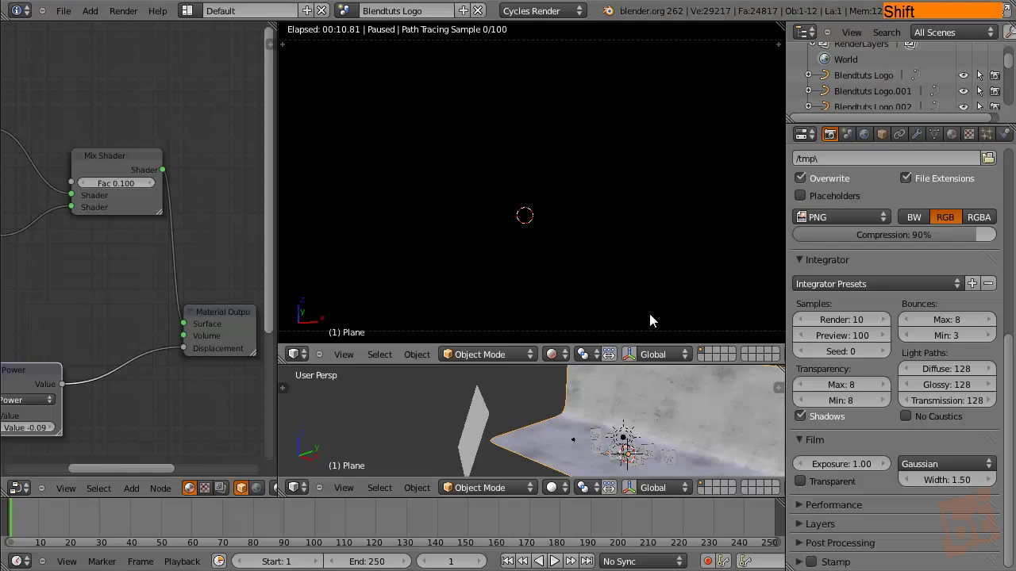
Step: Set the Cycles render samples to 100000
{"action": "left_click", "coordinate": [839, 320]}
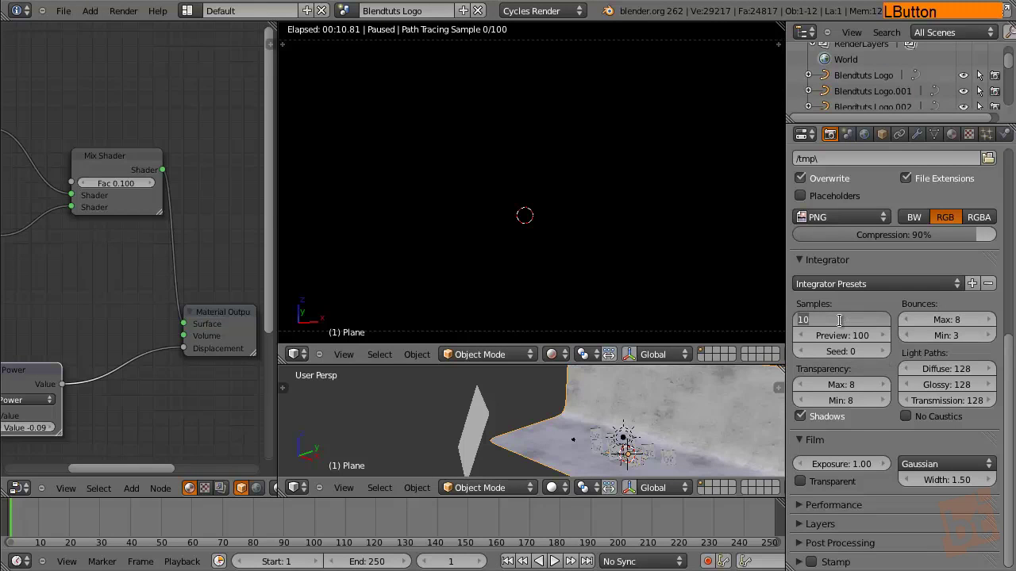
{"action": "type", "text": "1"}
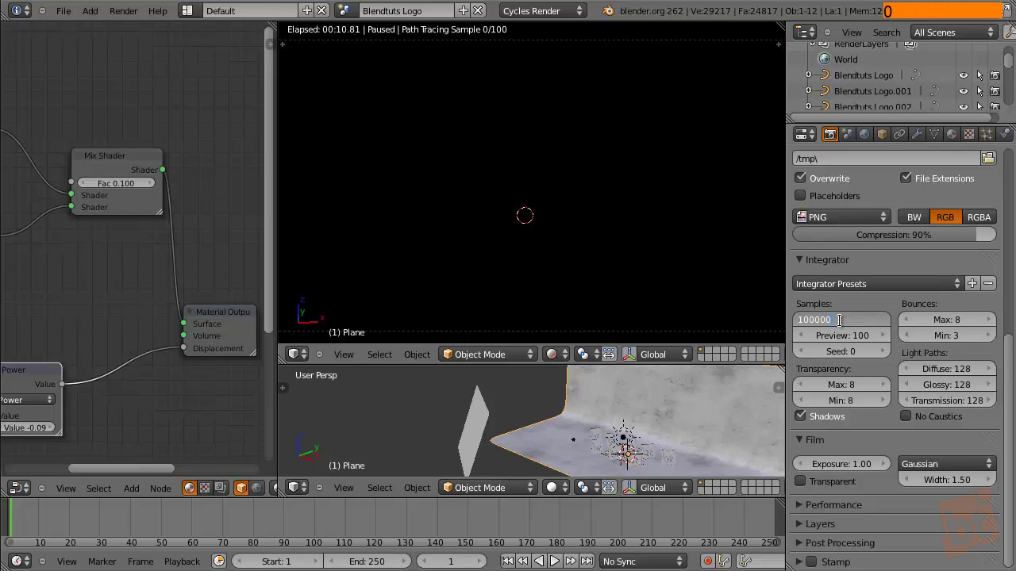
{"action": "type", "text": "00000"}
{"action": "key", "text": "Return"}
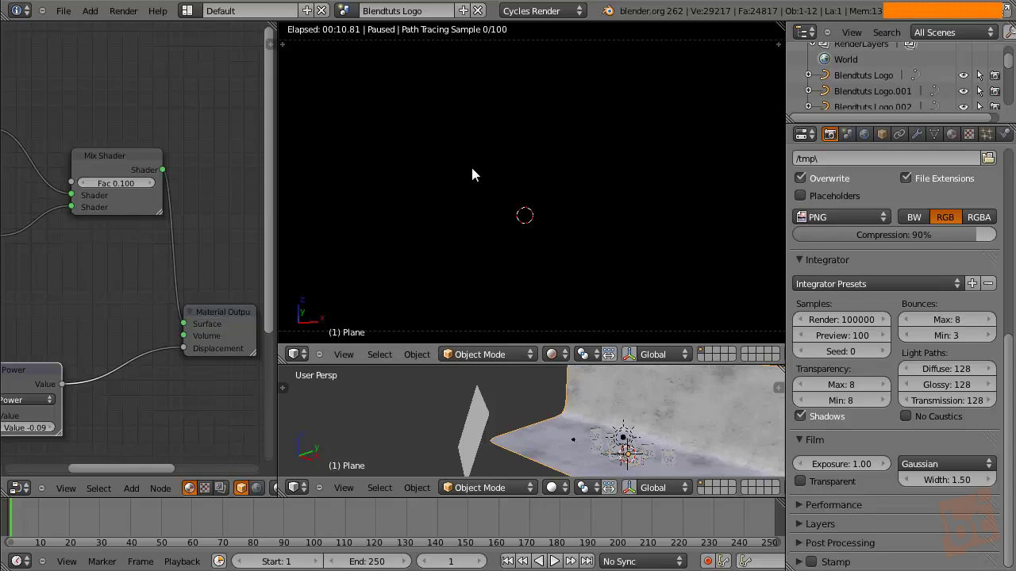
Step: Render the current frame at high quality and review the image in a maximized view
{"action": "key", "text": "F12"}
{"action": "key", "text": "shift+space"}
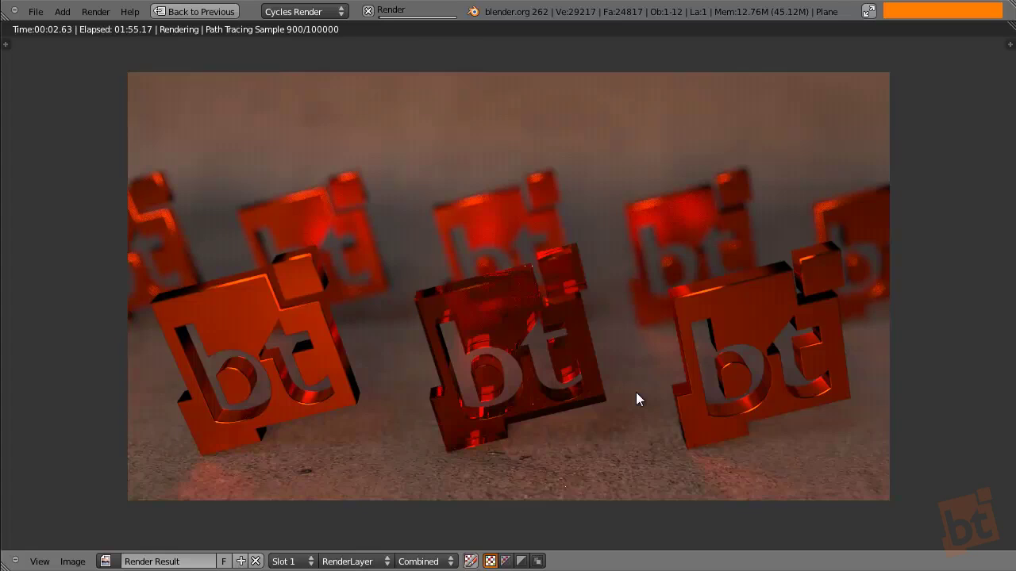
{"action": "key", "text": "F9"}
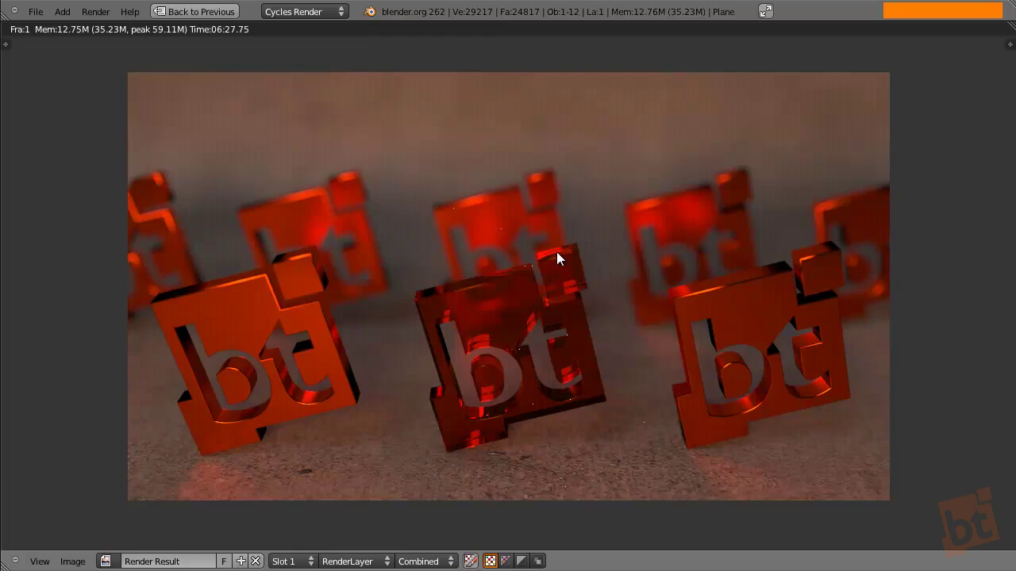
{"action": "key", "text": "shift+space"}
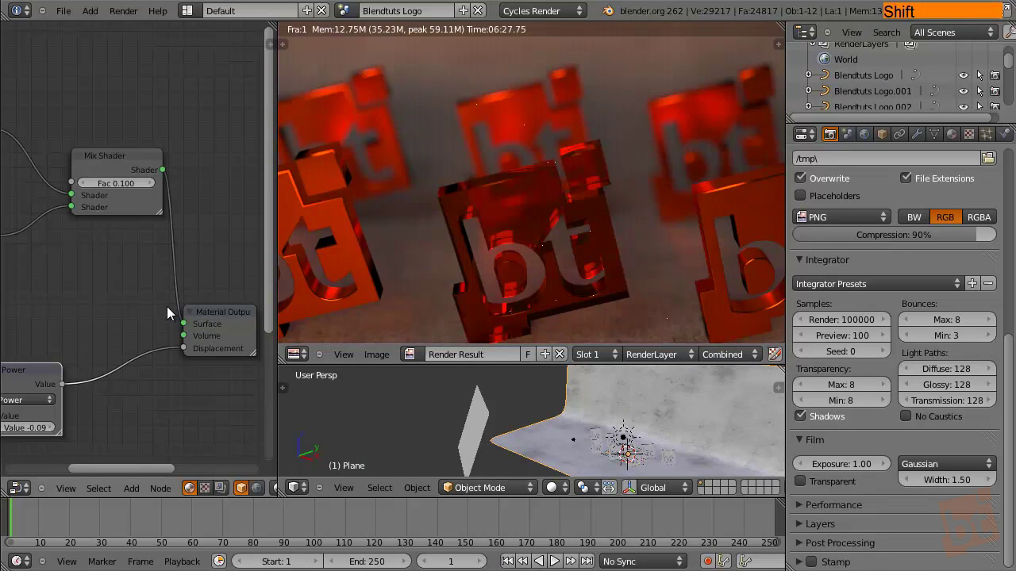
Step: Widen the node editor, switch it to compositing nodes, and enable Use Nodes and Backdrop
{"action": "left_click_drag", "start_coordinate": [278, 270], "coordinate": [444, 271]}
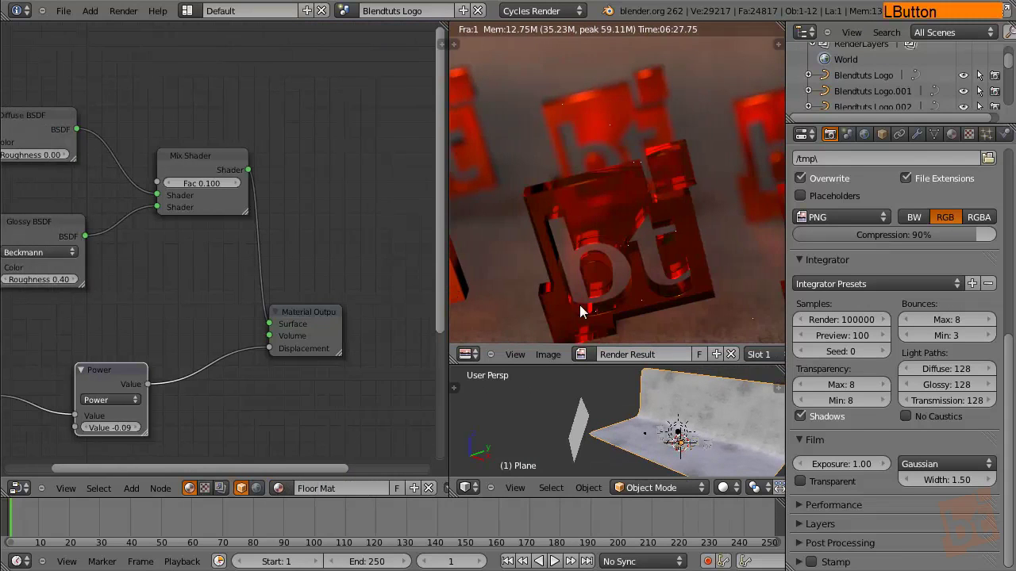
{"action": "middle_click_drag", "start_coordinate": [579, 305], "coordinate": [592, 305]}
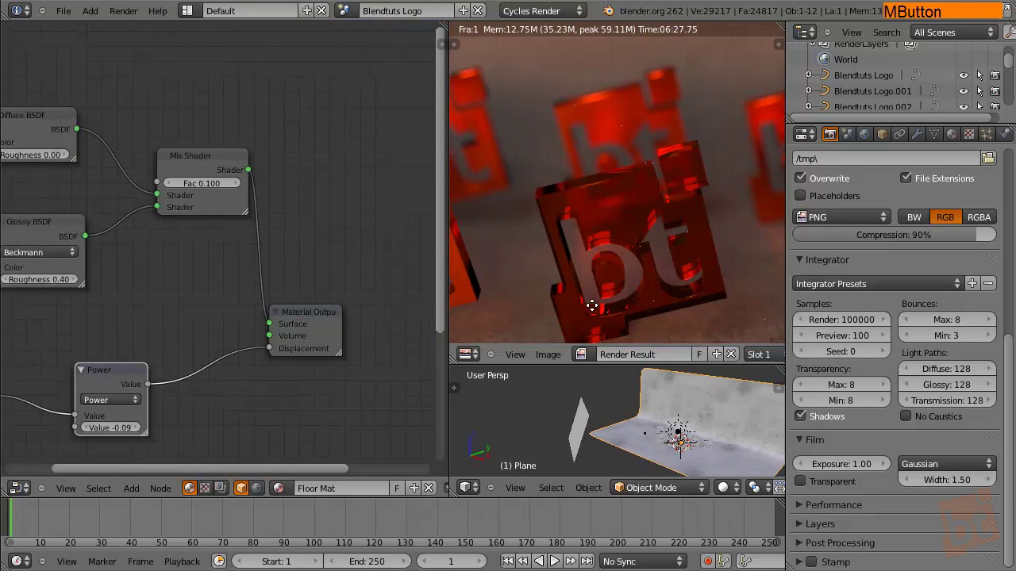
{"action": "left_click", "coordinate": [220, 489]}
{"action": "left_click", "coordinate": [242, 488]}
{"action": "middle_click_drag", "start_coordinate": [329, 487], "coordinate": [186, 488]}
{"action": "left_click", "coordinate": [251, 491]}
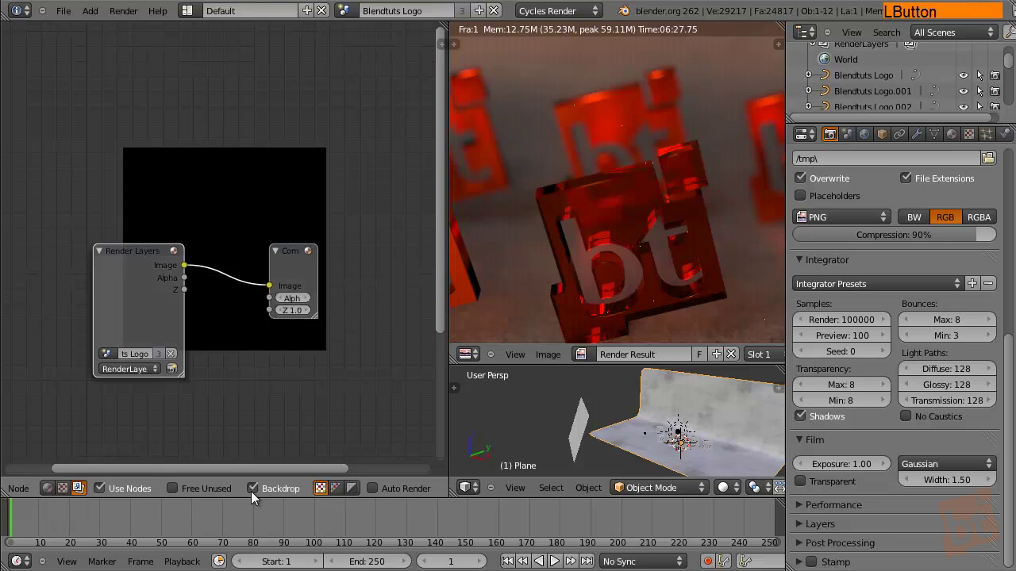
Step: Spread the Render Layers and Composite nodes apart, and add a Viewer output node above the Composite node
{"action": "left_click_drag", "start_coordinate": [155, 252], "coordinate": [116, 191]}
{"action": "left_click_drag", "start_coordinate": [296, 252], "coordinate": [339, 216]}
{"action": "key", "text": "shift+a"}
{"action": "mouse_move", "coordinate": [254, 172]}
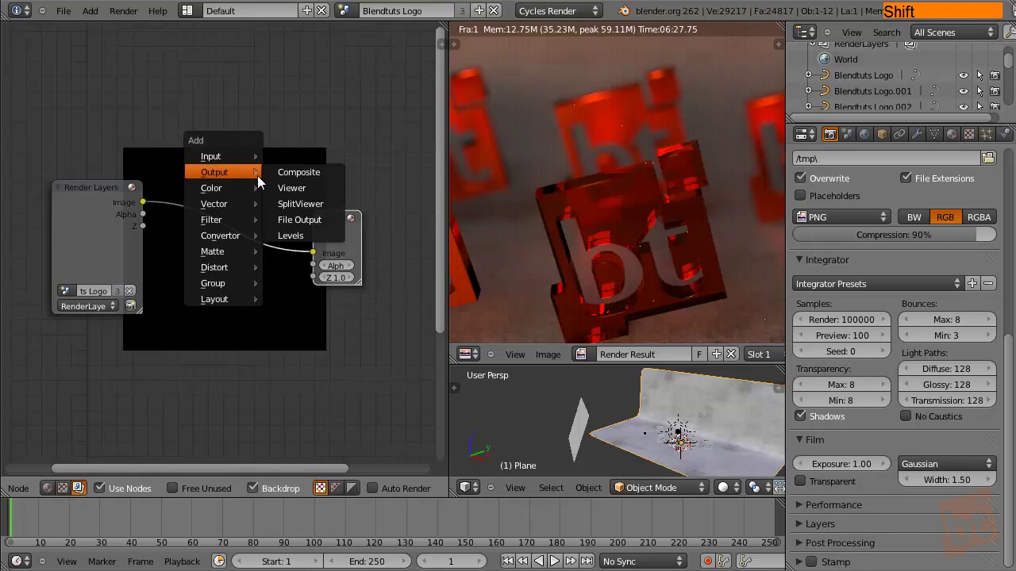
{"action": "left_click", "coordinate": [308, 190]}
{"action": "left_click", "coordinate": [336, 105]}
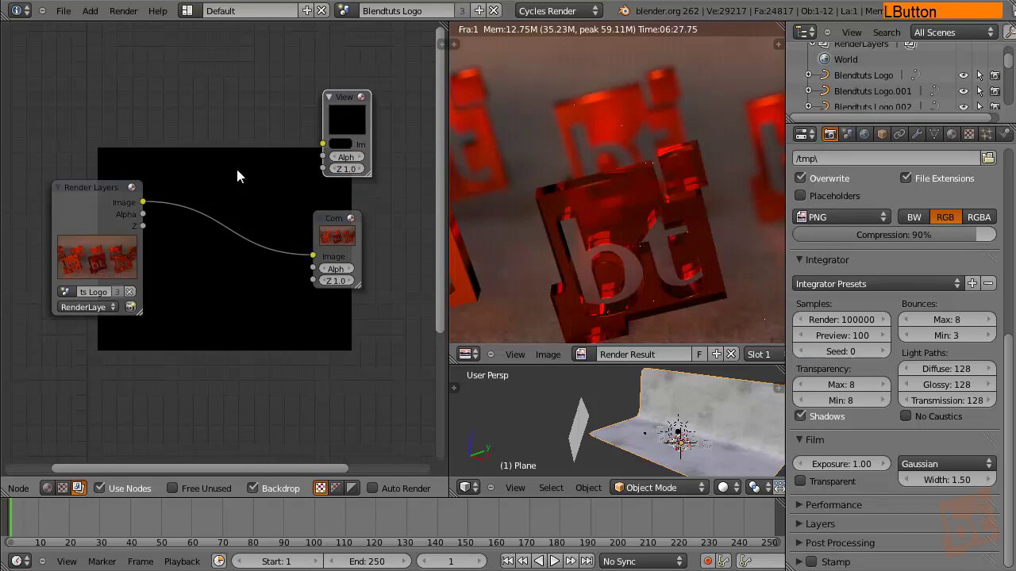
Step: Connect the Render Layers image to the Viewer node, and spread the nodes apart in a maximized node editor
{"action": "left_click", "coordinate": [97, 191], "text": "ctrl+shift"}
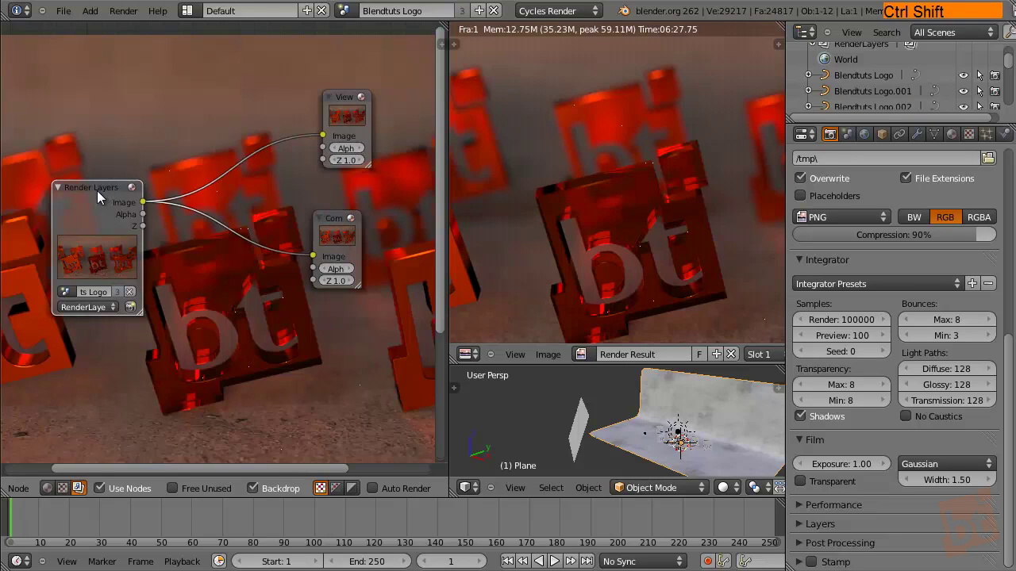
{"action": "left_click_drag", "start_coordinate": [340, 141], "coordinate": [358, 117]}
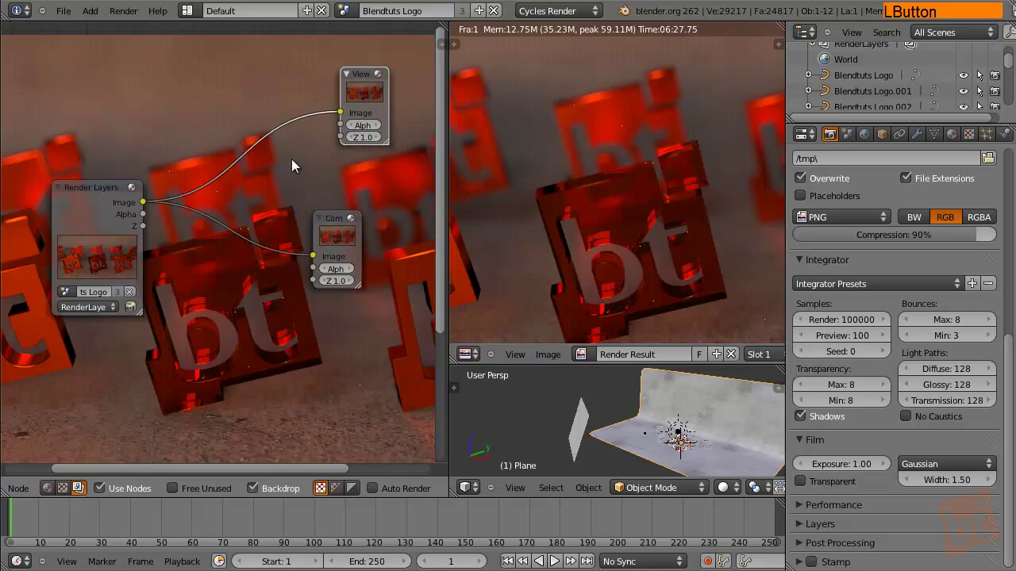
{"action": "key", "text": "shift+space"}
{"action": "middle_click_drag", "start_coordinate": [312, 220], "coordinate": [439, 378]}
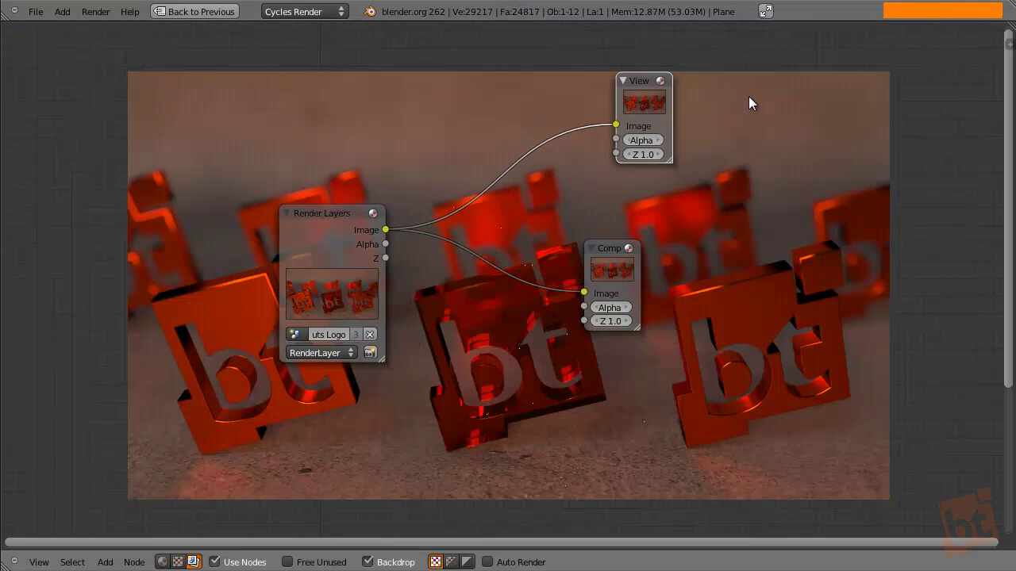
{"action": "left_click_drag", "start_coordinate": [324, 215], "coordinate": [102, 178]}
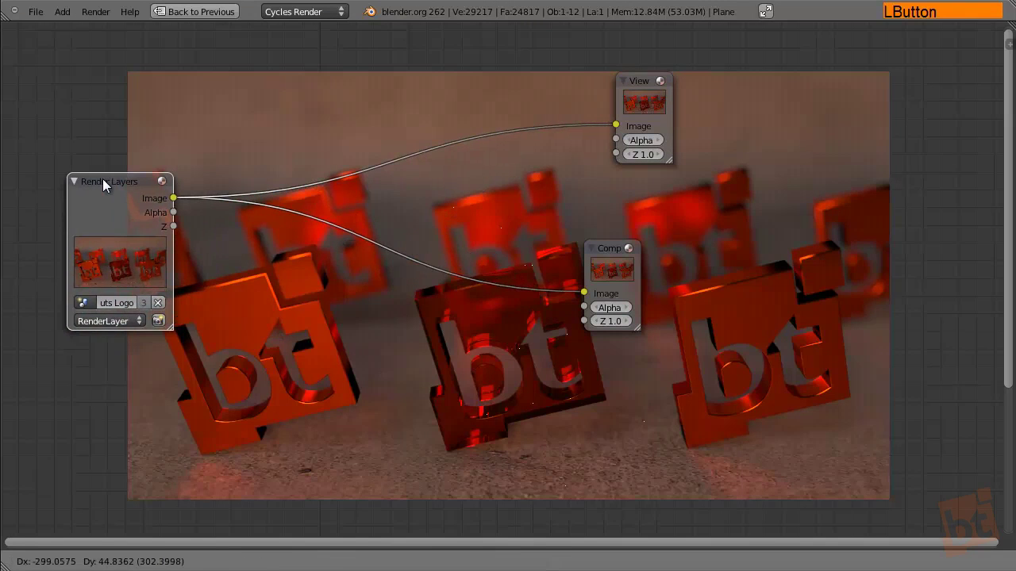
{"action": "left_click_drag", "start_coordinate": [615, 80], "coordinate": [578, 120]}
{"action": "left_click_drag", "start_coordinate": [613, 255], "coordinate": [611, 294]}
Step: Add an RGB Curves node between Render Layers and both the Viewer and Composite nodes
{"action": "key", "text": "shift+a"}
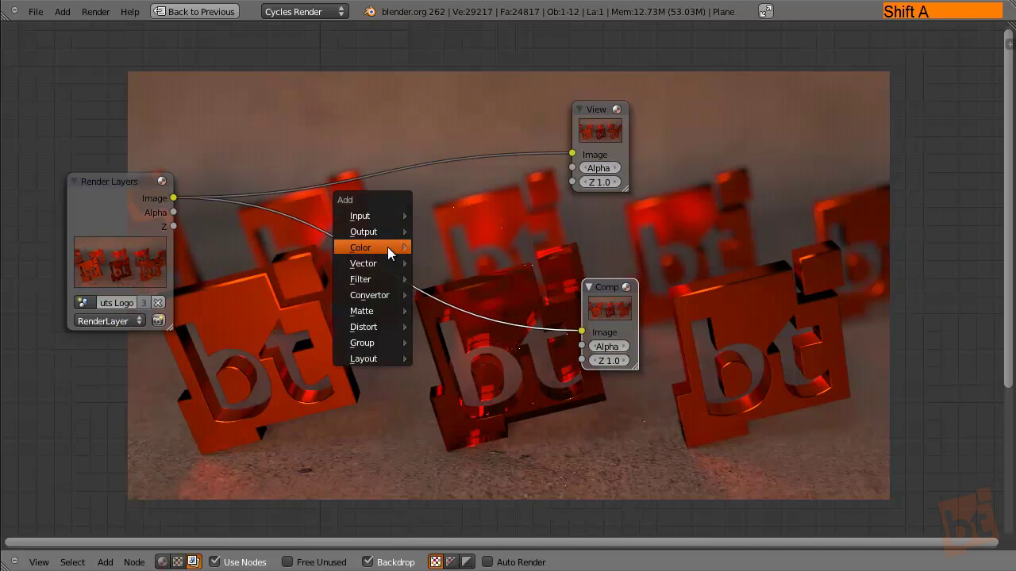
{"action": "mouse_move", "coordinate": [387, 247]}
{"action": "left_click", "coordinate": [490, 248]}
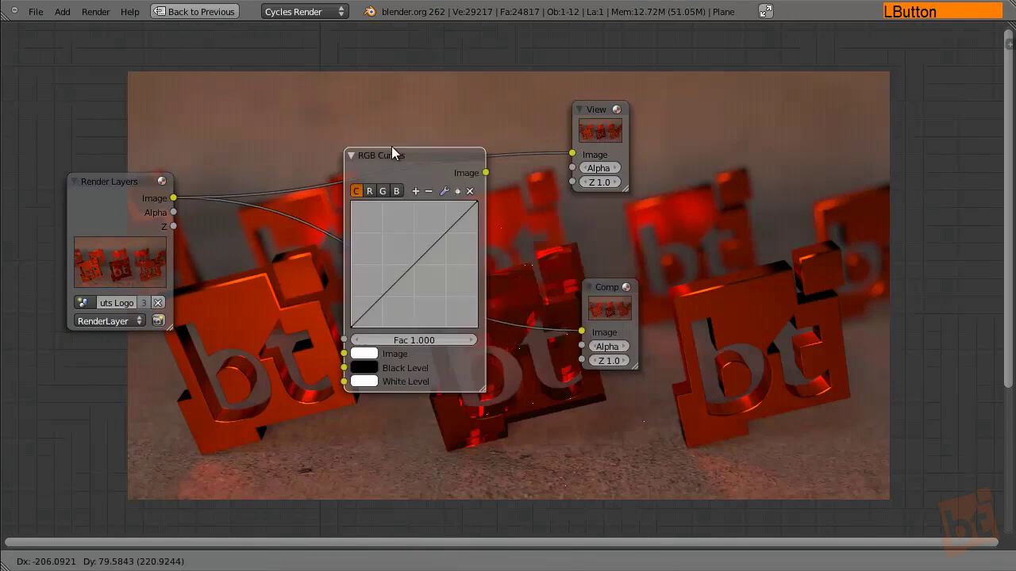
{"action": "left_click", "coordinate": [351, 207]}
{"action": "left_click_drag", "start_coordinate": [367, 214], "coordinate": [316, 209]}
{"action": "left_click_drag", "start_coordinate": [389, 226], "coordinate": [572, 154]}
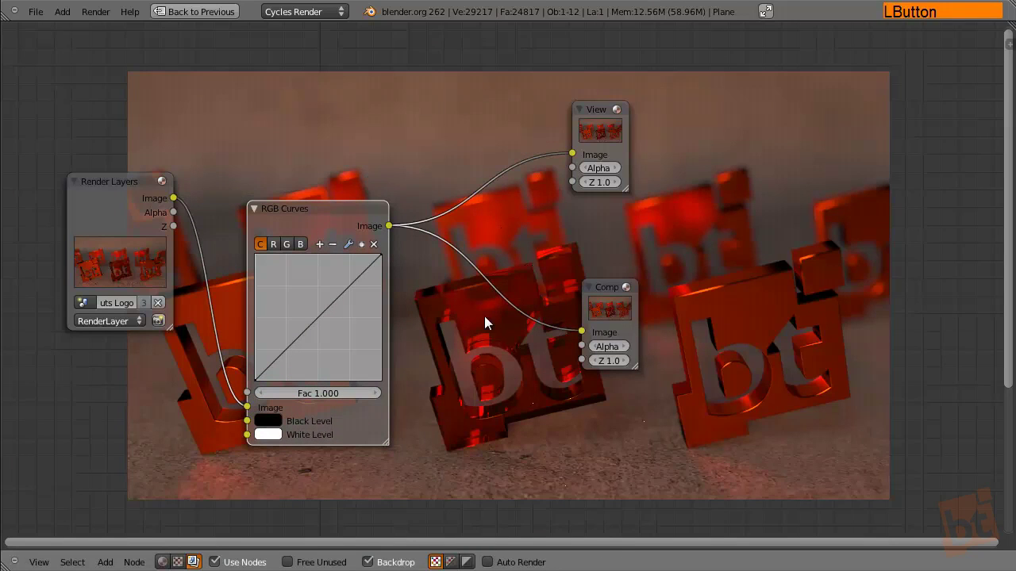
{"action": "left_click_drag", "start_coordinate": [309, 213], "coordinate": [351, 153]}
Step: Add two control points to the combined curve, and adjust the individual color channel curves, pulling the red and blue midpoints slightly down
{"action": "left_click_drag", "start_coordinate": [369, 244], "coordinate": [382, 258]}
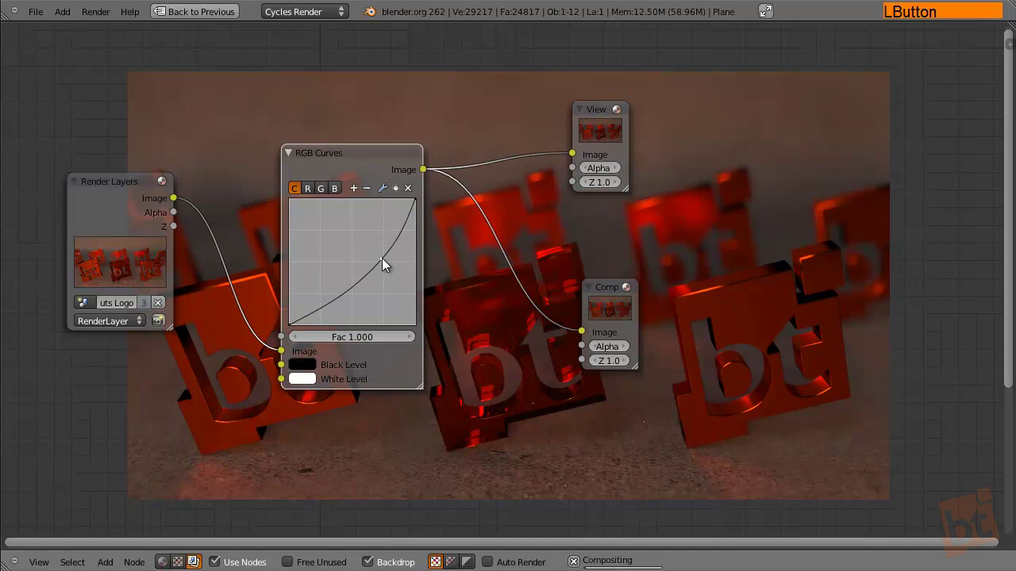
{"action": "left_click_drag", "start_coordinate": [339, 290], "coordinate": [329, 293]}
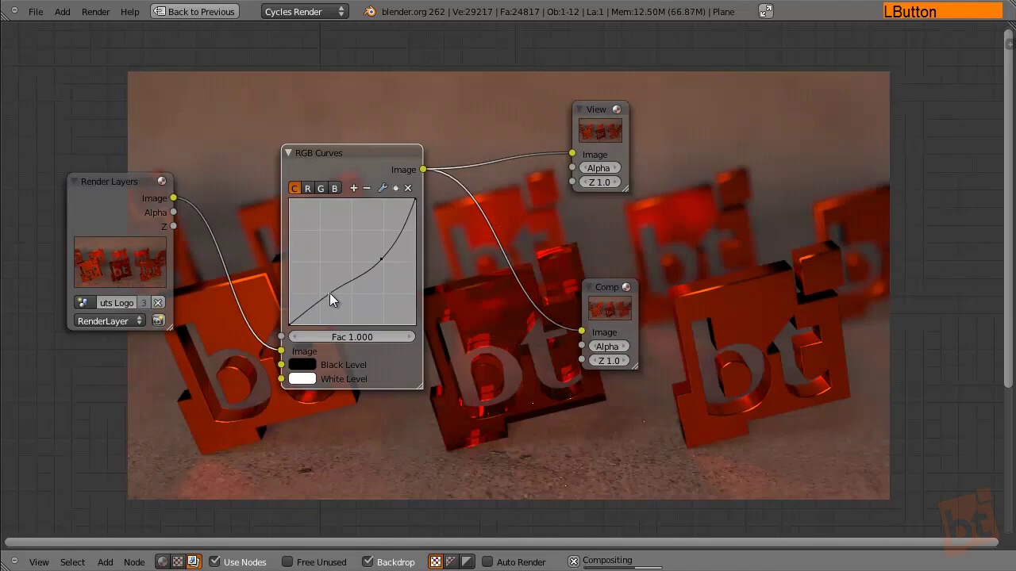
{"action": "left_click", "coordinate": [308, 188]}
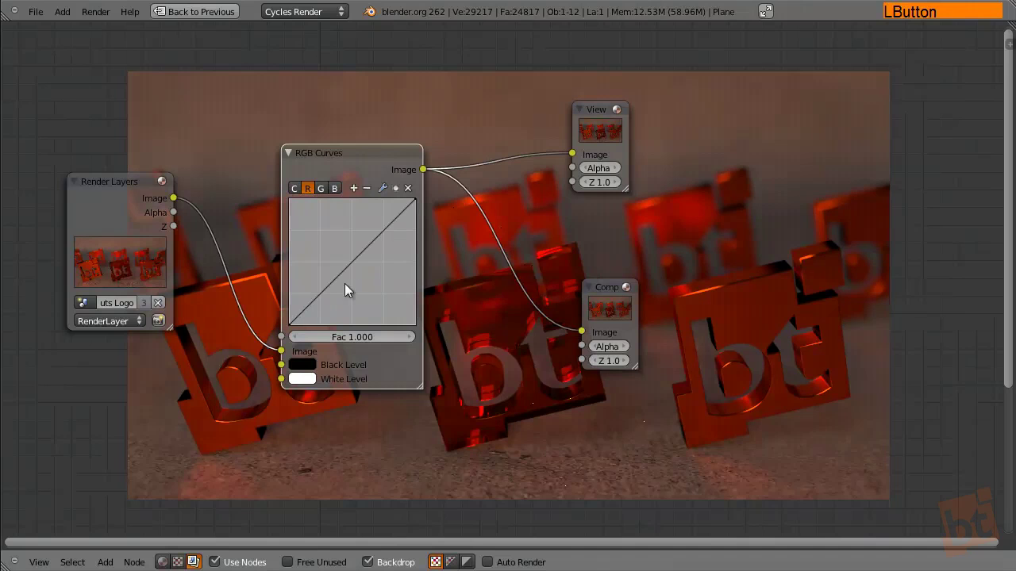
{"action": "mouse_move", "coordinate": [357, 264]}
{"action": "left_mouse_down"}
{"action": "mouse_move", "coordinate": [361, 277]}
{"action": "mouse_move", "coordinate": [350, 240]}
{"action": "mouse_move", "coordinate": [353, 269]}
{"action": "left_mouse_up"}
{"action": "left_click", "coordinate": [321, 188]}
{"action": "left_click", "coordinate": [334, 188]}
{"action": "left_click", "coordinate": [322, 188]}
{"action": "left_click", "coordinate": [336, 189]}
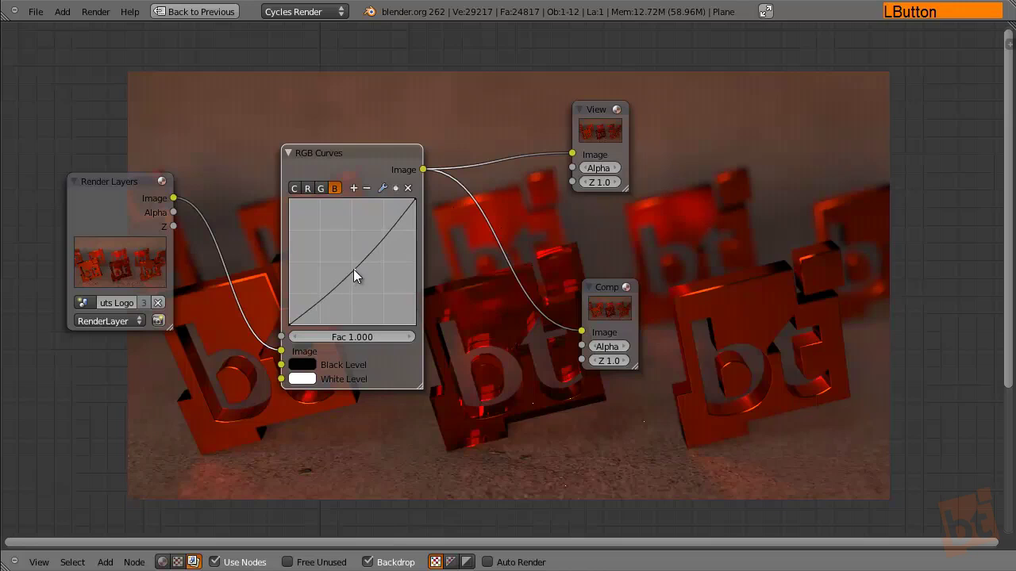
Step: Reshape the combined curve into a gentle S, raising its upper point above the diagonal and placing its lower point near the diagonal
{"action": "left_click", "coordinate": [295, 188]}
{"action": "left_click_drag", "start_coordinate": [383, 259], "coordinate": [385, 264]}
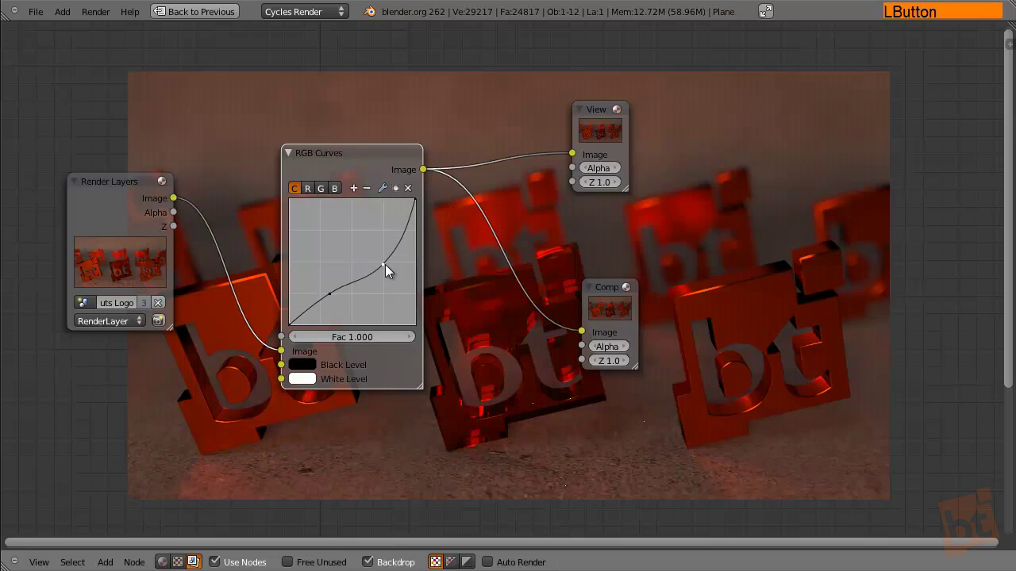
{"action": "left_click_drag", "start_coordinate": [338, 291], "coordinate": [331, 294]}
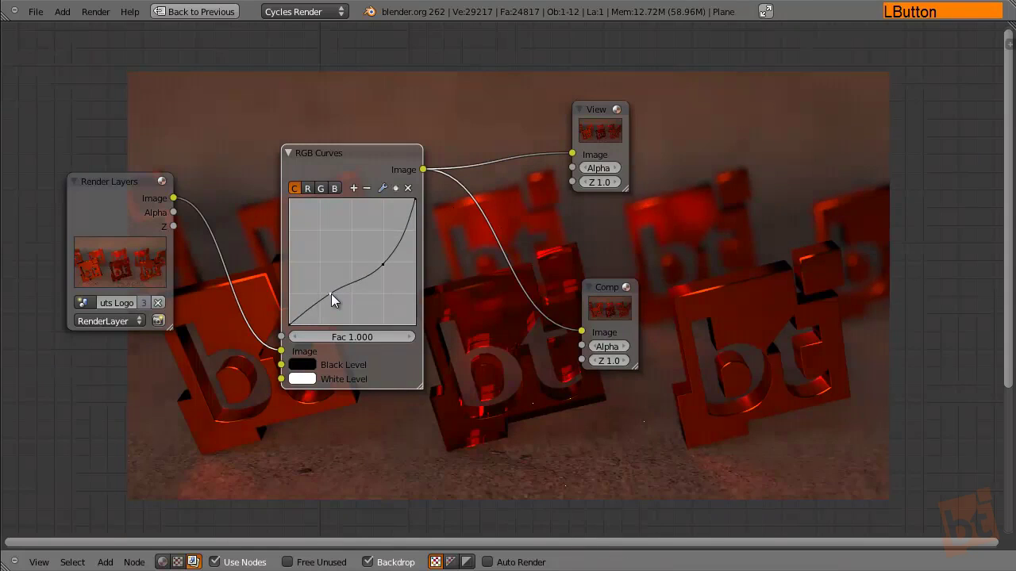
{"action": "left_click_drag", "start_coordinate": [378, 269], "coordinate": [361, 239]}
{"action": "mouse_move", "coordinate": [332, 294]}
{"action": "left_mouse_down"}
{"action": "mouse_move", "coordinate": [330, 304]}
{"action": "mouse_move", "coordinate": [328, 277]}
{"action": "mouse_move", "coordinate": [330, 286]}
{"action": "left_mouse_up"}
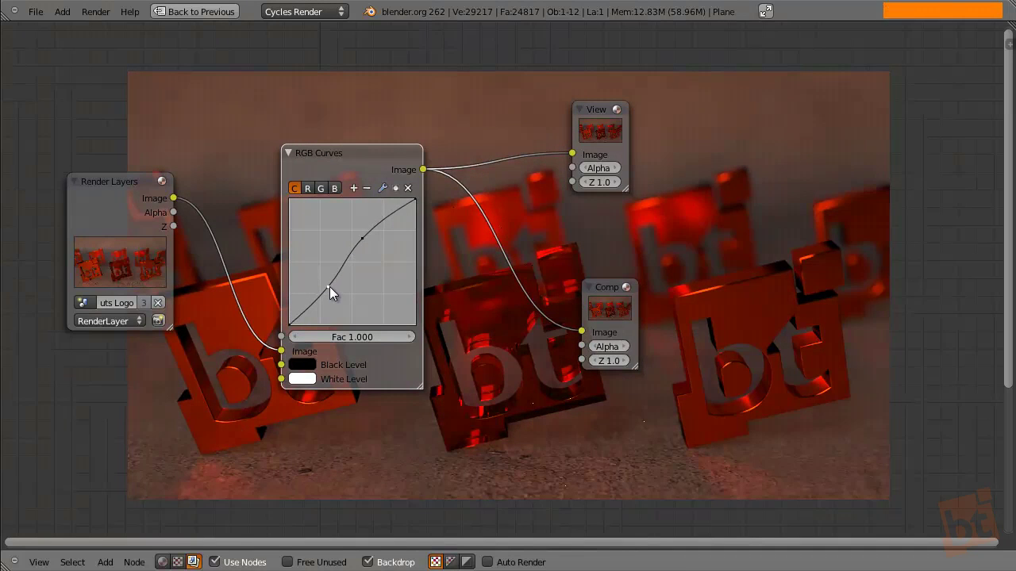
Step: Rearrange the RGB Curves, Viewer and Composite nodes more compactly, and try out a wider Composite node
{"action": "left_click_drag", "start_coordinate": [368, 155], "coordinate": [375, 149]}
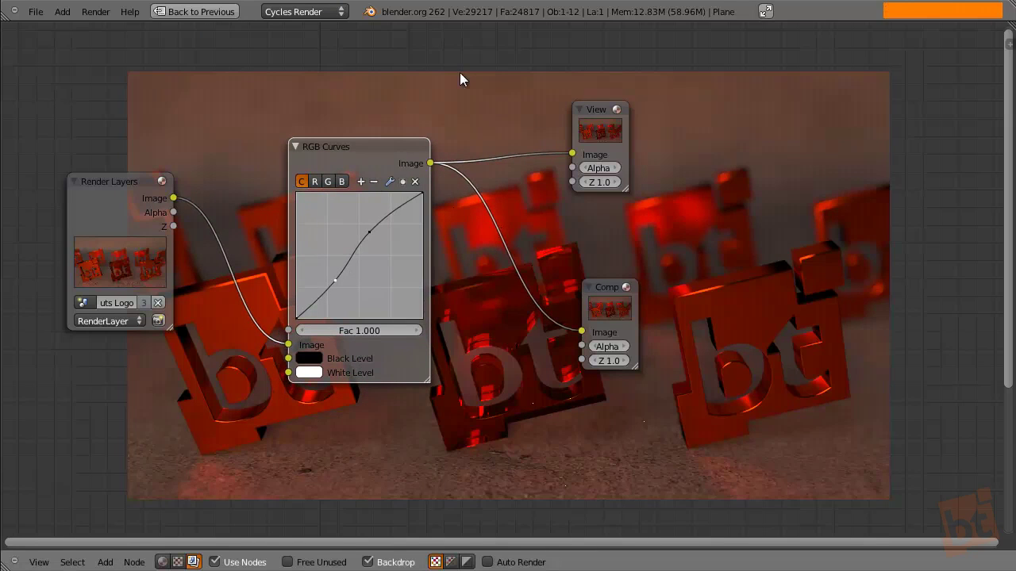
{"action": "left_click_drag", "start_coordinate": [354, 140], "coordinate": [354, 129]}
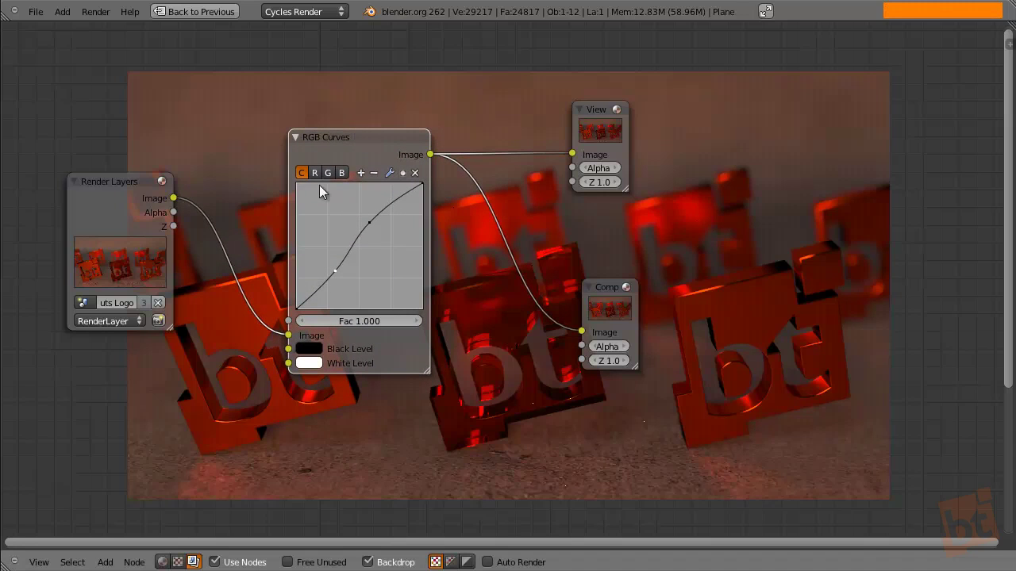
{"action": "mouse_move", "coordinate": [351, 132]}
{"action": "left_mouse_down"}
{"action": "mouse_move", "coordinate": [362, 126]}
{"action": "mouse_move", "coordinate": [354, 127]}
{"action": "left_mouse_up"}
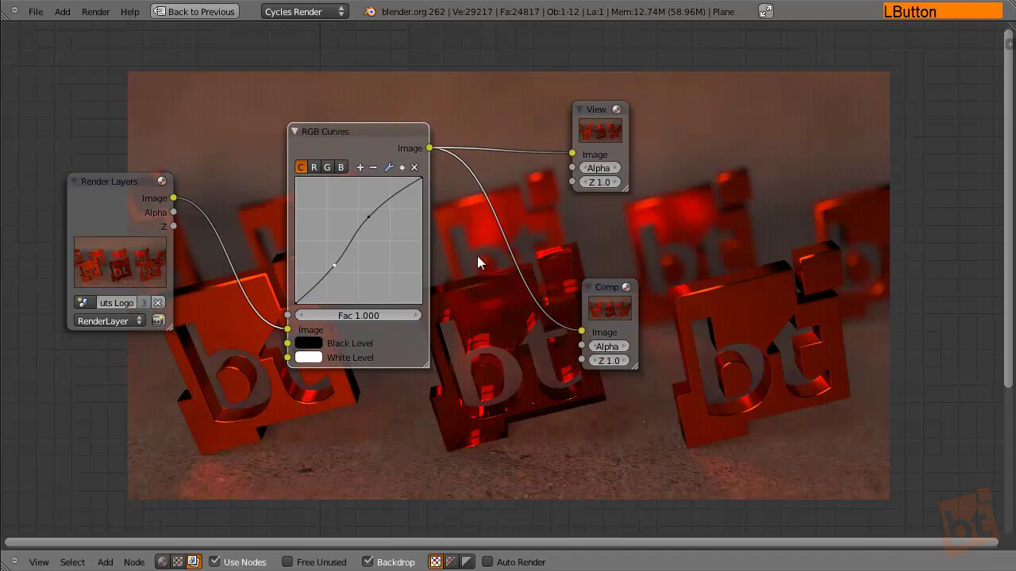
{"action": "left_click_drag", "start_coordinate": [598, 107], "coordinate": [619, 111]}
{"action": "left_click_drag", "start_coordinate": [607, 289], "coordinate": [611, 246]}
{"action": "left_click_drag", "start_coordinate": [346, 123], "coordinate": [365, 114]}
{"action": "mouse_move", "coordinate": [610, 251]}
{"action": "left_mouse_down"}
{"action": "mouse_move", "coordinate": [620, 260]}
{"action": "mouse_move", "coordinate": [620, 249]}
{"action": "left_mouse_up"}
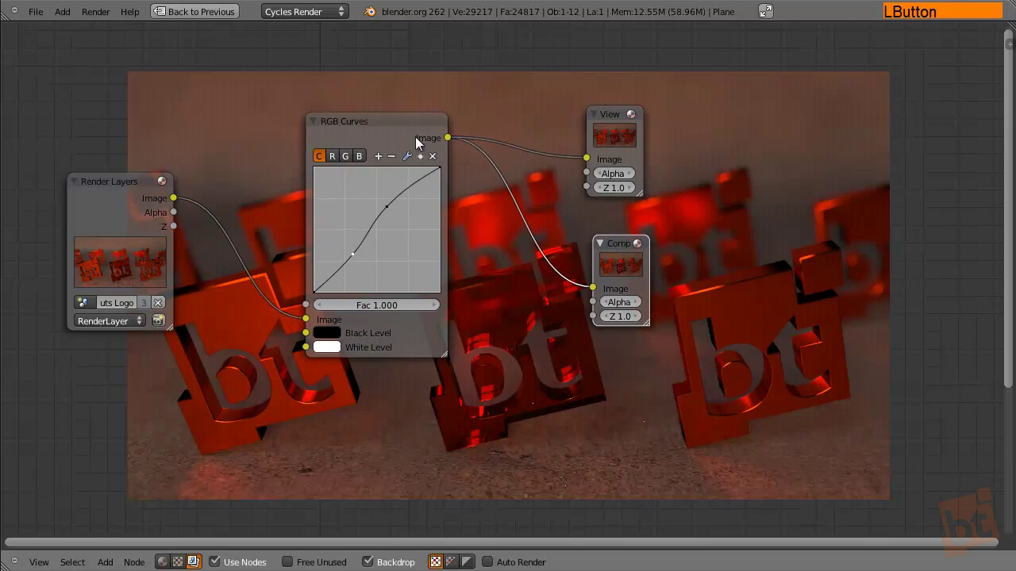
{"action": "left_click_drag", "start_coordinate": [392, 125], "coordinate": [385, 124]}
{"action": "left_click", "coordinate": [617, 245]}
{"action": "left_click_drag", "start_coordinate": [618, 246], "coordinate": [623, 252]}
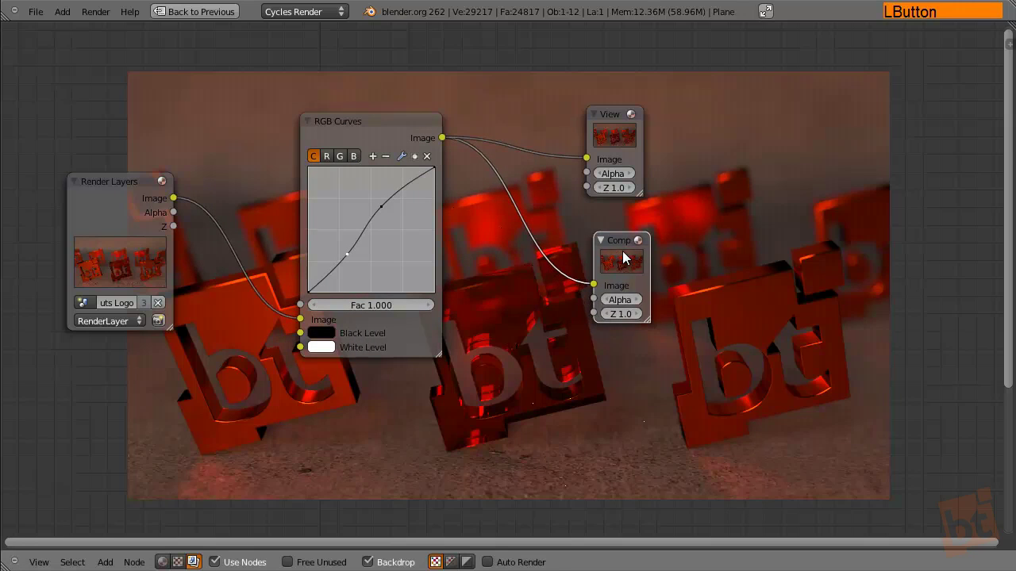
{"action": "left_click_drag", "start_coordinate": [647, 326], "coordinate": [664, 338]}
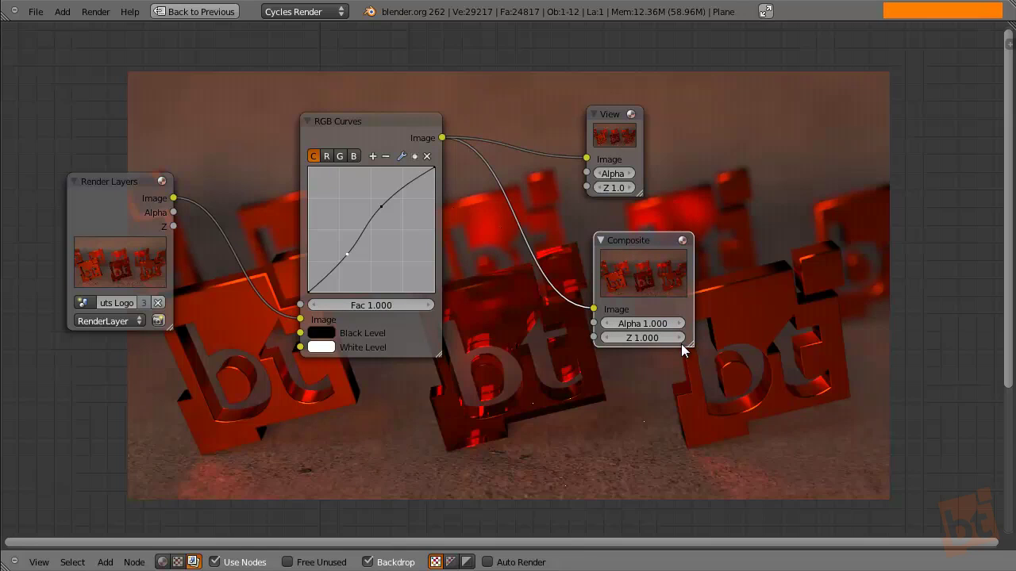
{"action": "left_click_drag", "start_coordinate": [683, 344], "coordinate": [610, 237]}
Step: Restore the multi-editor layout and reposition the RGB Curves node so the whole node tree fits the editor
{"action": "key", "text": "shift+space"}
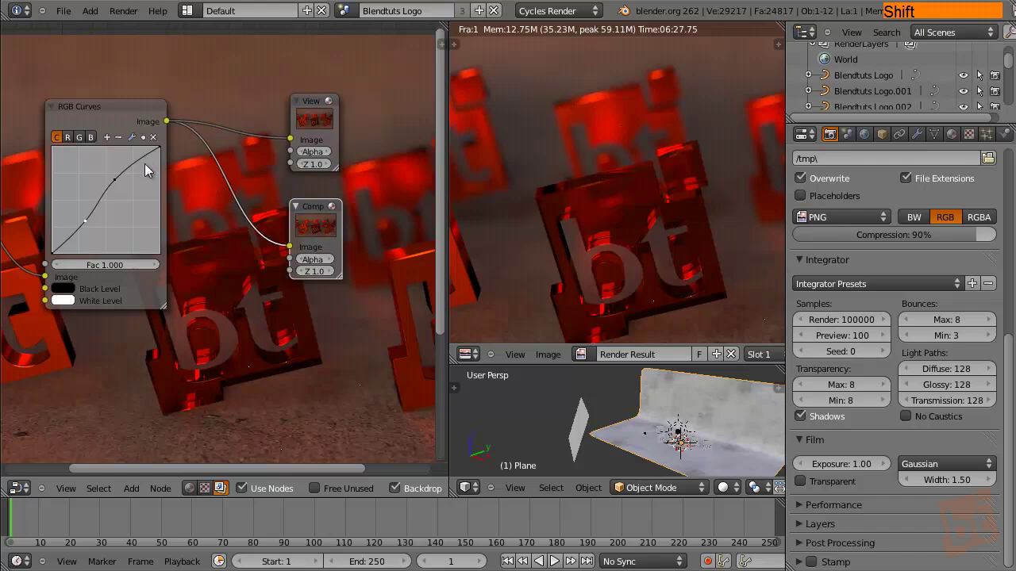
{"action": "left_click_drag", "start_coordinate": [111, 107], "coordinate": [126, 113]}
{"action": "middle_click_drag", "start_coordinate": [205, 206], "coordinate": [279, 235]}
{"action": "scroll", "coordinate": [236, 208], "scroll_direction": "down", "scroll_amount": 5}
{"action": "scroll", "coordinate": [262, 219], "scroll_direction": "up", "scroll_amount": 2}
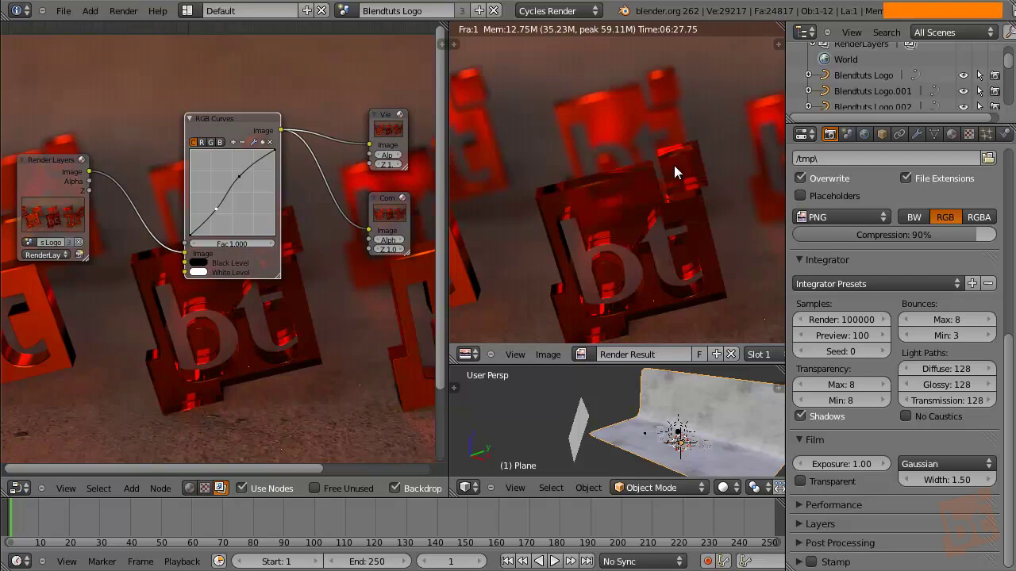
Step: Try a render at 5000 samples in a maximized view, and stop it early
{"action": "left_click", "coordinate": [845, 319]}
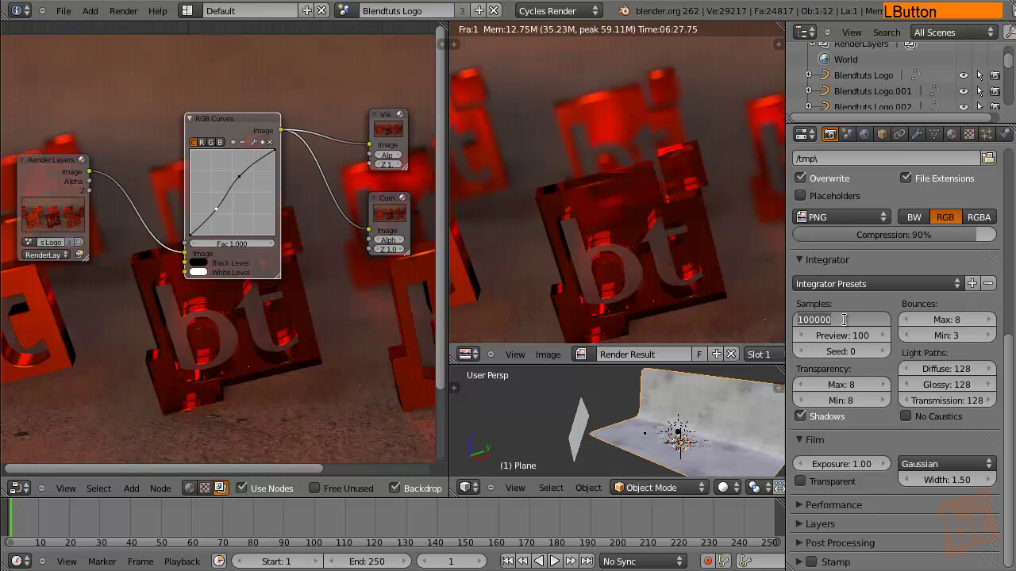
{"action": "type", "text": "5000"}
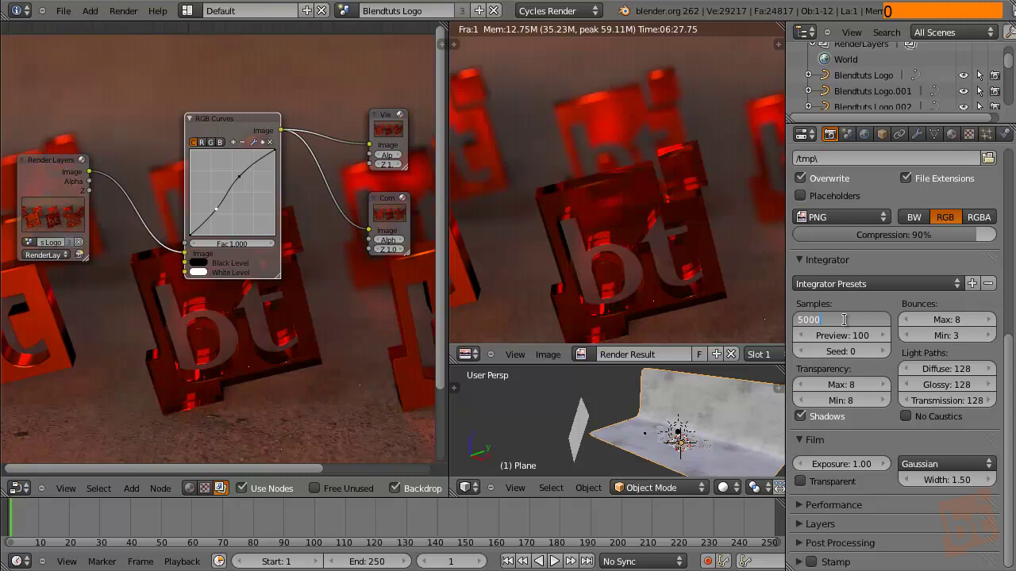
{"action": "middle_click", "coordinate": [663, 193]}
{"action": "key", "text": "Return"}
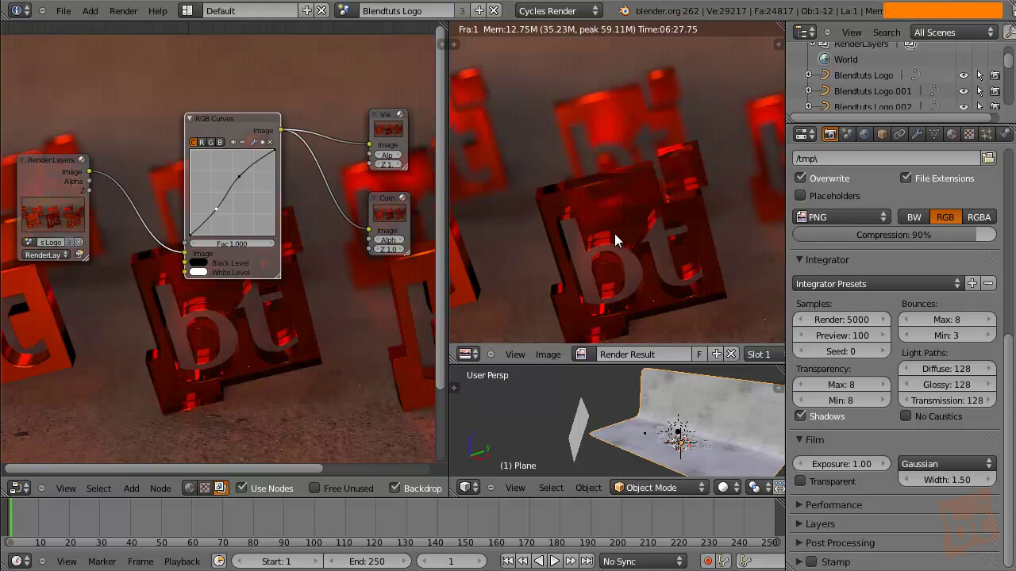
{"action": "key", "text": "F12"}
{"action": "key", "text": "shift+space"}
{"action": "middle_click_drag", "start_coordinate": [615, 238], "coordinate": [614, 241]}
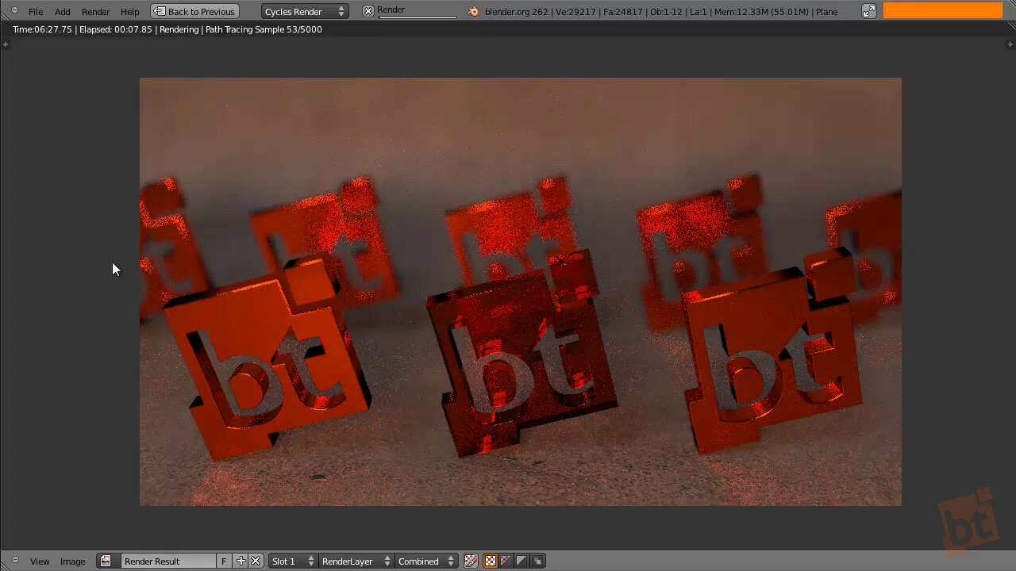
{"action": "middle_click_drag", "start_coordinate": [627, 270], "coordinate": [623, 273]}
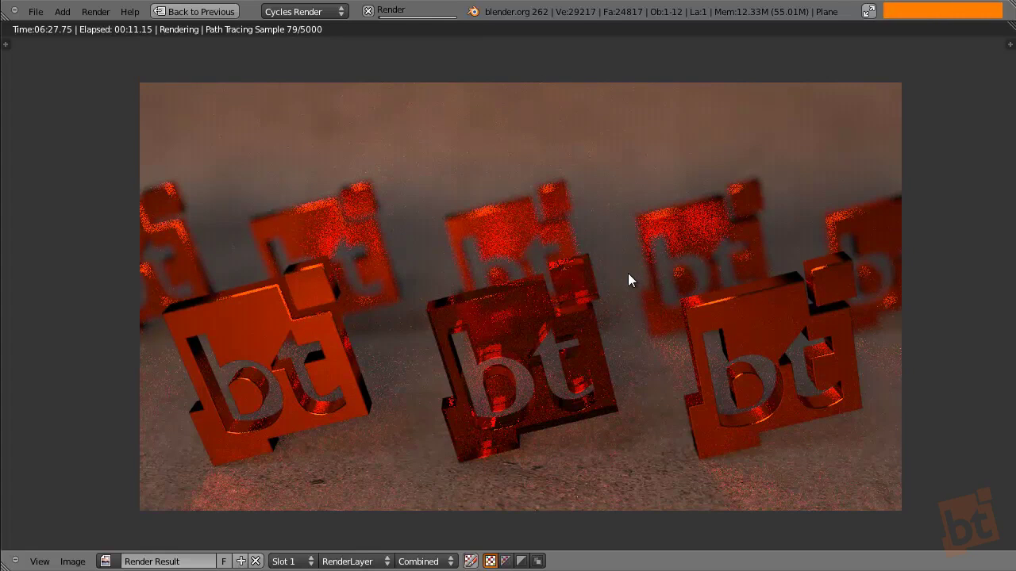
{"action": "key", "text": "Escape"}
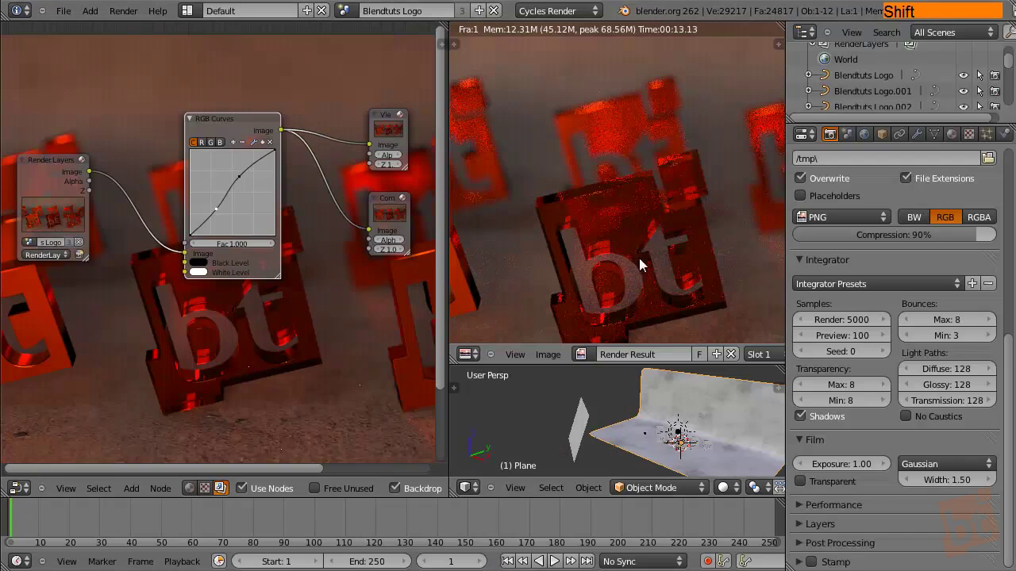
Step: Set the render samples to 200, and run a test render to review the composited image in a maximized view
{"action": "left_click", "coordinate": [840, 319]}
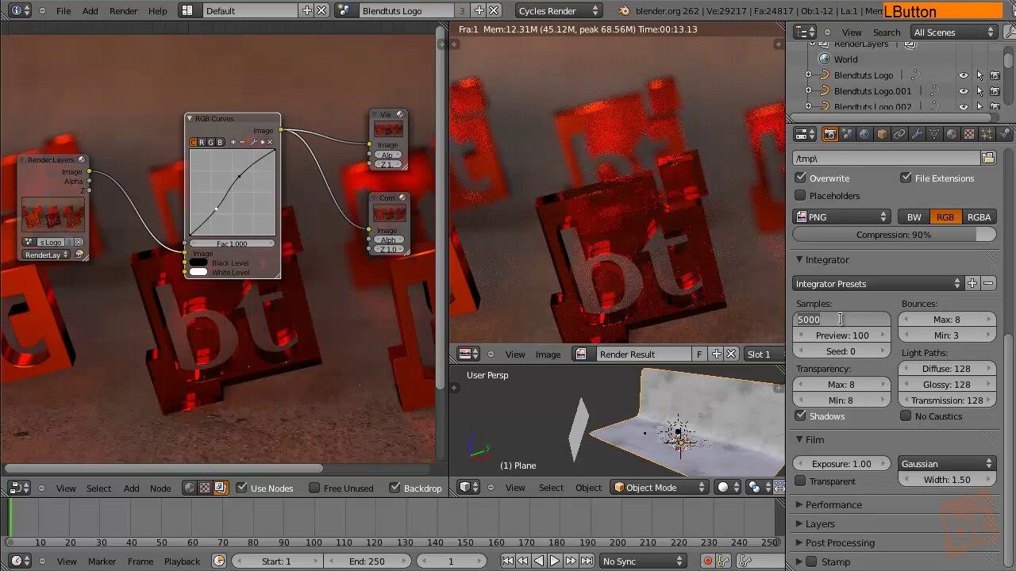
{"action": "type", "text": "200"}
{"action": "key", "text": "Return"}
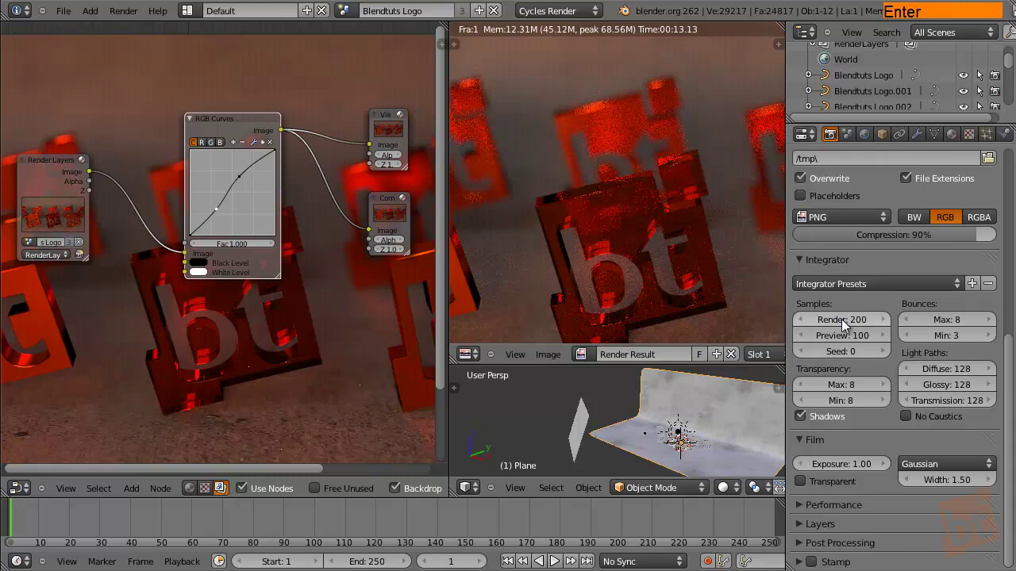
{"action": "key", "text": "F12"}
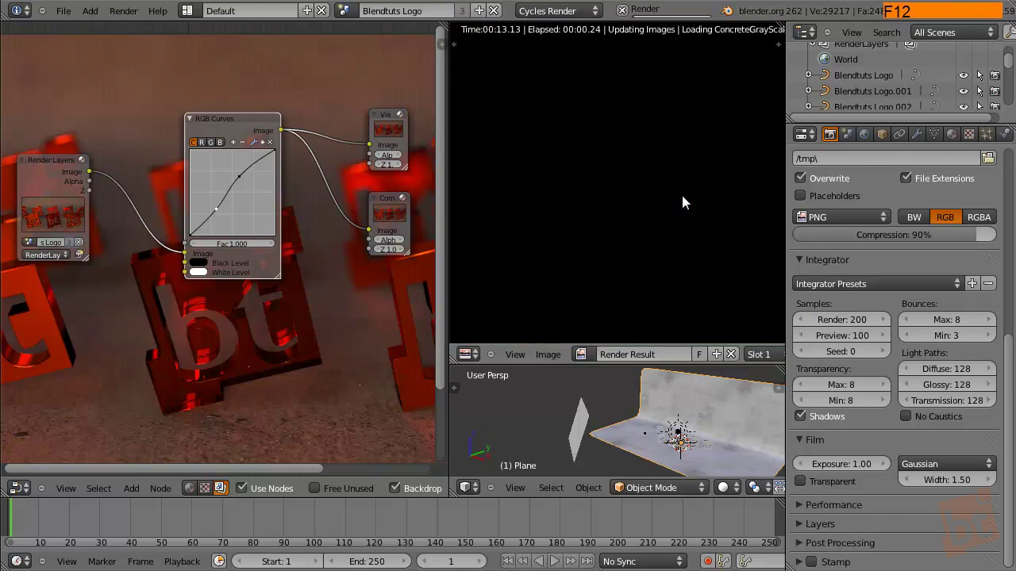
{"action": "key", "text": "shift+space"}
{"action": "key", "text": "shift+space"}
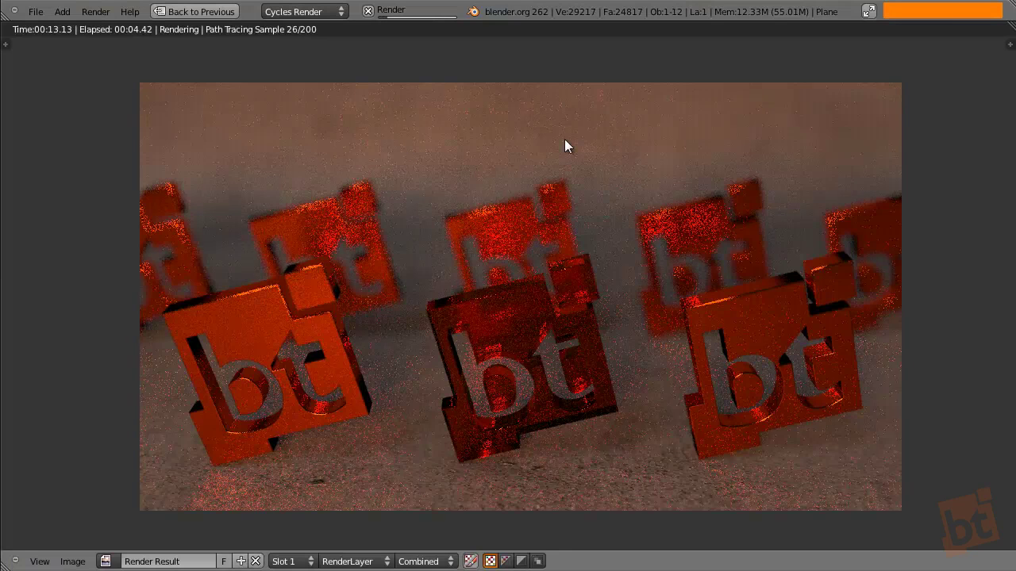
{"action": "middle_click", "coordinate": [764, 219]}
{"action": "middle_click_drag", "start_coordinate": [755, 220], "coordinate": [730, 288]}
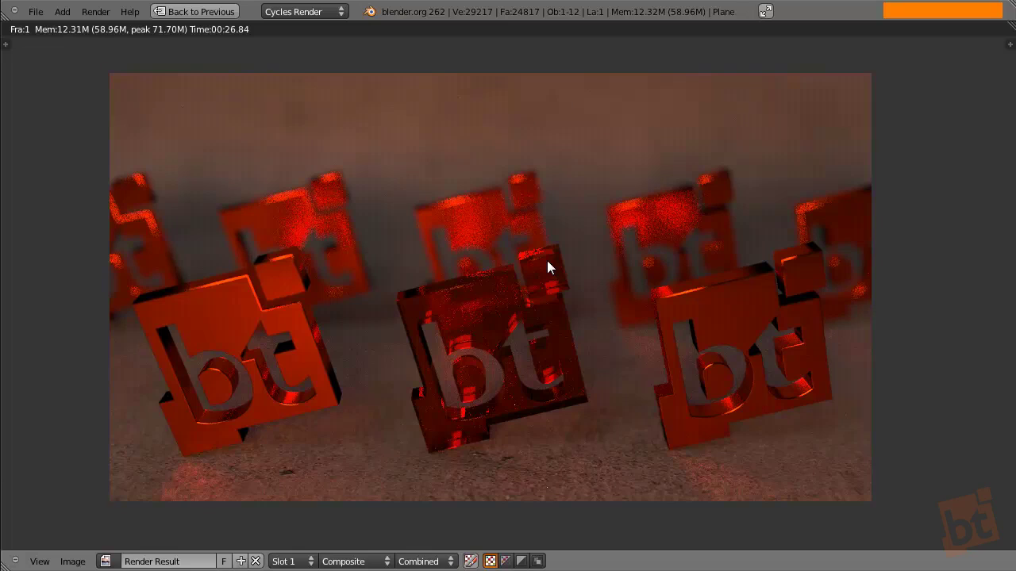
{"action": "key", "text": "Escape"}
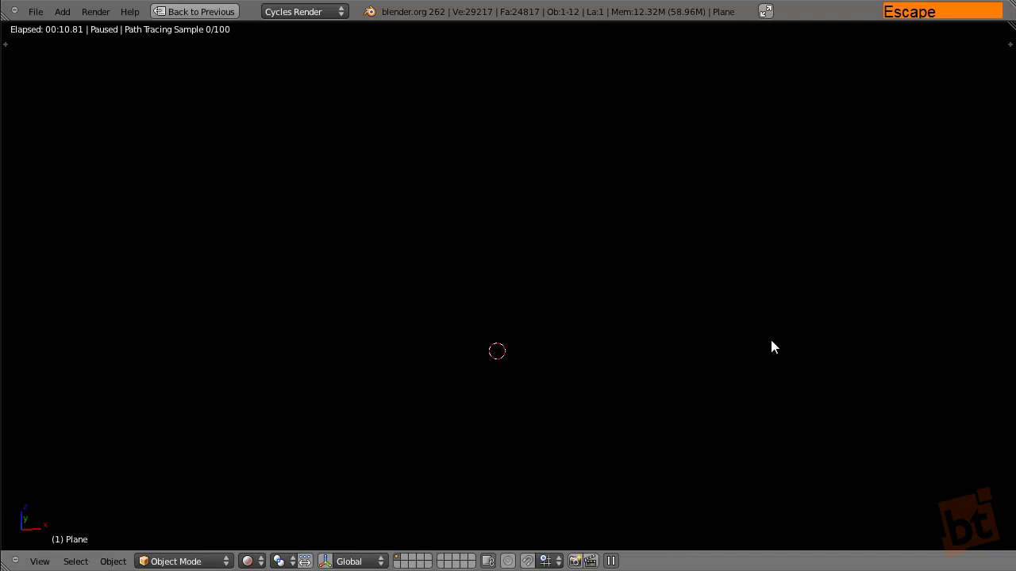
Step: Set the render samples to 5000, and start the render with the image enlarged in a maximized view
{"action": "key", "text": "shift+space"}
{"action": "left_click", "coordinate": [844, 320]}
{"action": "type", "text": "5000"}
{"action": "key", "text": "Return"}
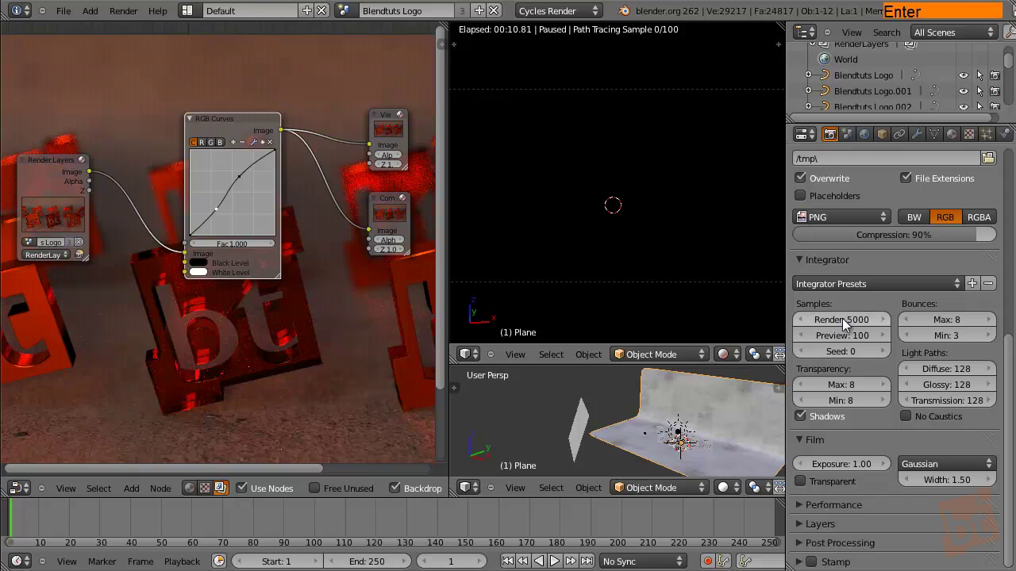
{"action": "key", "text": "F12"}
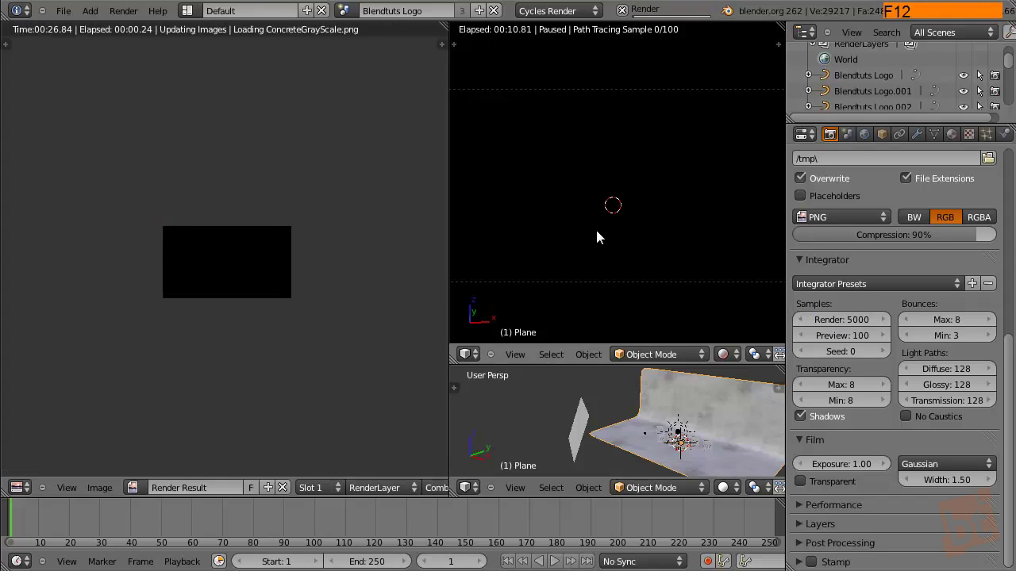
{"action": "key", "text": "shift+space"}
{"action": "middle_click_drag", "start_coordinate": [591, 310], "coordinate": [416, 292]}
{"action": "scroll", "coordinate": [417, 292], "scroll_direction": "up", "scroll_amount": 2}
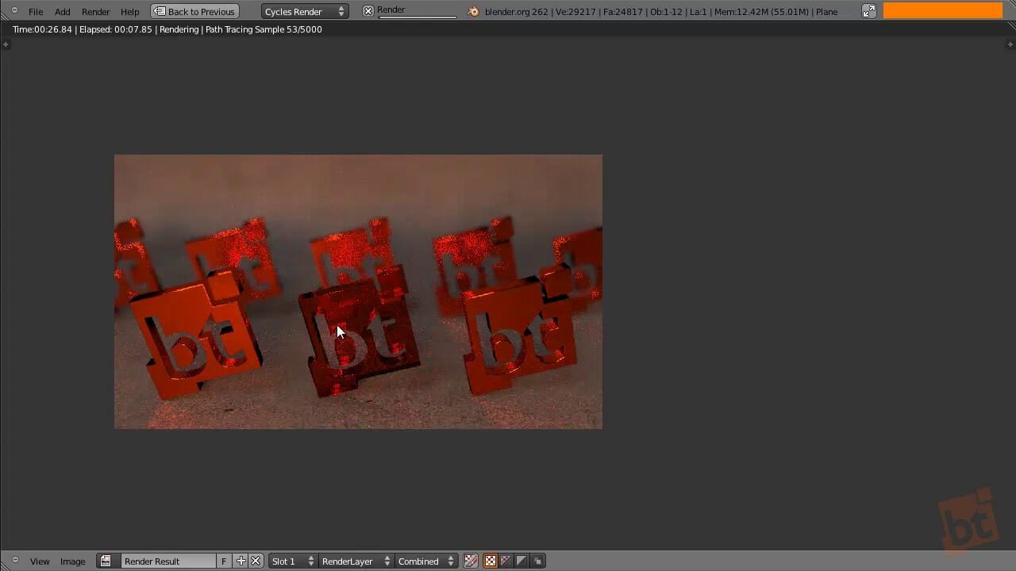
{"action": "scroll", "coordinate": [337, 322], "scroll_direction": "up", "scroll_amount": 1}
{"action": "scroll", "coordinate": [342, 326], "scroll_direction": "up", "scroll_amount": 1}
{"action": "middle_click_drag", "start_coordinate": [353, 325], "coordinate": [669, 319]}
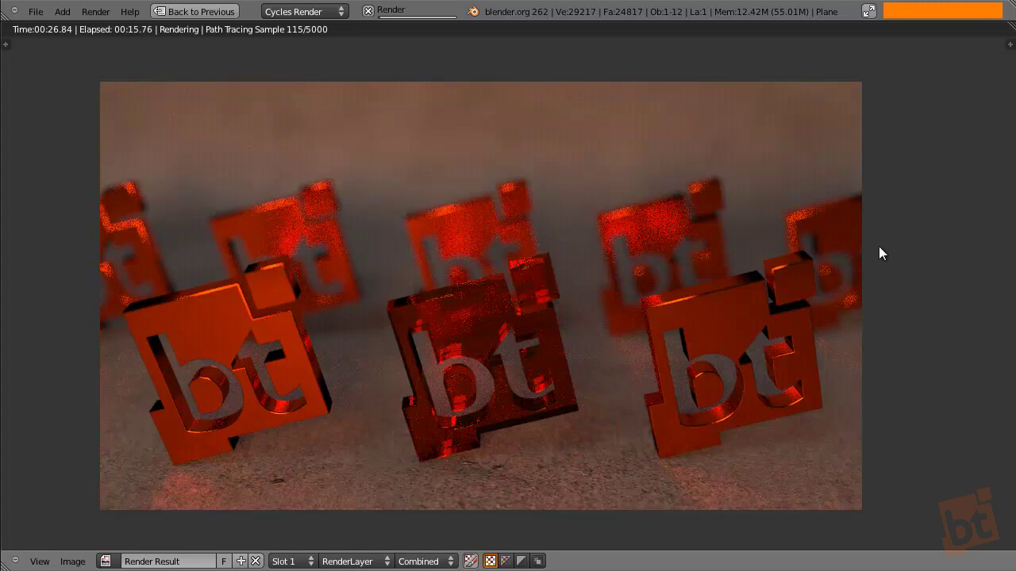